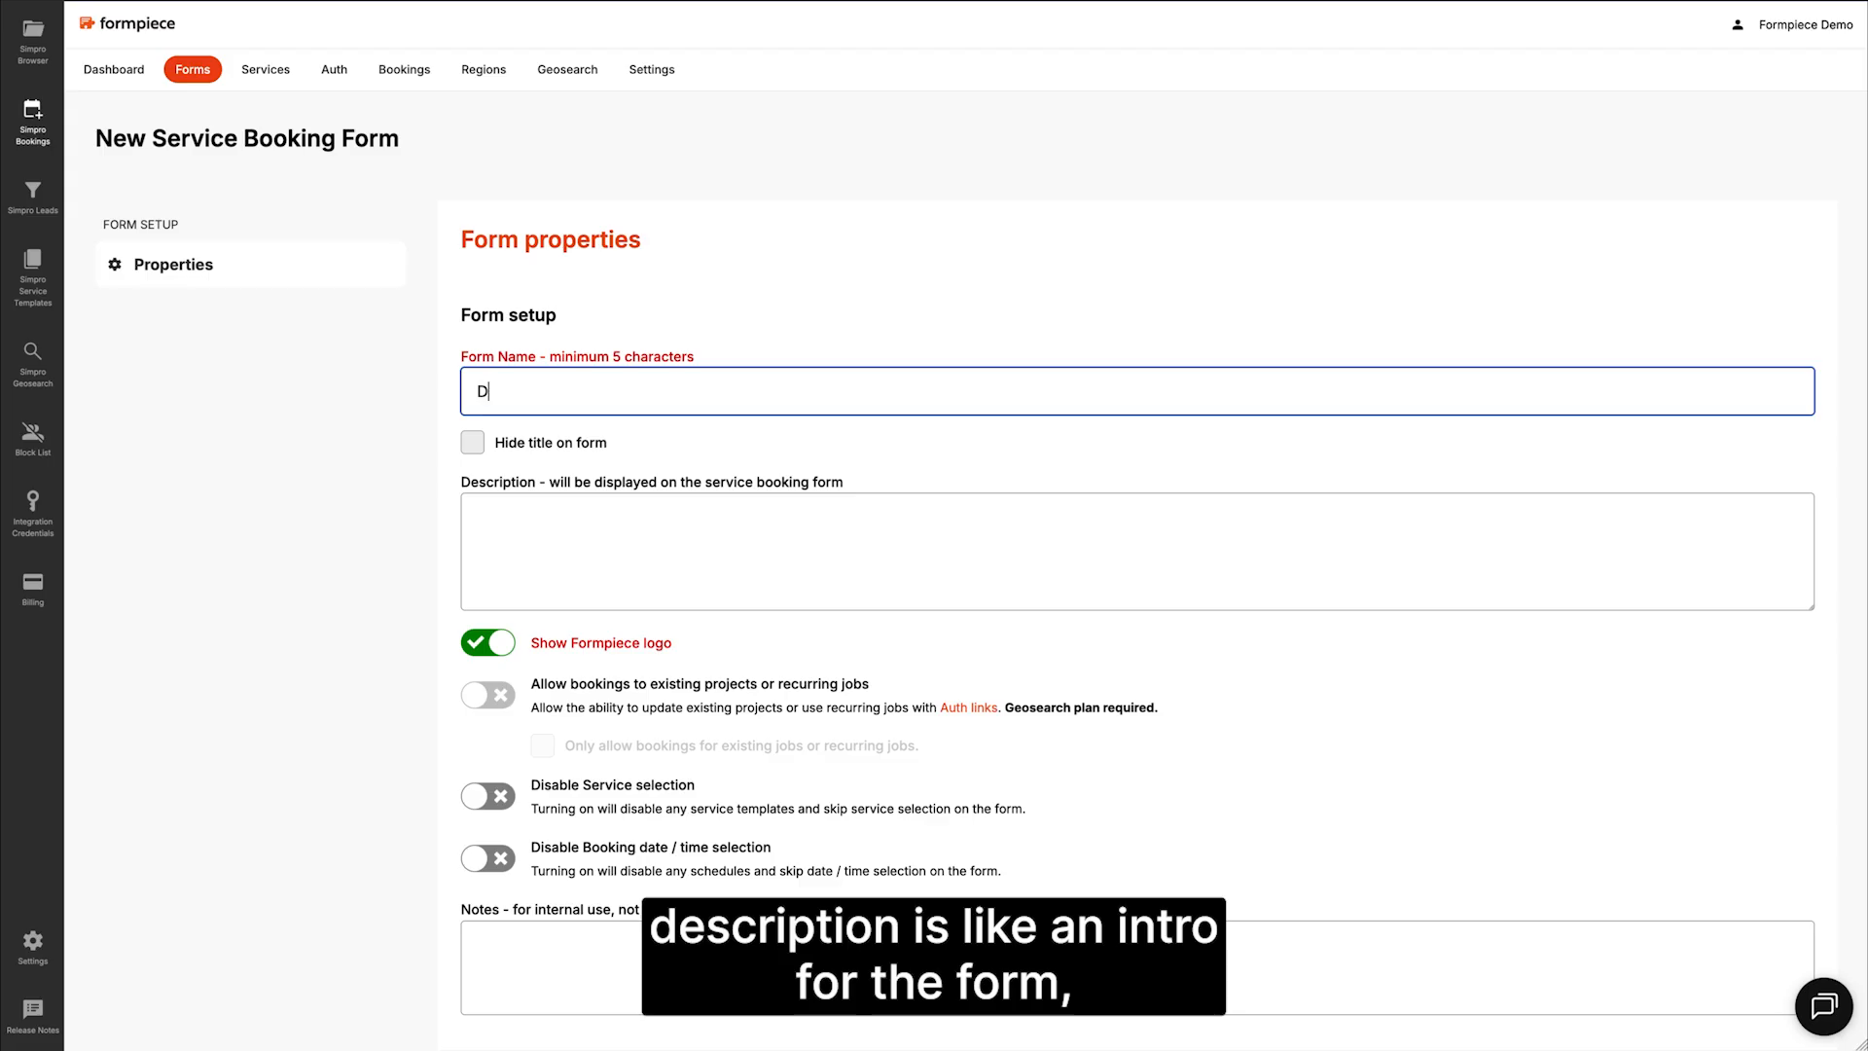
# Step: Enter 'Demo booking form' as the new service booking form's name
pyautogui.write('oking form')
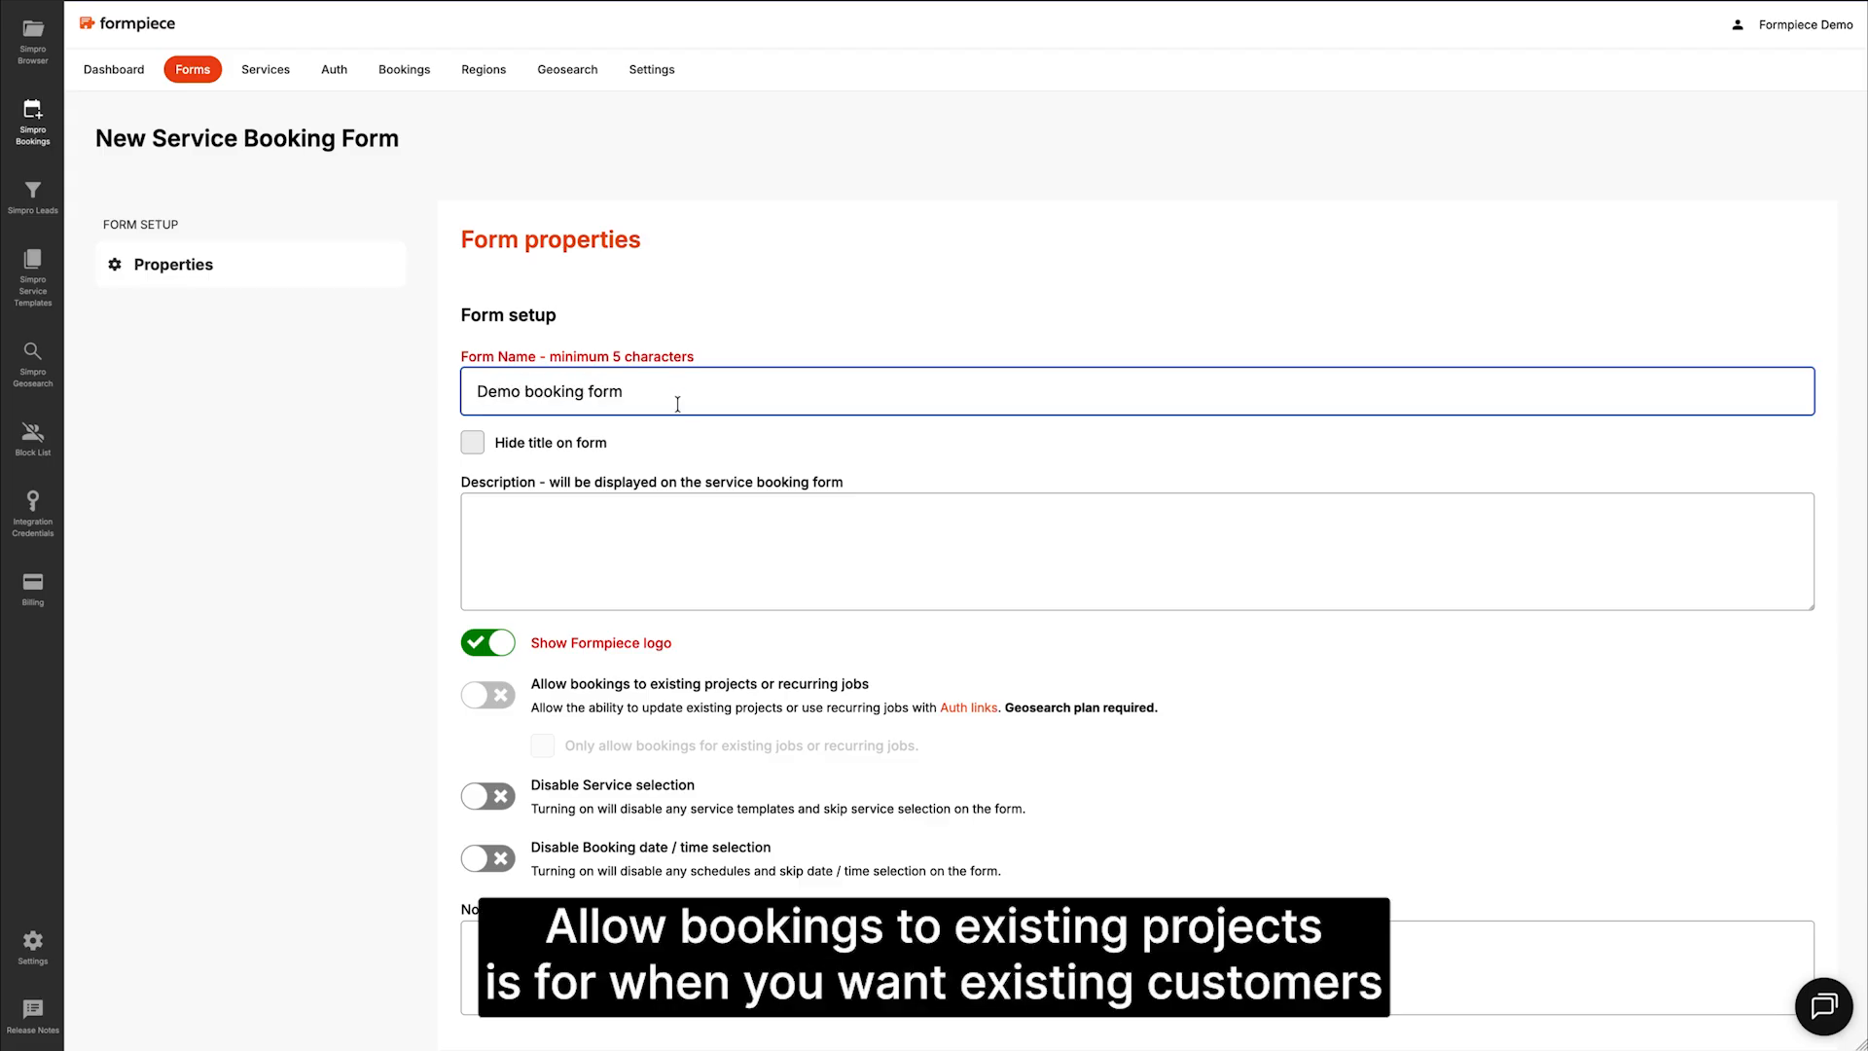
# Step: Scroll down the form properties toward the Simpro settings
pyautogui.scroll(-3, 676, 419)
pyautogui.scroll(-3, 678, 428)
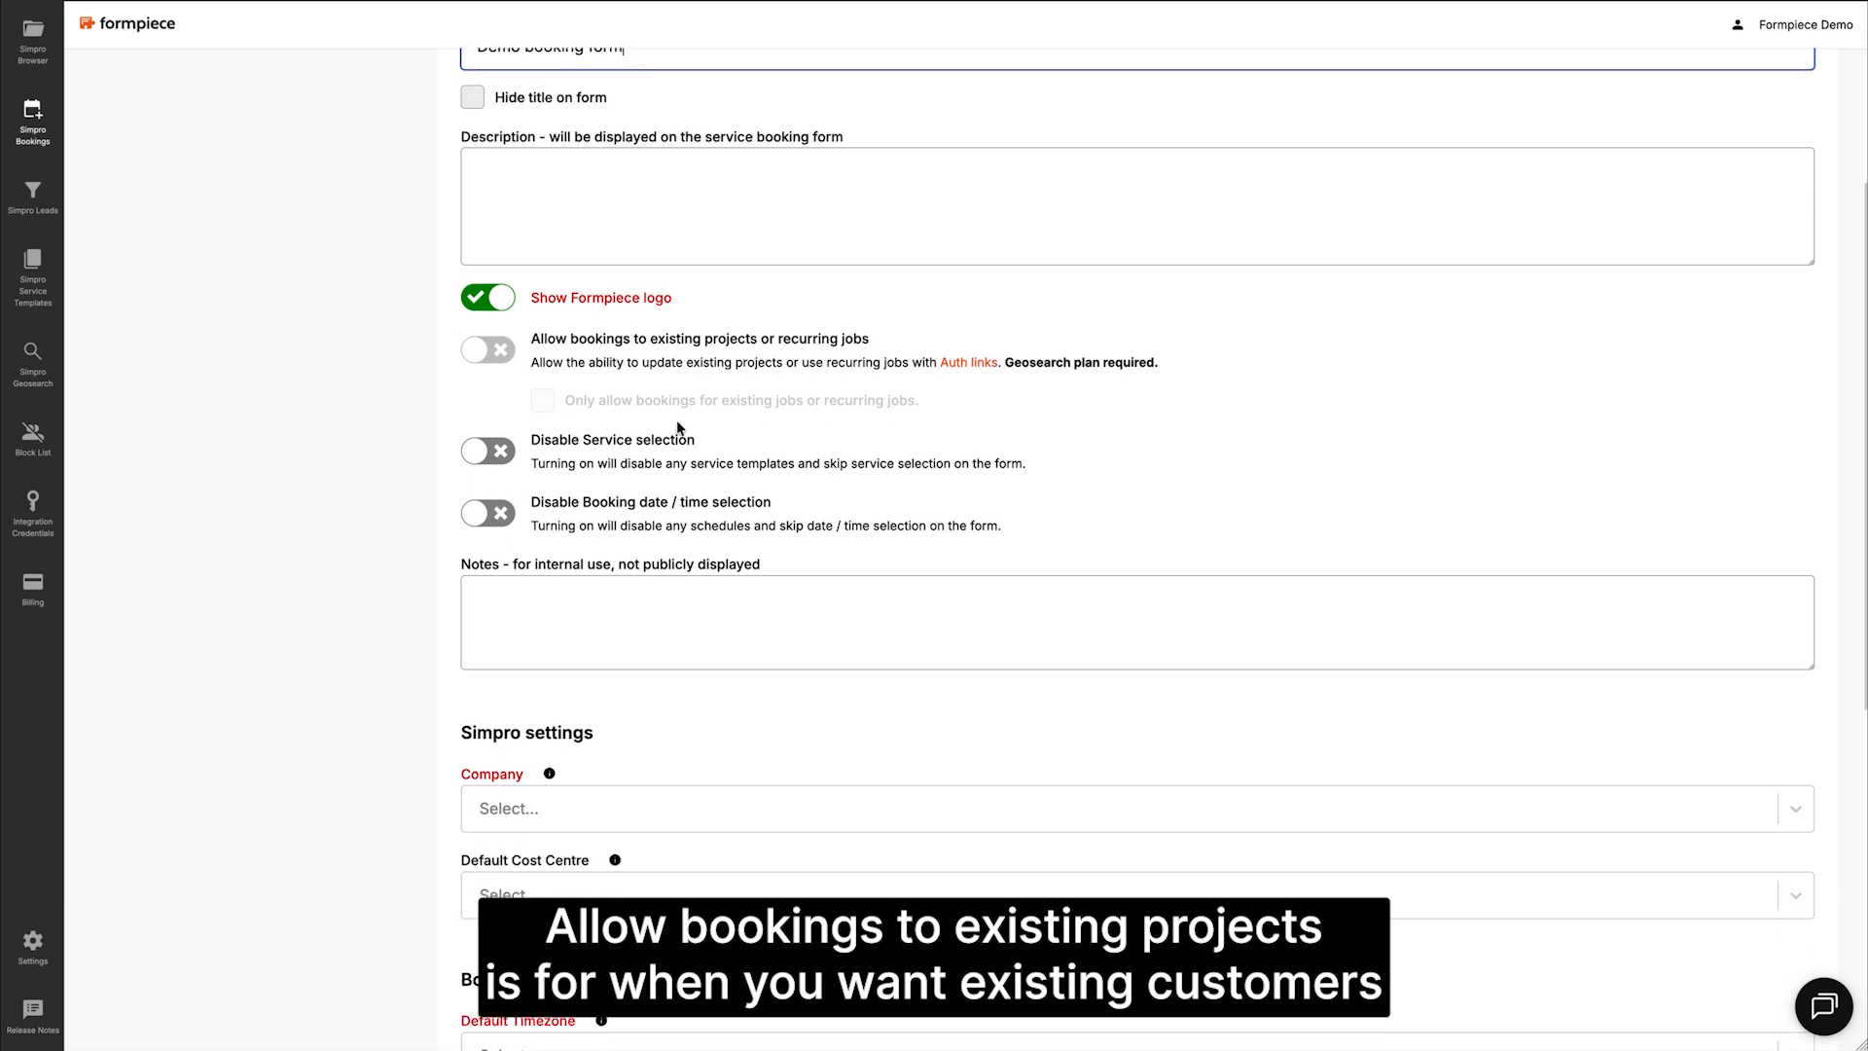
pyautogui.scroll(-1, 676, 422)
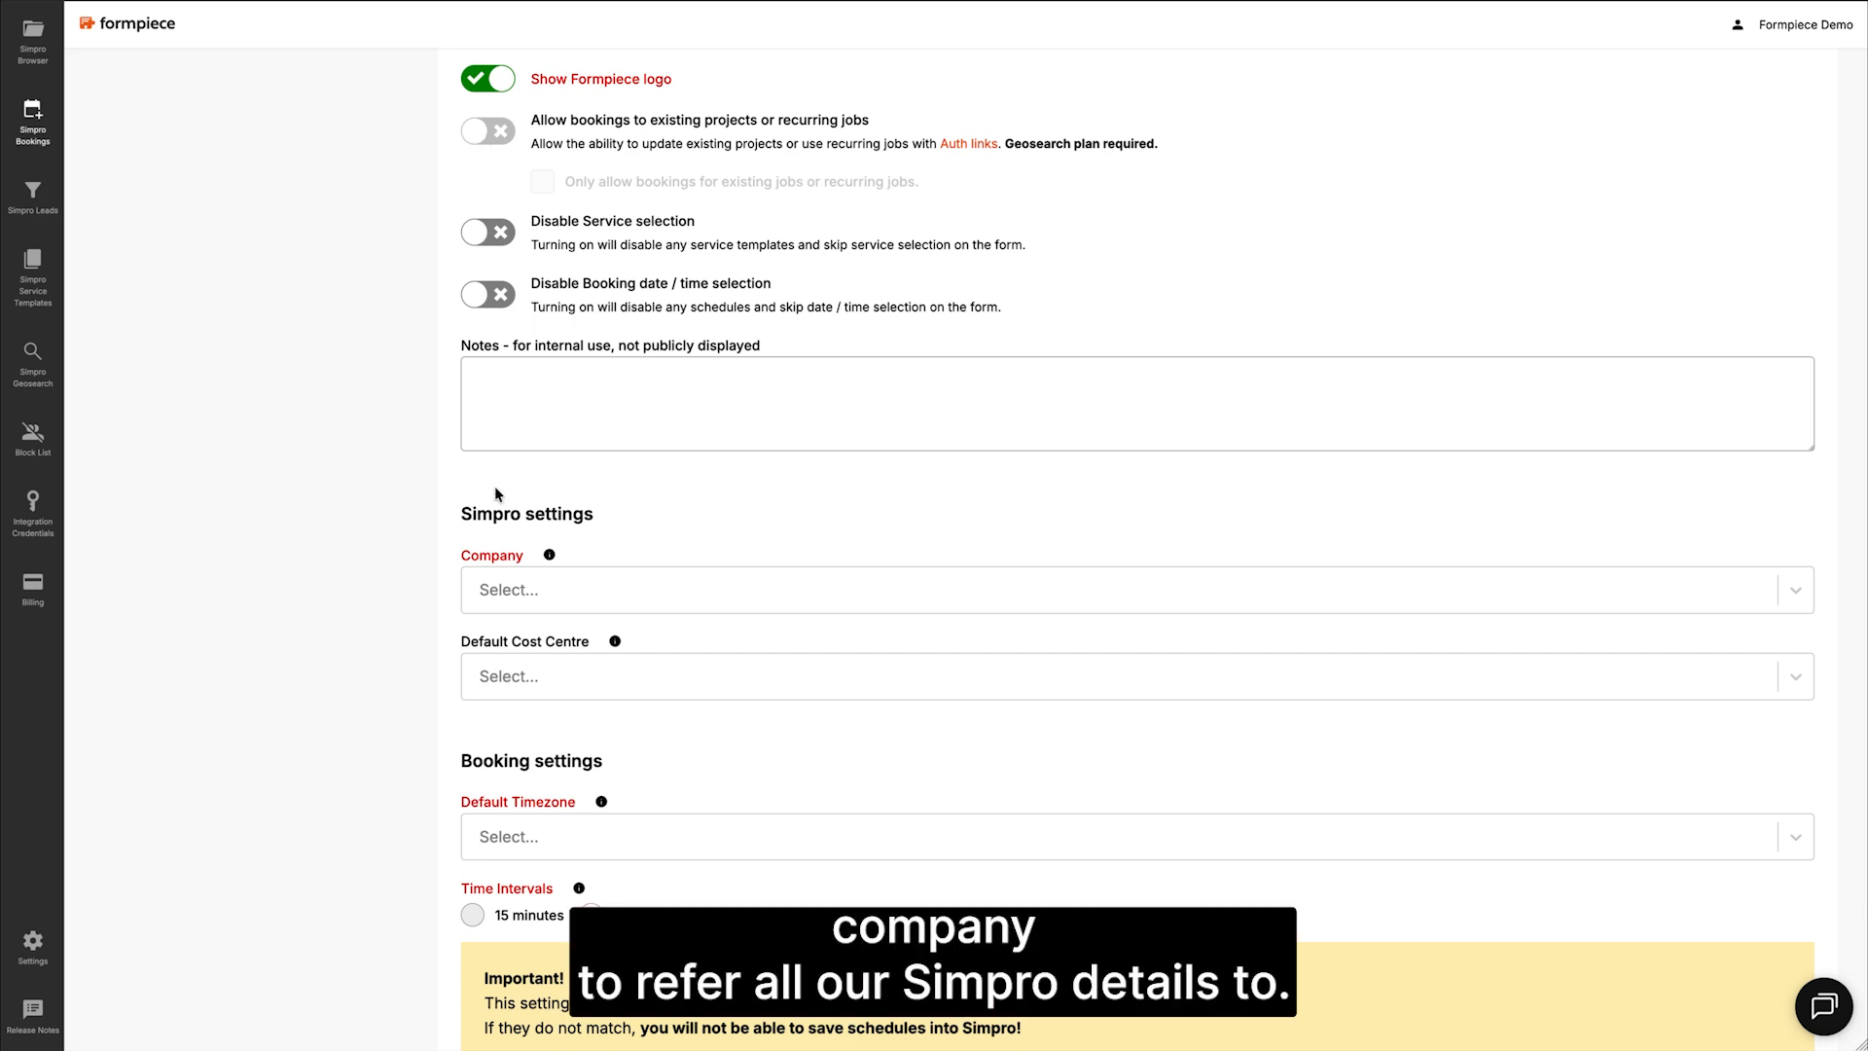
# Step: Set the company to Integrations Testing / Demo and the default cost centre to Service
pyautogui.click(510, 598)
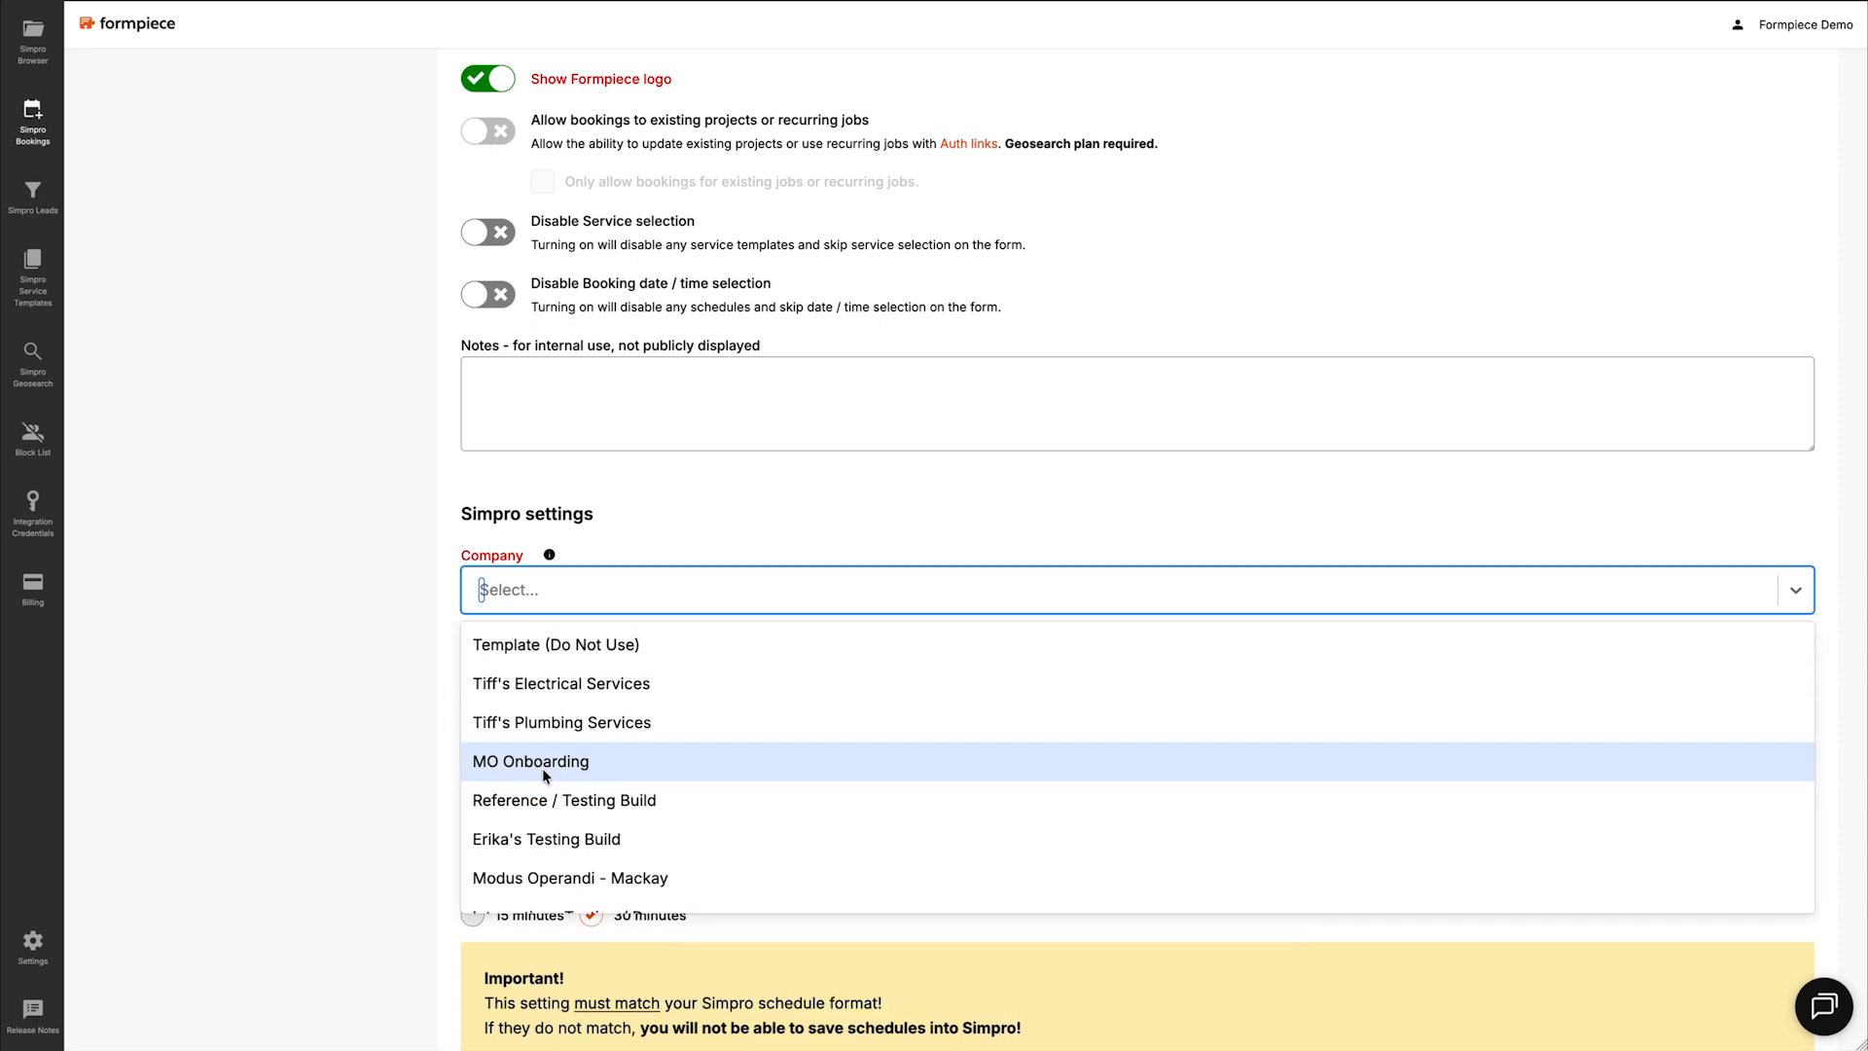
pyautogui.scroll(-3, 556, 761)
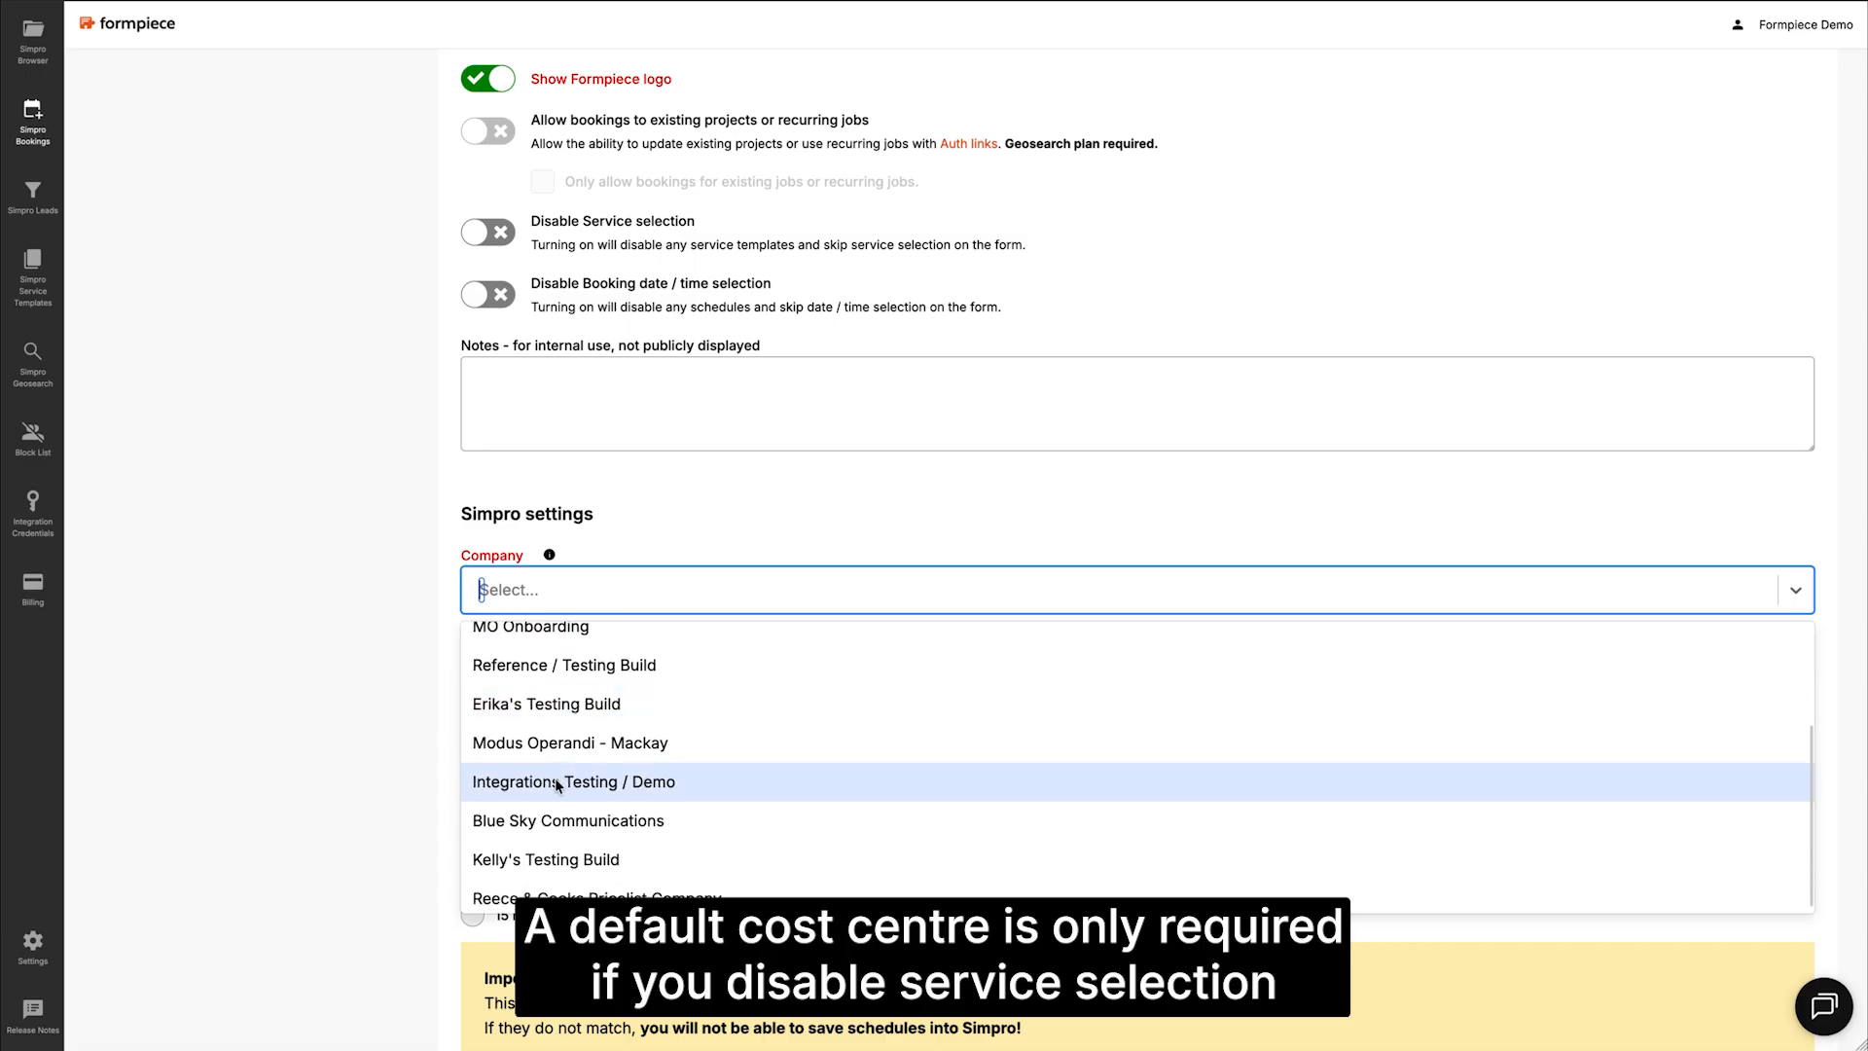
pyautogui.click(554, 779)
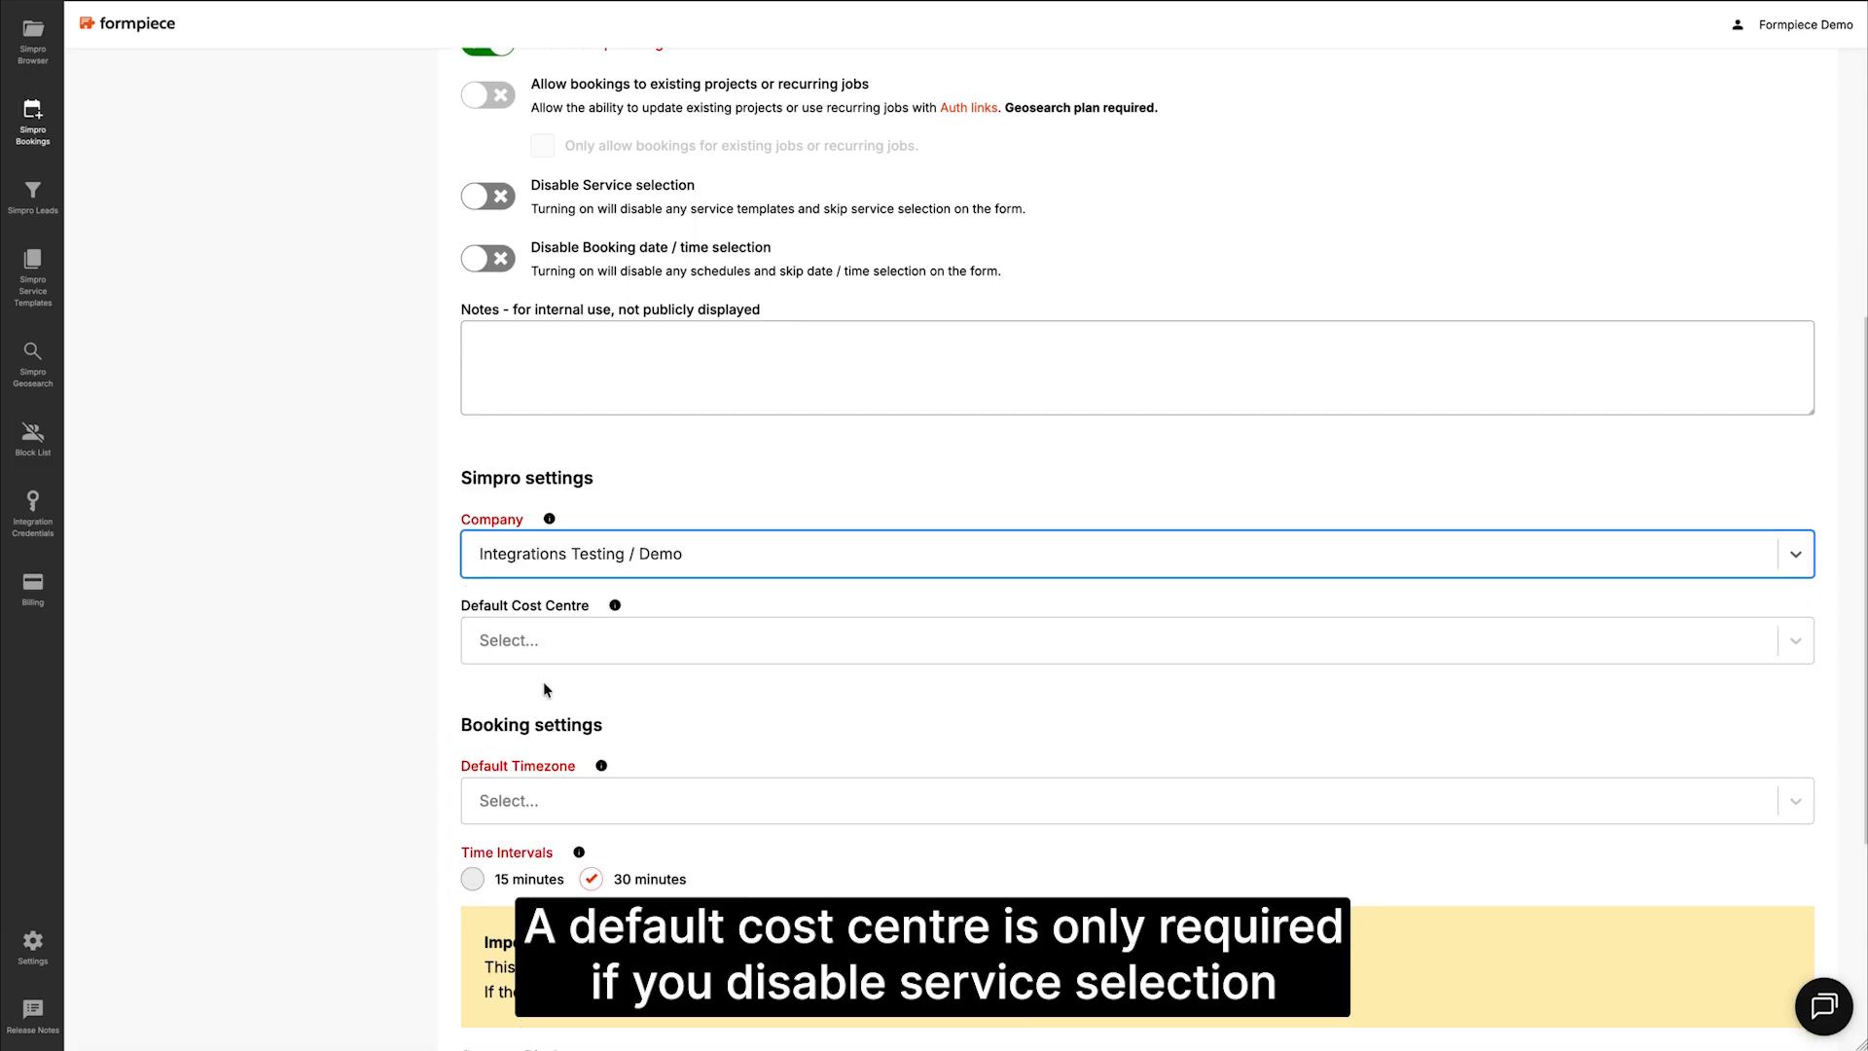
pyautogui.scroll(-2, 543, 682)
pyautogui.click(520, 556)
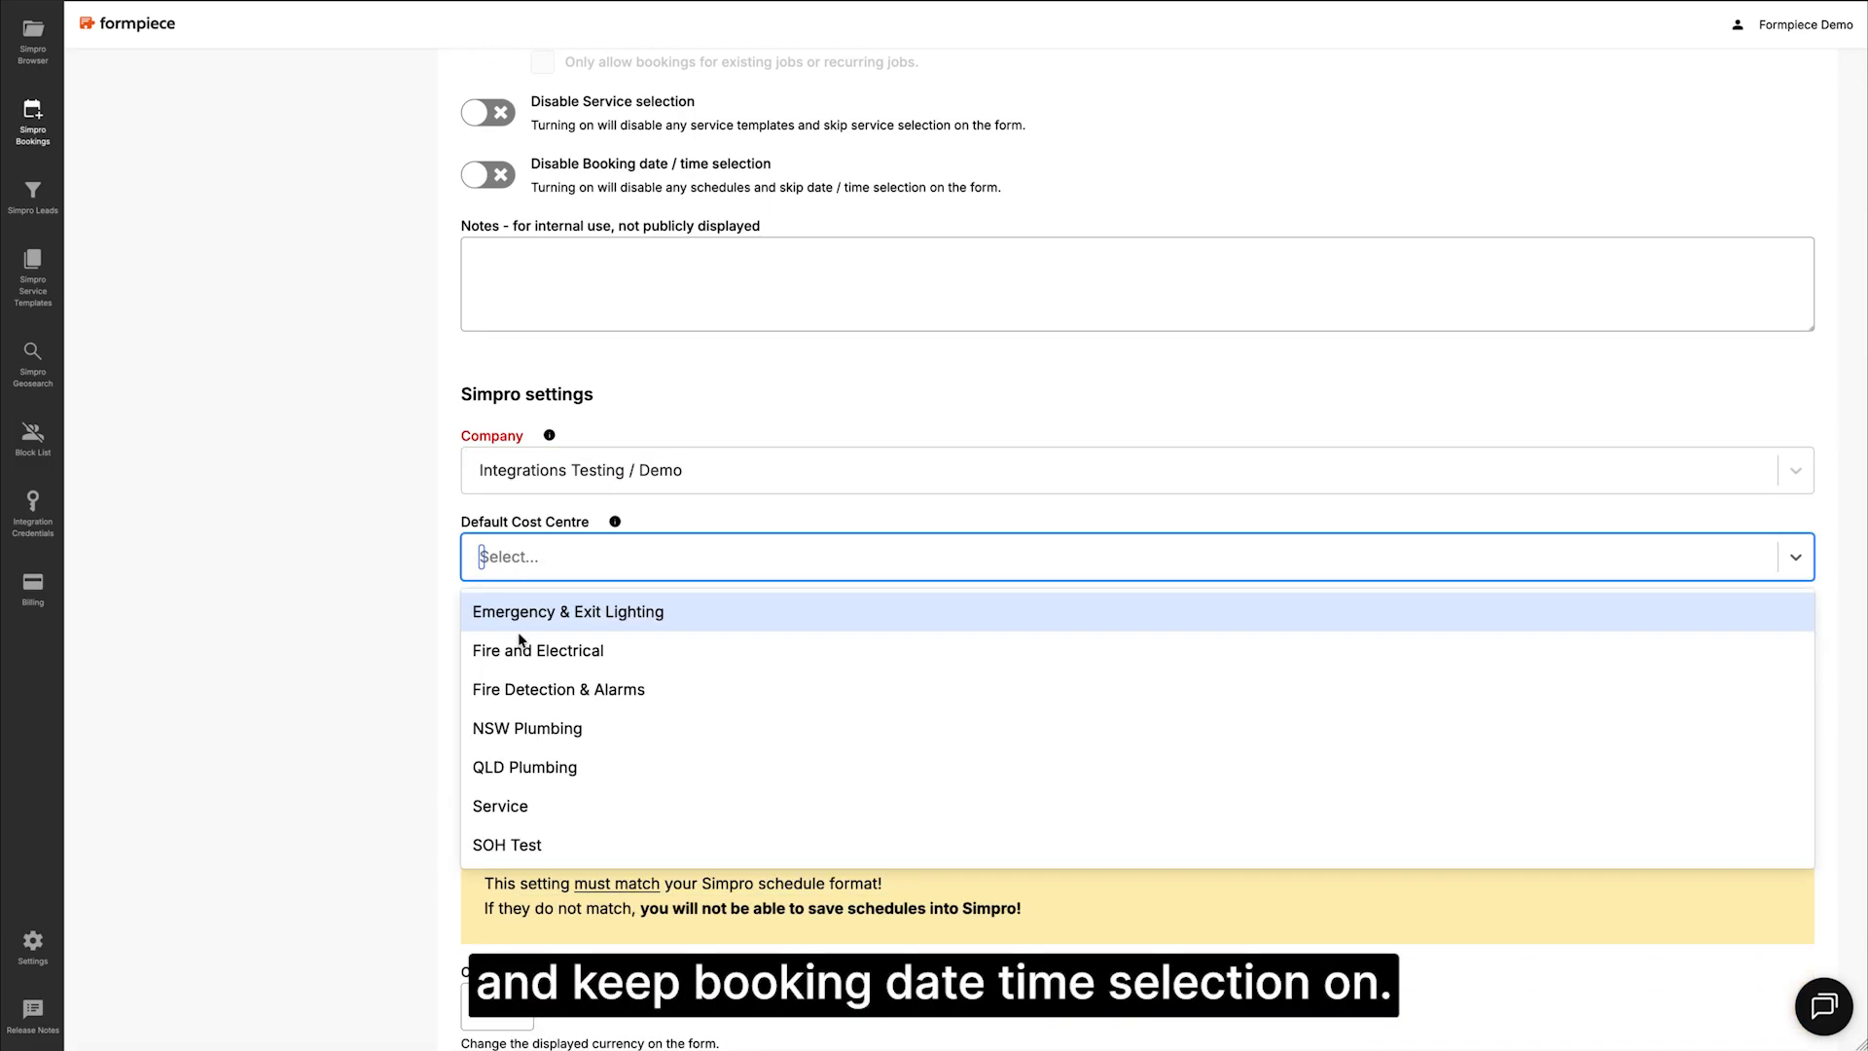
pyautogui.click(523, 802)
# Step: Set the form's default timezone to Australia/Melbourne
pyautogui.scroll(-5, 508, 784)
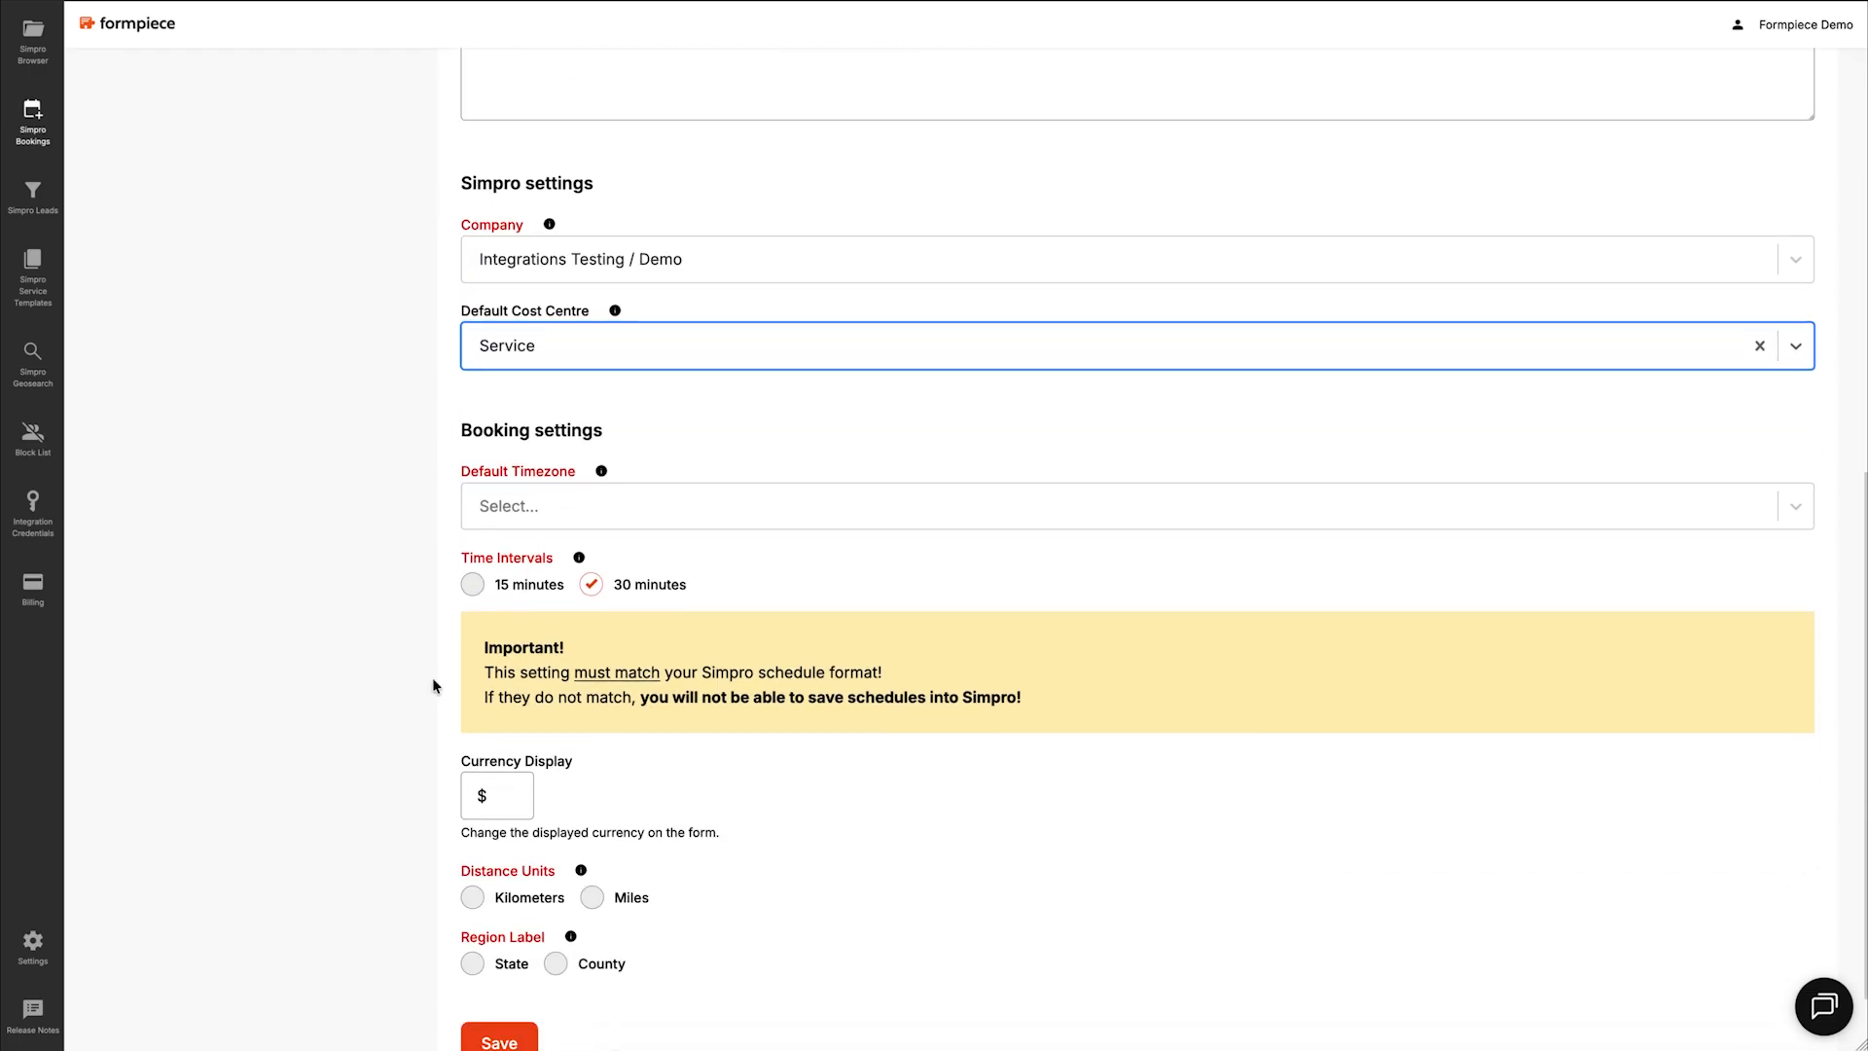
pyautogui.click(516, 406)
pyautogui.write('melbour')
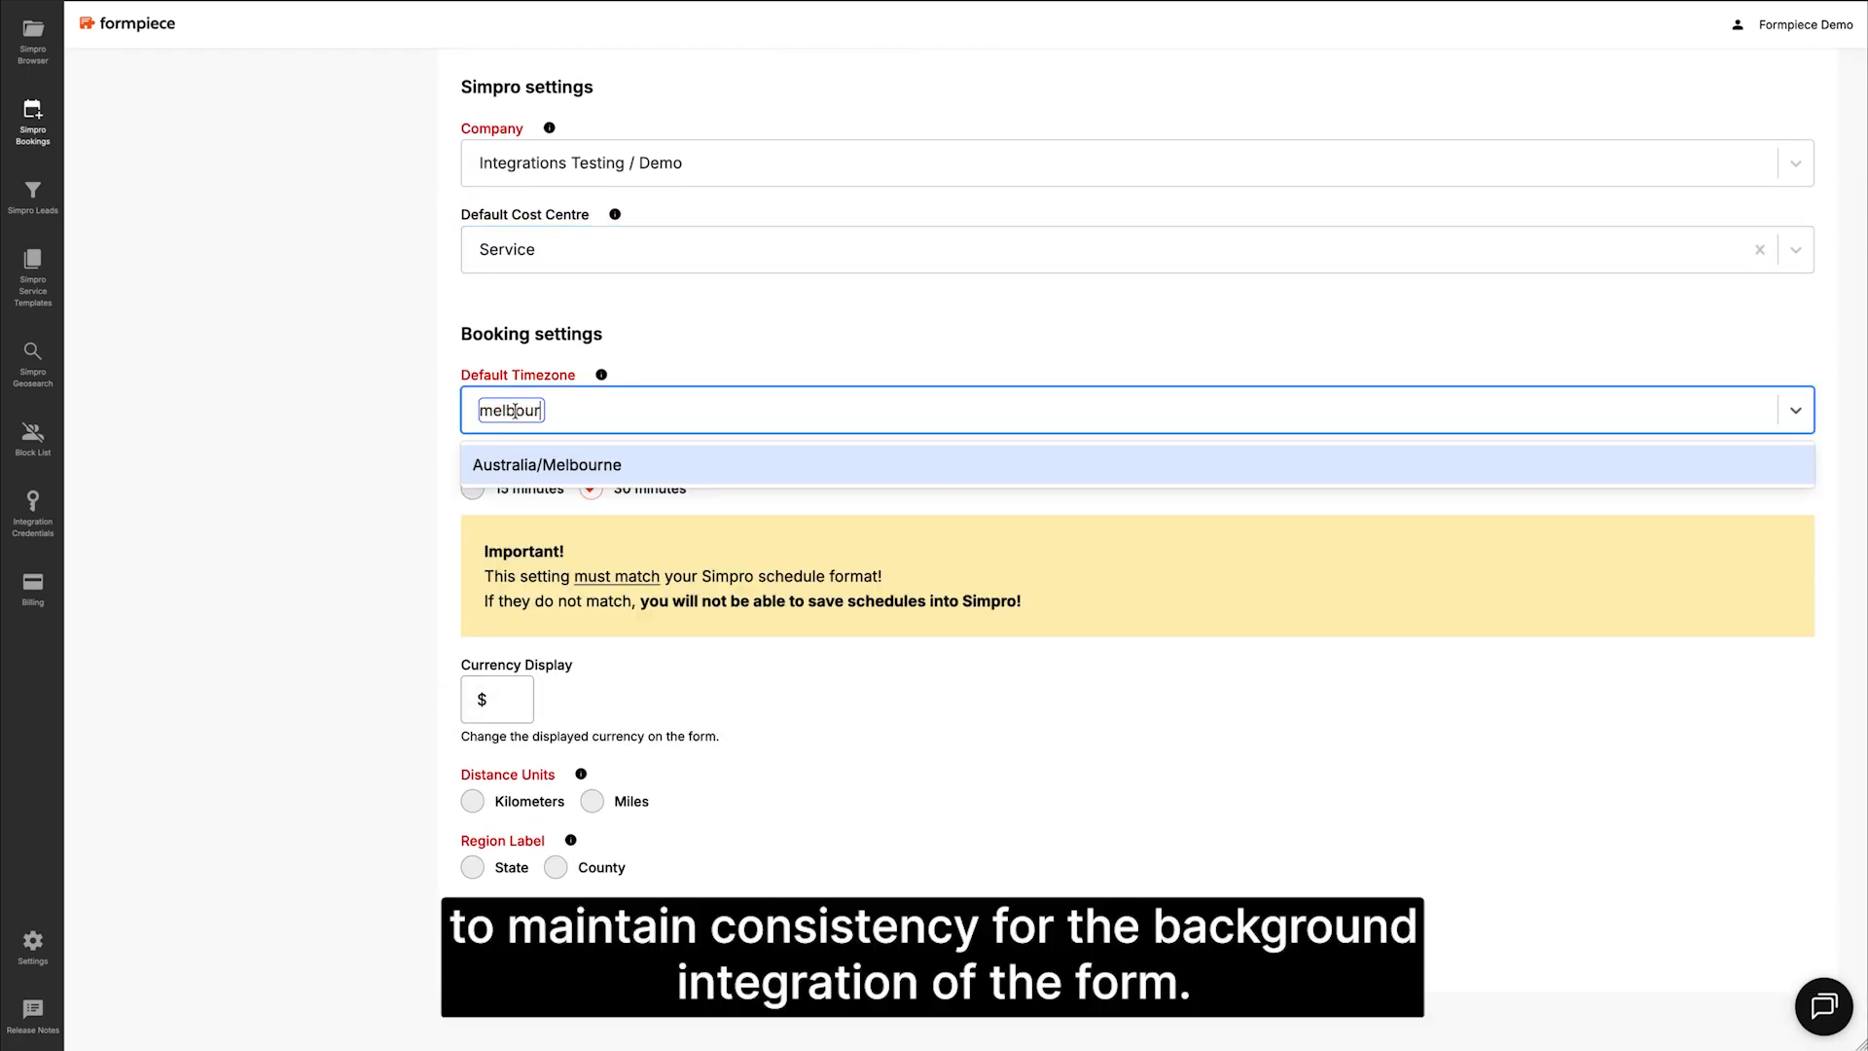
pyautogui.click(530, 477)
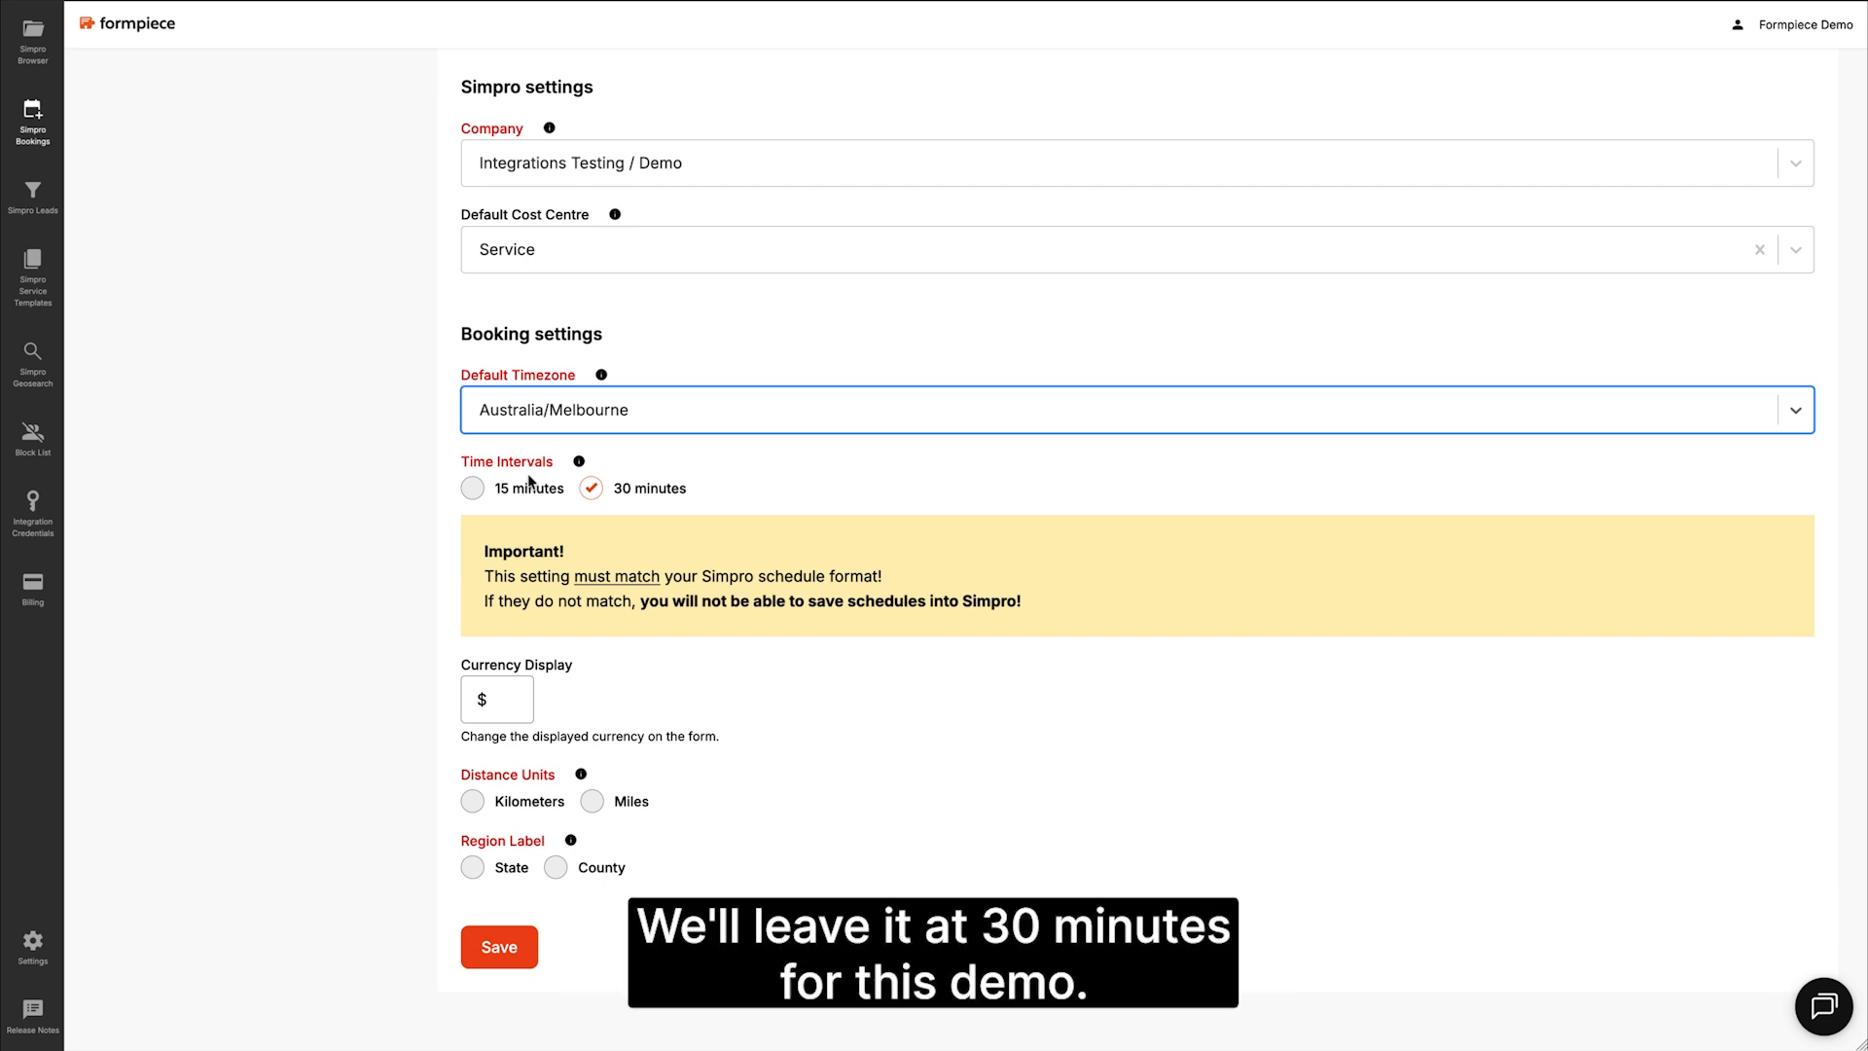
# Step: Use Kilometers for distances and State for regions, then save the booking form
pyautogui.click(470, 804)
pyautogui.click(474, 871)
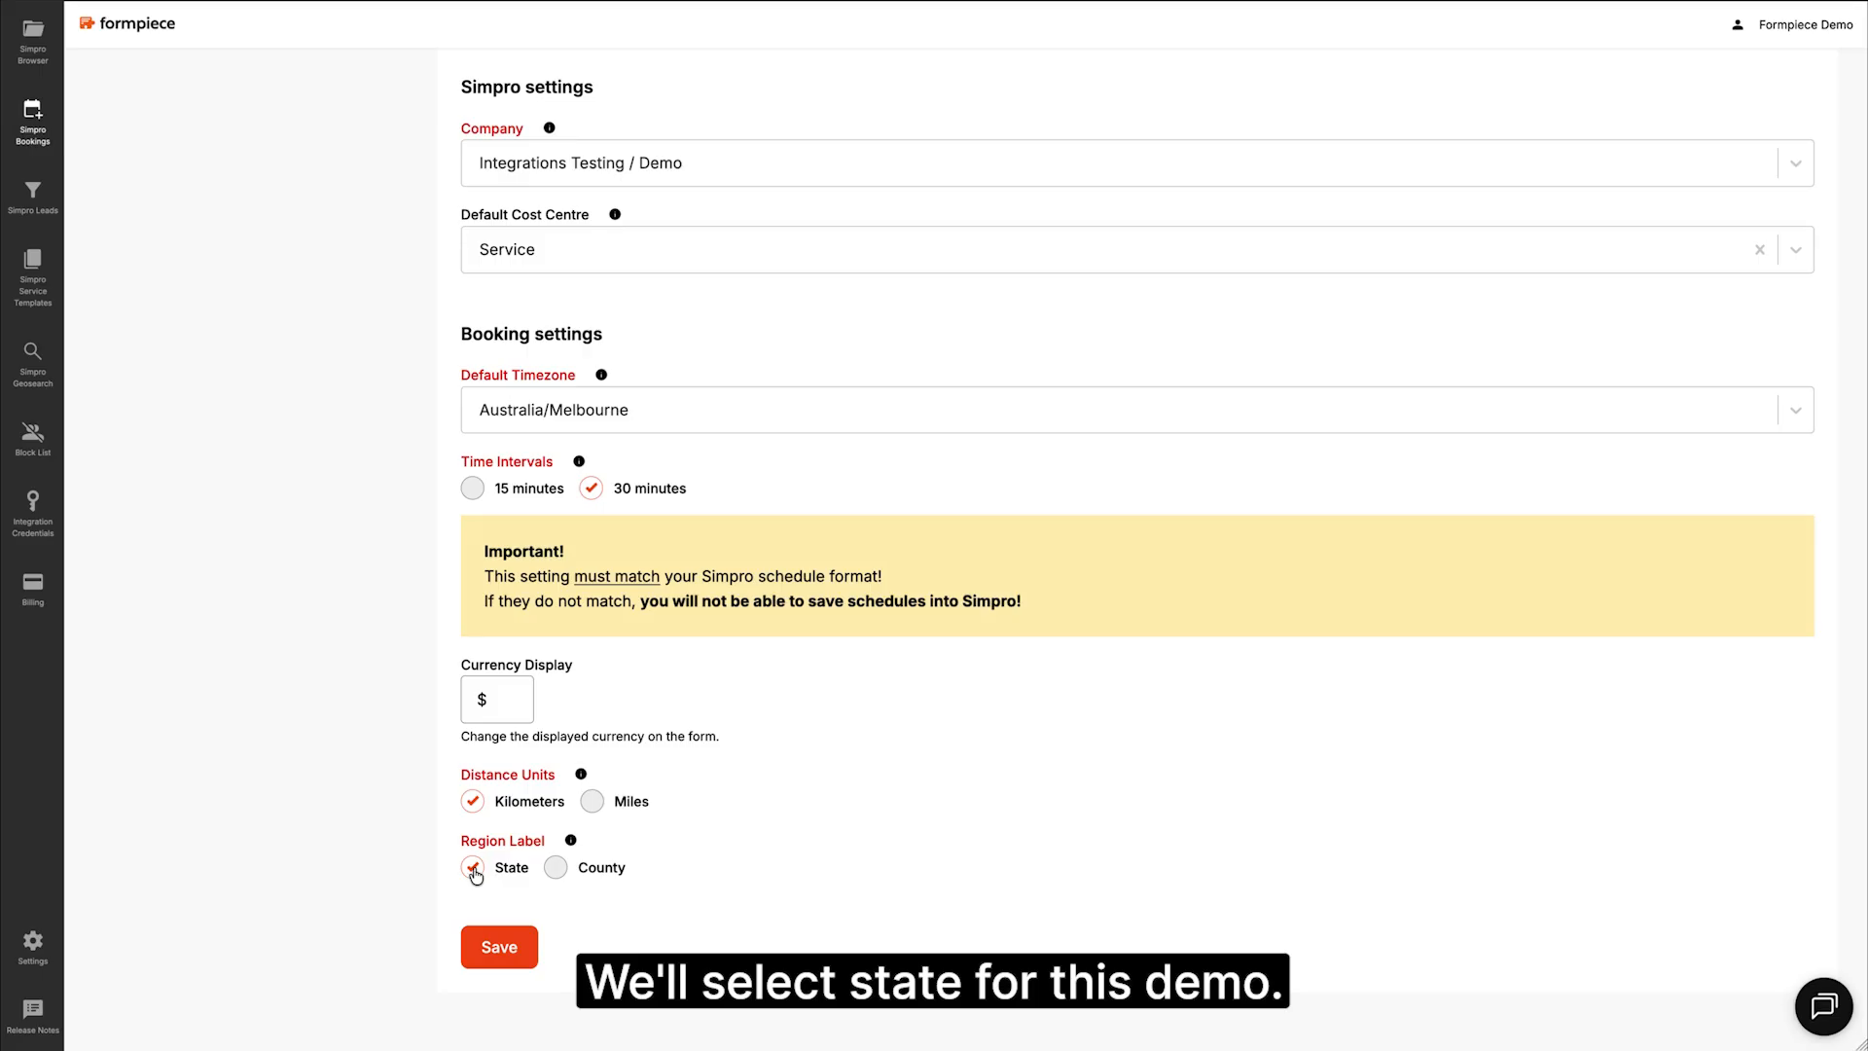
pyautogui.click(499, 946)
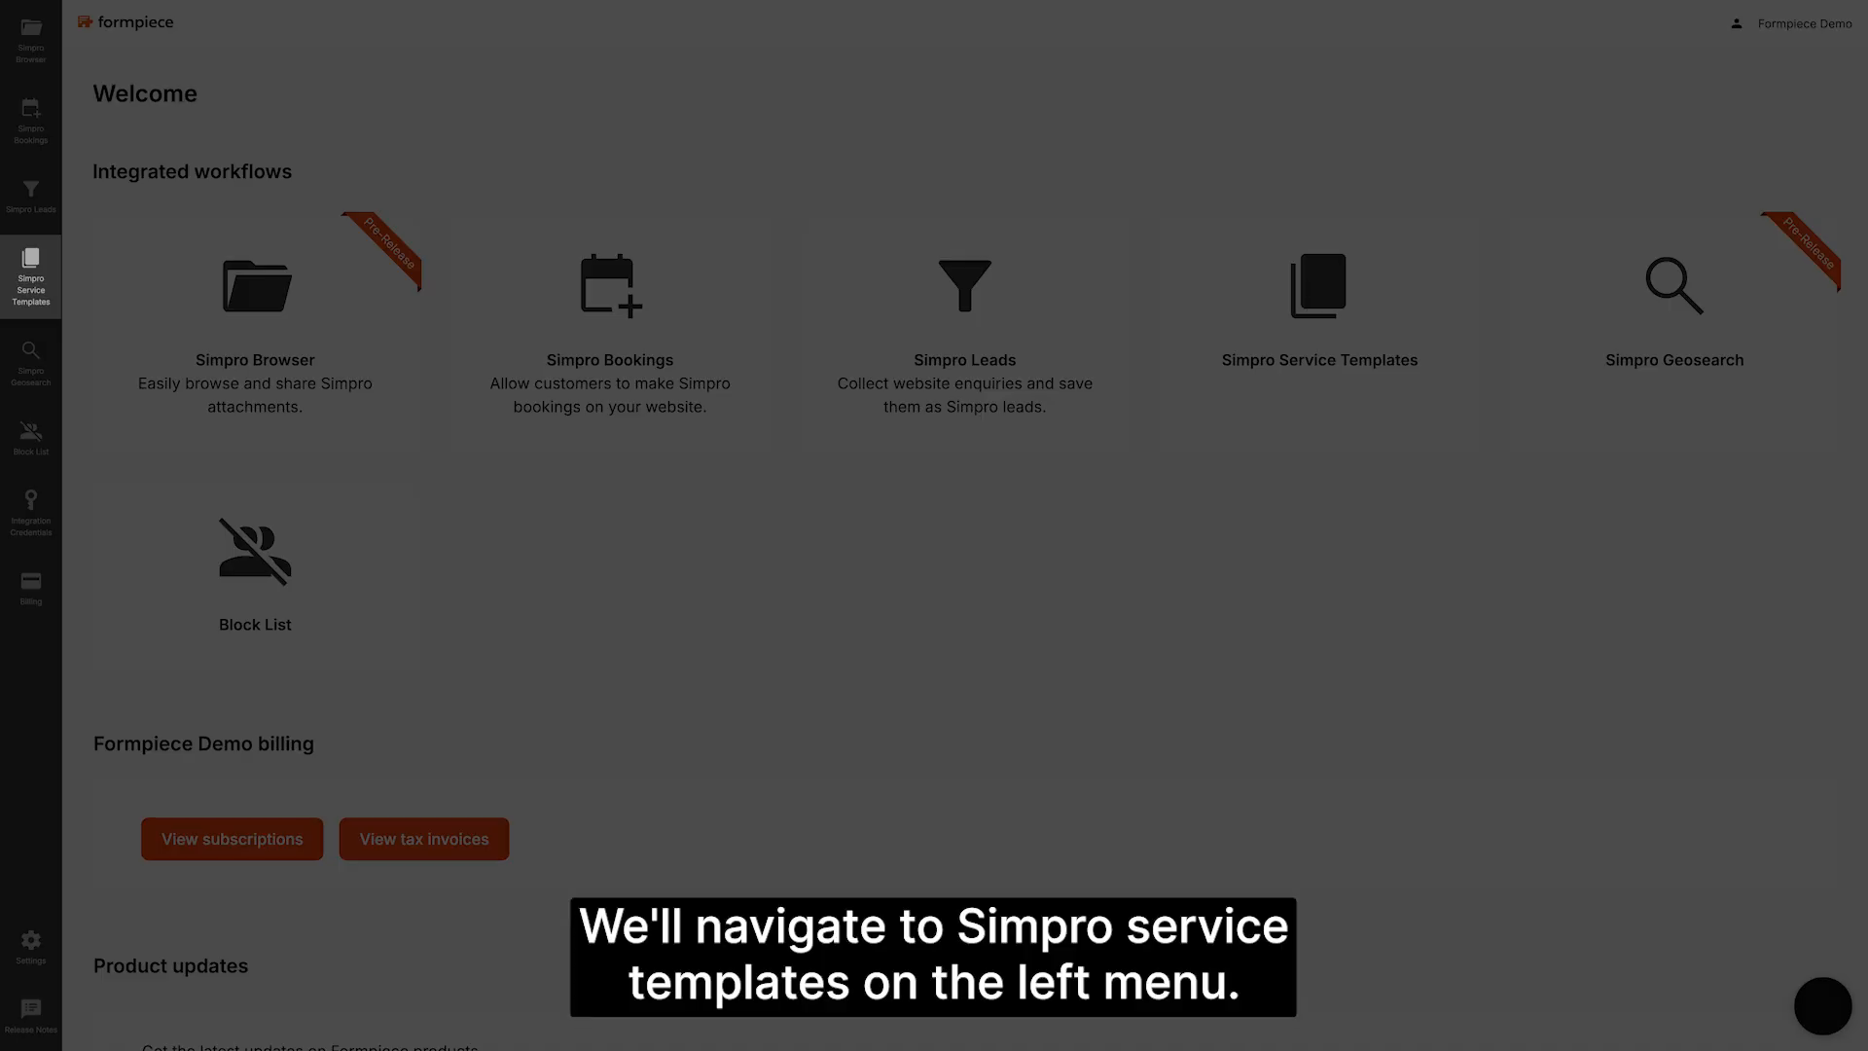
# Step: Start a service template named Inspection Demo with the Australia/Melbourne time zone
pyautogui.click(31, 277)
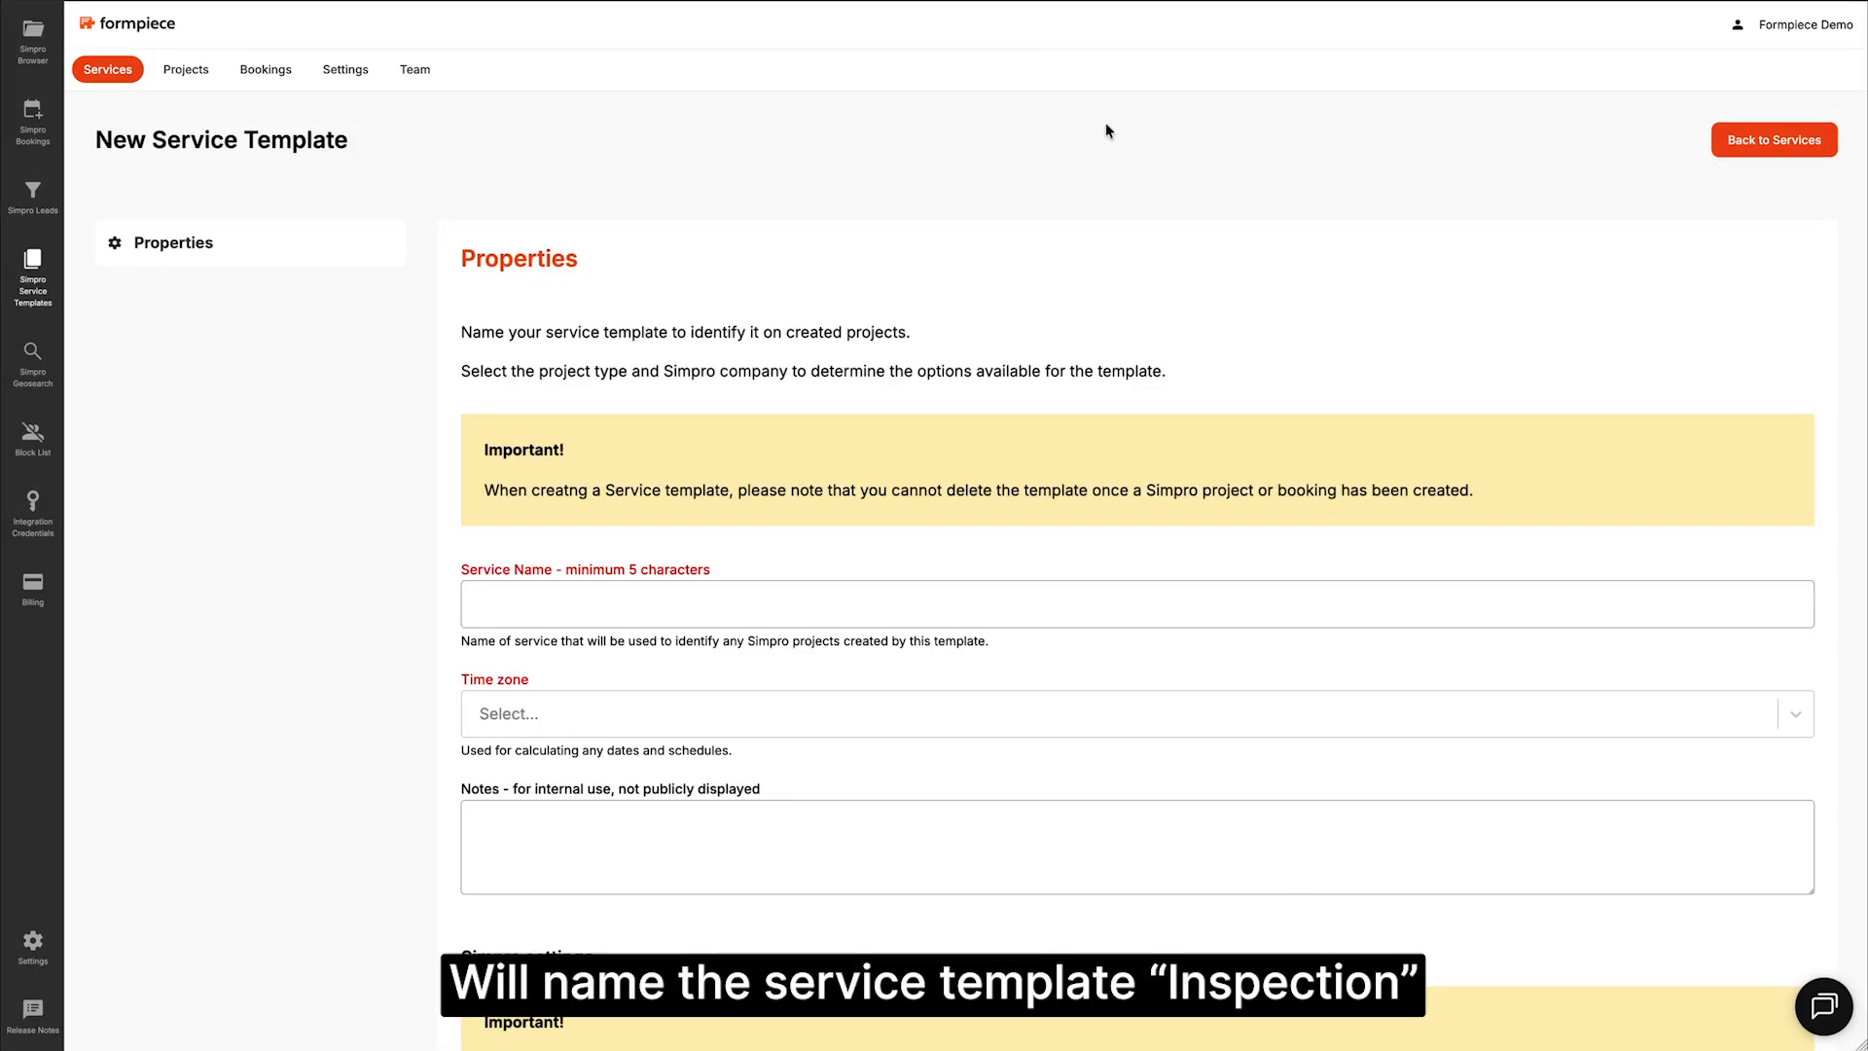
pyautogui.click(657, 626)
pyautogui.write('Inspection Demo')
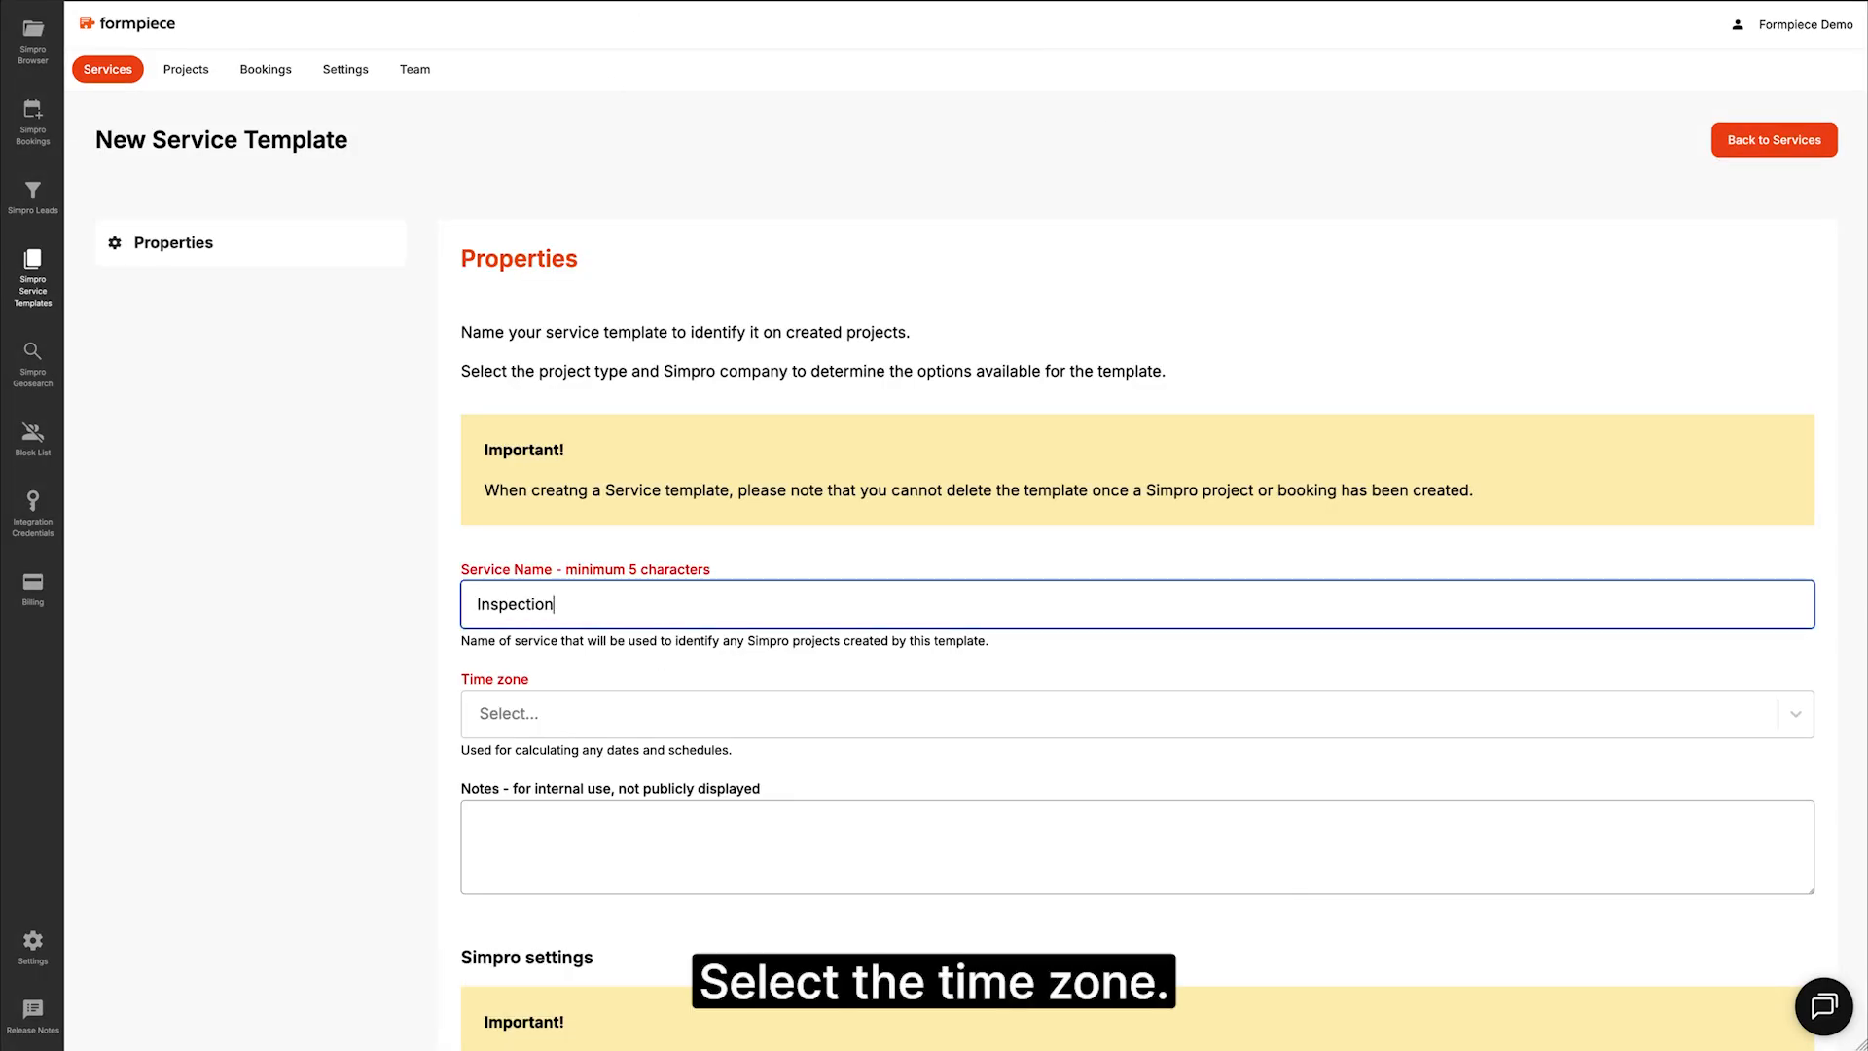
pyautogui.click(640, 715)
pyautogui.write('melb')
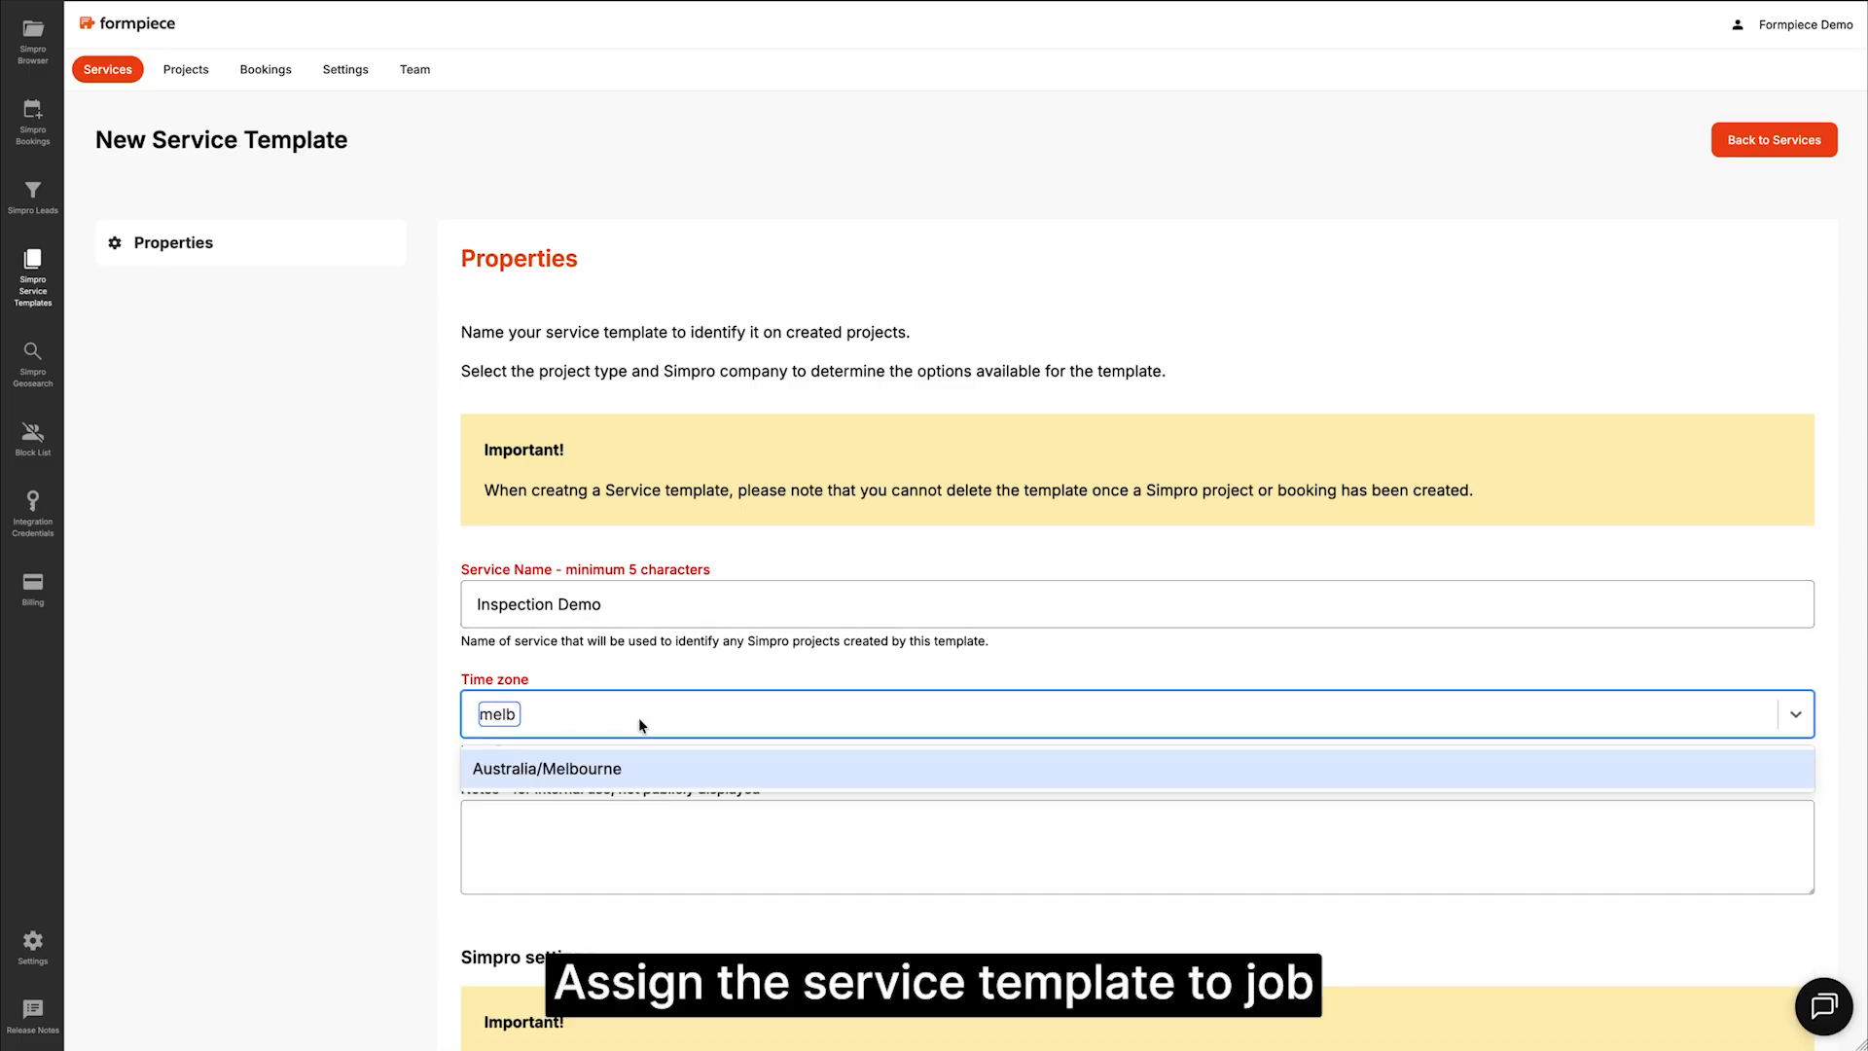
pyautogui.click(613, 765)
# Step: Make it a Job for Integrations Testing / Demo, shown only on booking forms, and save
pyautogui.scroll(-7, 600, 434)
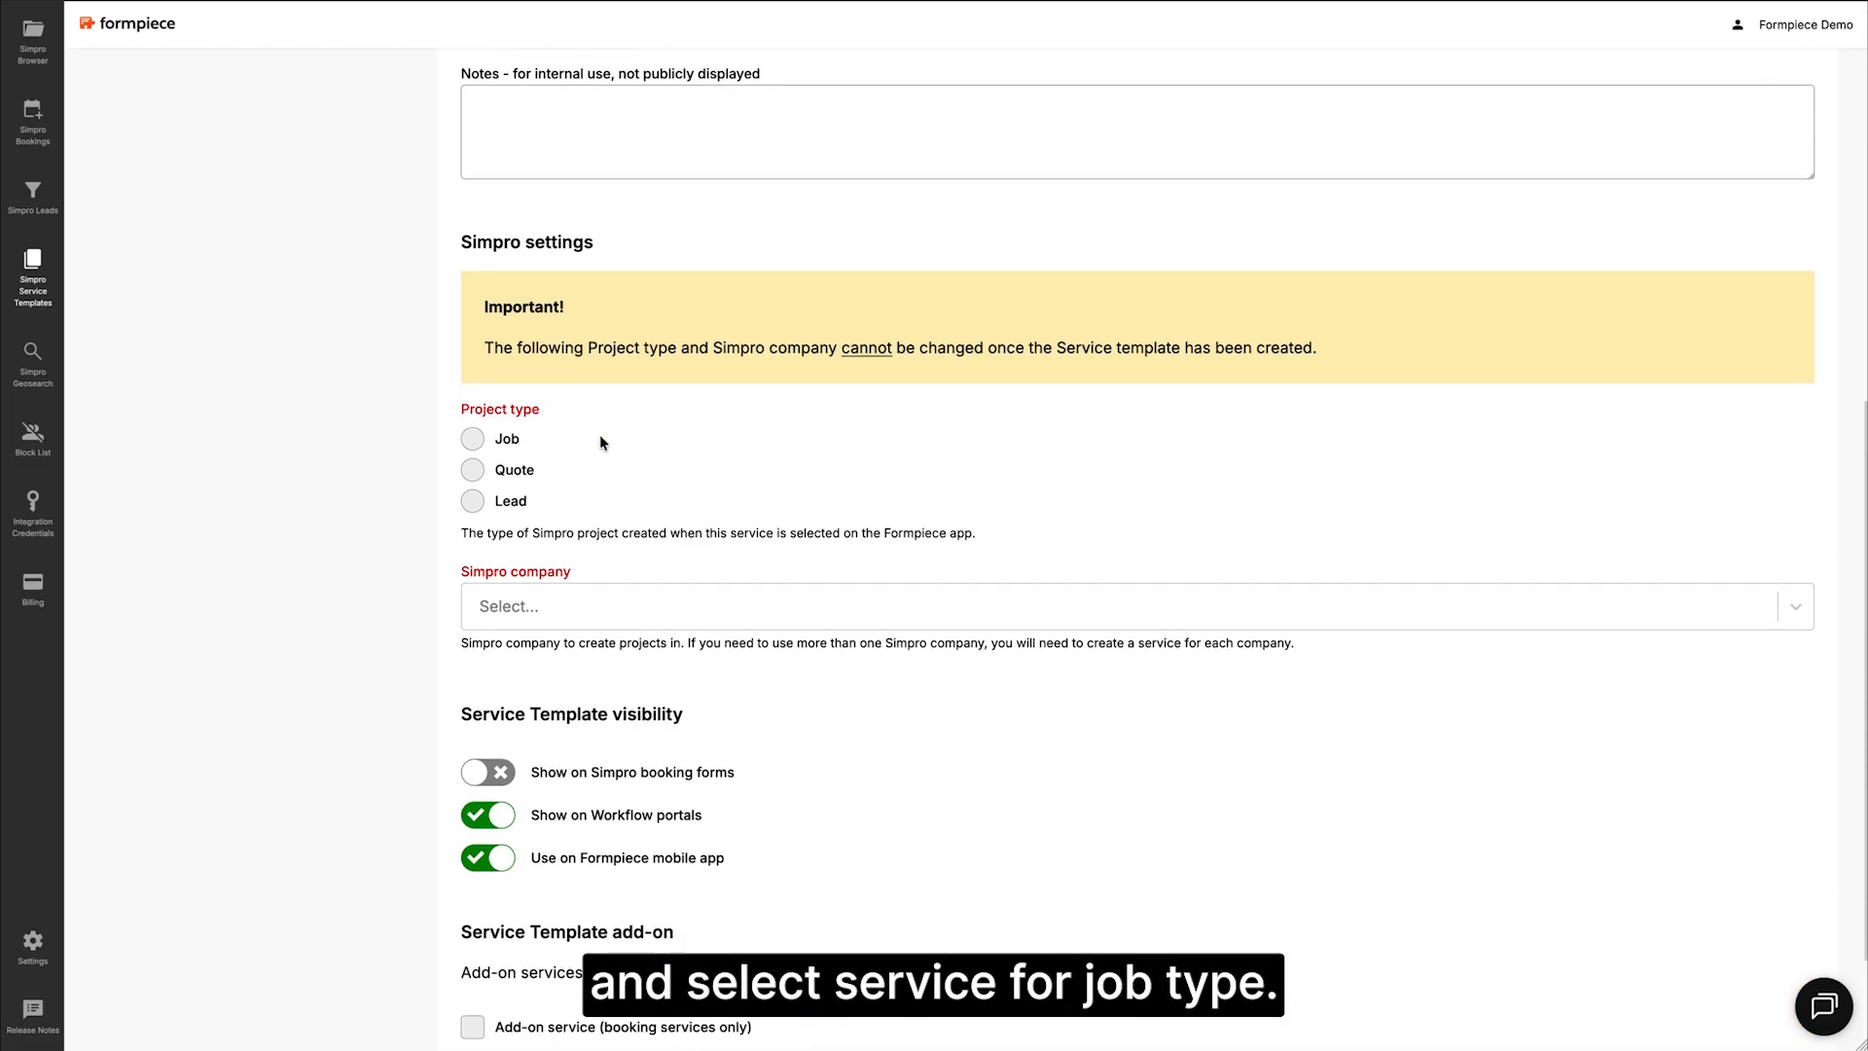
pyautogui.scroll(-3, 600, 434)
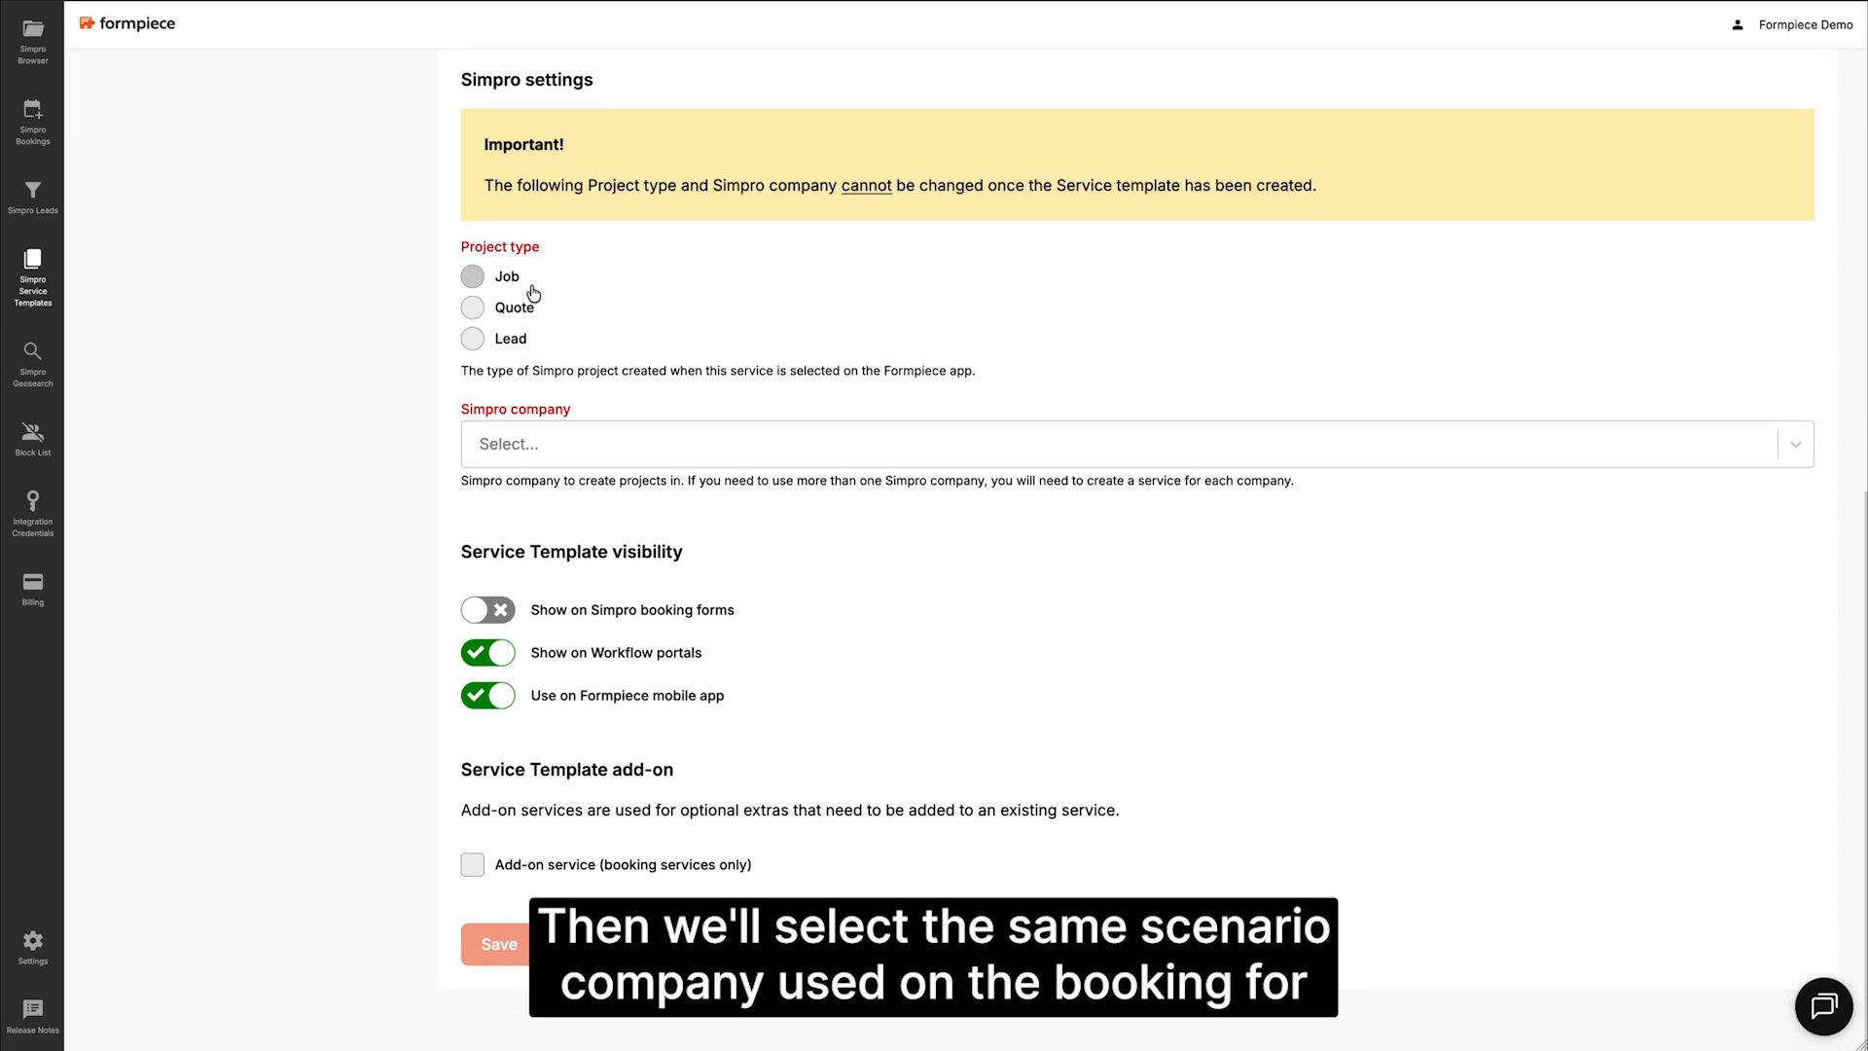
pyautogui.click(531, 291)
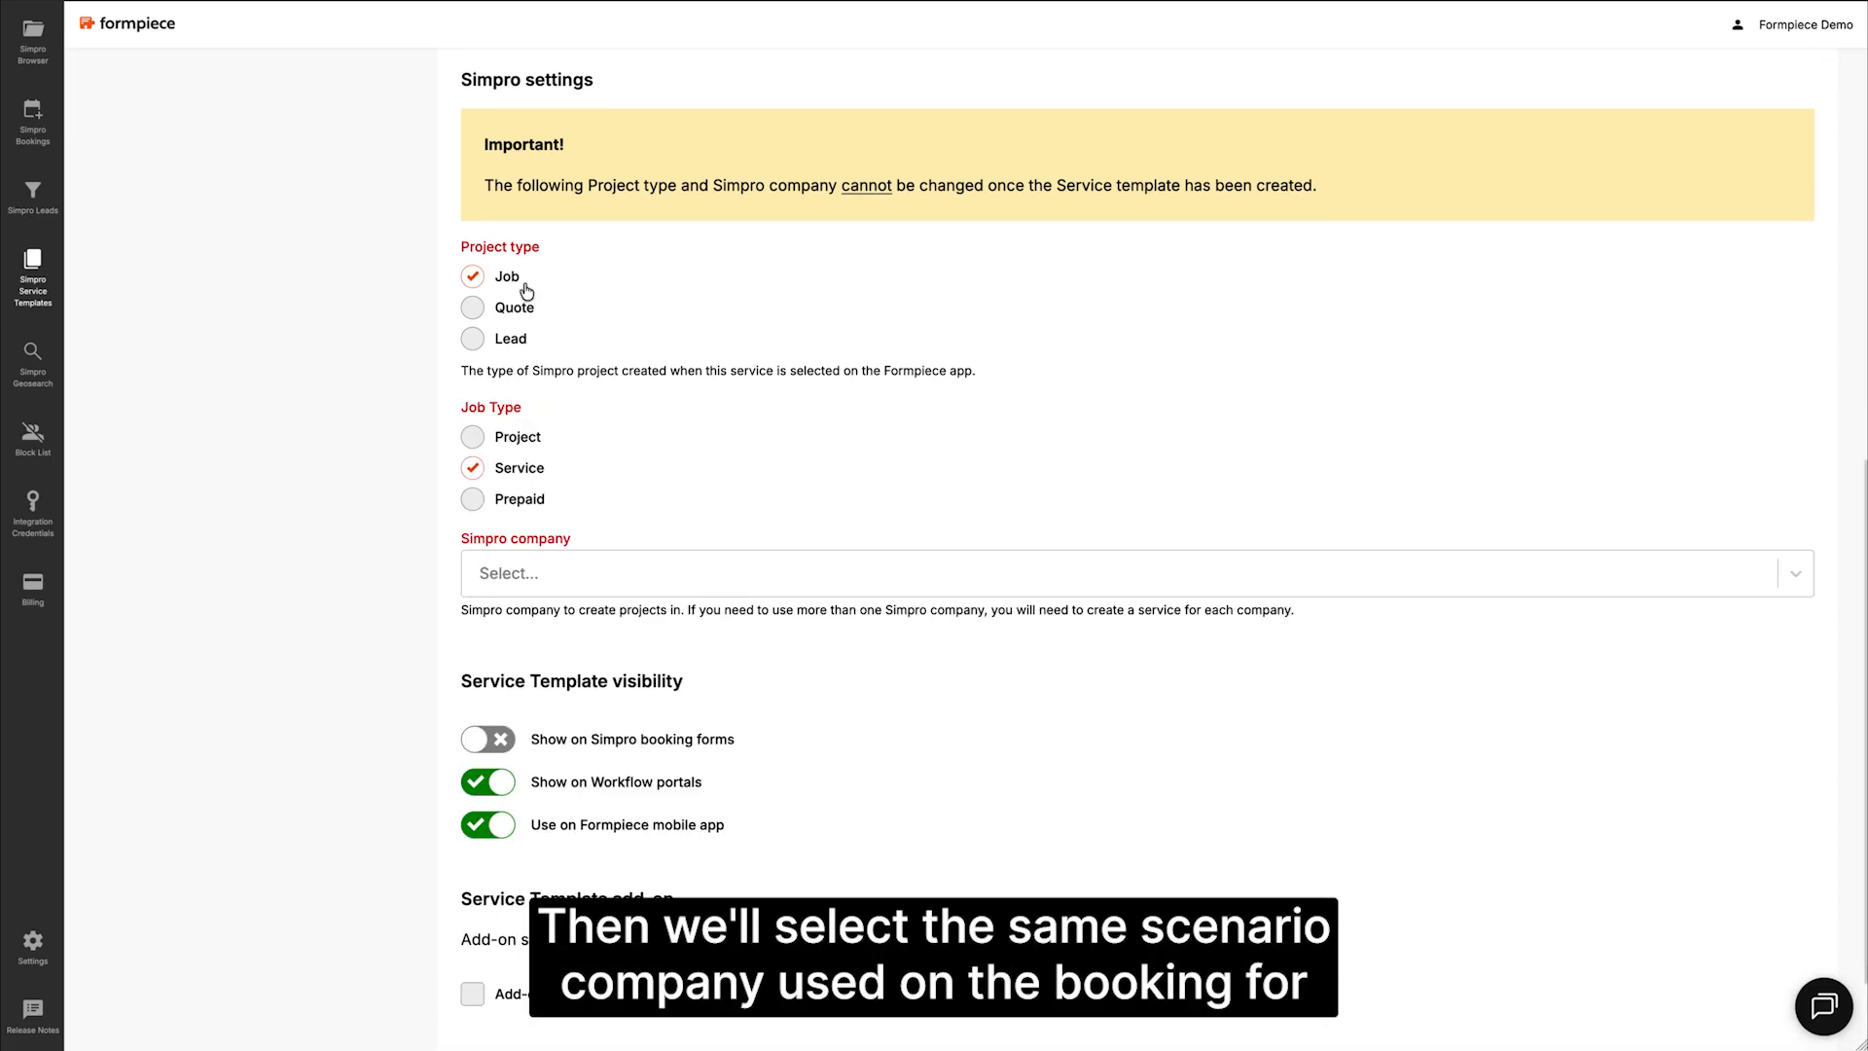
pyautogui.click(551, 572)
pyautogui.write('int')
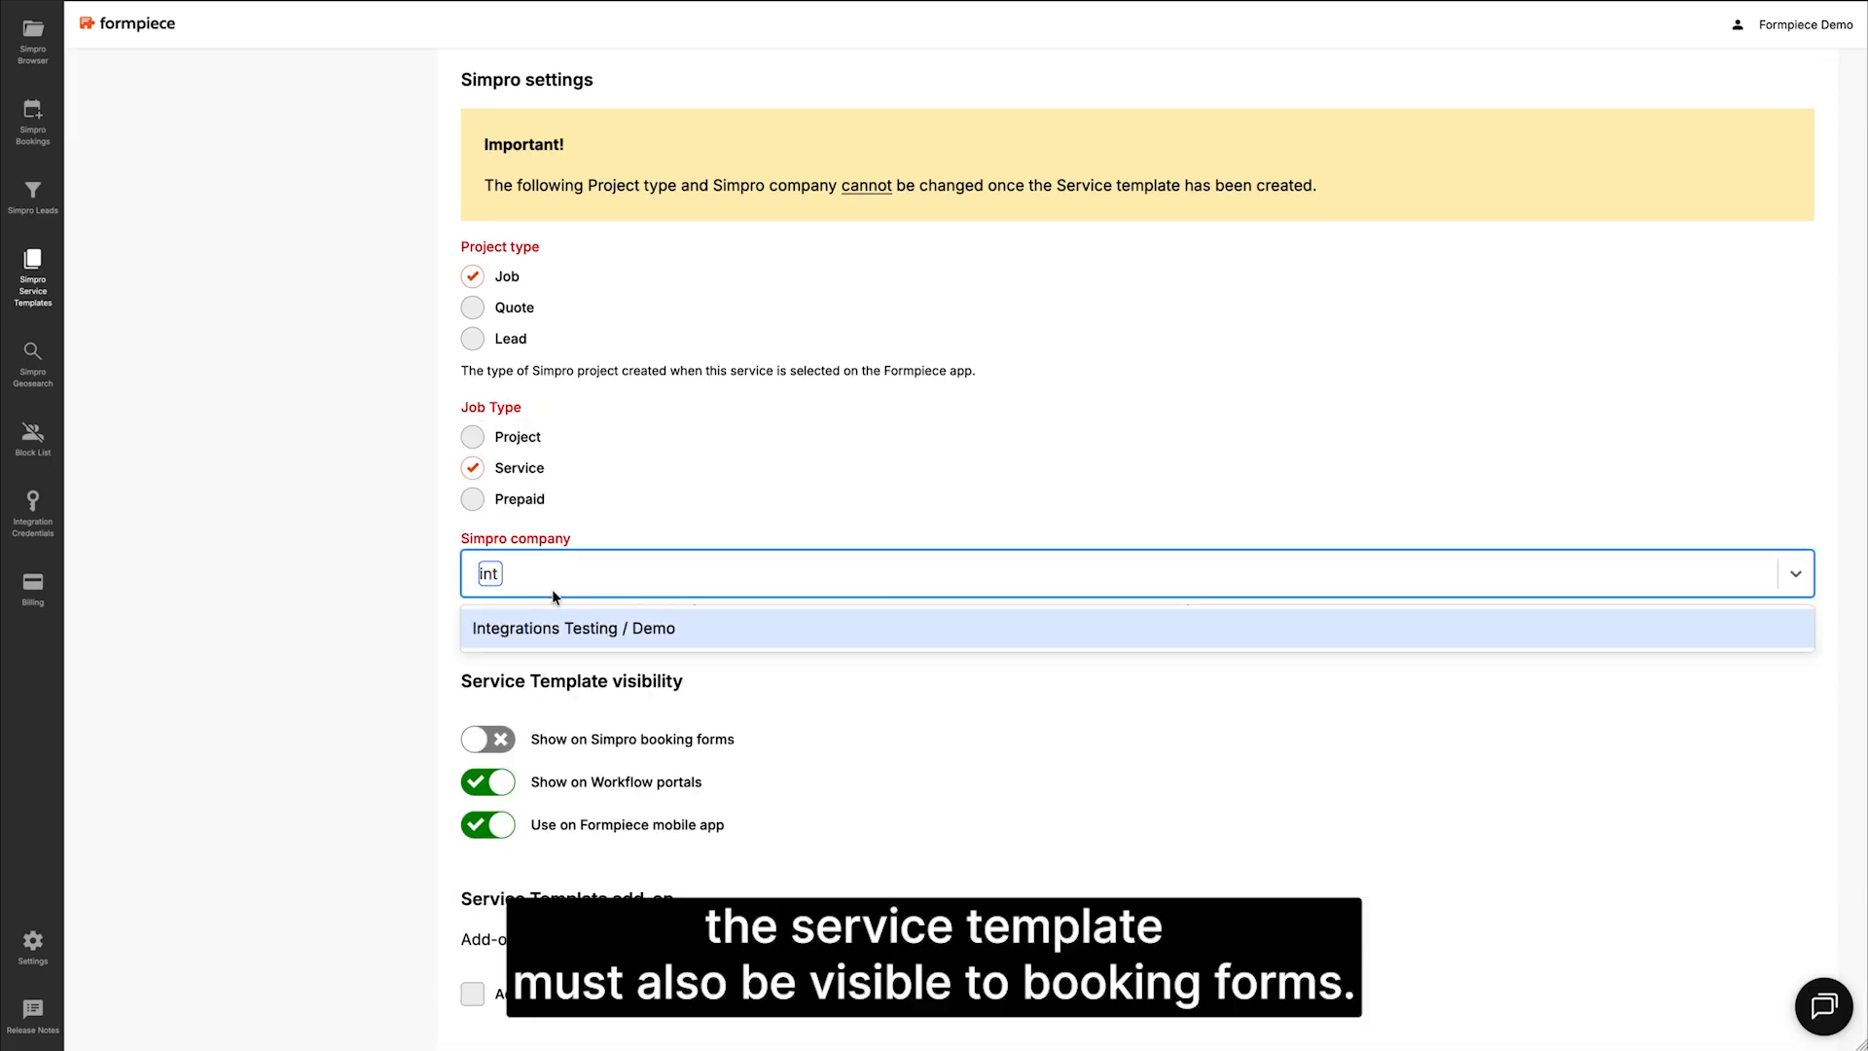
pyautogui.click(557, 623)
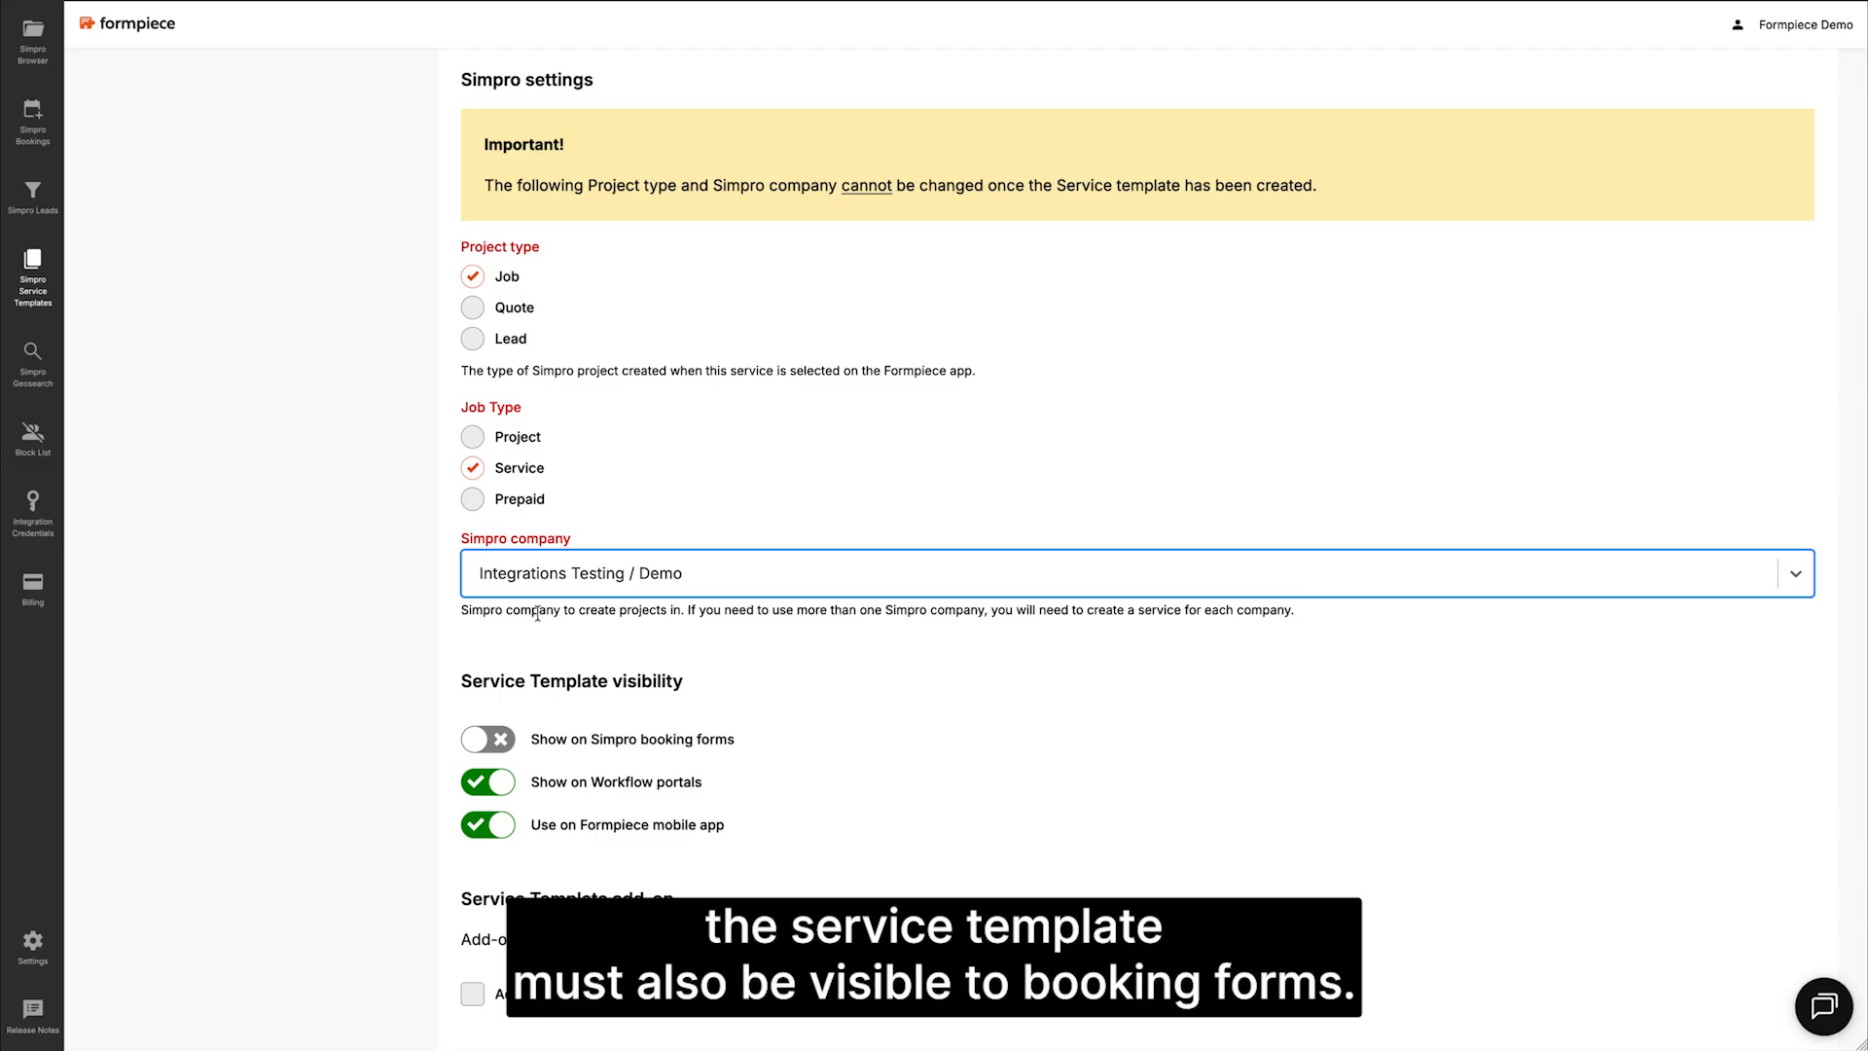
pyautogui.click(489, 741)
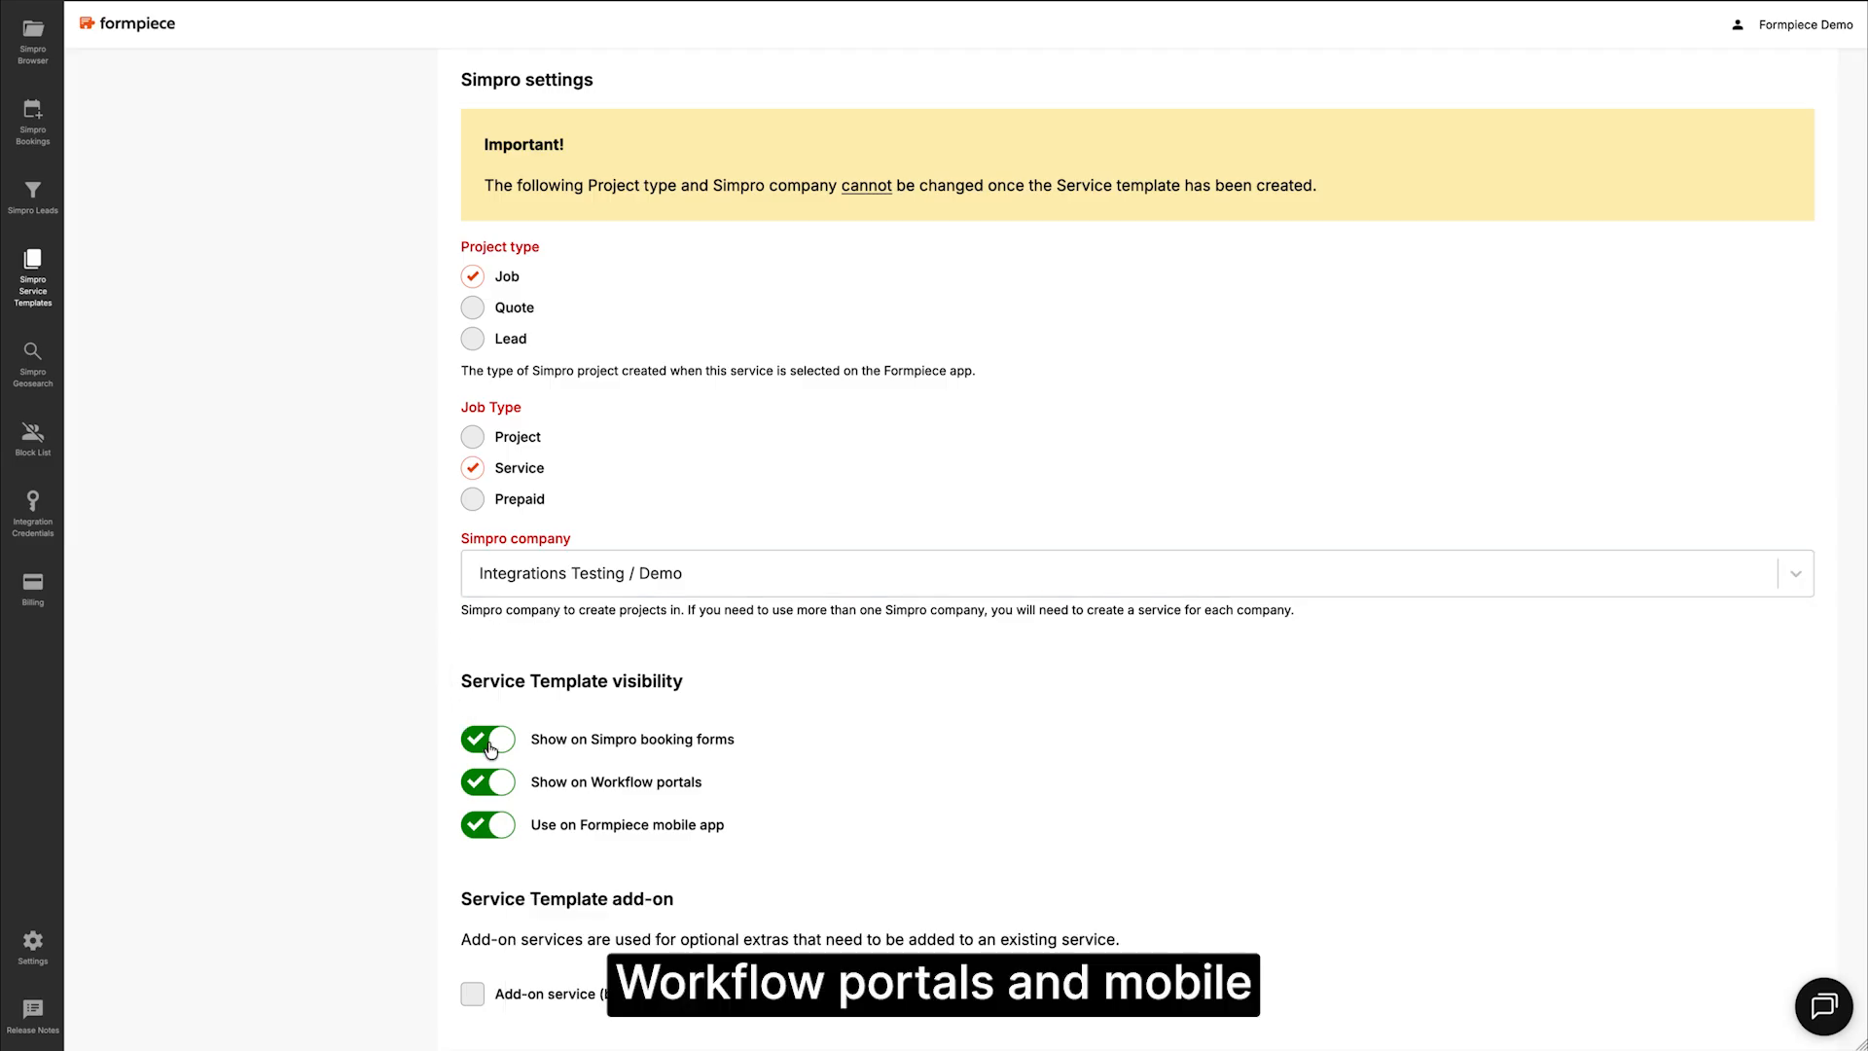
pyautogui.click(487, 784)
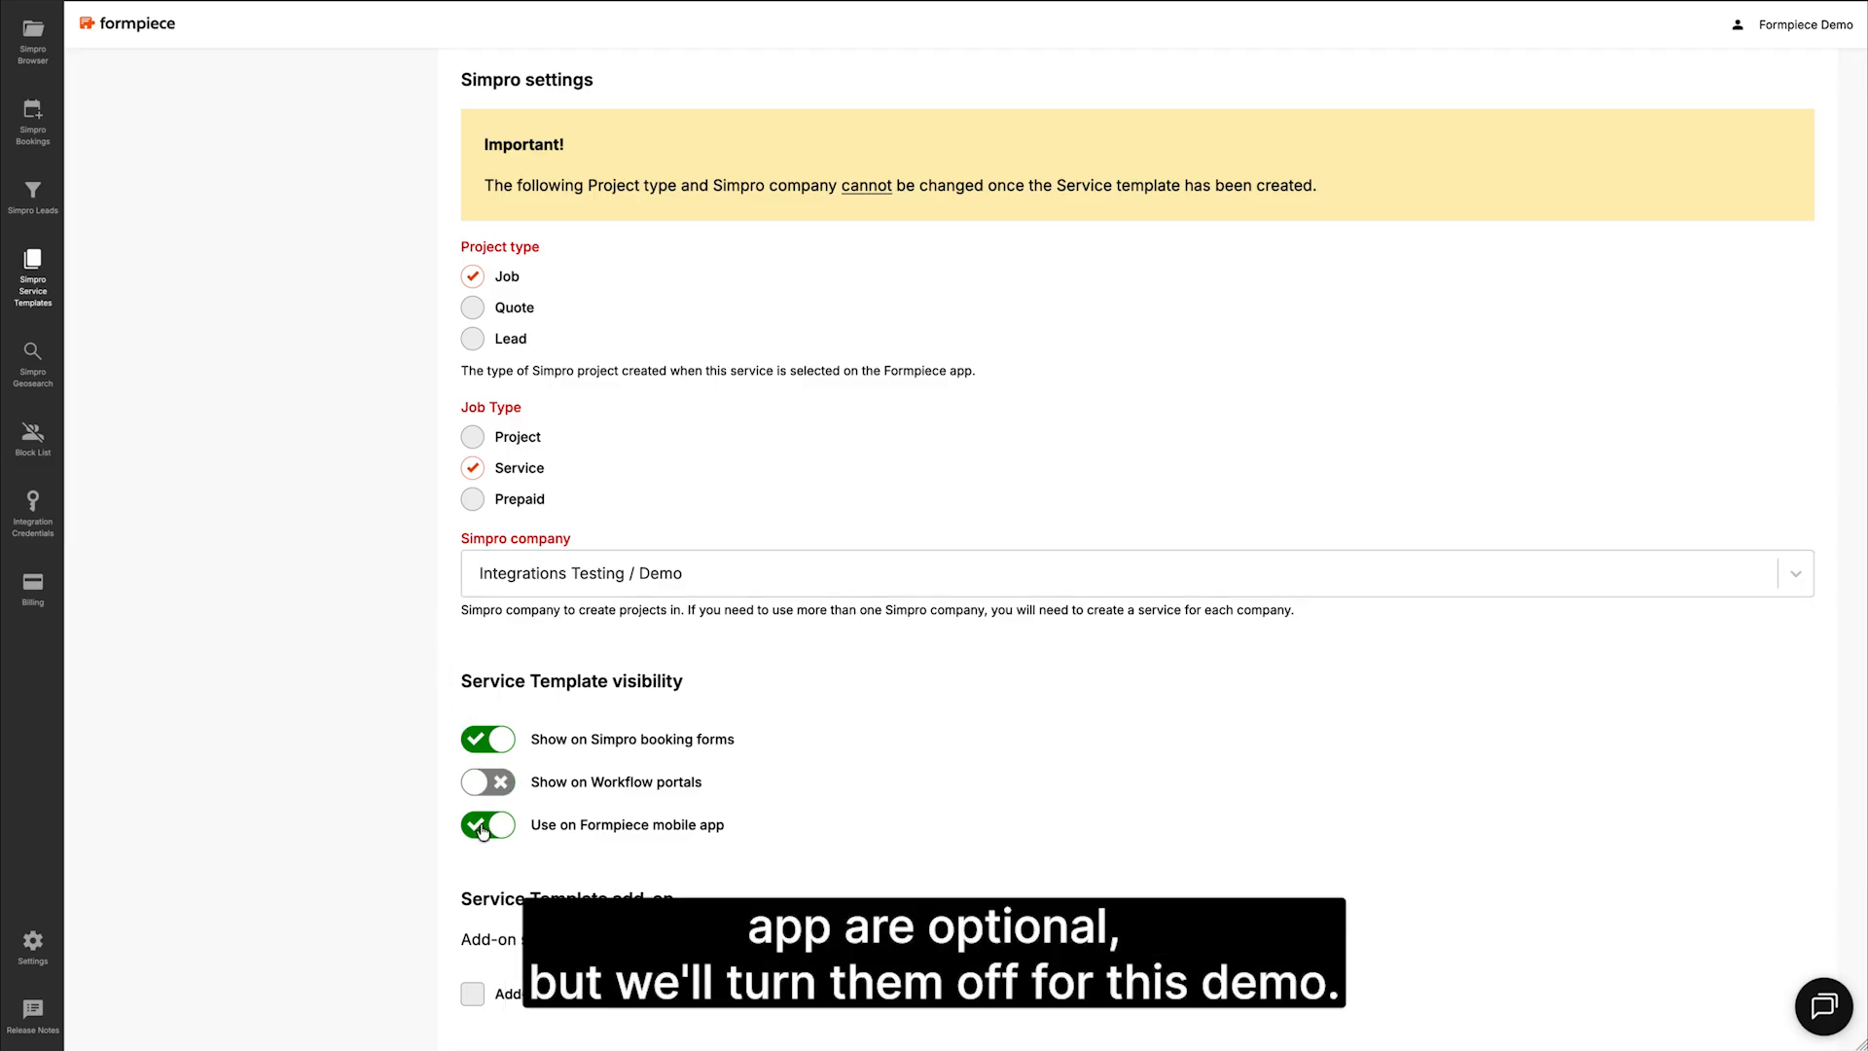
pyautogui.click(482, 827)
pyautogui.scroll(-1, 482, 827)
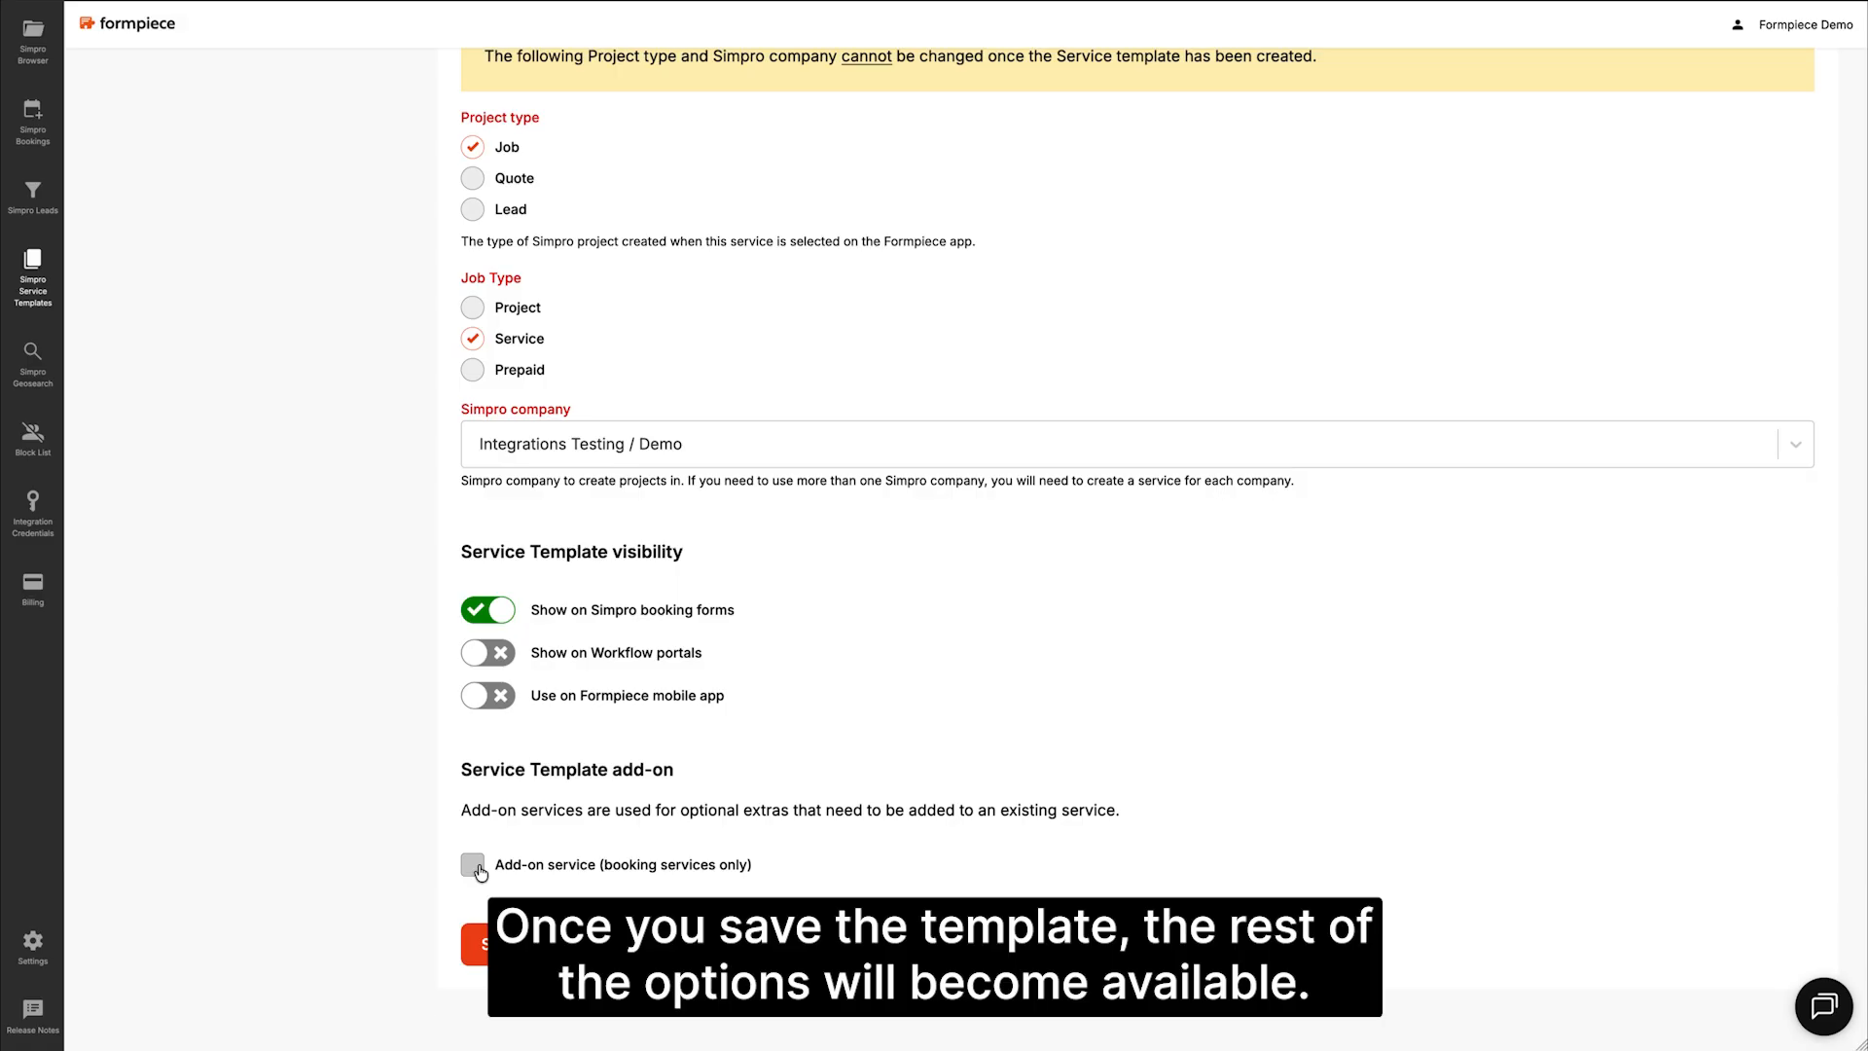
pyautogui.click(475, 944)
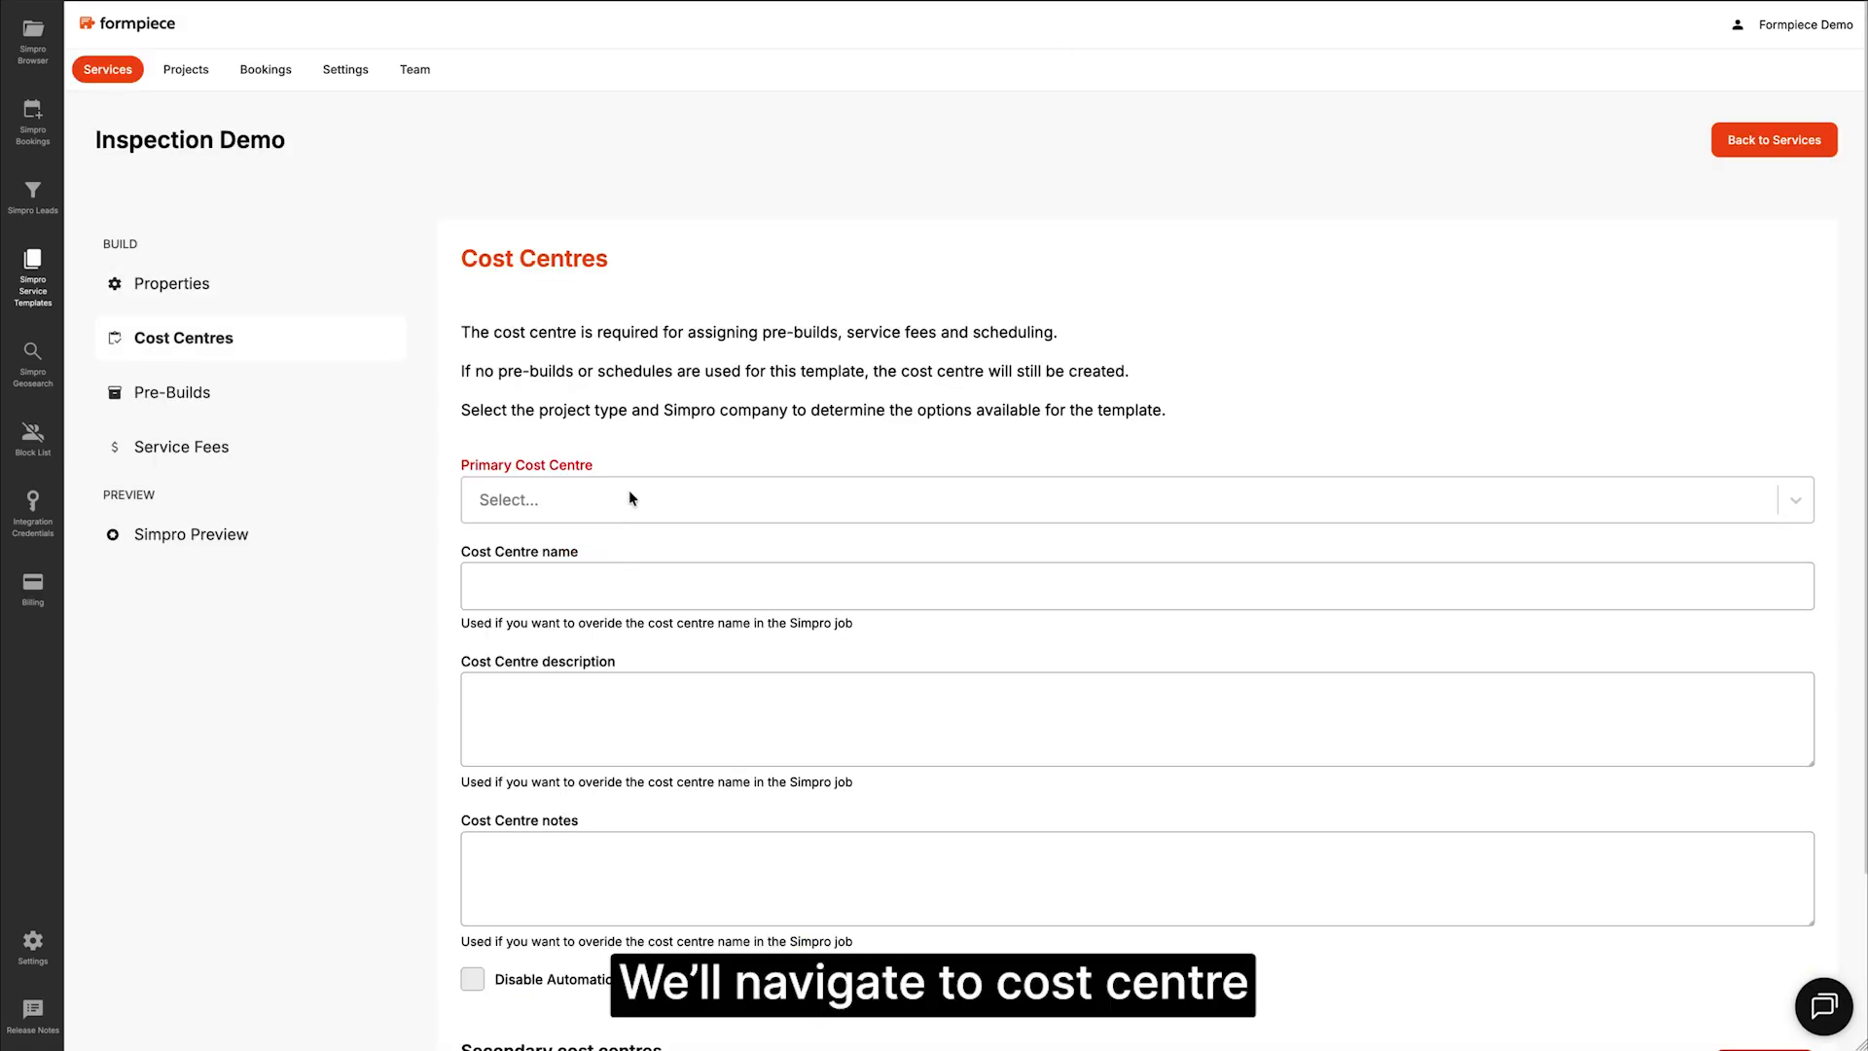
# Step: Set the template's primary cost centre to Service and save
pyautogui.click(629, 493)
pyautogui.write('ser')
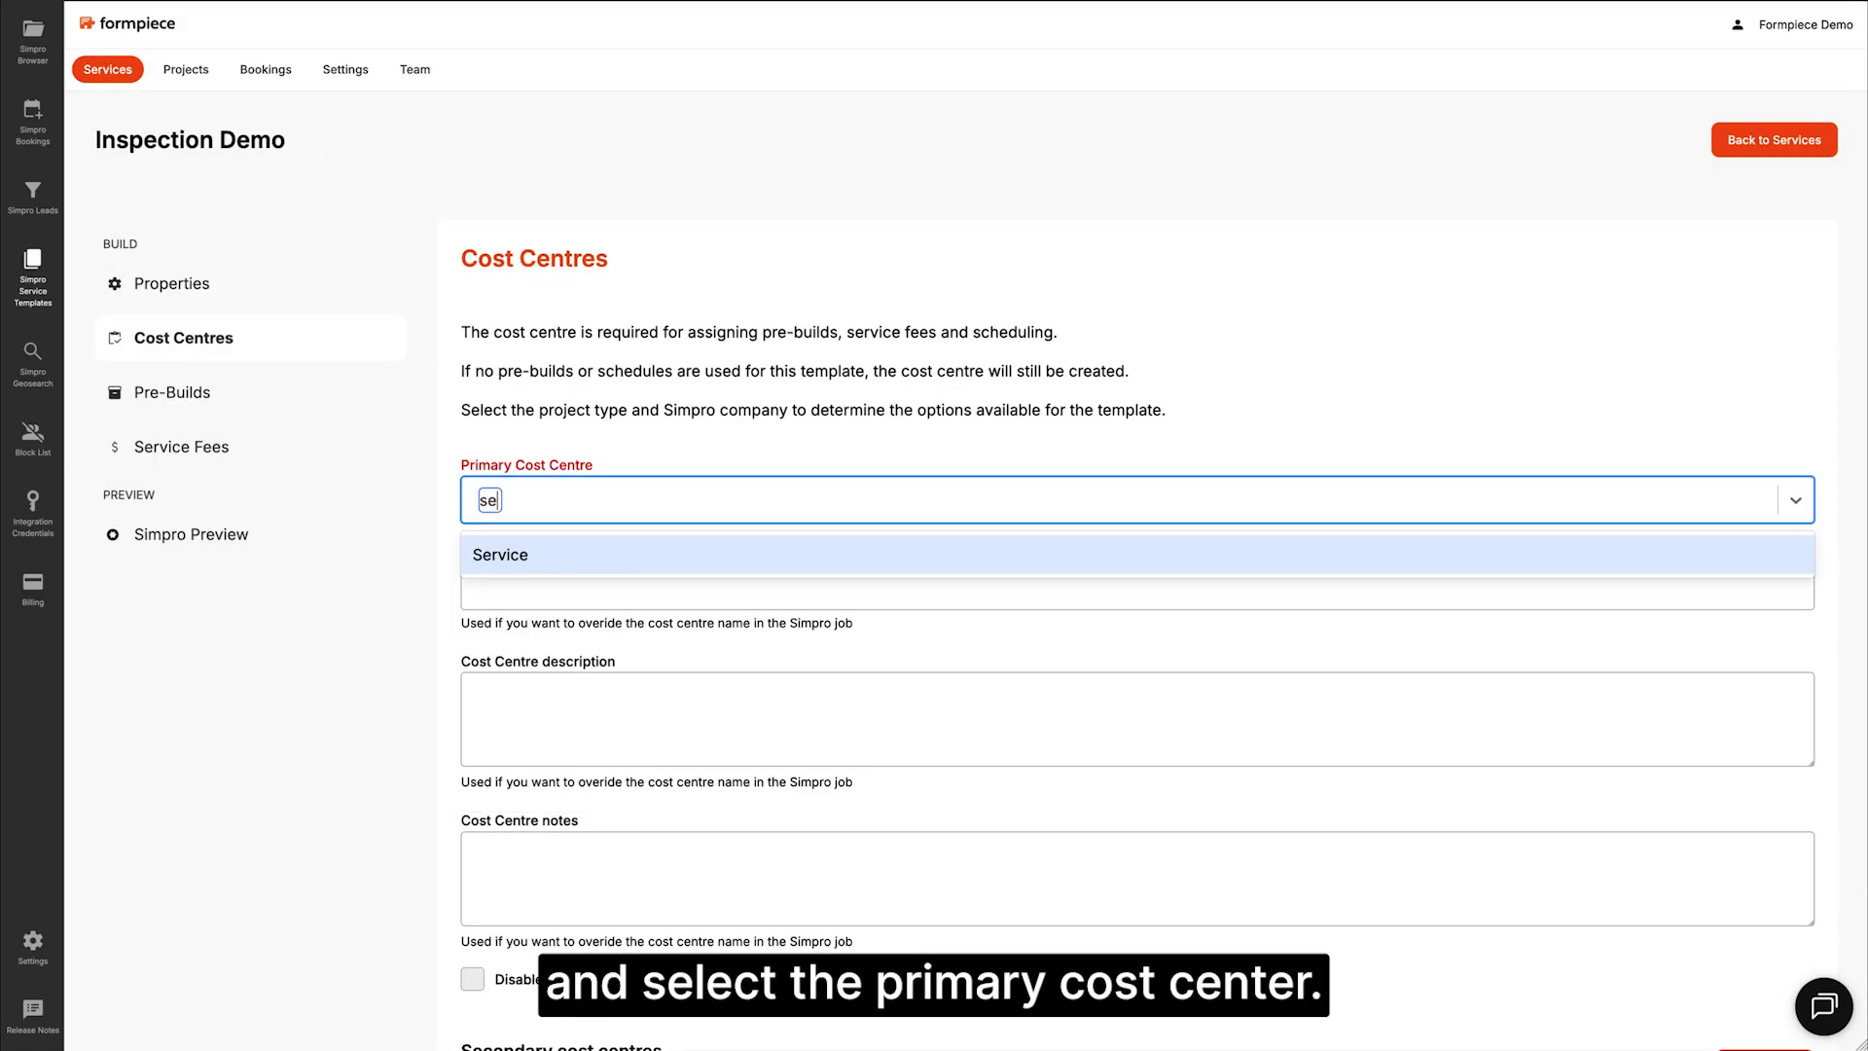
pyautogui.click(584, 554)
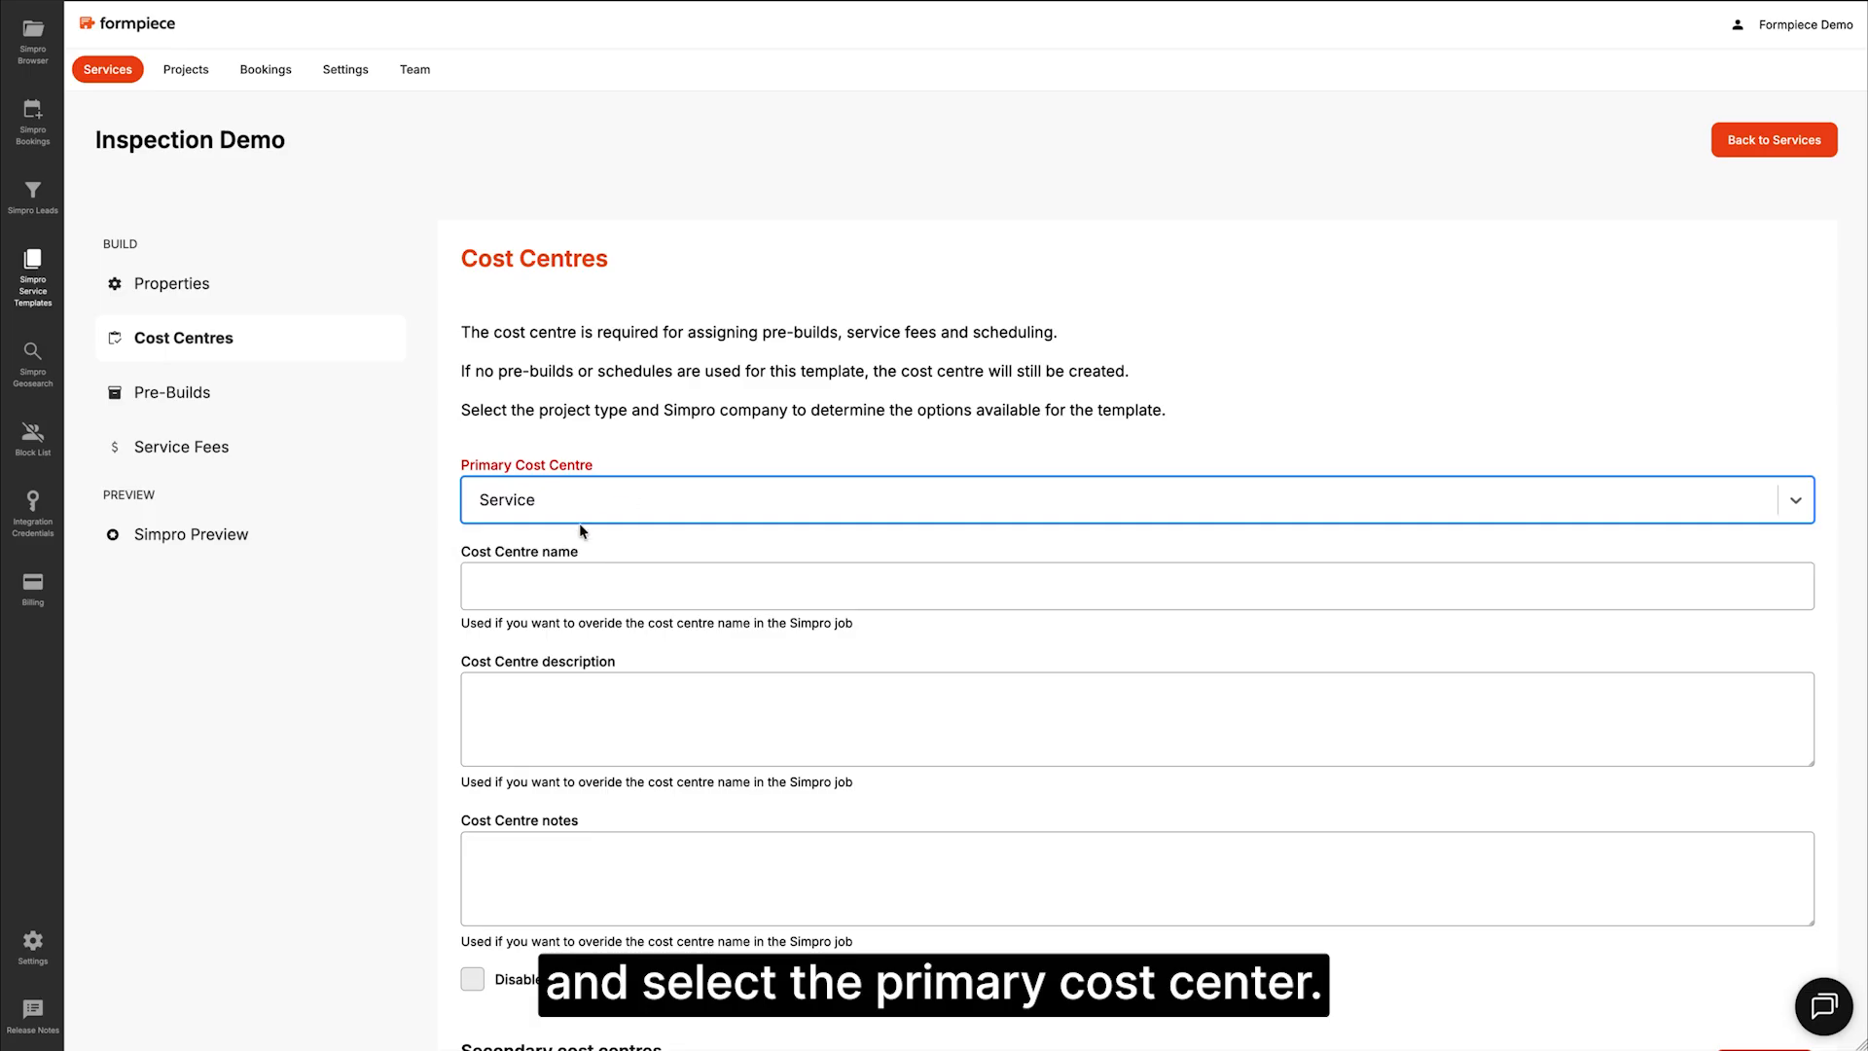
pyautogui.scroll(-3, 571, 488)
pyautogui.click(508, 946)
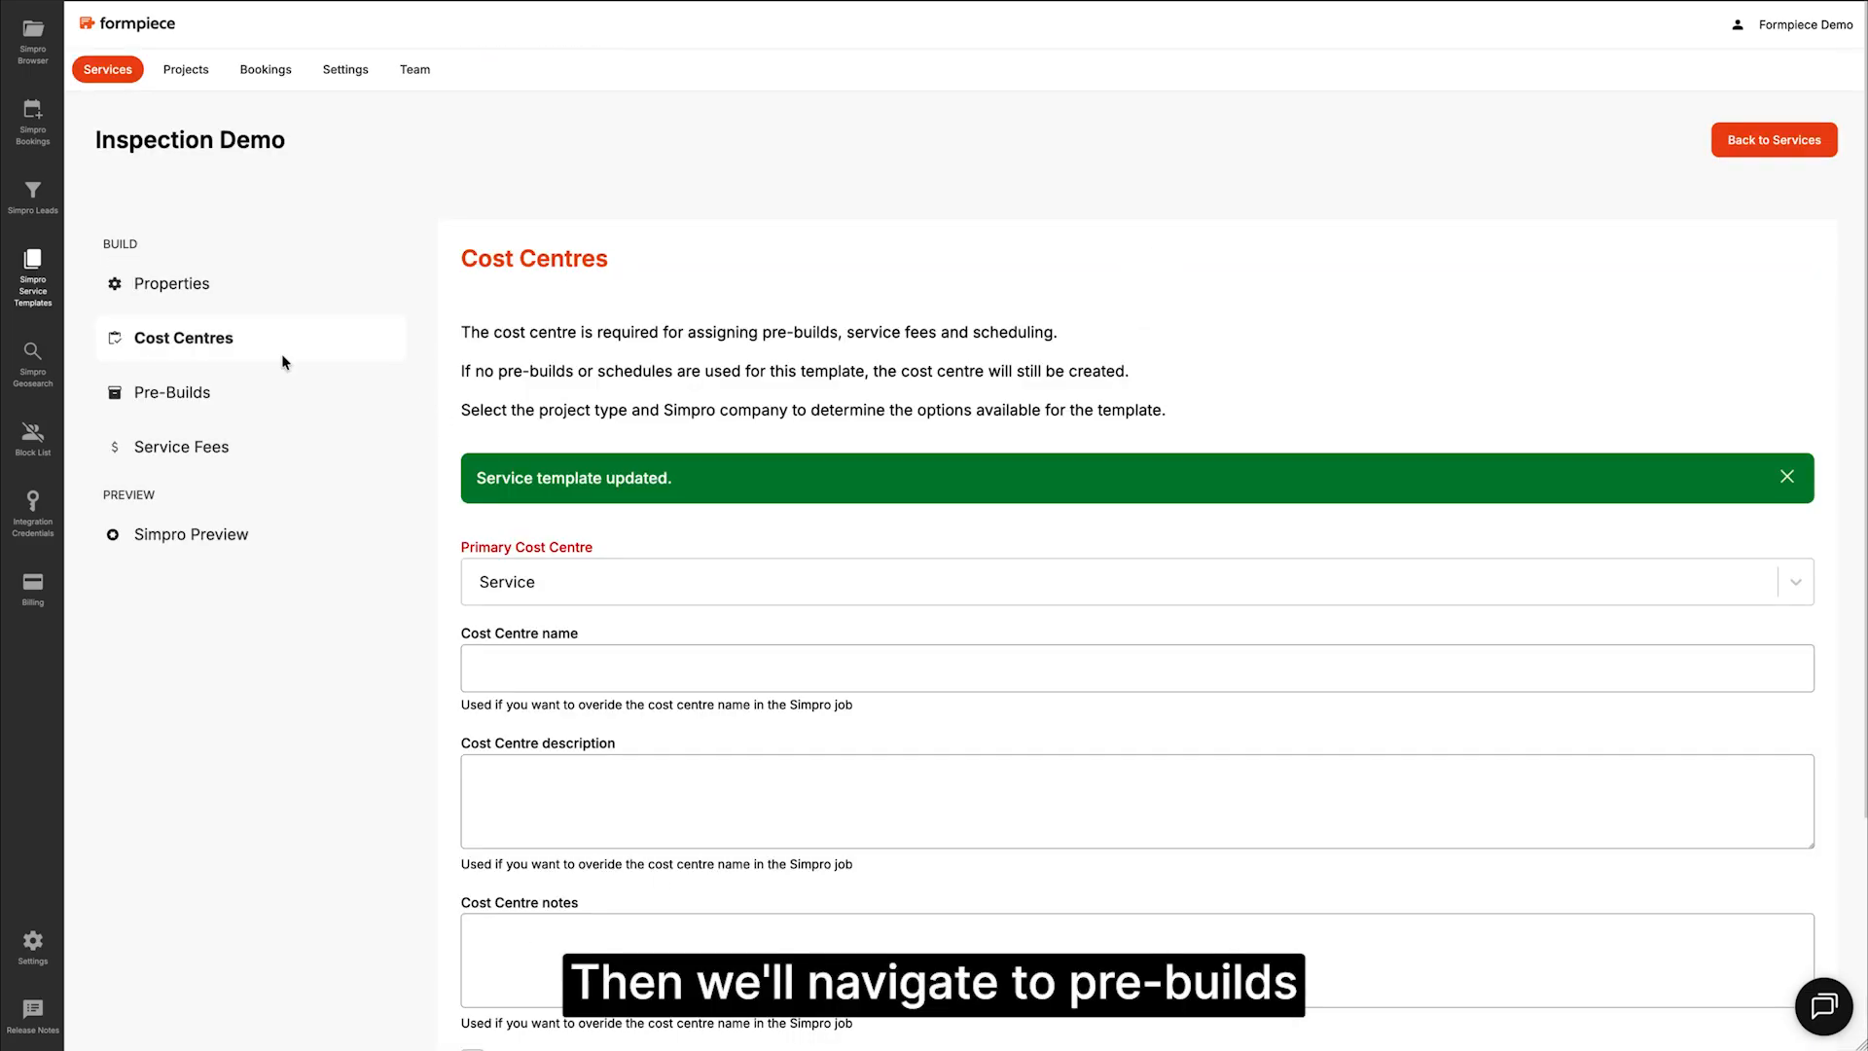
# Step: Add the Demo Formpiece Prebuild - Inspection pre-build to the template and save
pyautogui.click(223, 390)
pyautogui.click(535, 683)
pyautogui.write('formpiece')
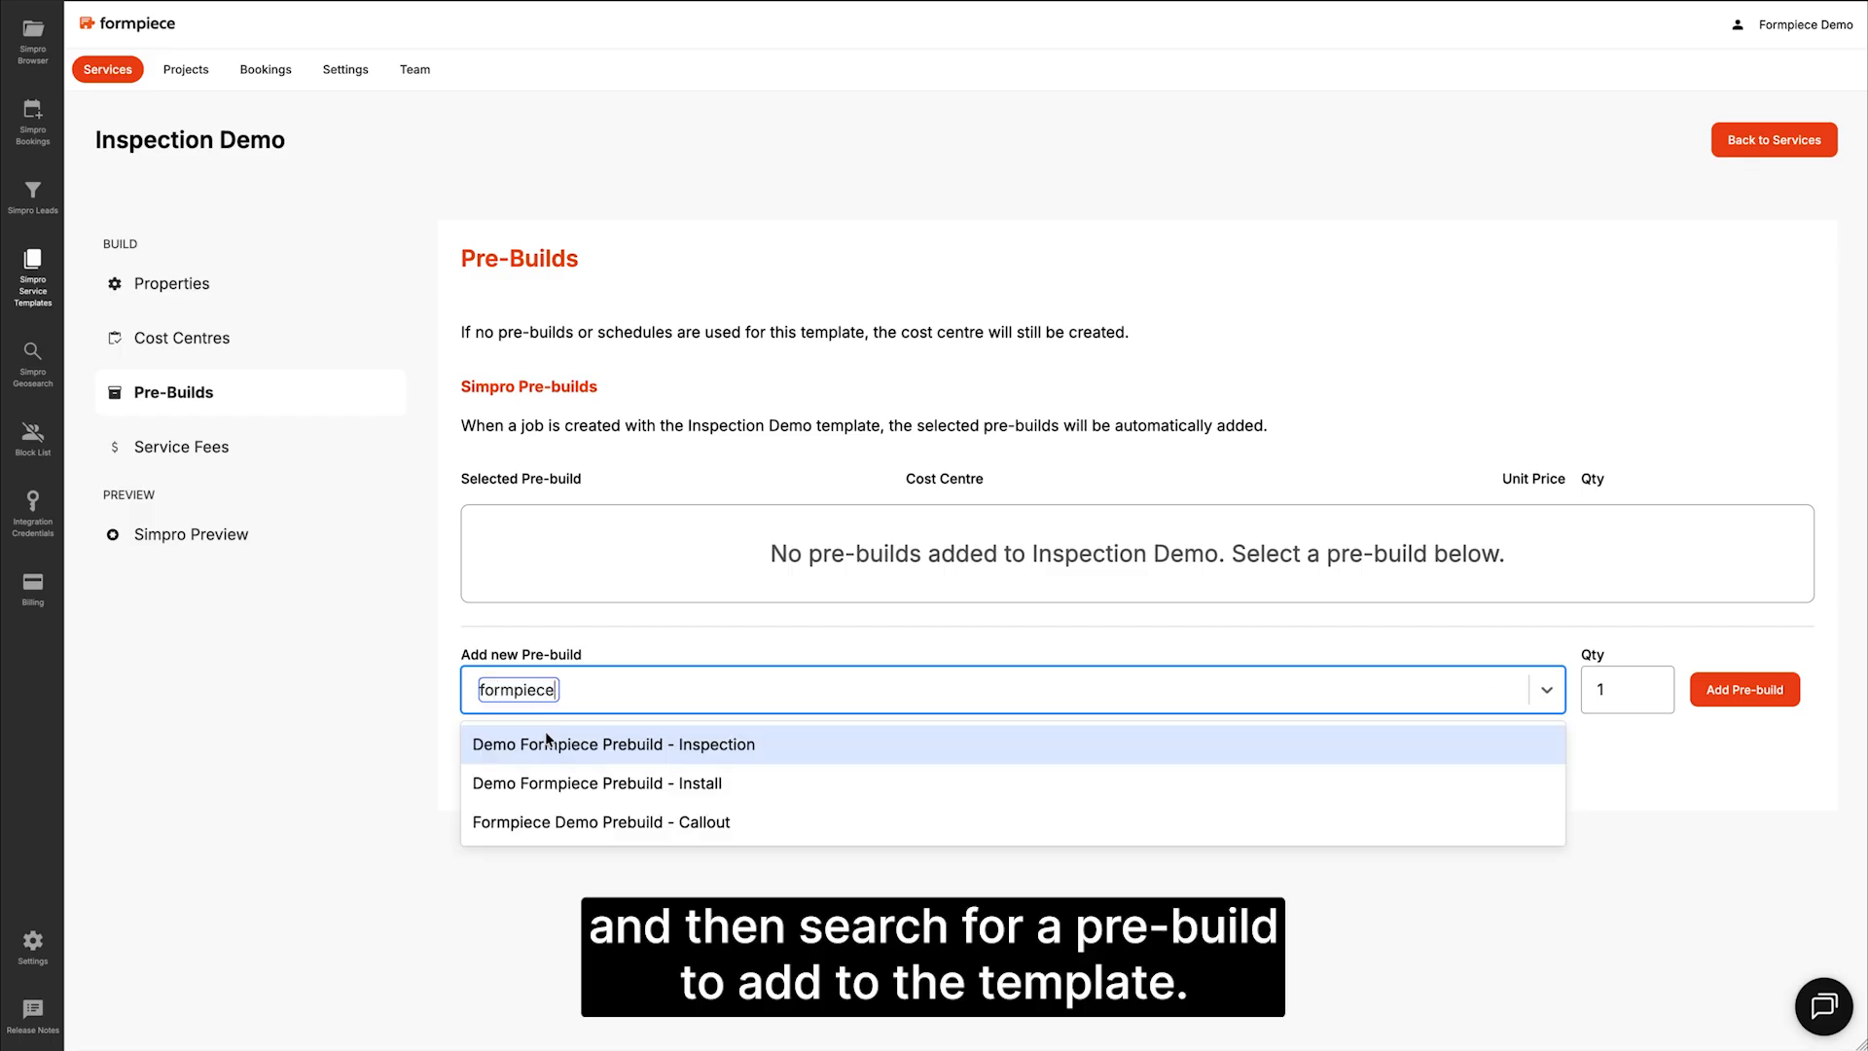
pyautogui.click(564, 745)
pyautogui.click(1737, 691)
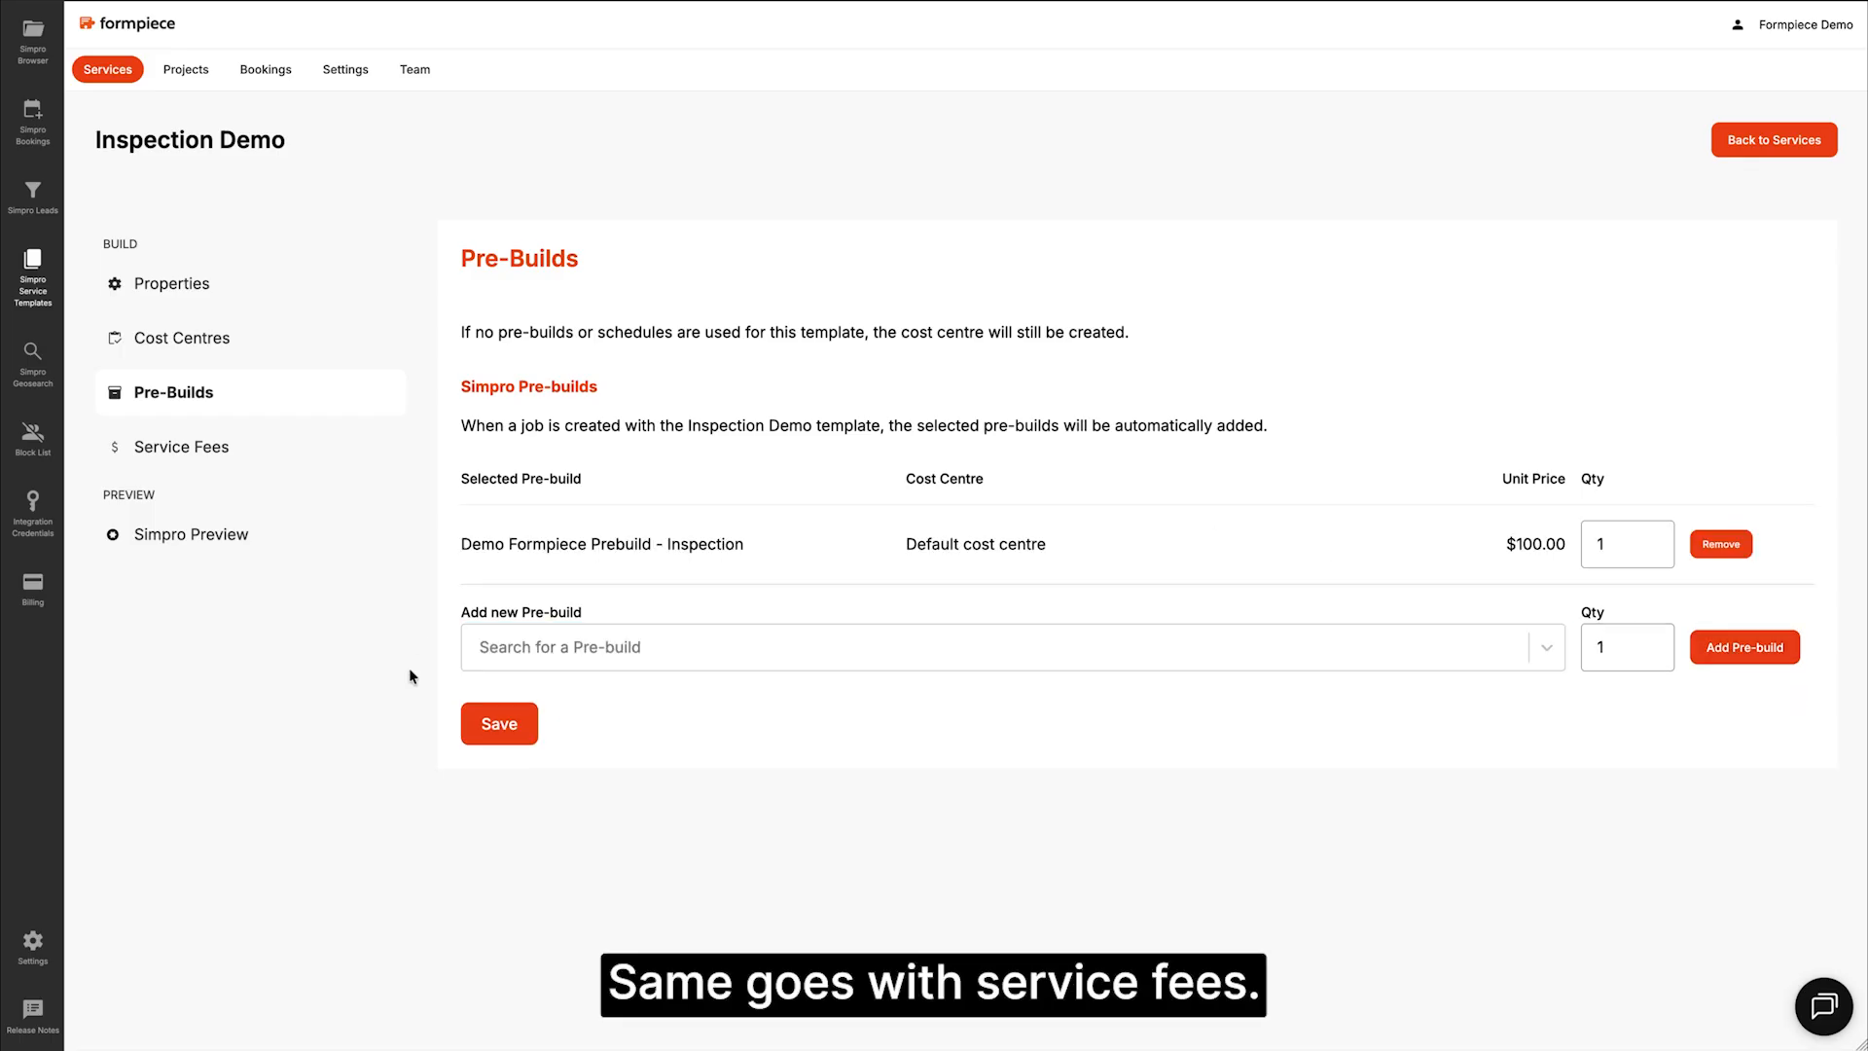
pyautogui.click(505, 724)
# Step: Add the Formpiece Service Fee, remove Simpro default service fees, and save
pyautogui.click(207, 447)
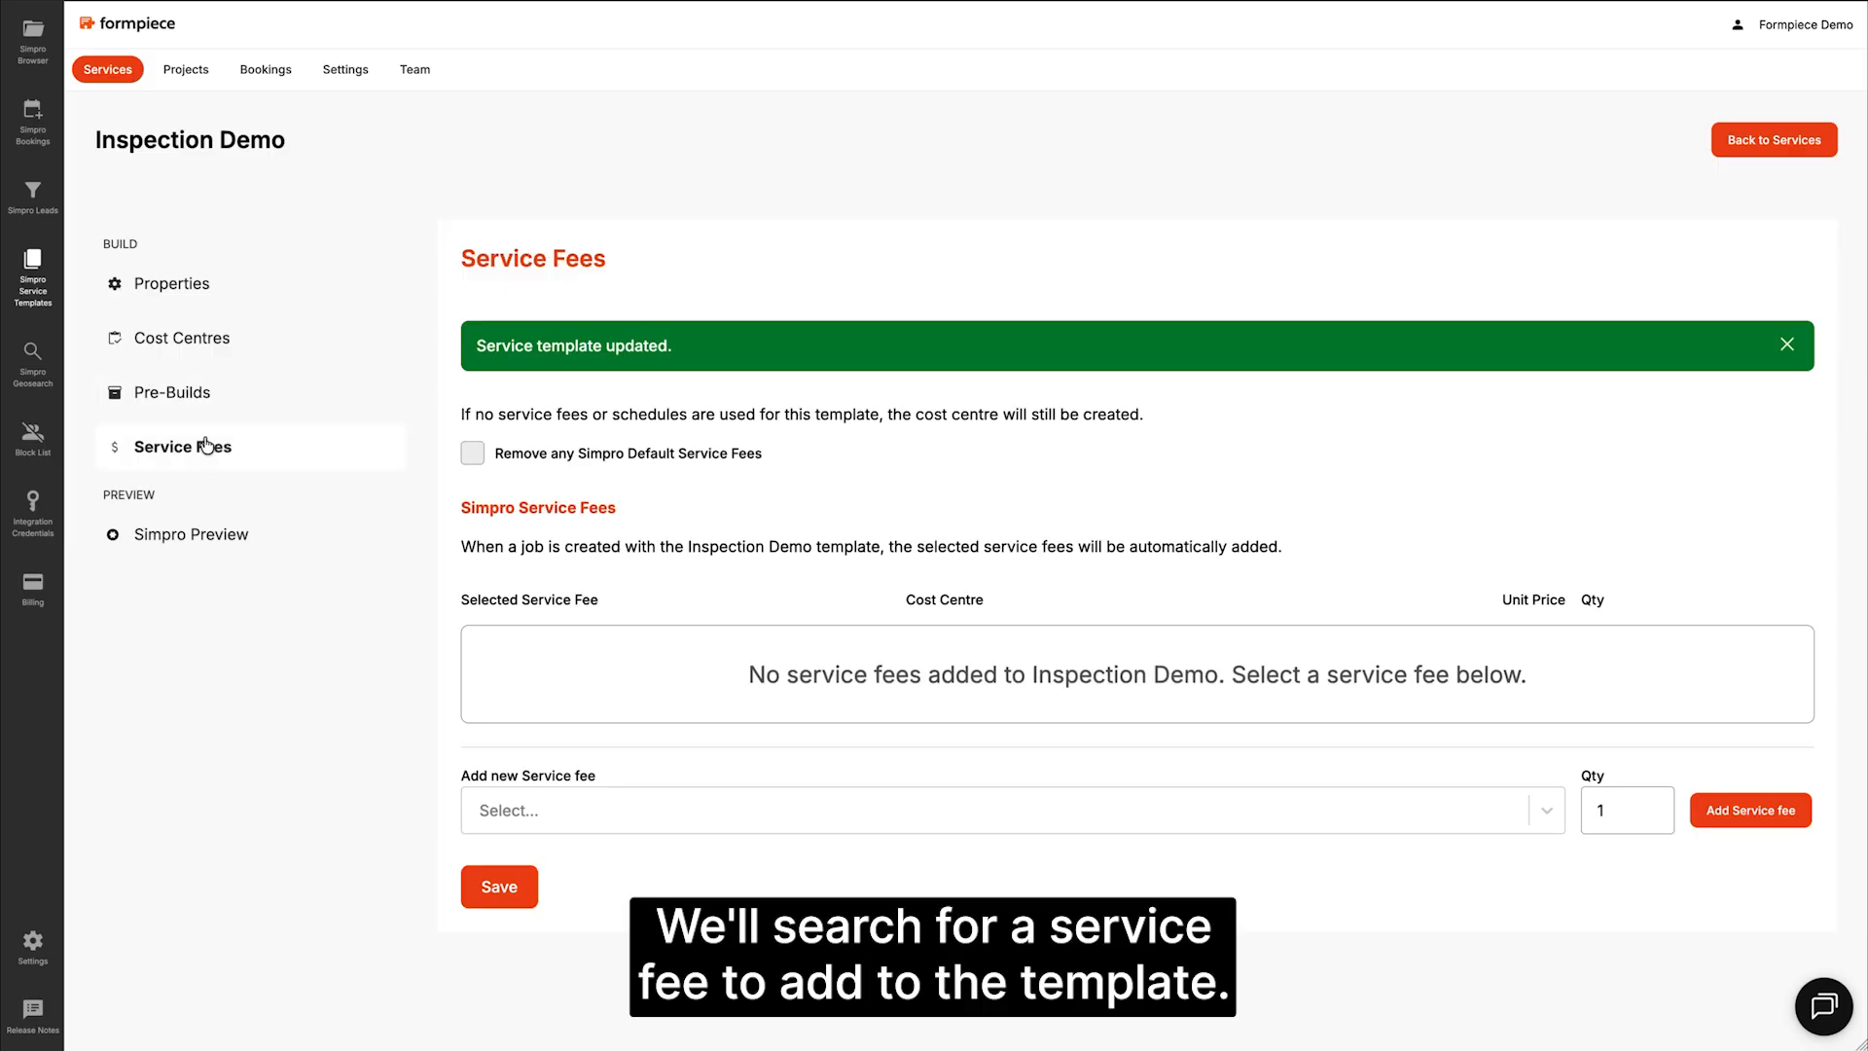
pyautogui.click(1095, 715)
pyautogui.write('formpiece')
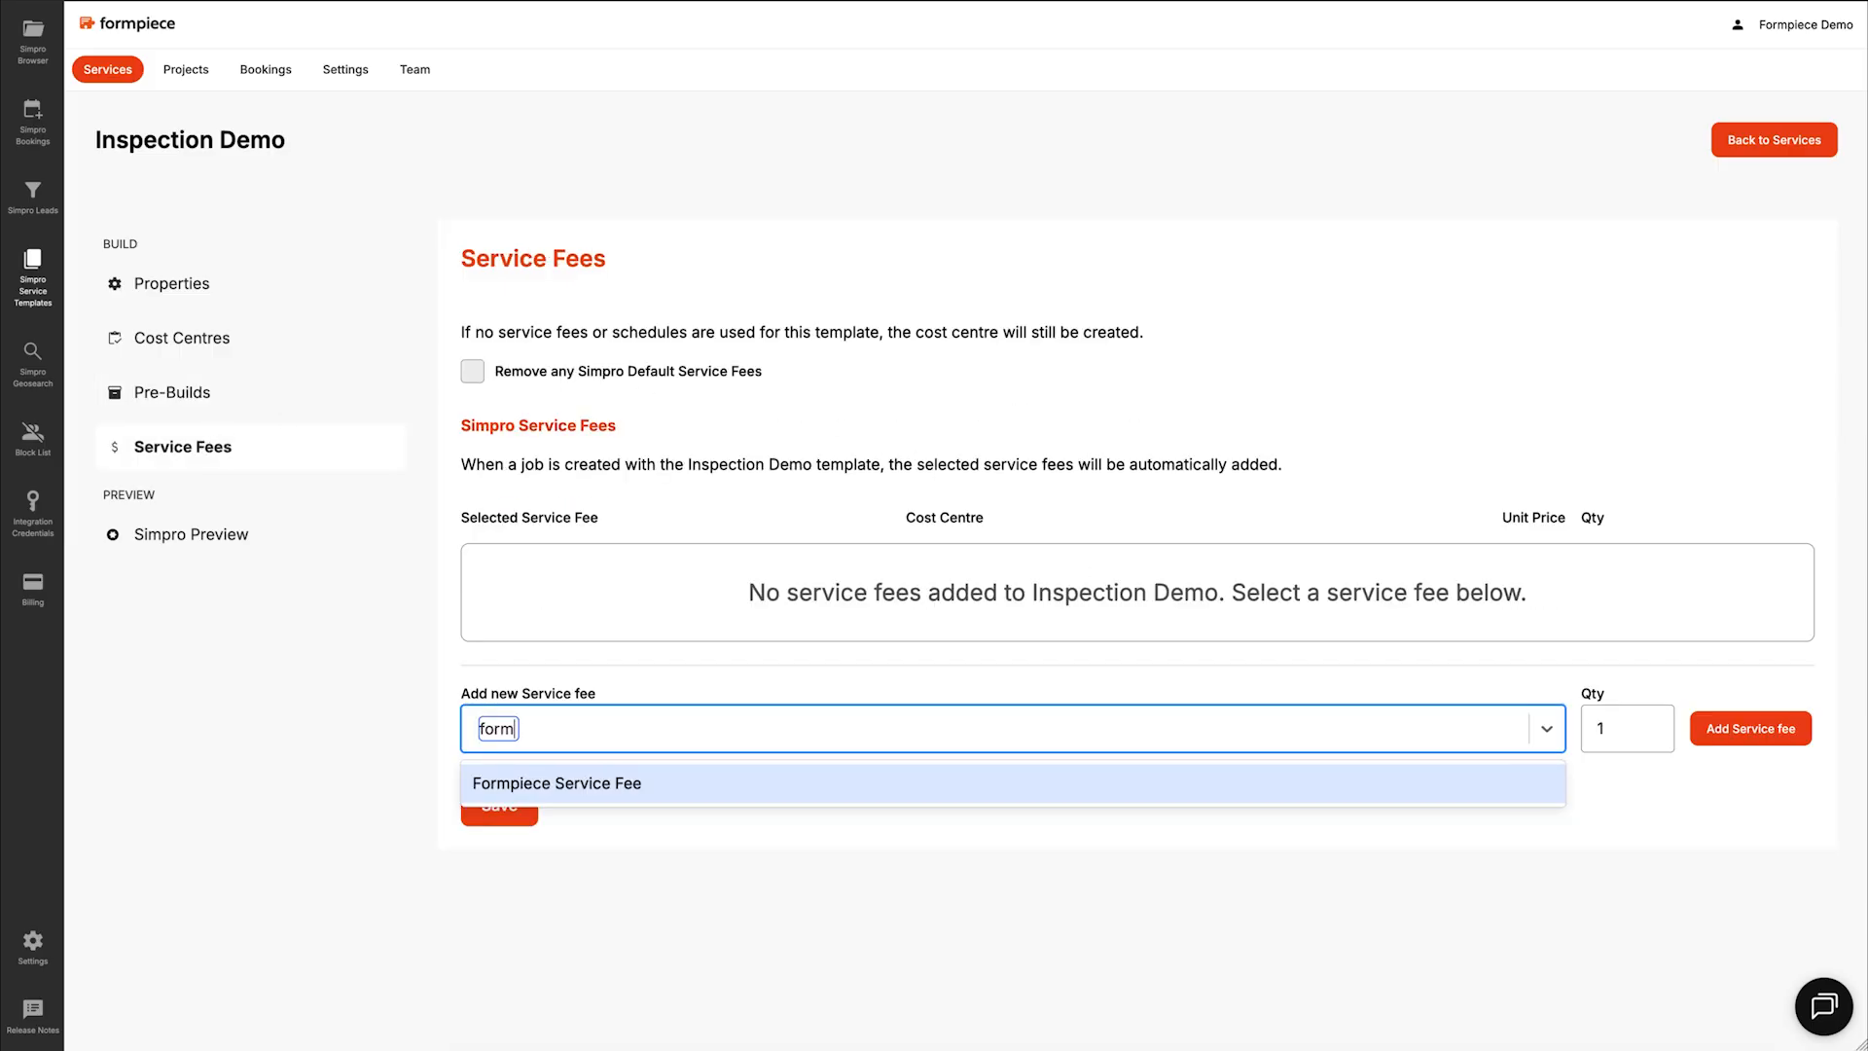
pyautogui.click(889, 784)
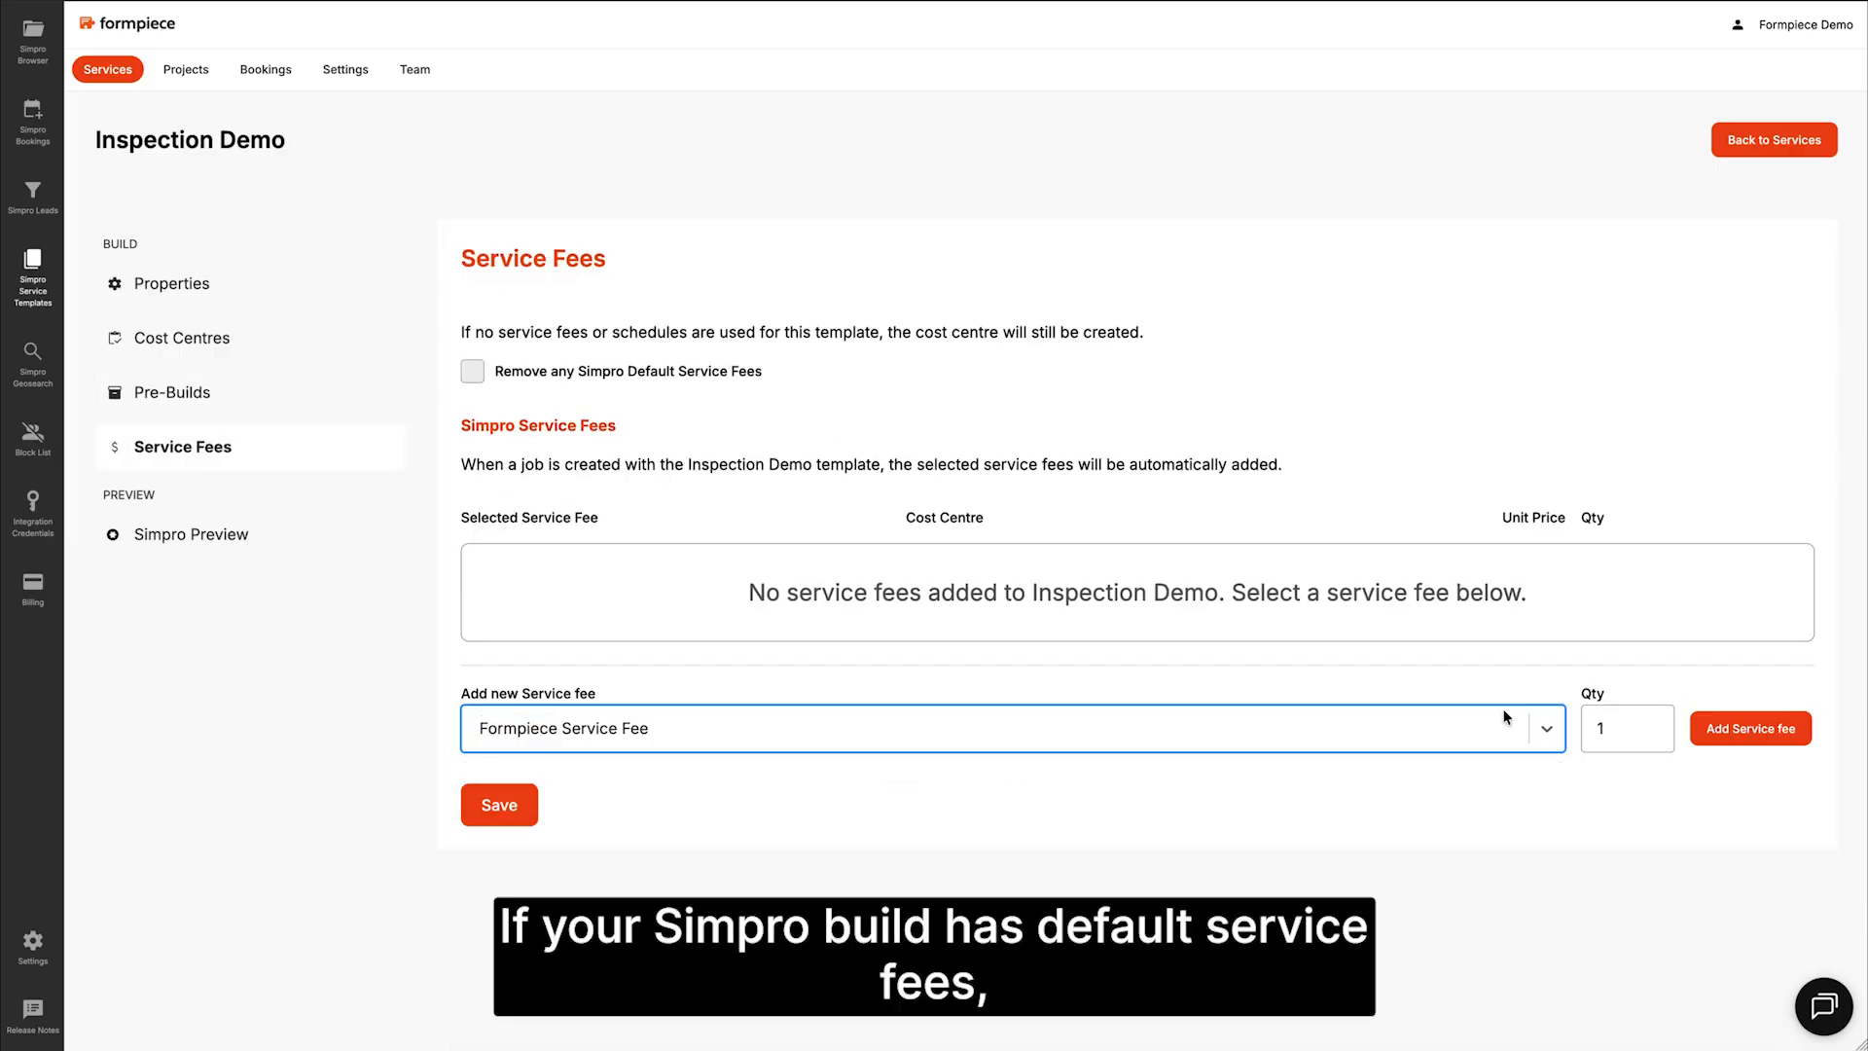
pyautogui.click(1749, 728)
pyautogui.click(611, 375)
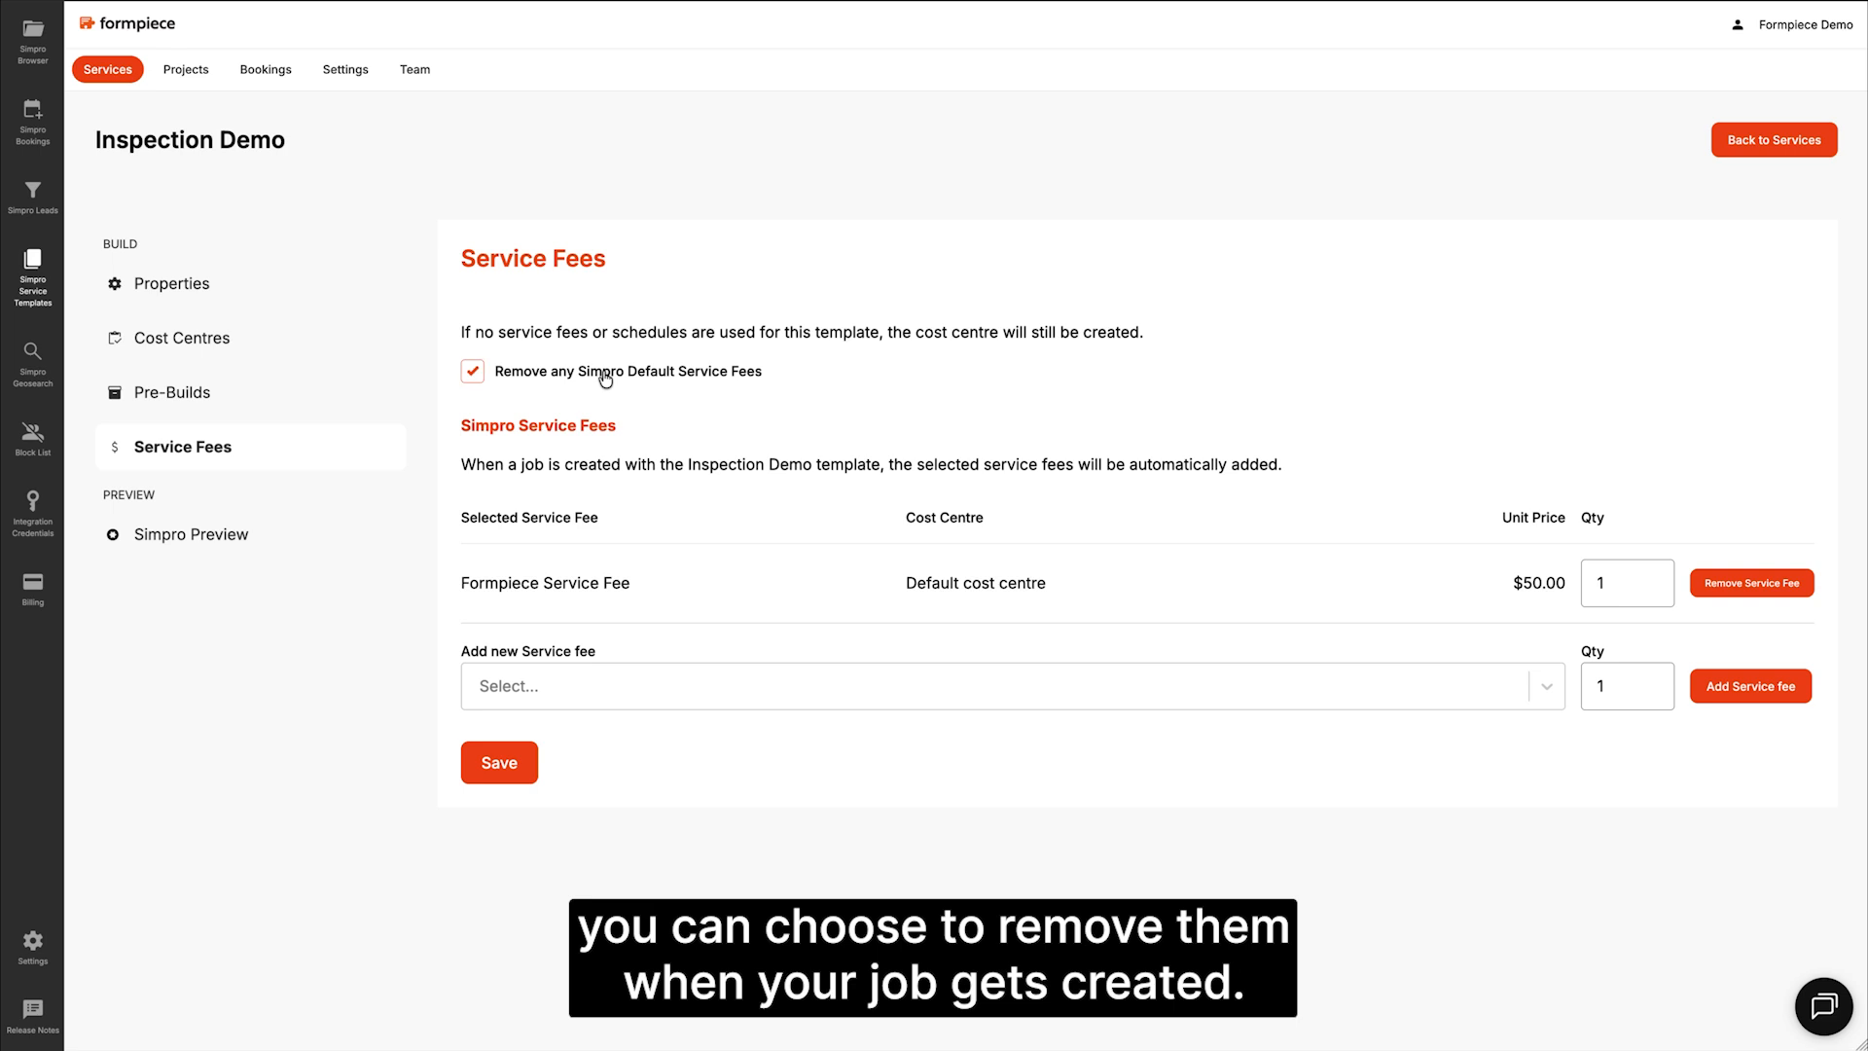
pyautogui.click(496, 762)
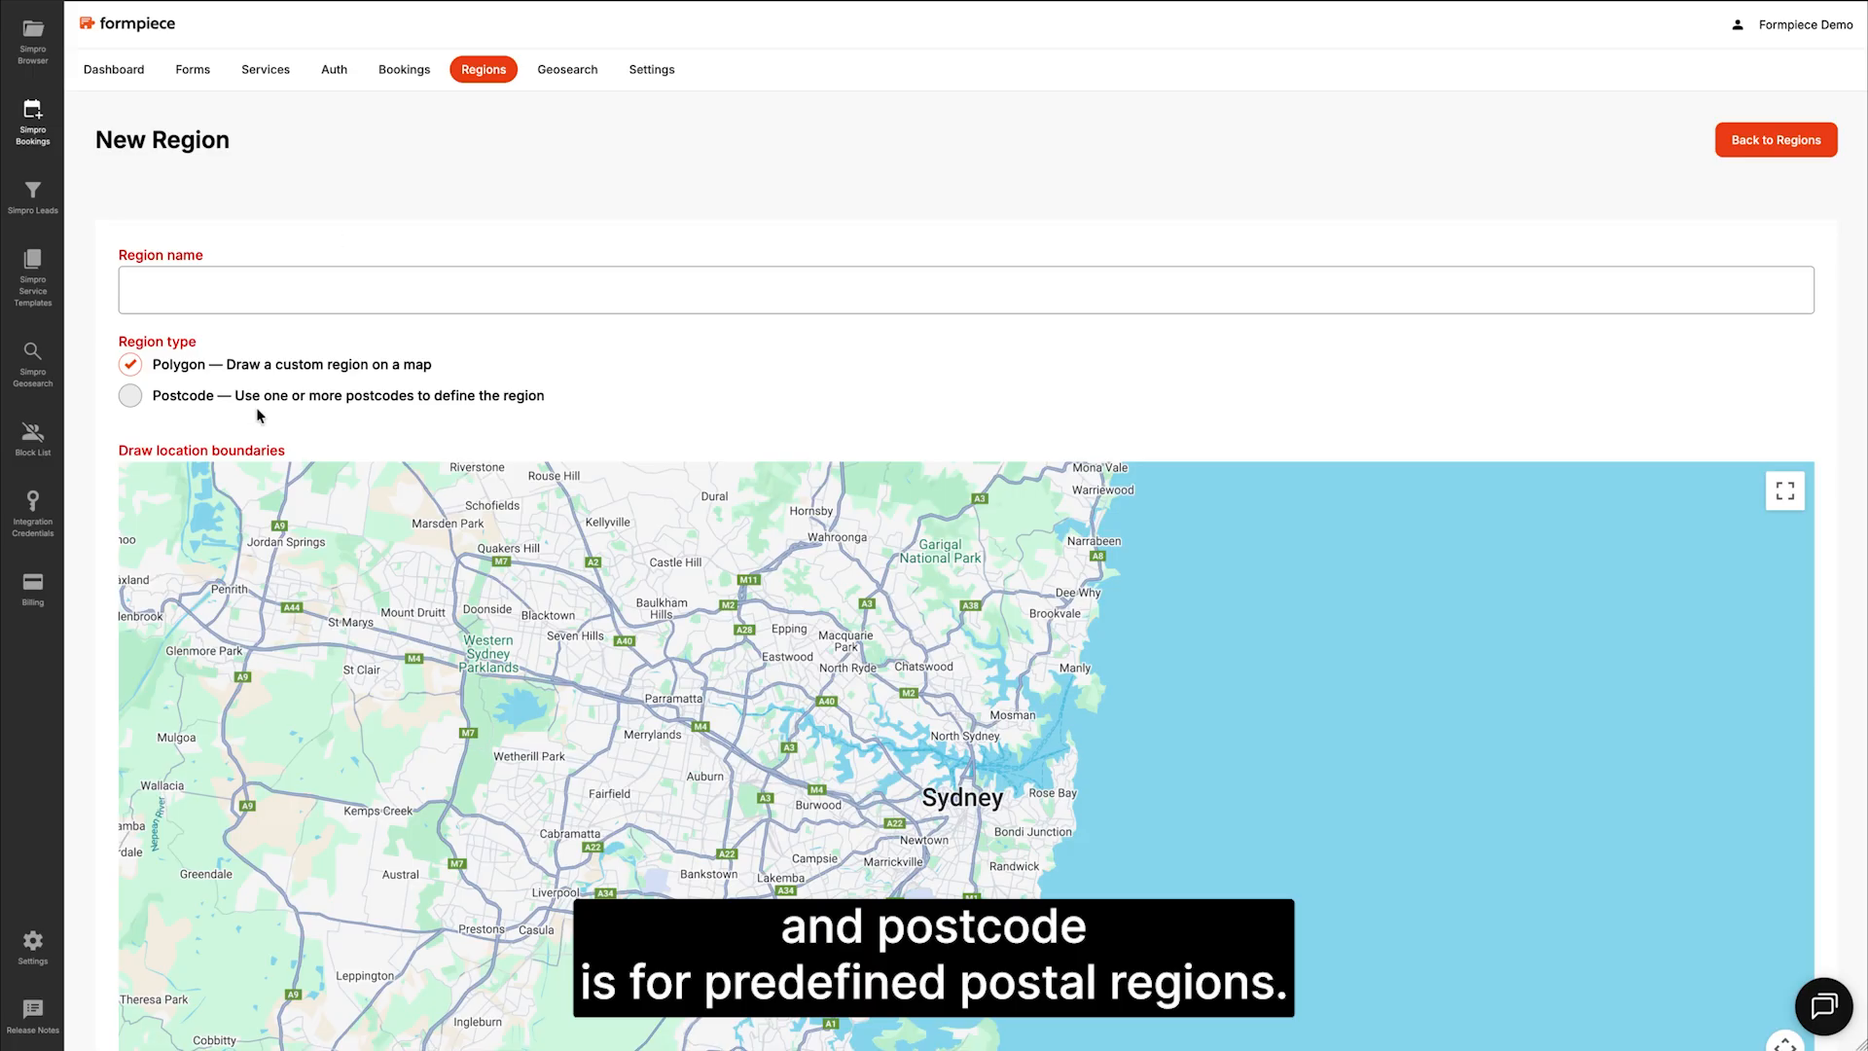
# Step: Name the region Melbourne Victoria, define it by postcode, and add area-matched postcode 30
pyautogui.click(280, 282)
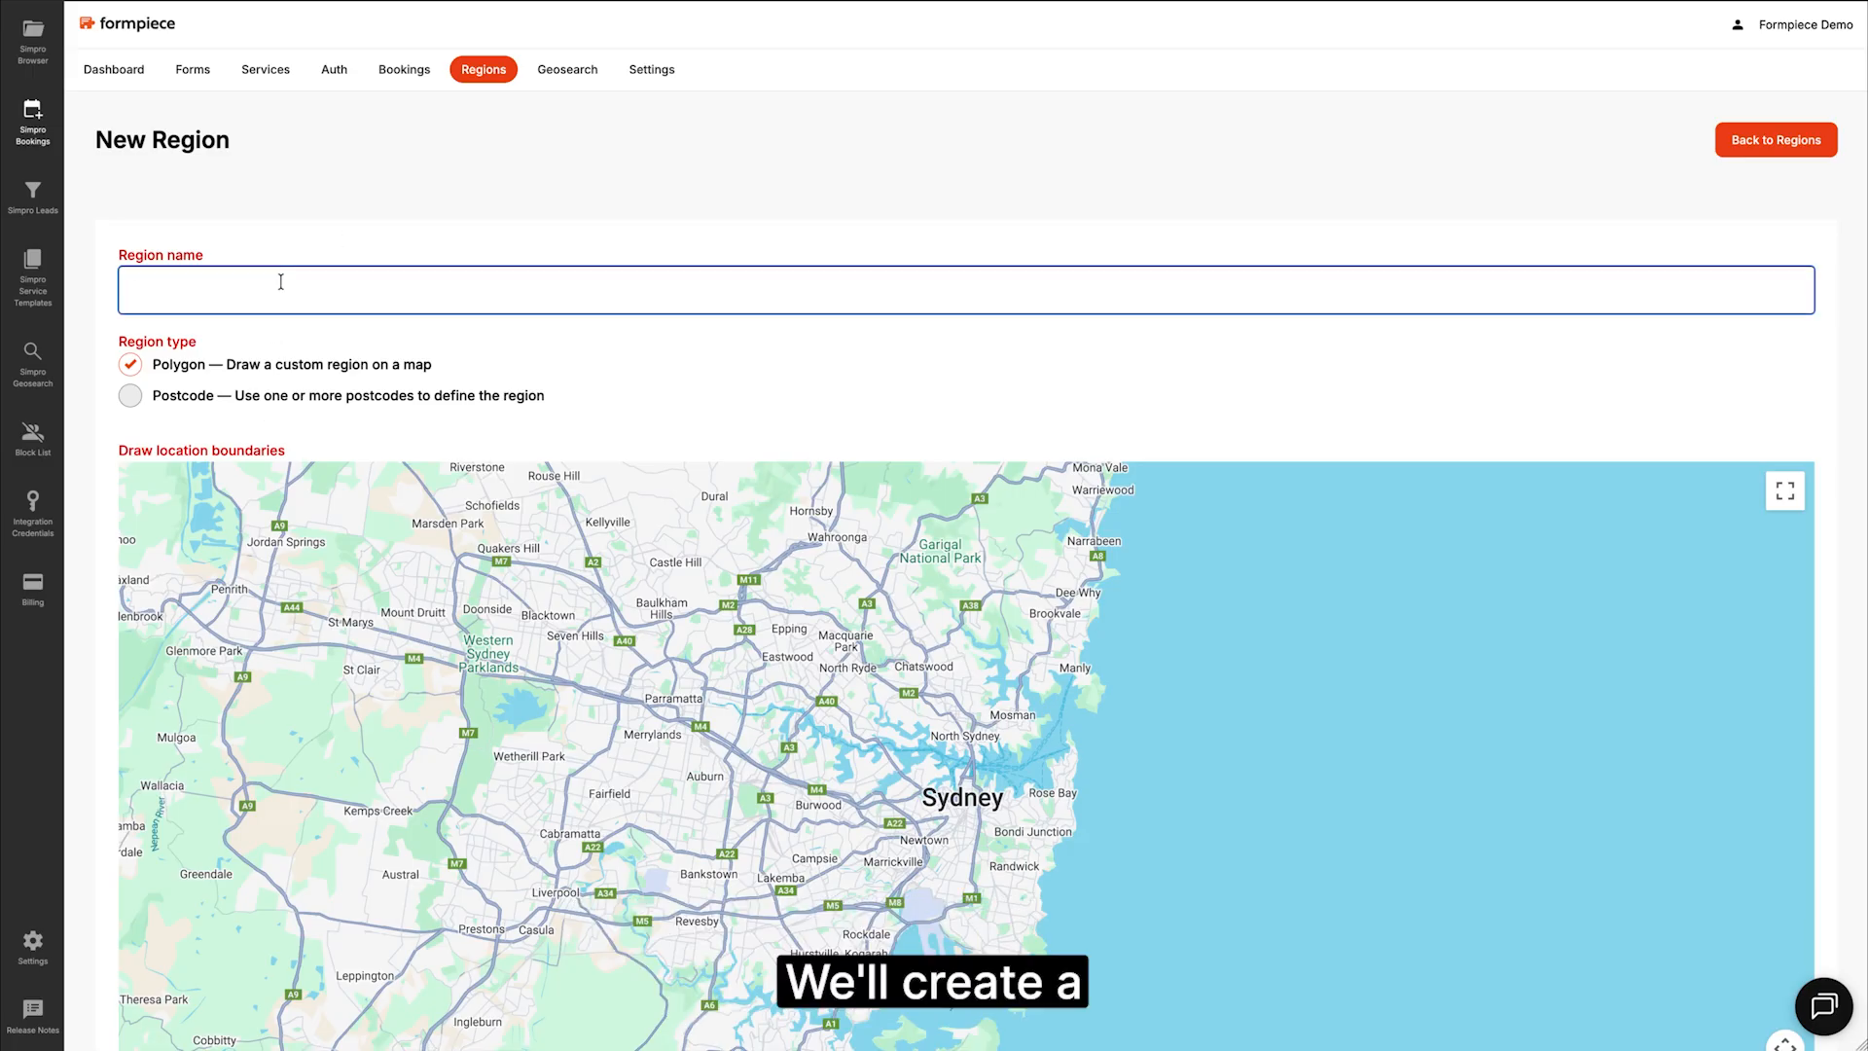
pyautogui.write('Melbourne V')
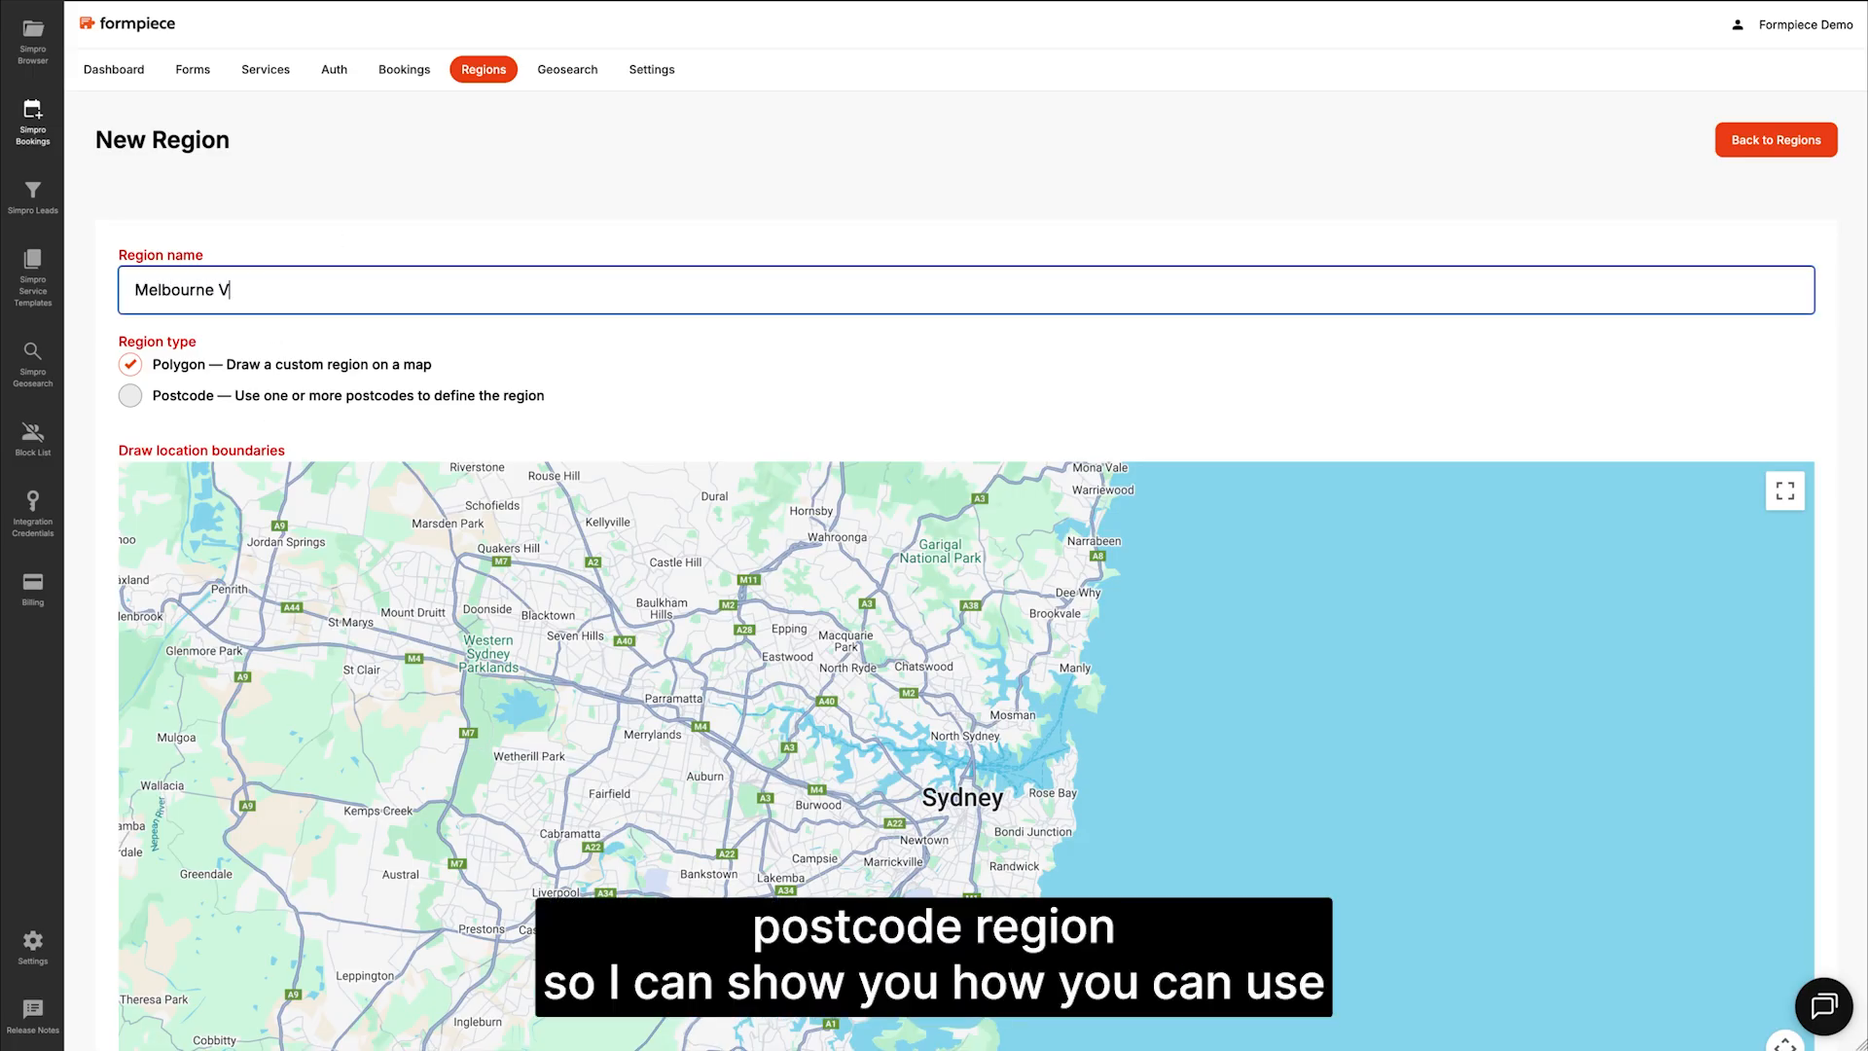
pyautogui.write('ictoria')
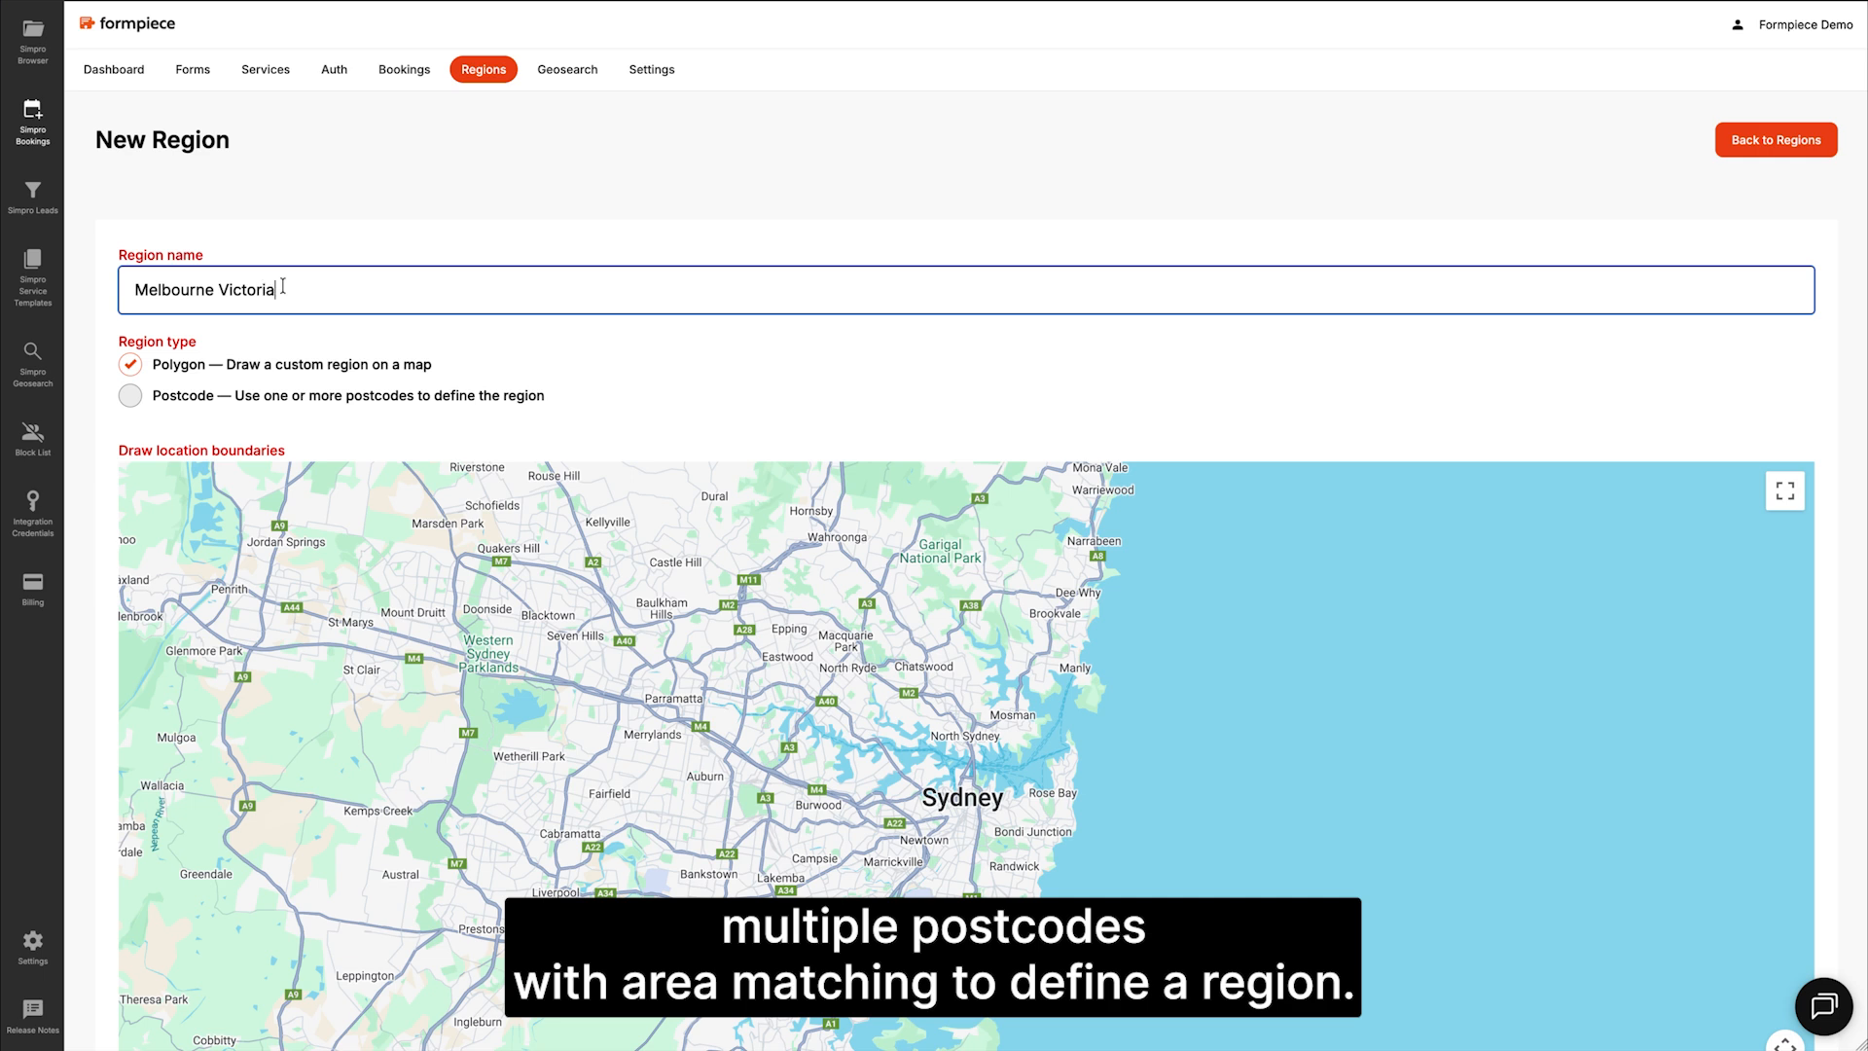
pyautogui.click(181, 395)
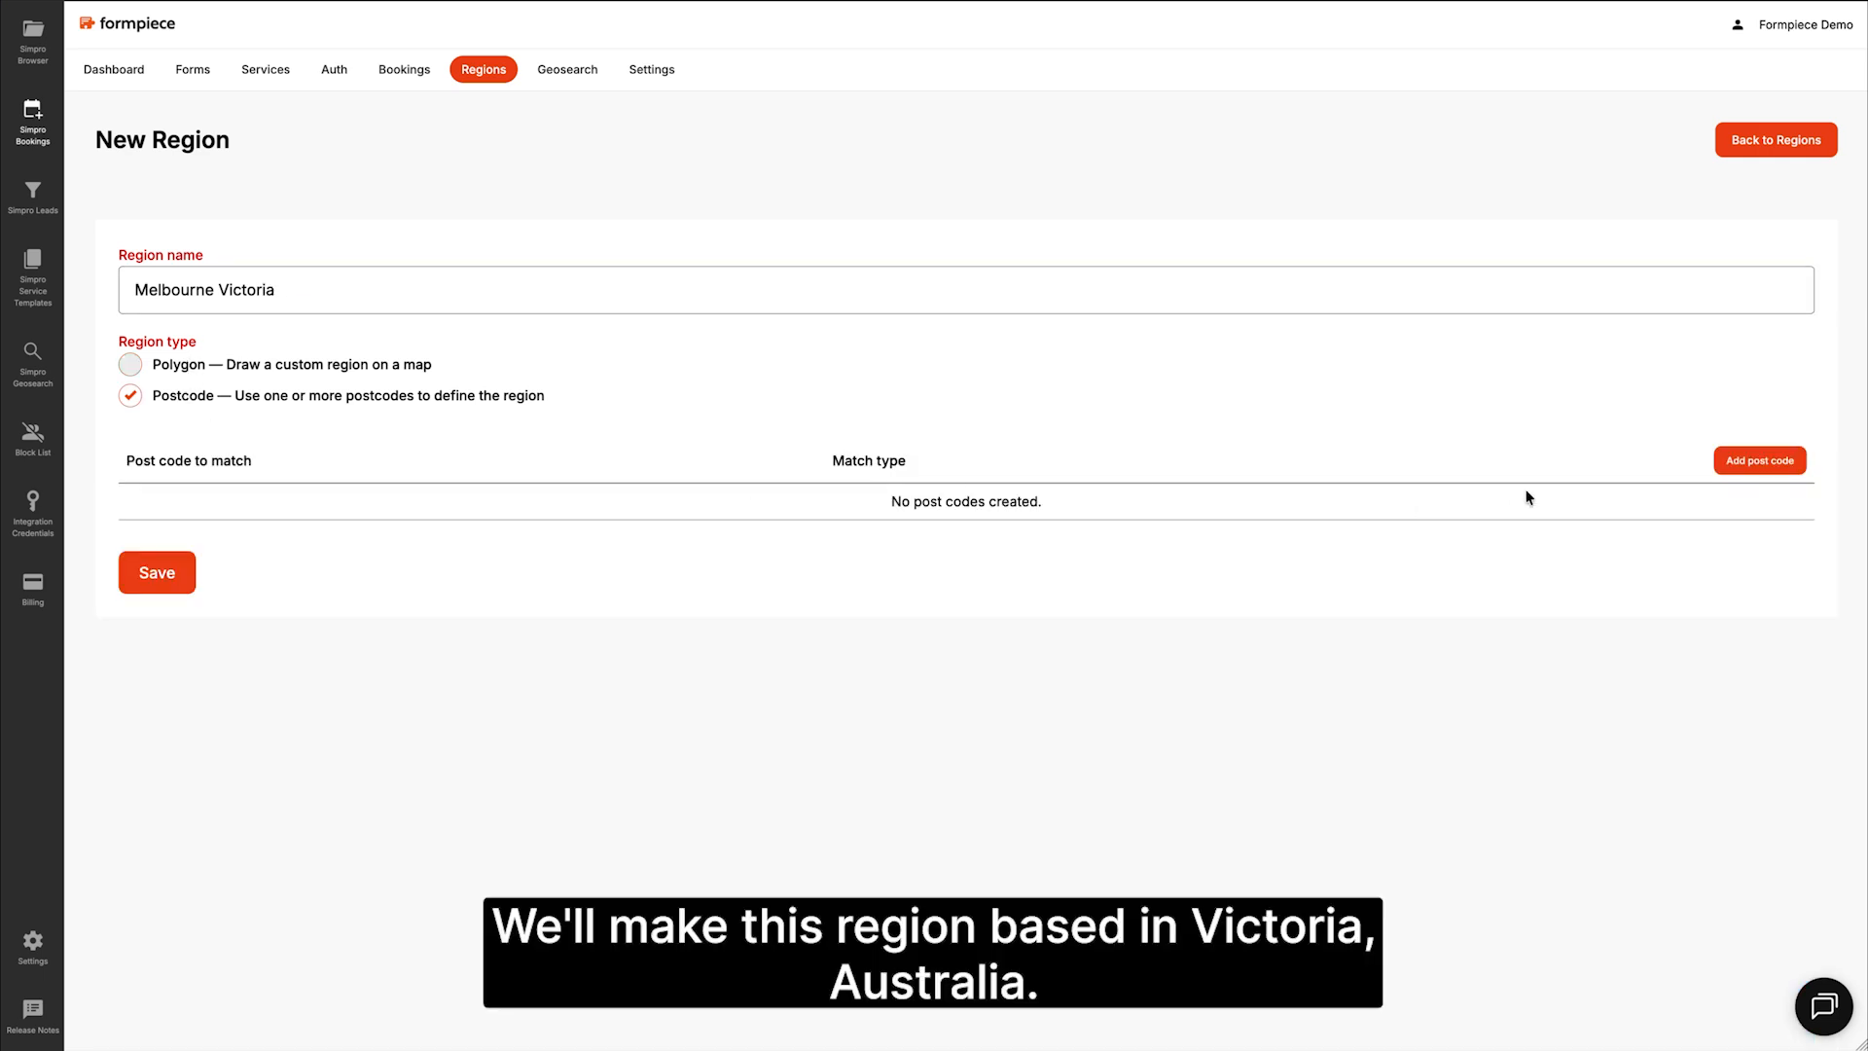
pyautogui.click(1759, 460)
pyautogui.click(210, 496)
pyautogui.write('30')
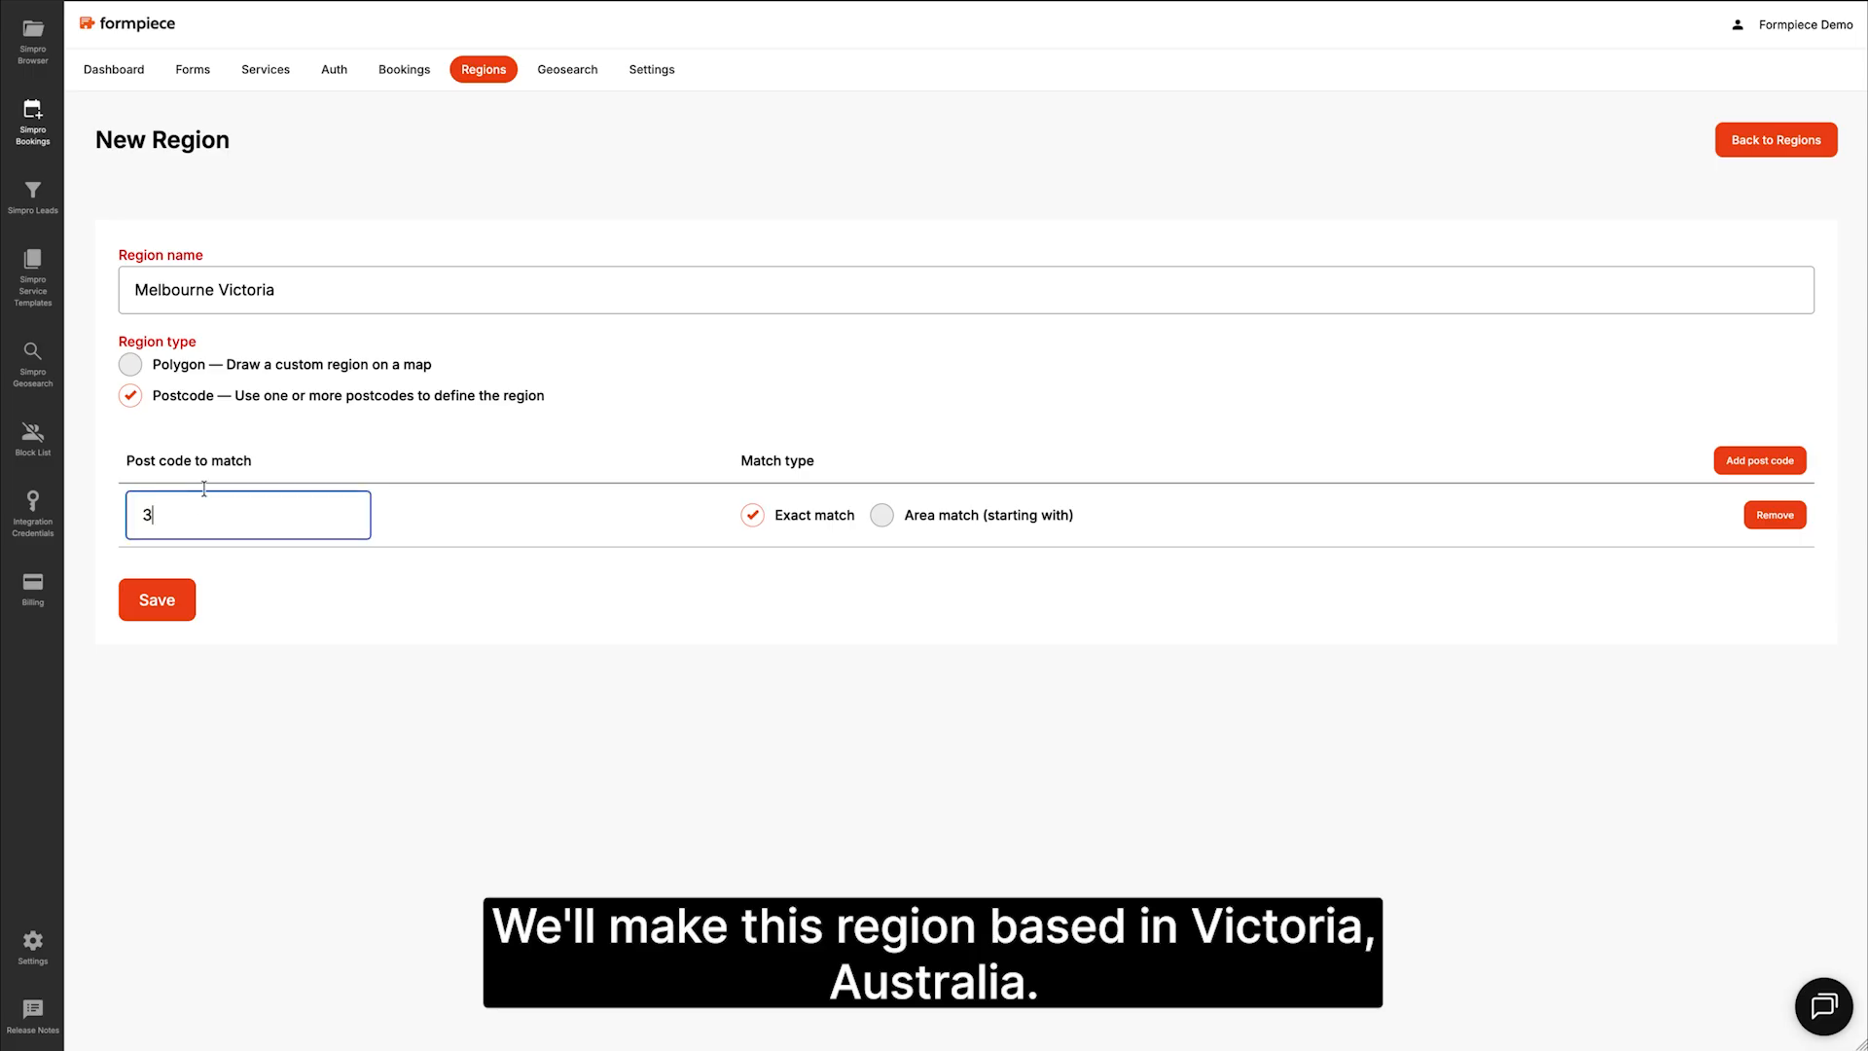
pyautogui.click(918, 528)
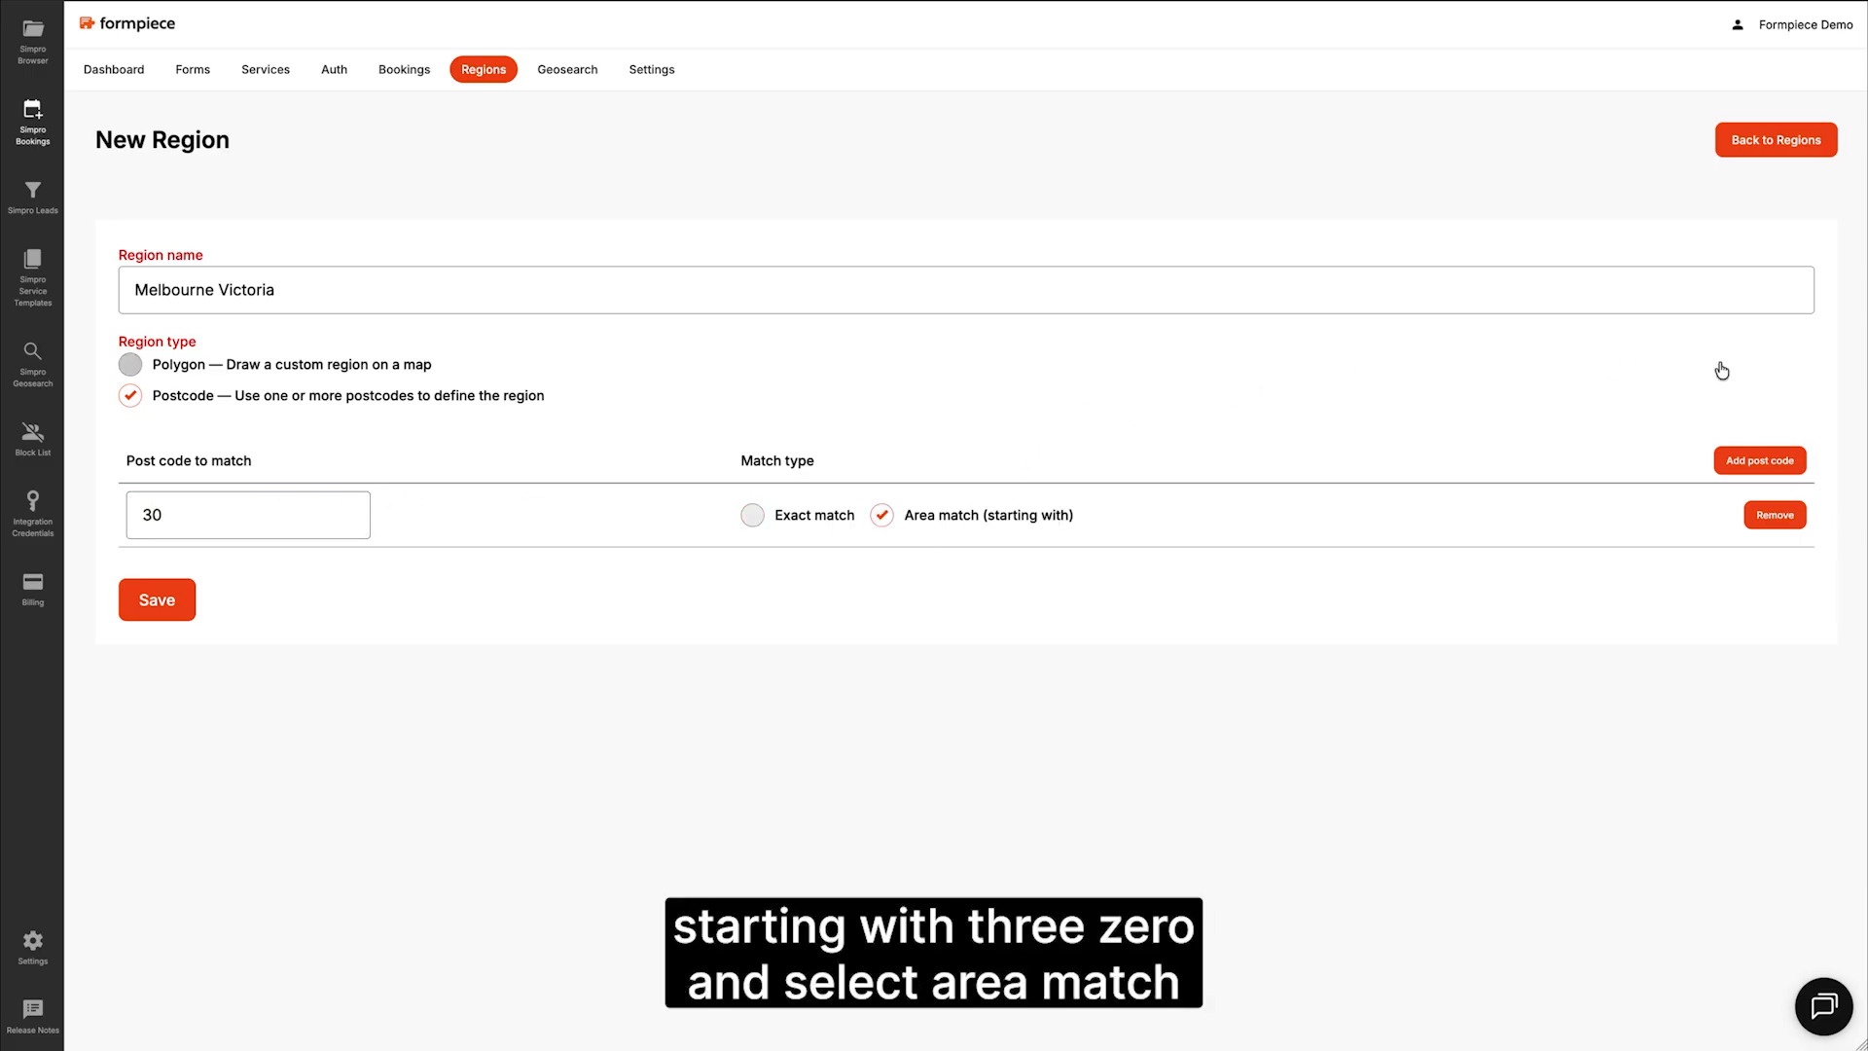
# Step: Add area-matched postcode 31 and save the region
pyautogui.click(1779, 462)
pyautogui.click(237, 575)
pyautogui.write('31')
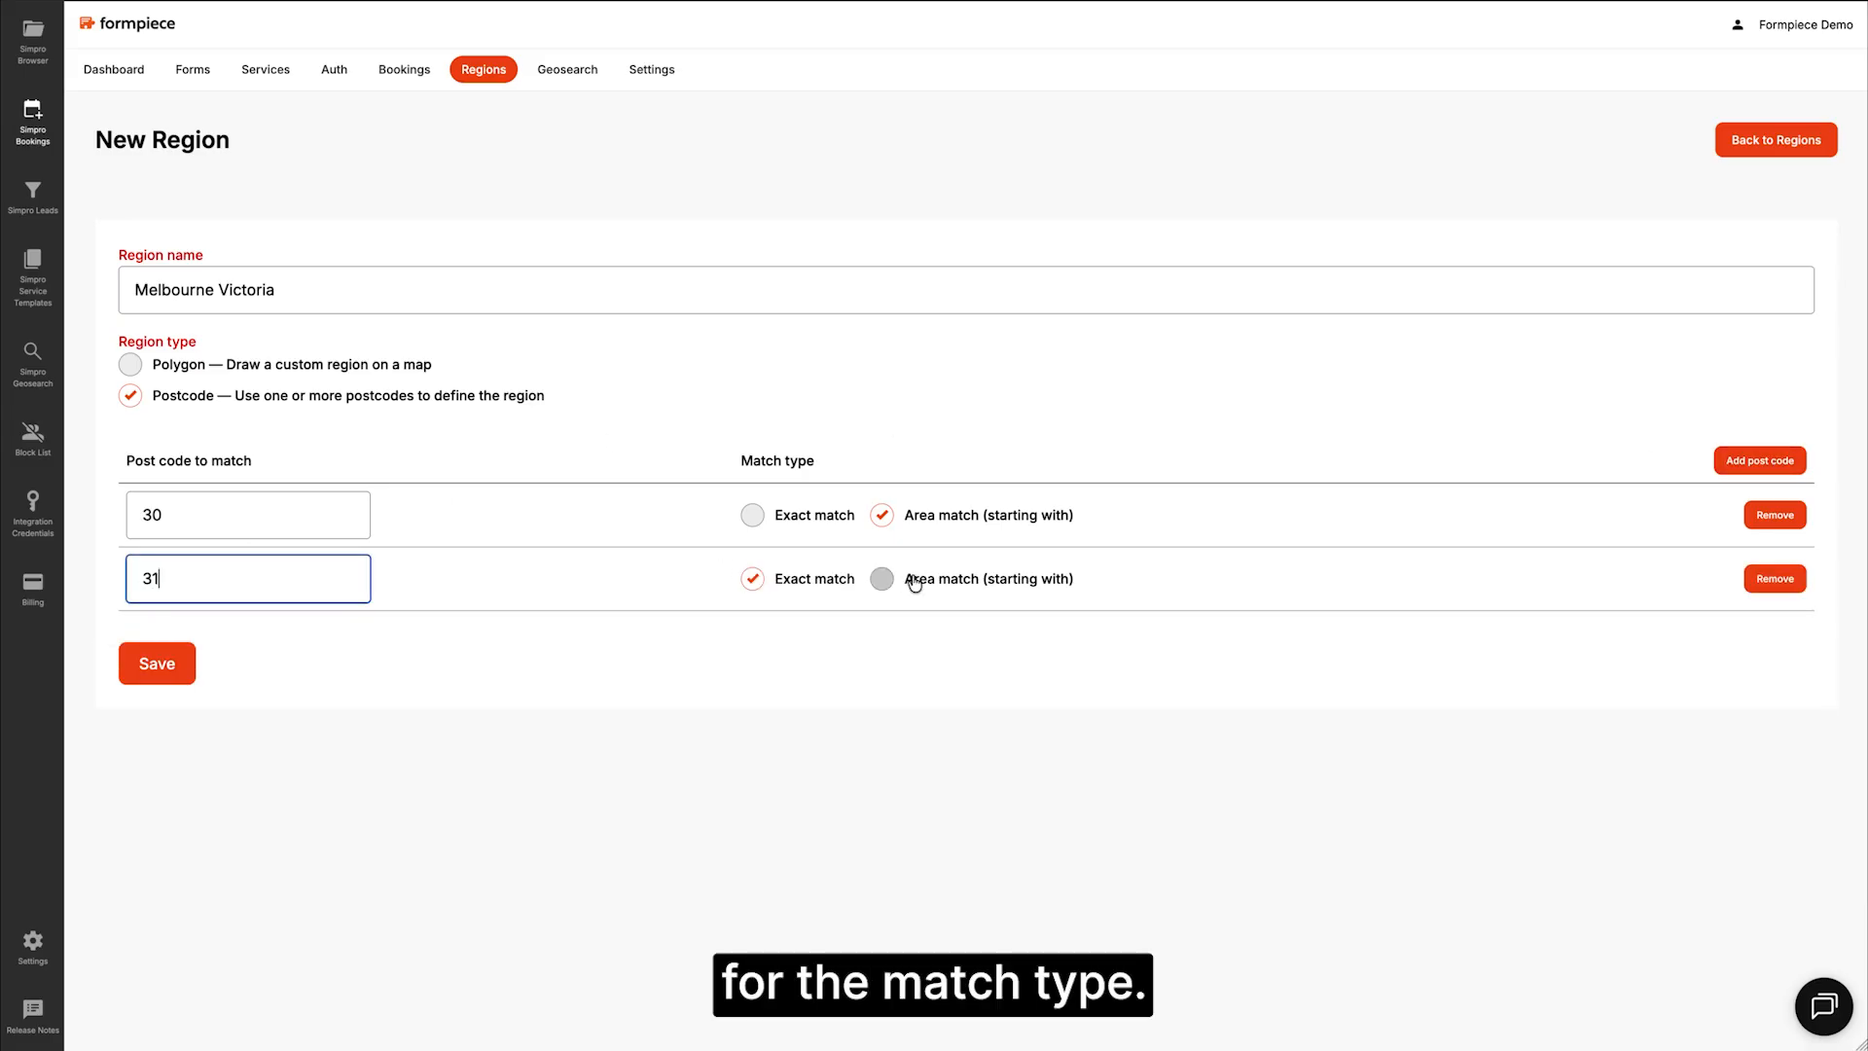
pyautogui.click(914, 579)
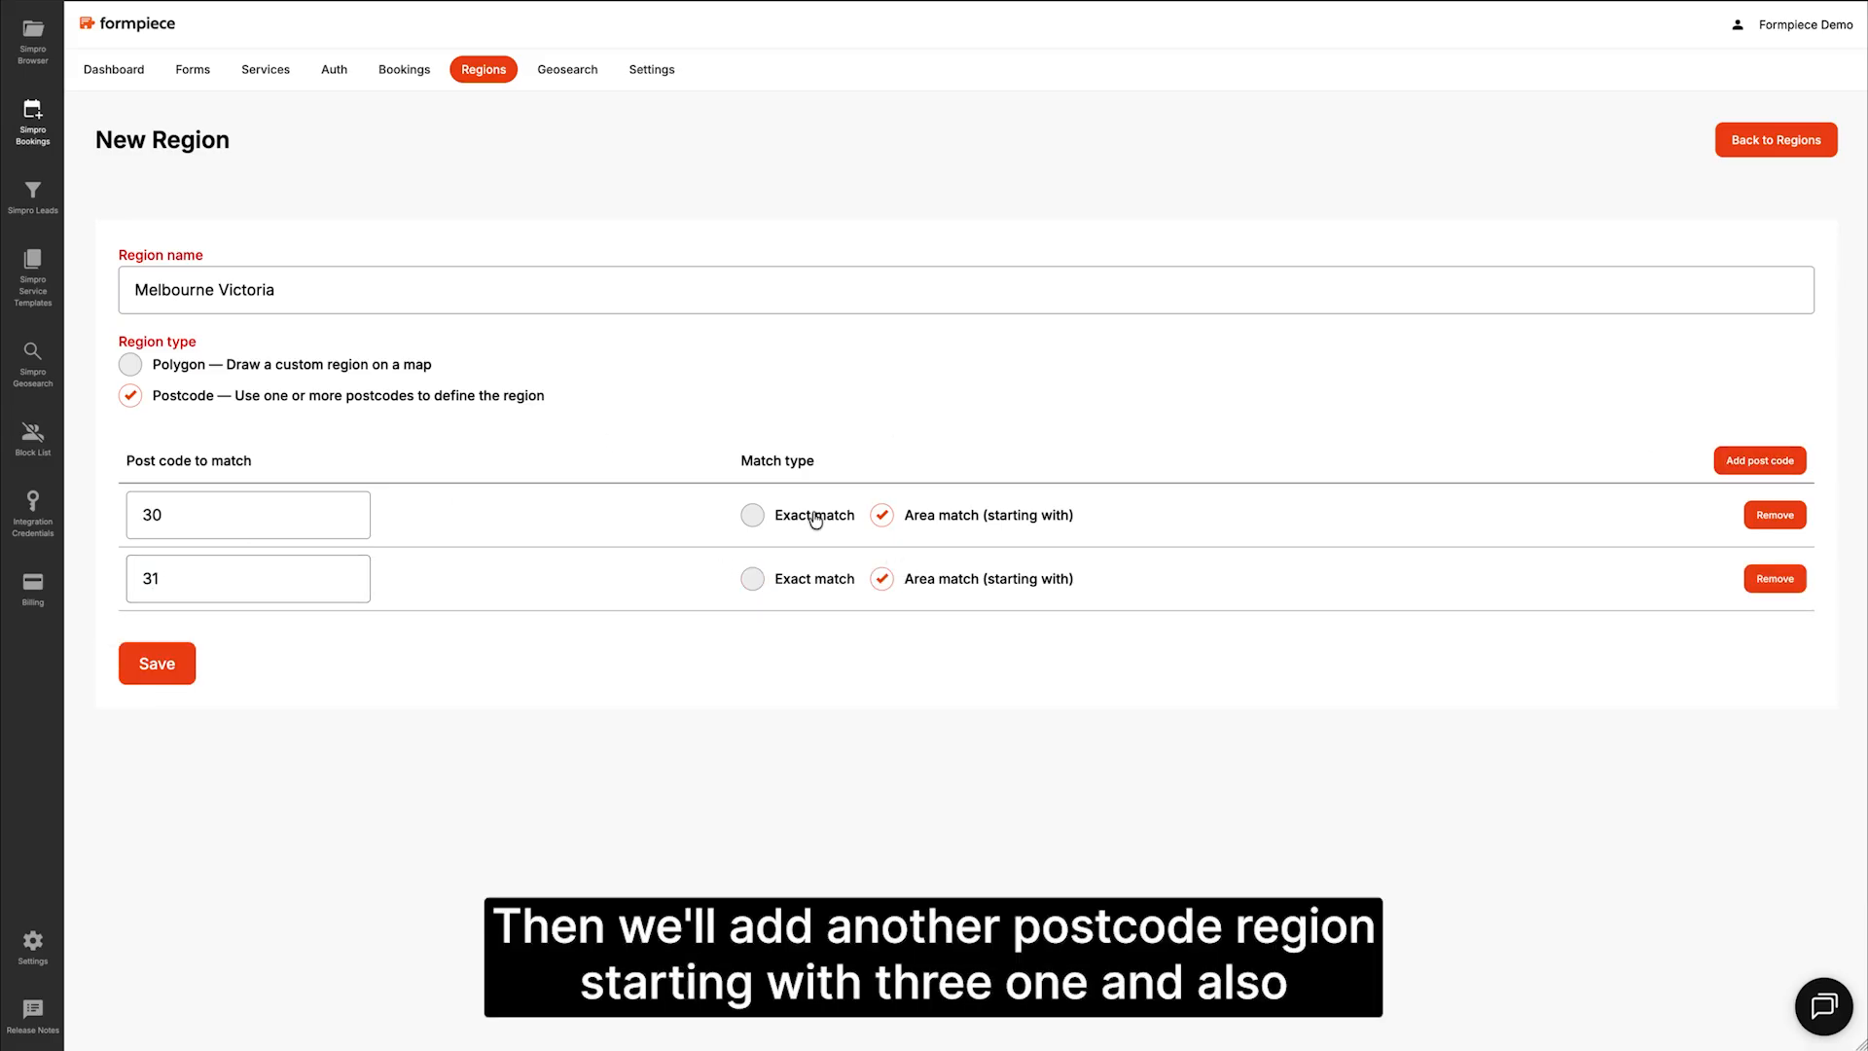
pyautogui.click(188, 653)
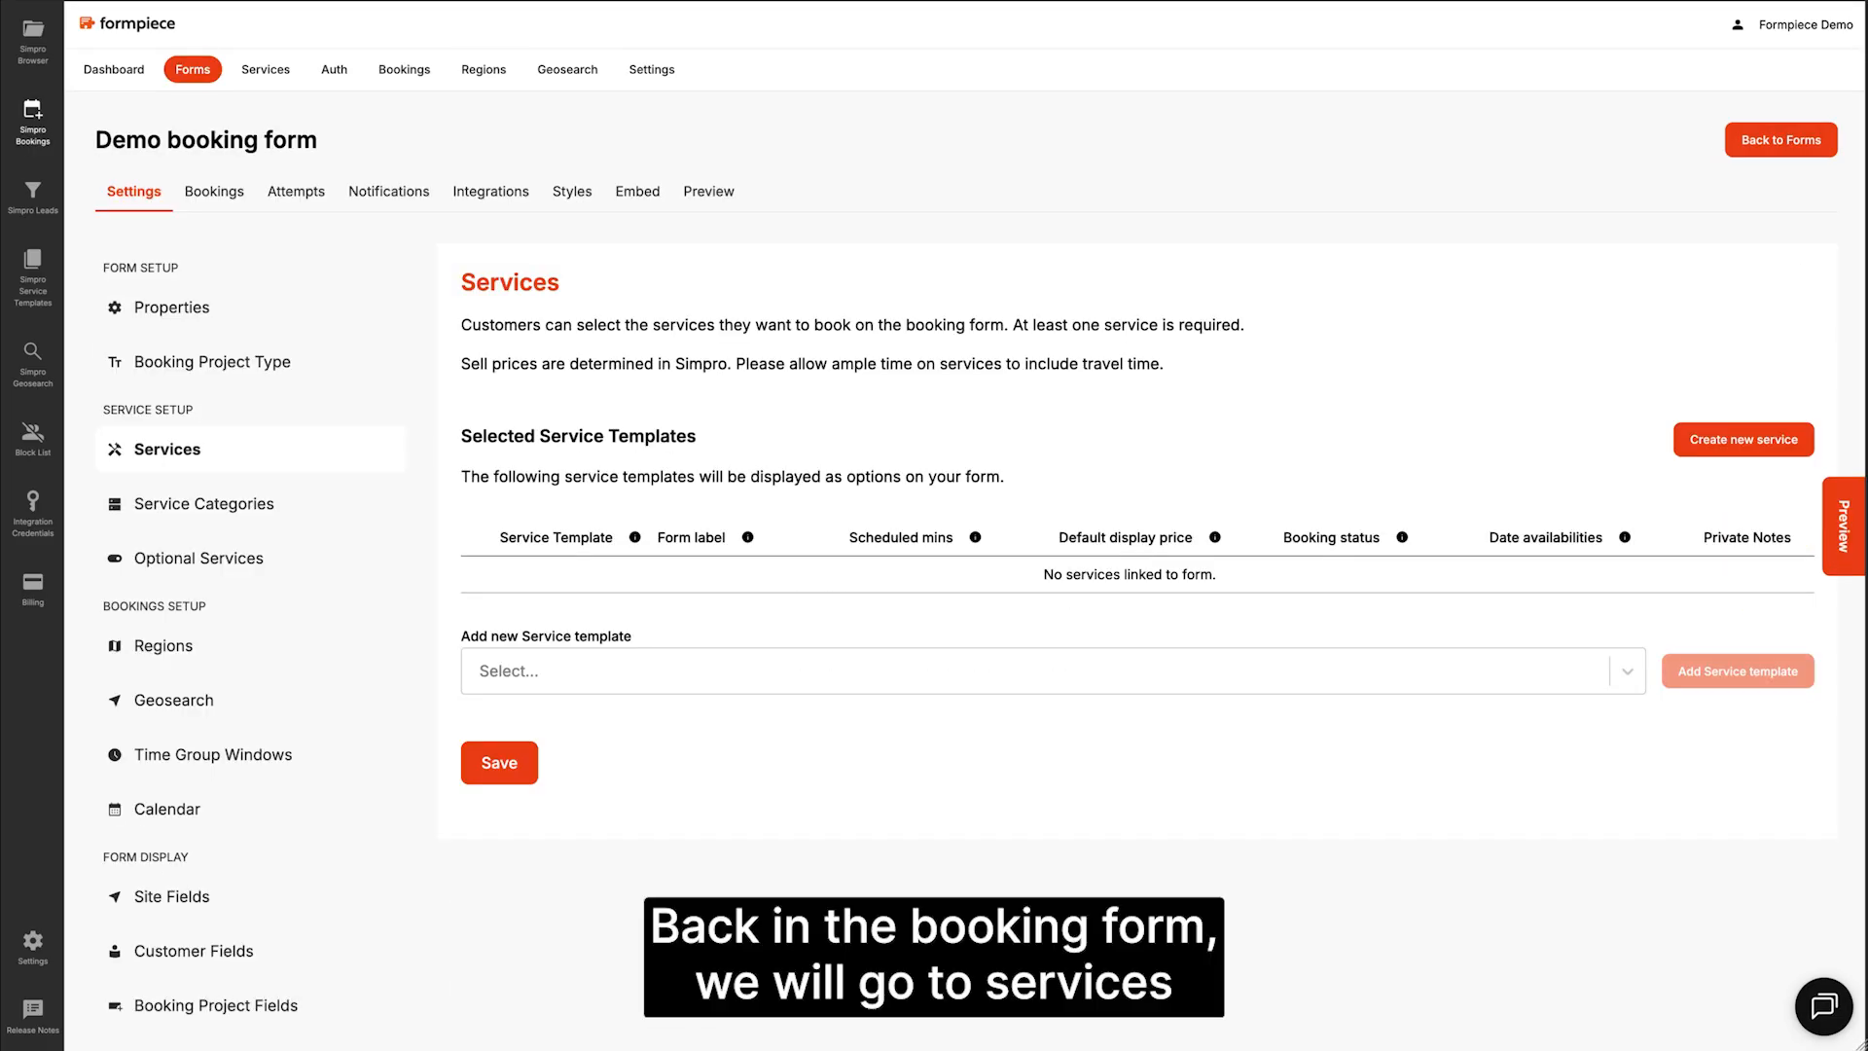
# Step: Add Inspection Demo as a form service with 40 scheduled minutes and display price 50, and save
pyautogui.click(946, 675)
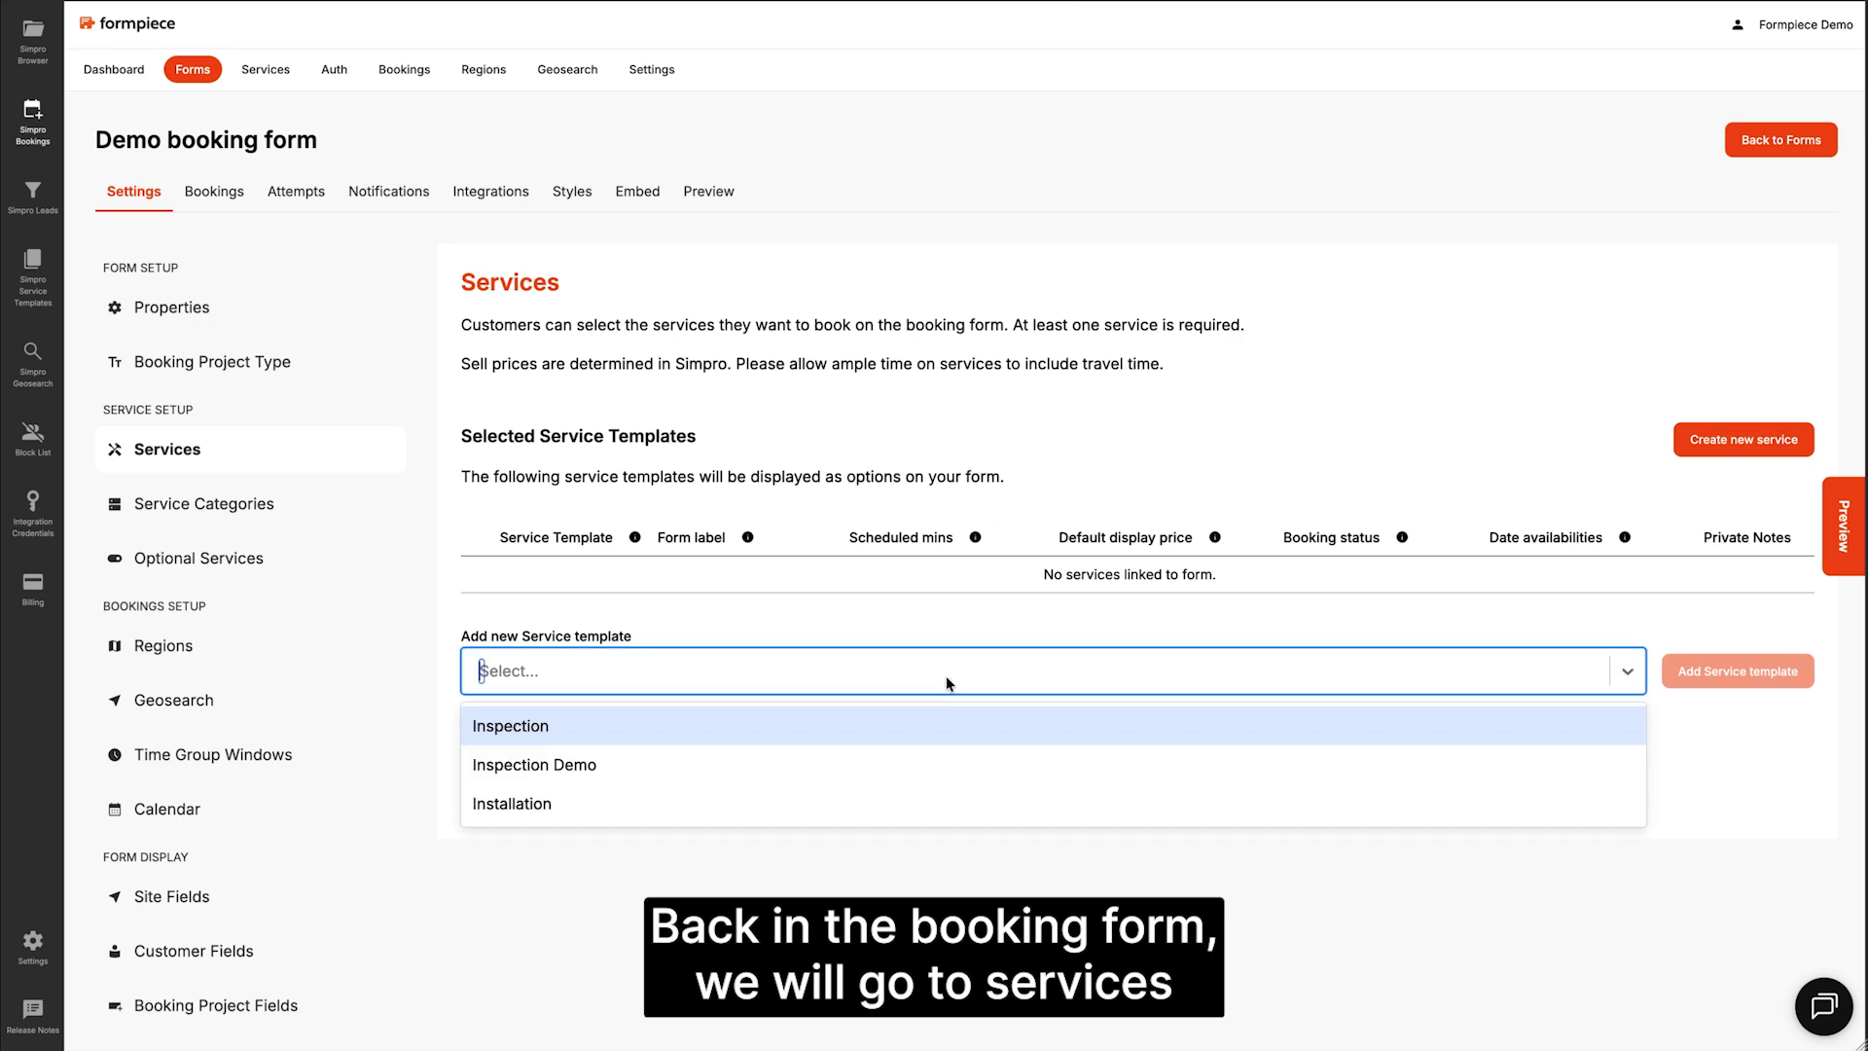
pyautogui.click(899, 764)
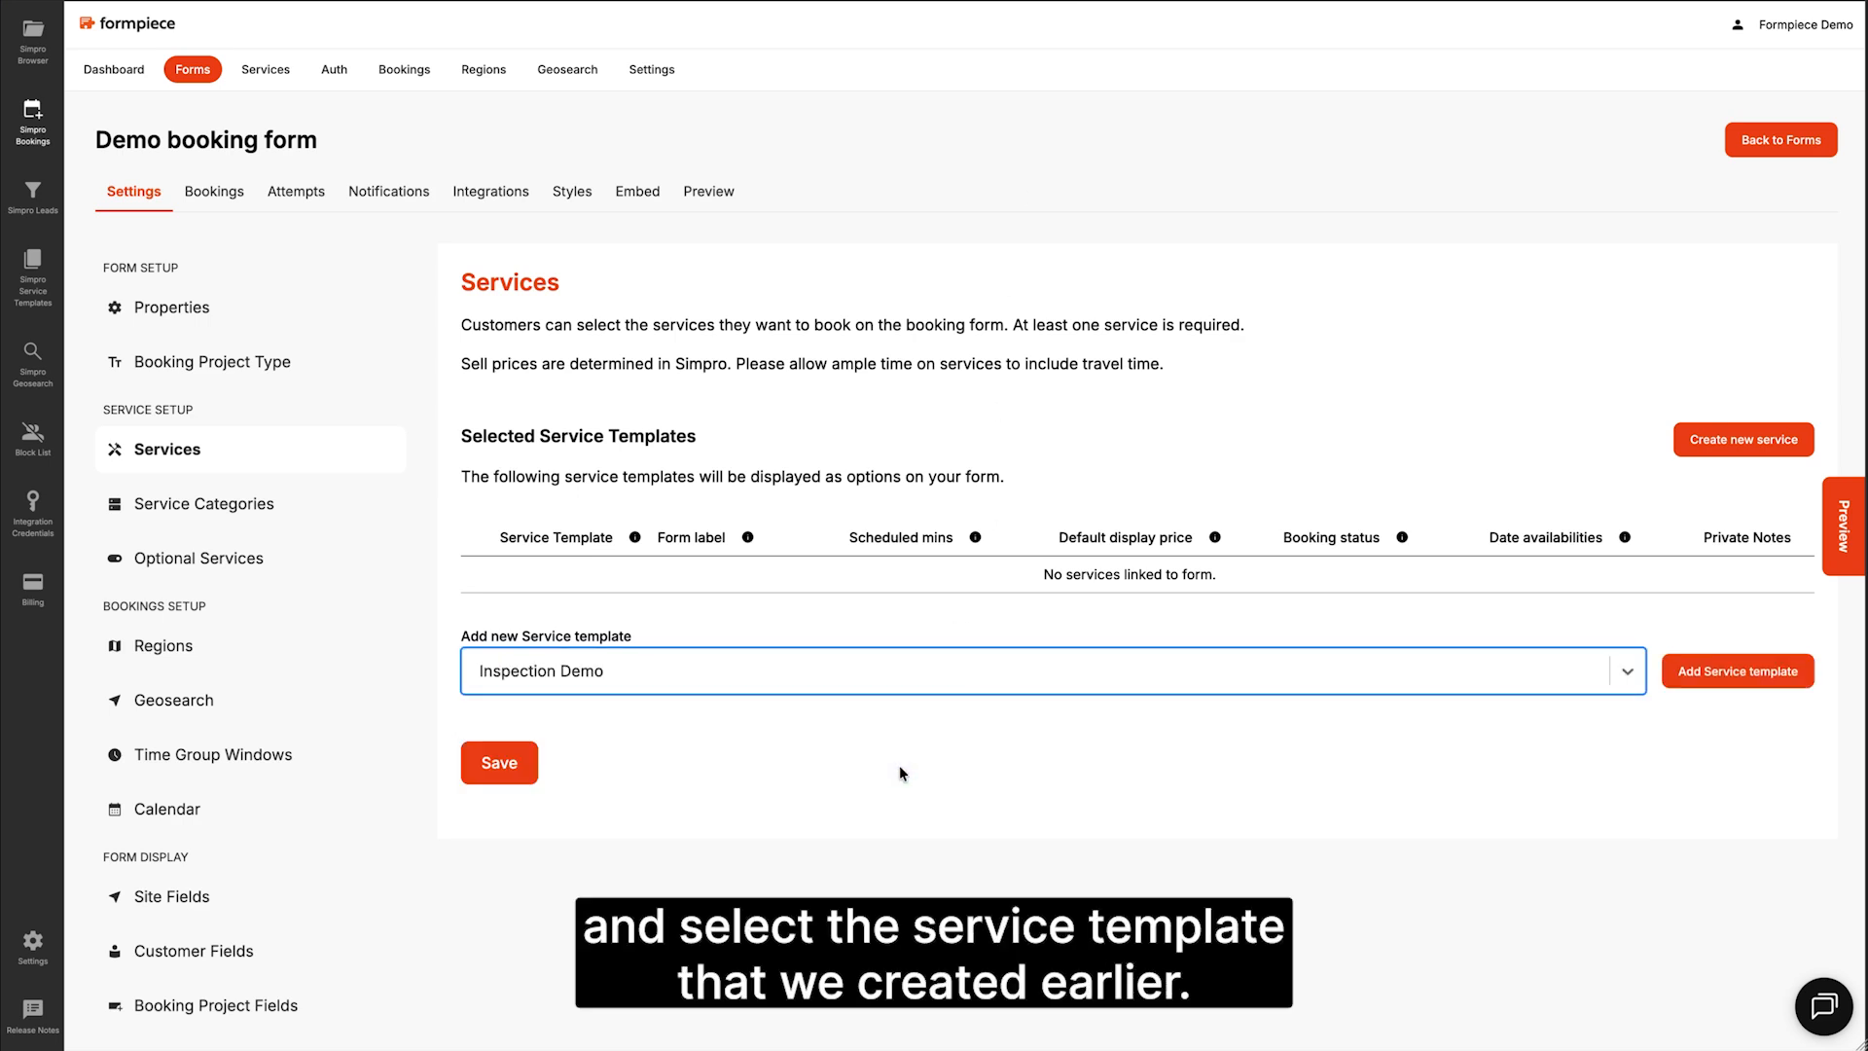
pyautogui.click(1740, 674)
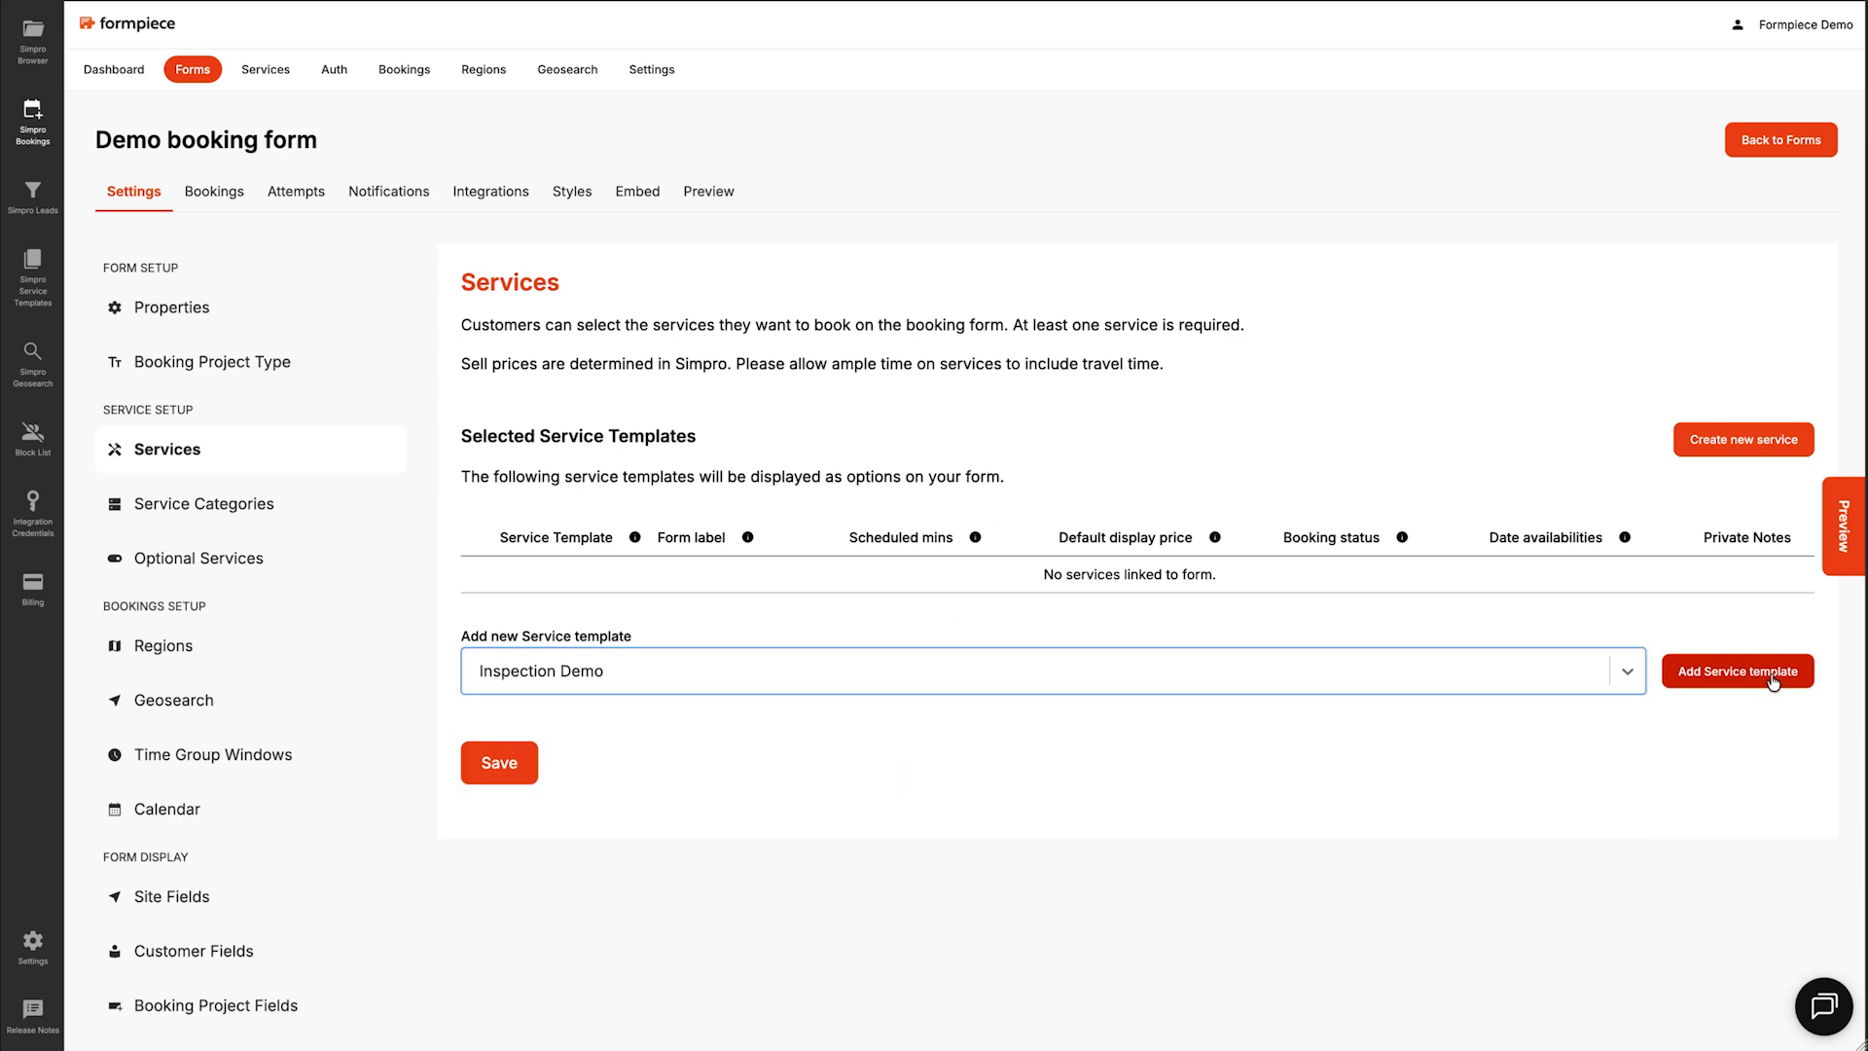
pyautogui.click(910, 588)
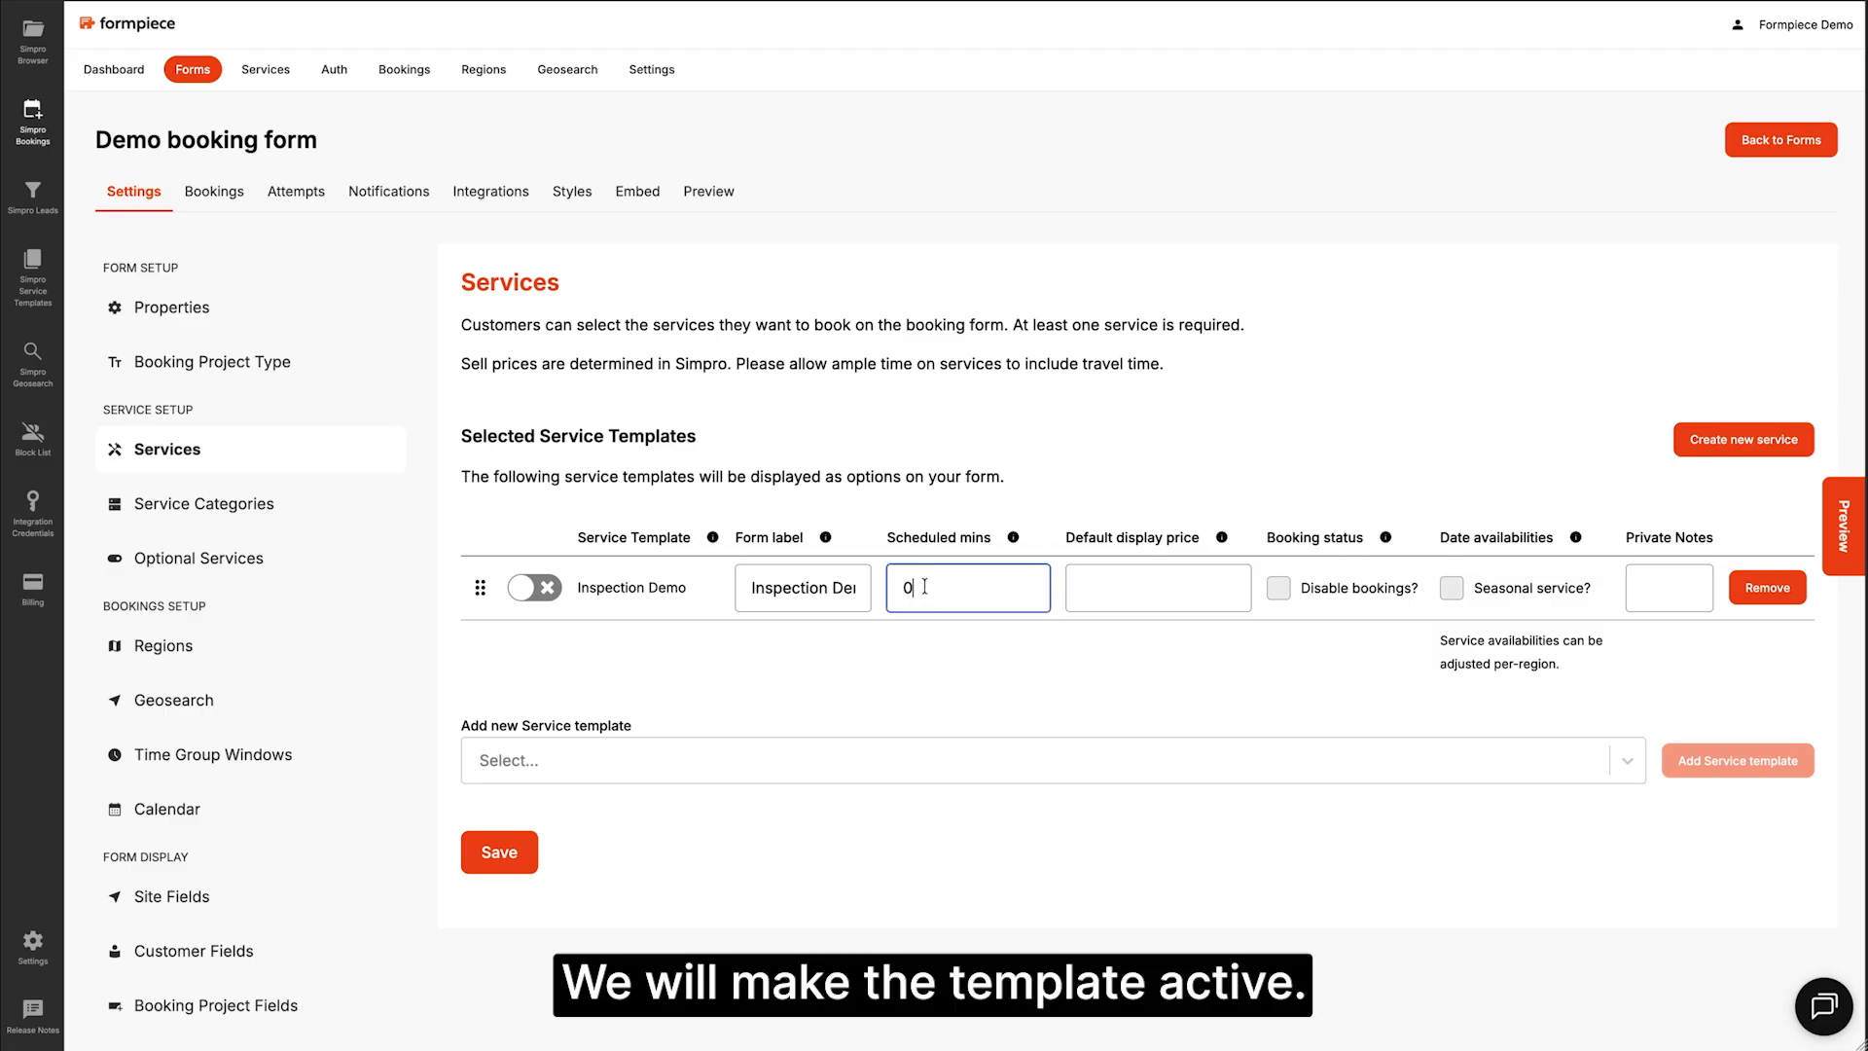
pyautogui.write('40')
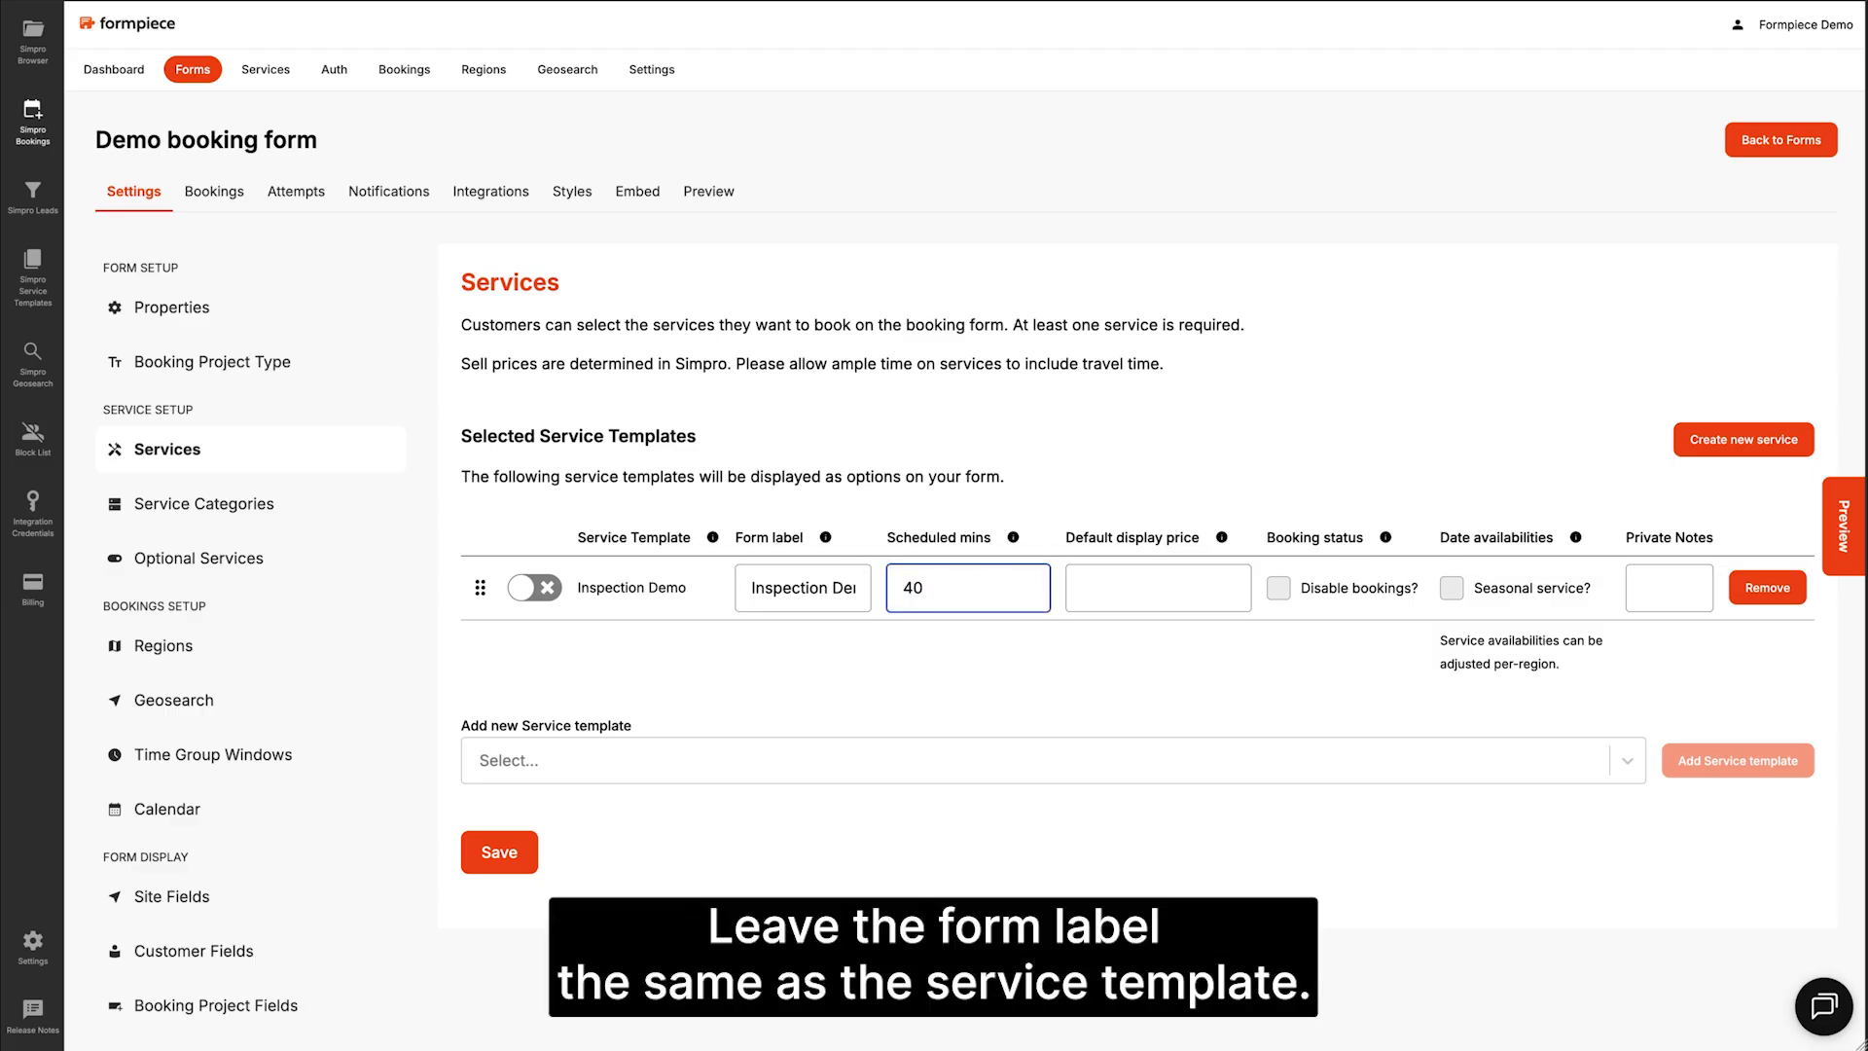
pyautogui.press('Tab')
pyautogui.write('50')
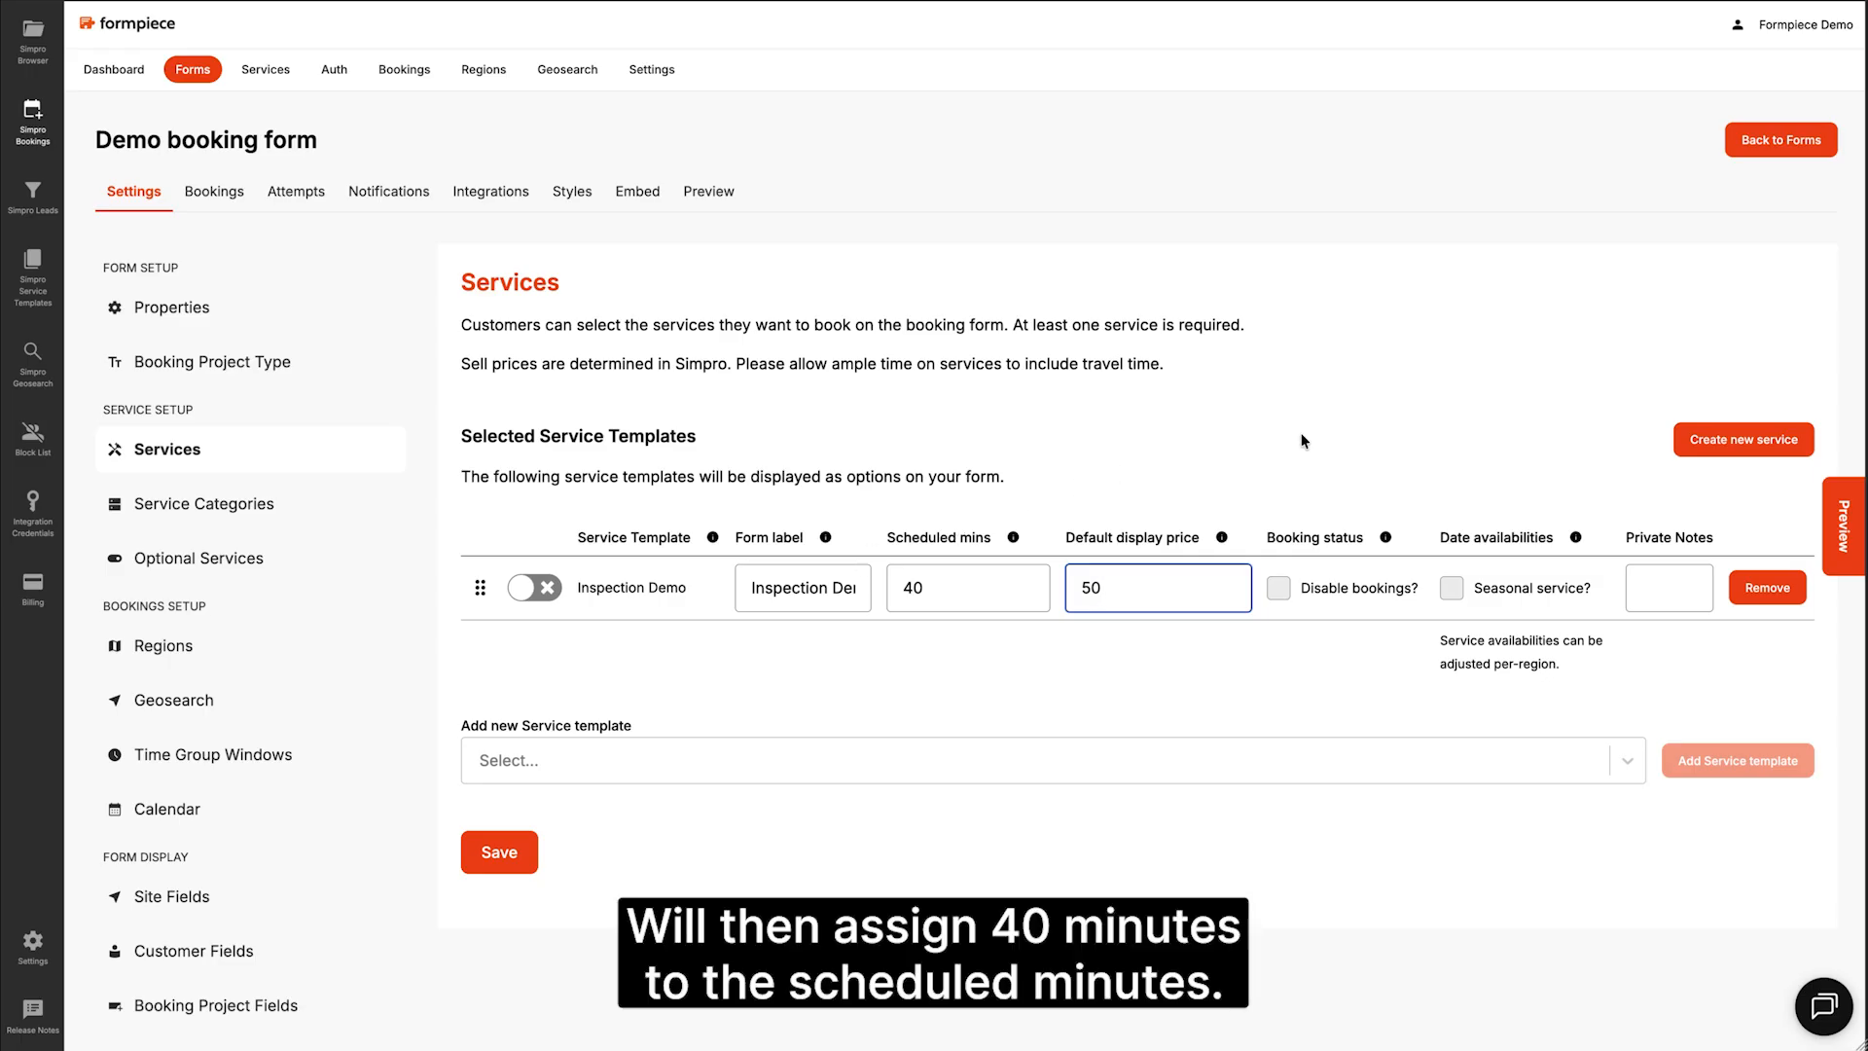
pyautogui.click(496, 848)
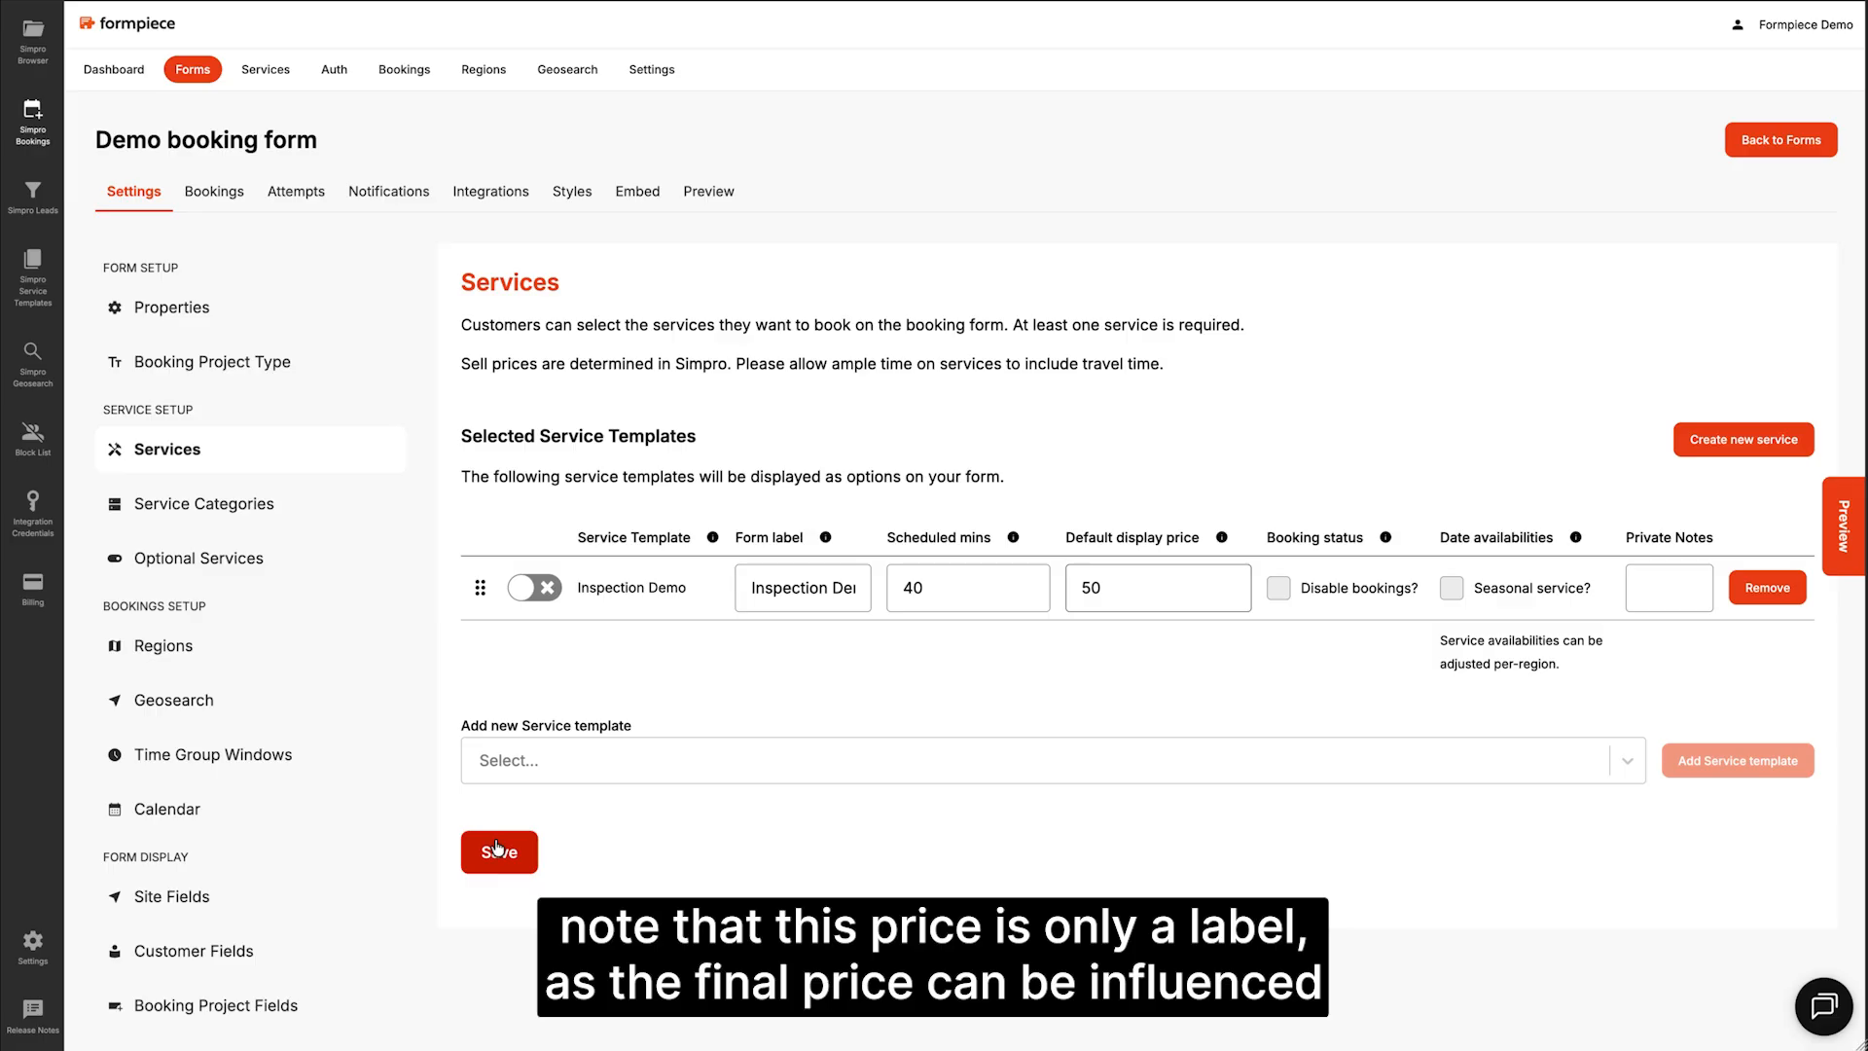
pyautogui.click(496, 849)
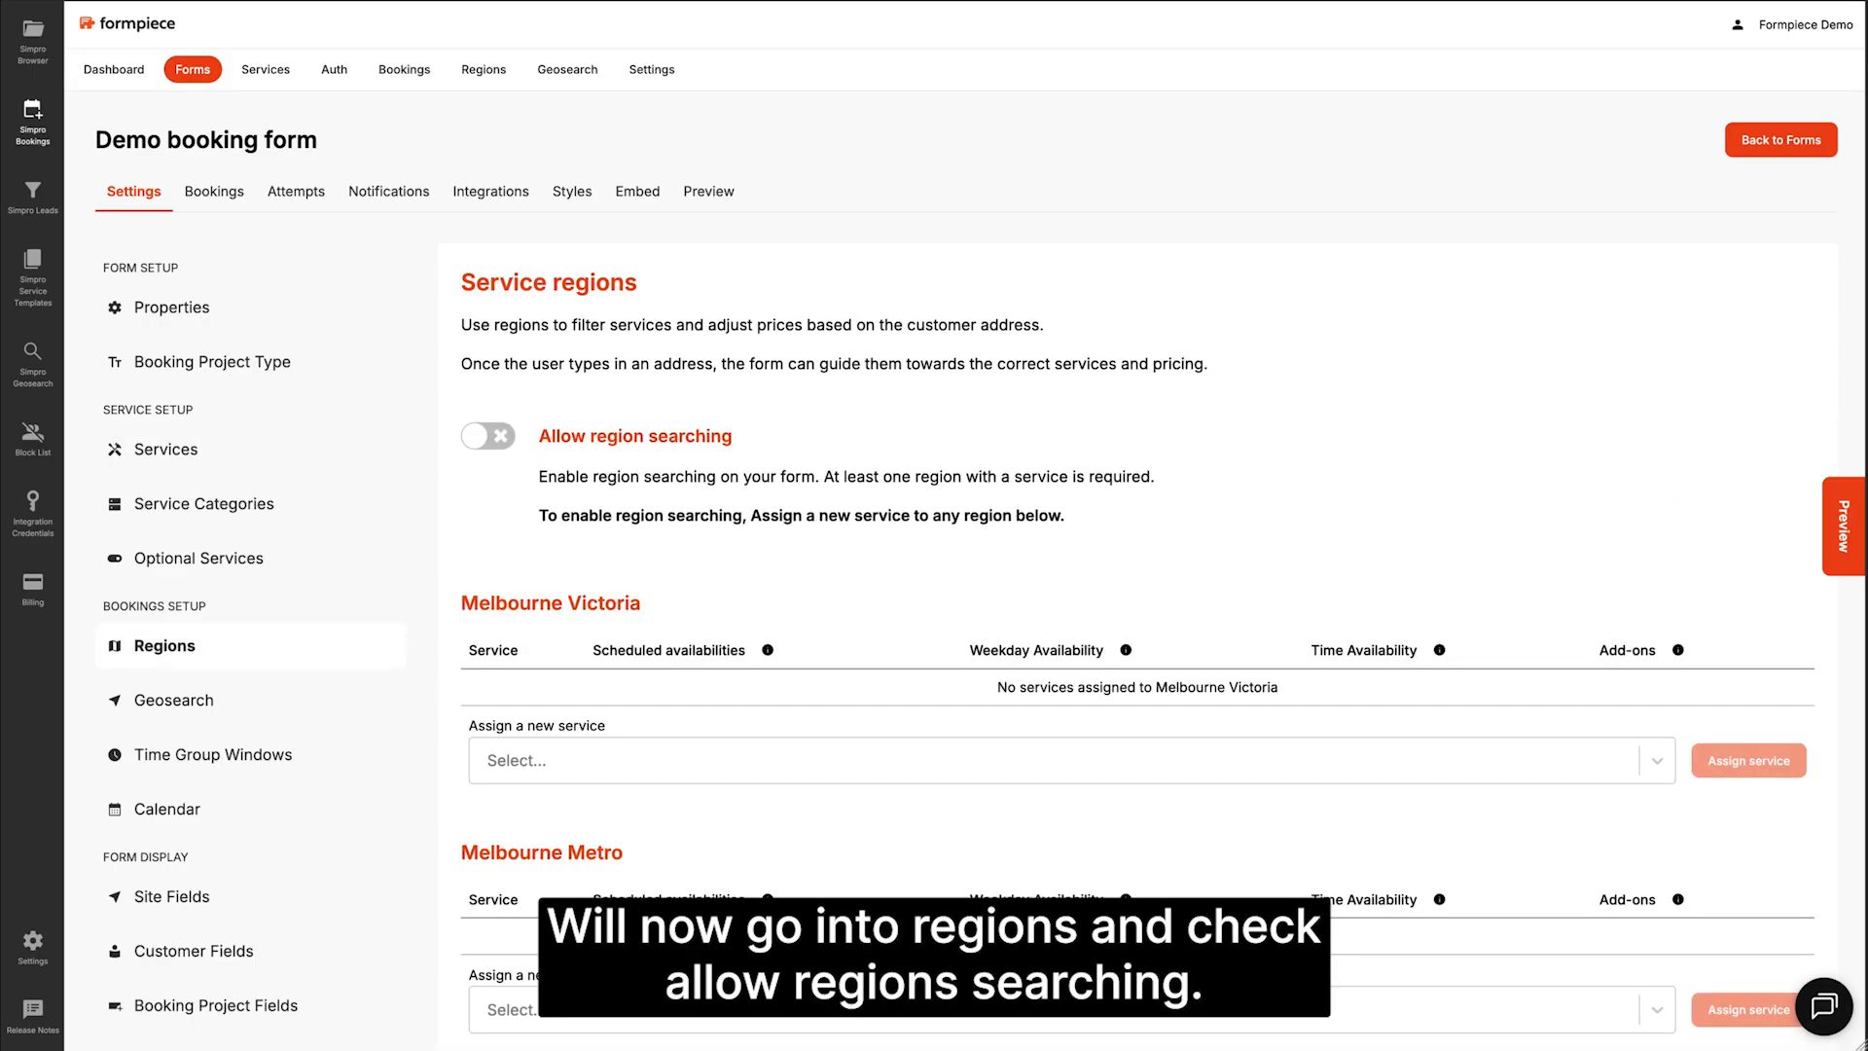
# Step: Assign Inspection Demo to Melbourne Victoria, bookable Monday to Friday, and save
pyautogui.click(973, 762)
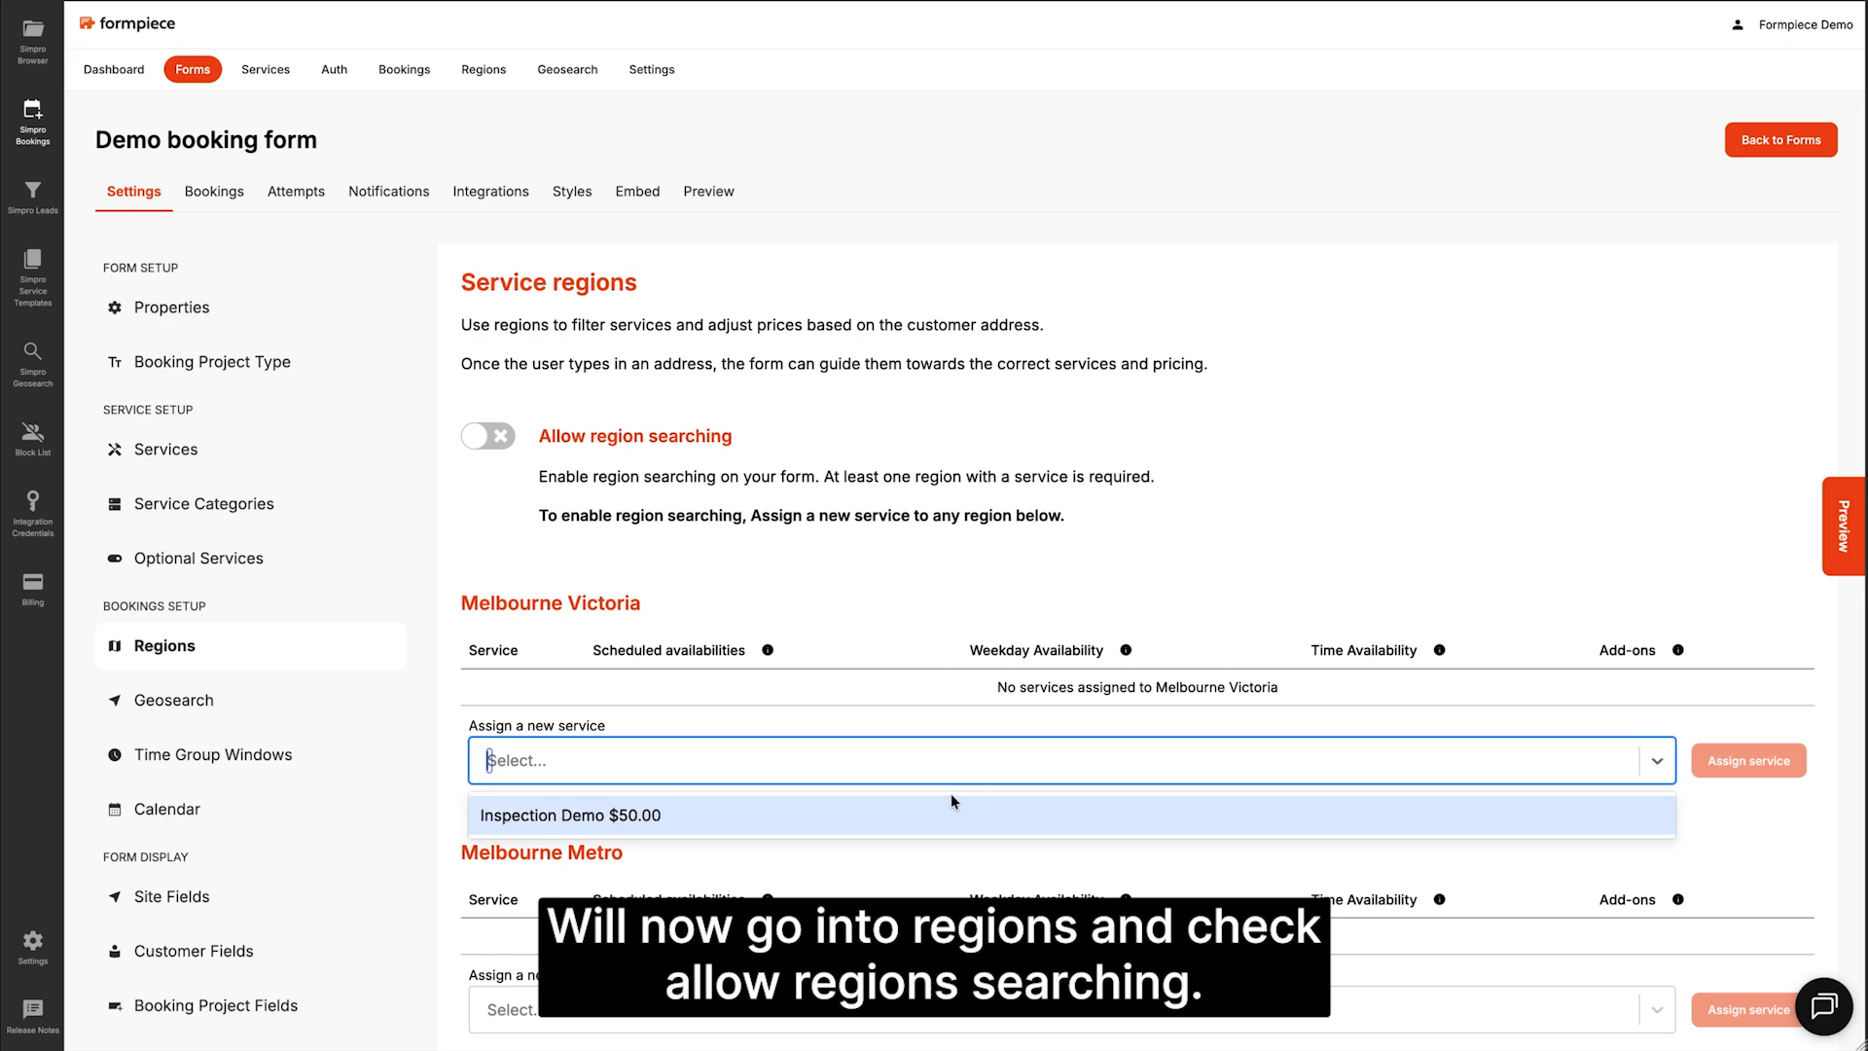
pyautogui.click(963, 812)
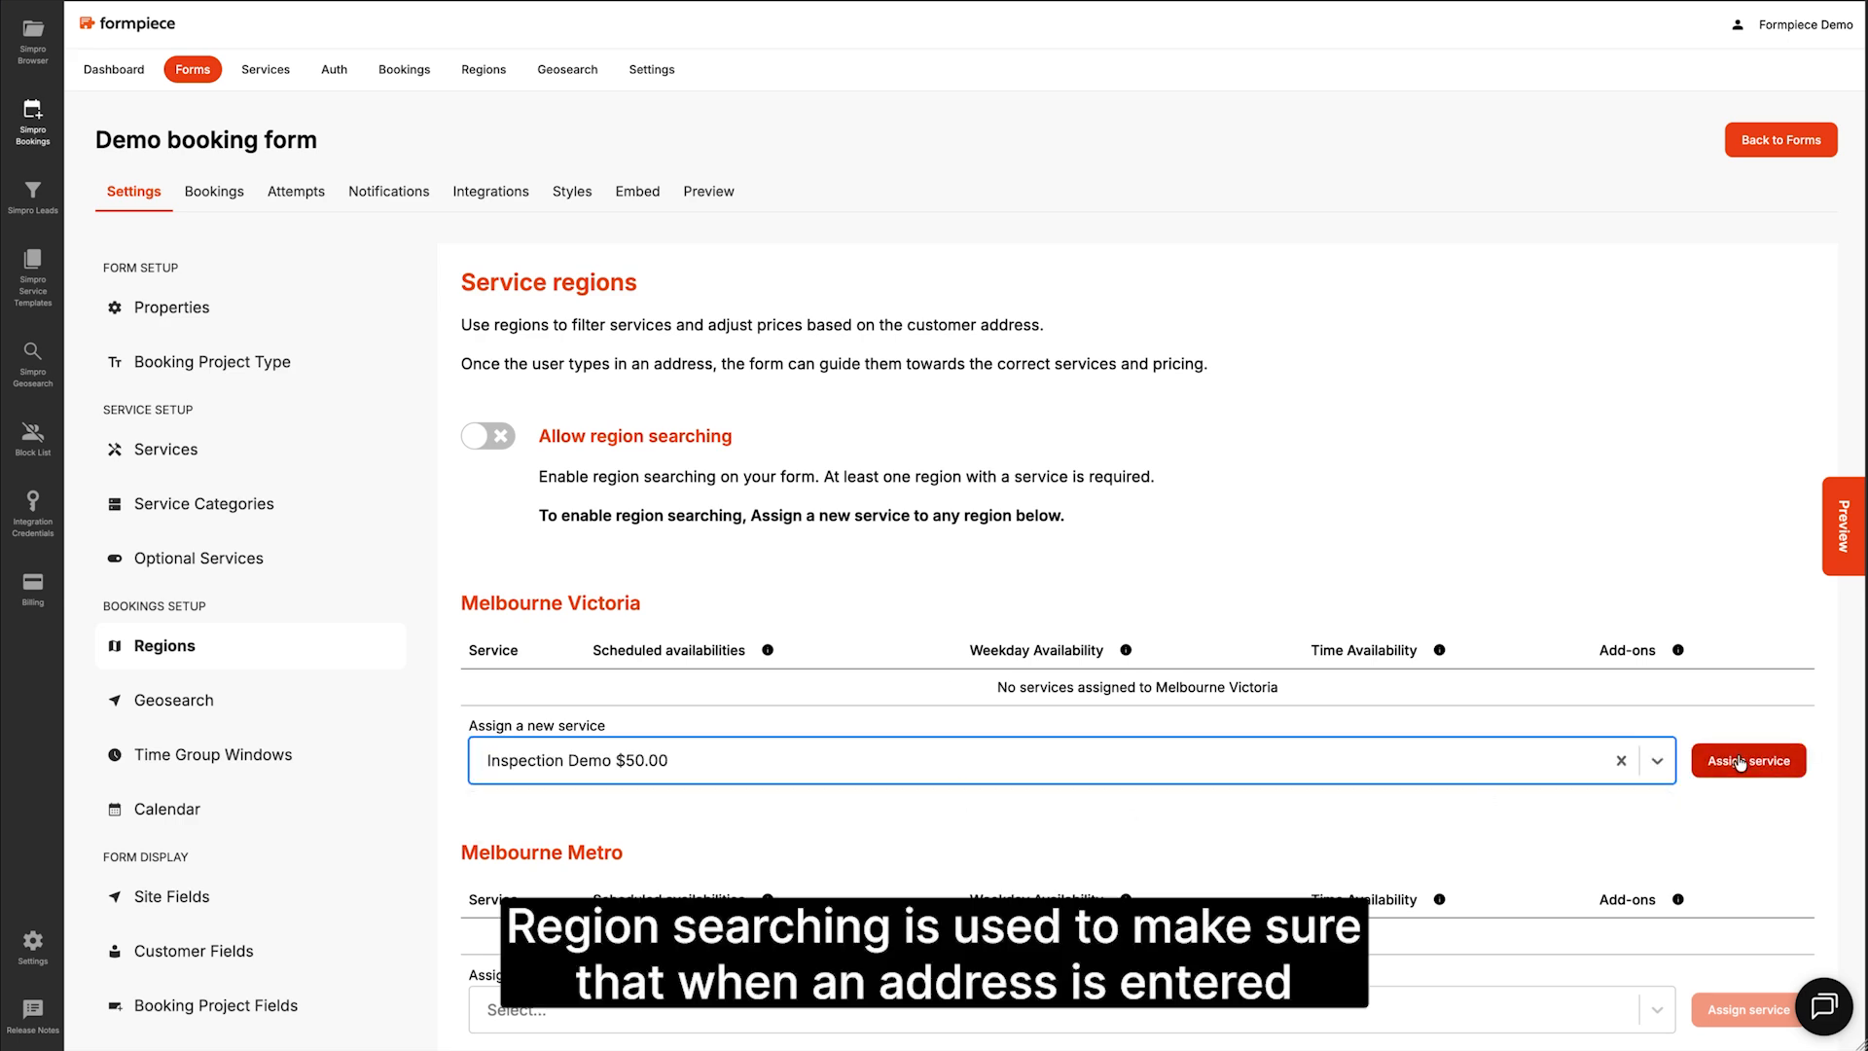
pyautogui.click(1741, 763)
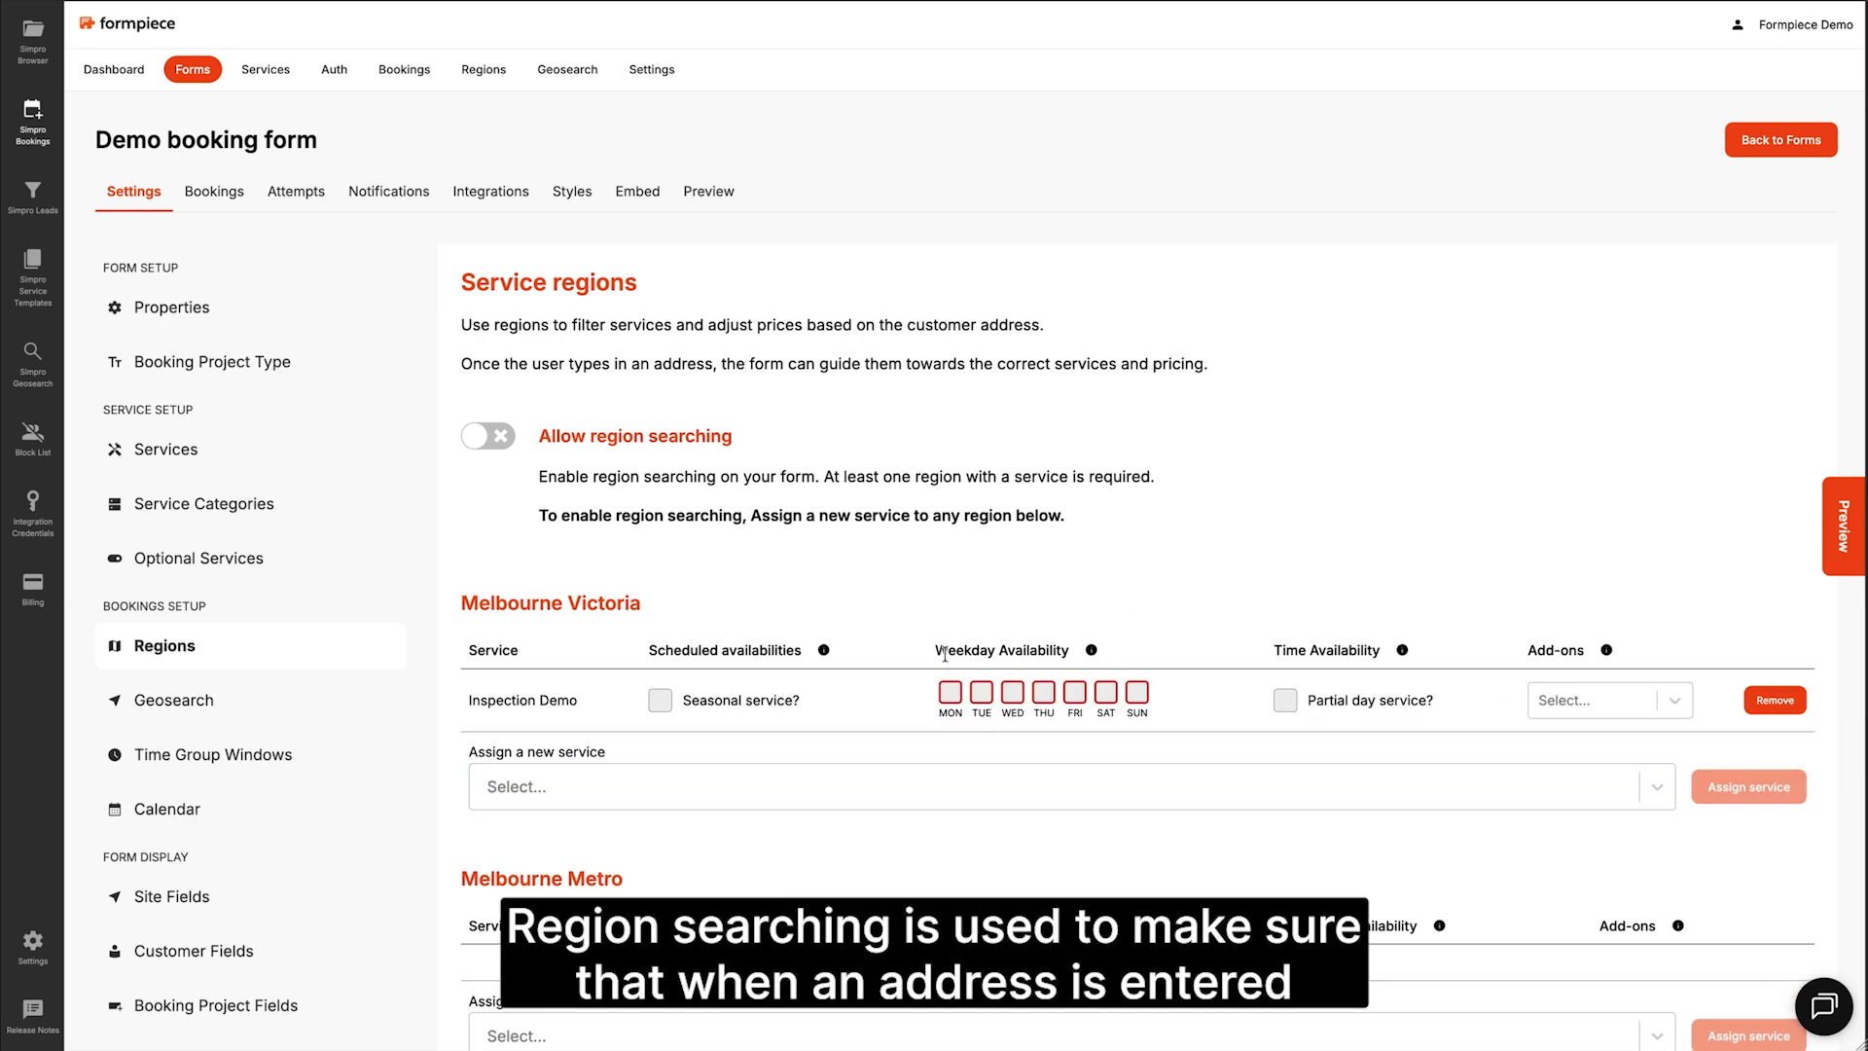
pyautogui.click(951, 692)
pyautogui.click(982, 692)
pyautogui.click(1013, 696)
pyautogui.click(1045, 697)
pyautogui.click(1075, 694)
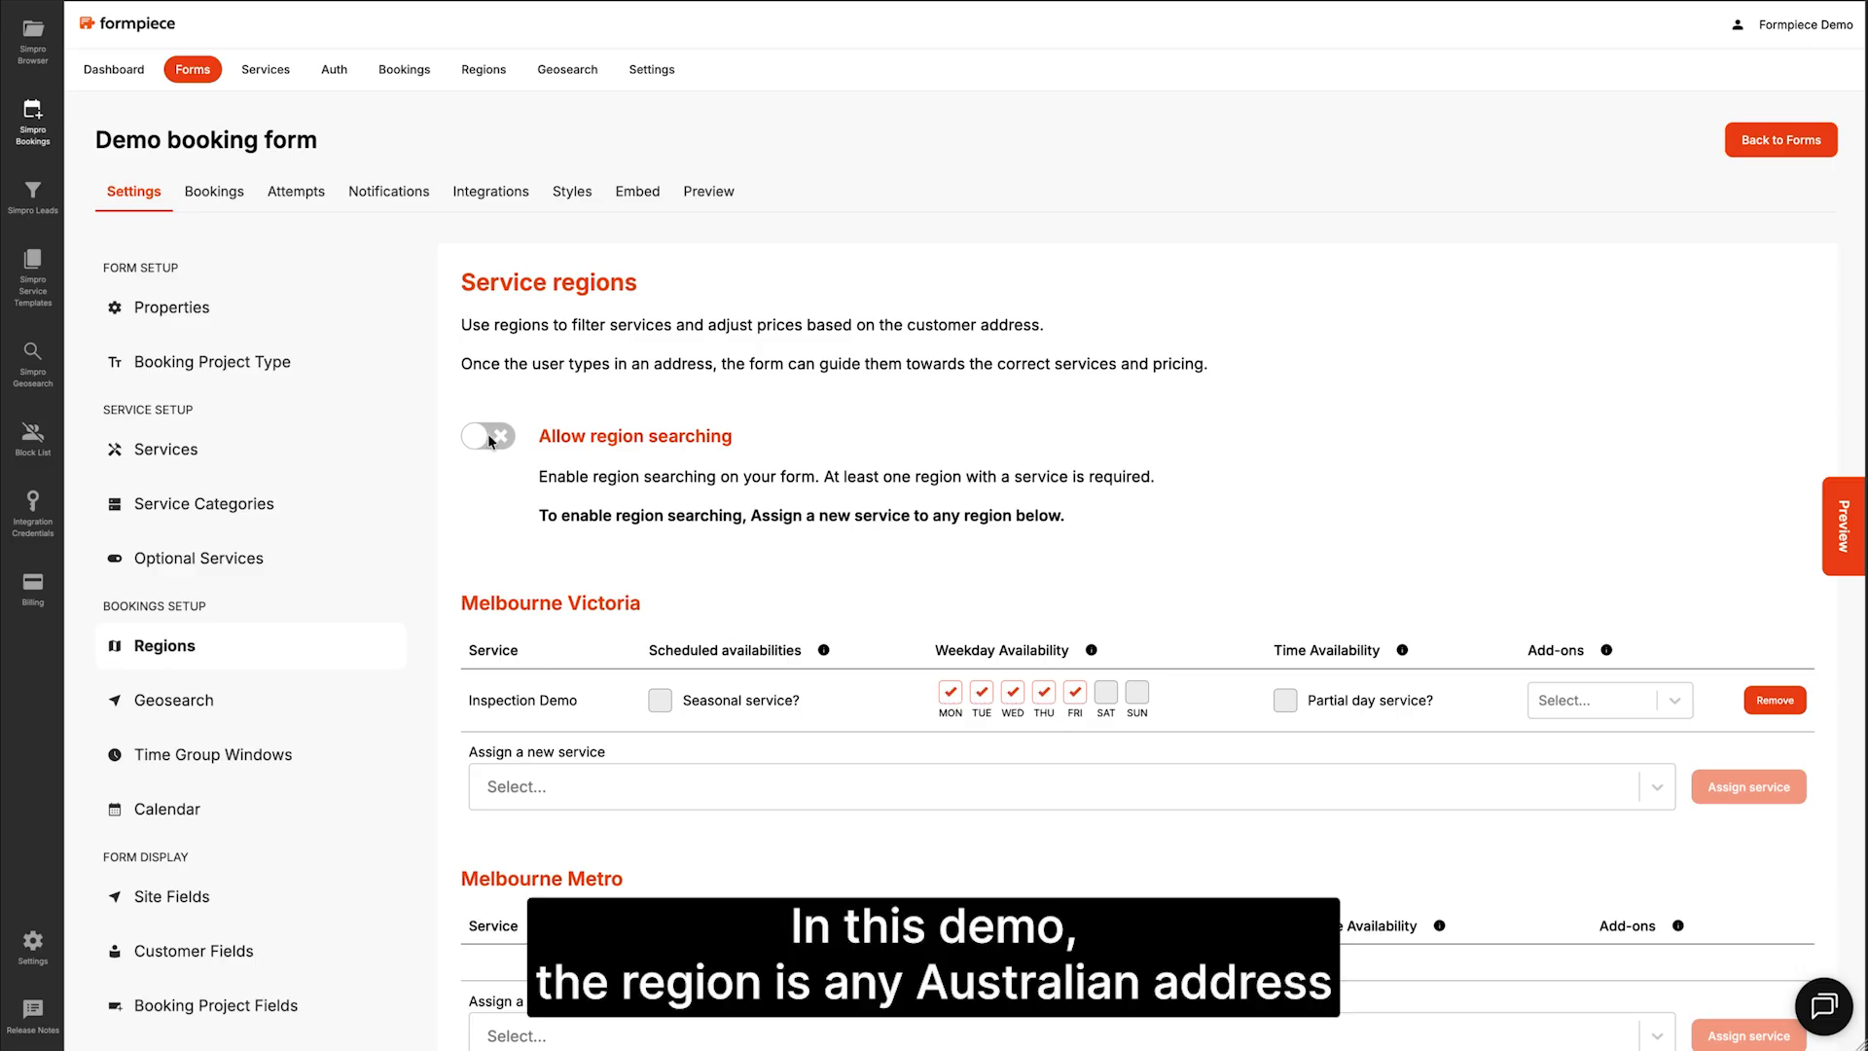
pyautogui.scroll(-5, 494, 452)
pyautogui.click(527, 701)
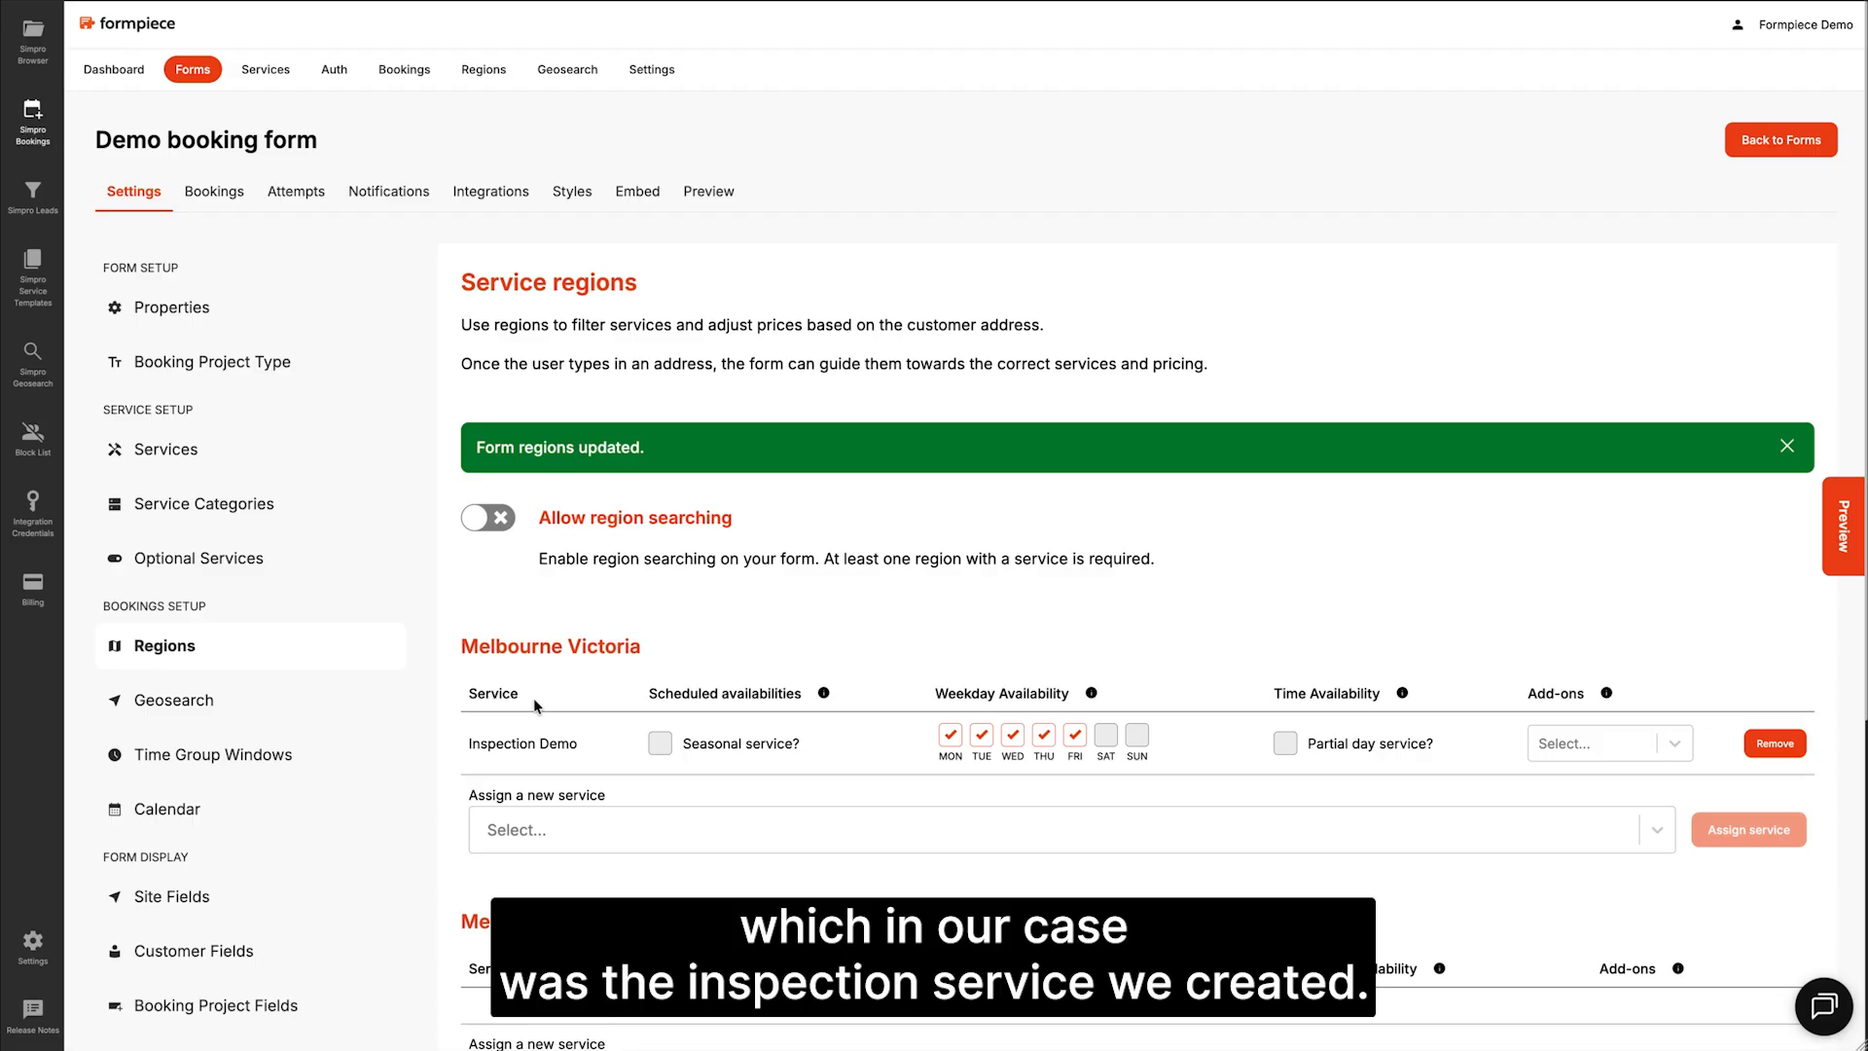
# Step: Turn on Allow region searching for the form and save
pyautogui.click(494, 531)
pyautogui.scroll(-4, 496, 539)
pyautogui.click(498, 774)
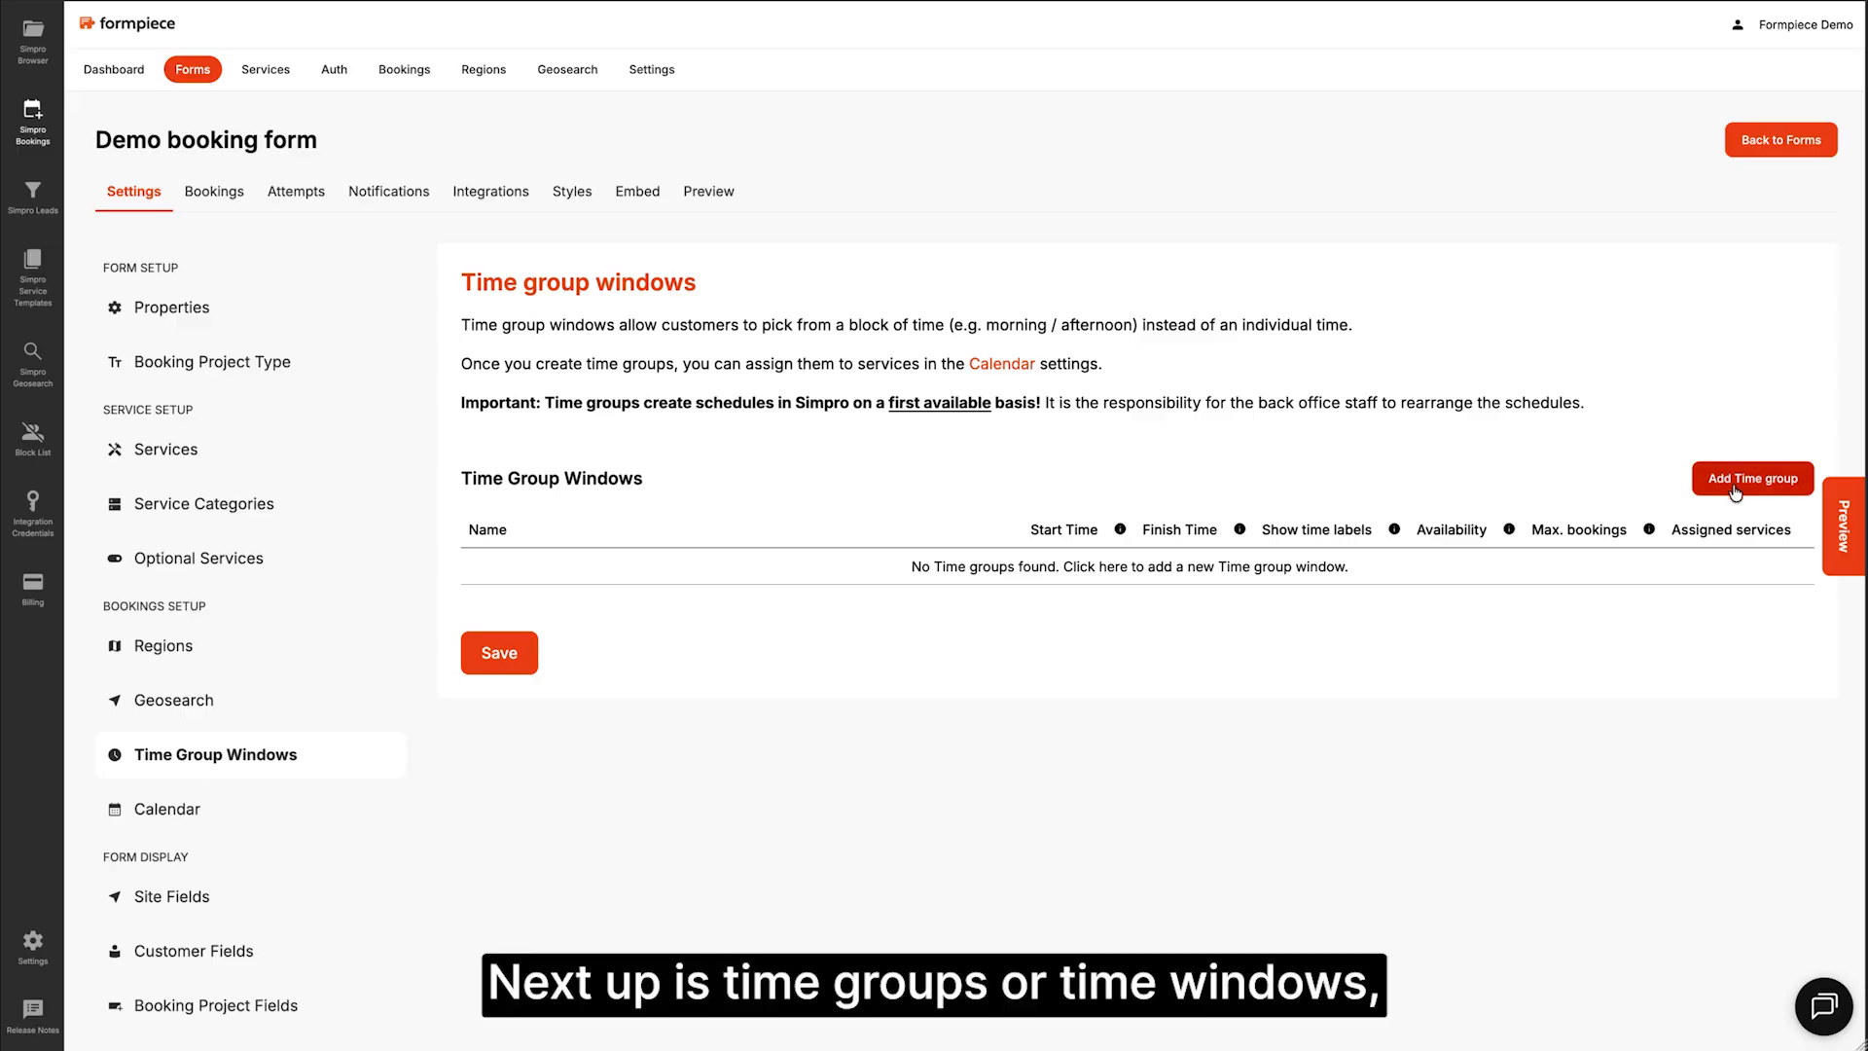
pyautogui.click(1739, 484)
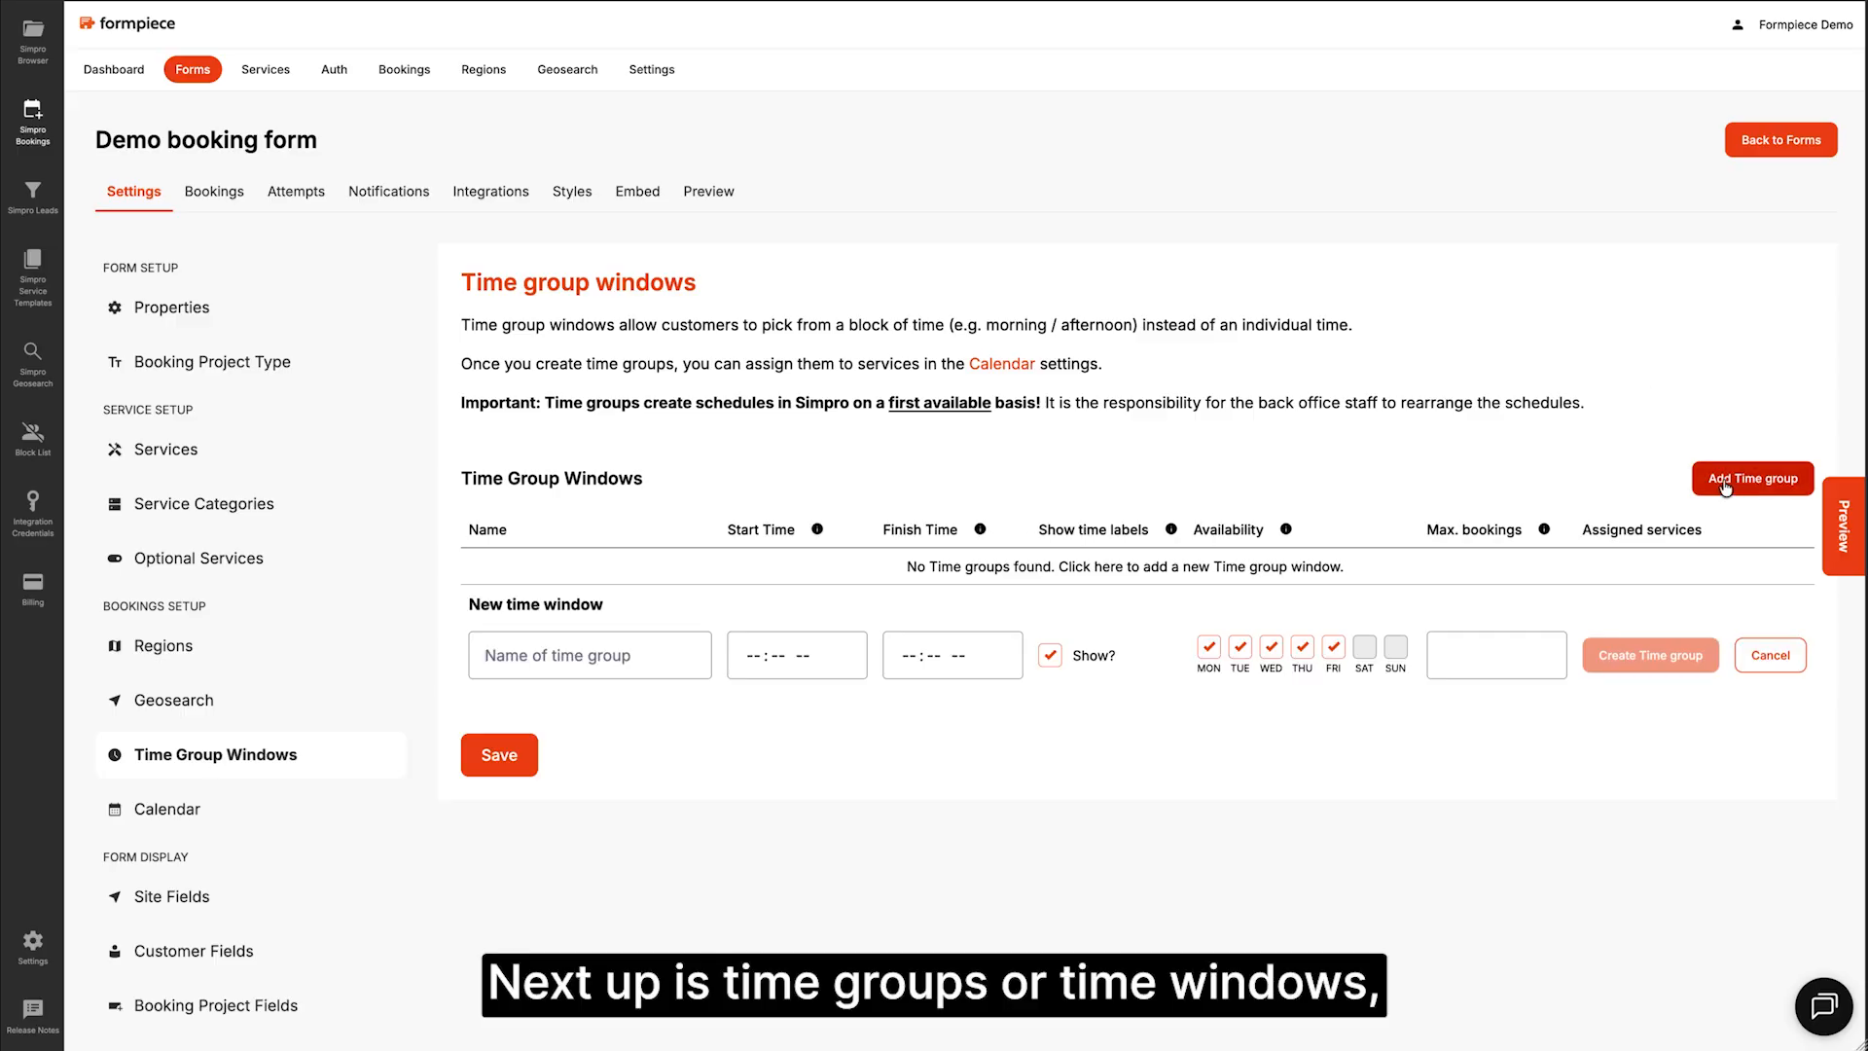
# Step: Create a Morning time group from 08:00 am to 12:00 pm
pyautogui.click(552, 675)
pyautogui.write('Morning')
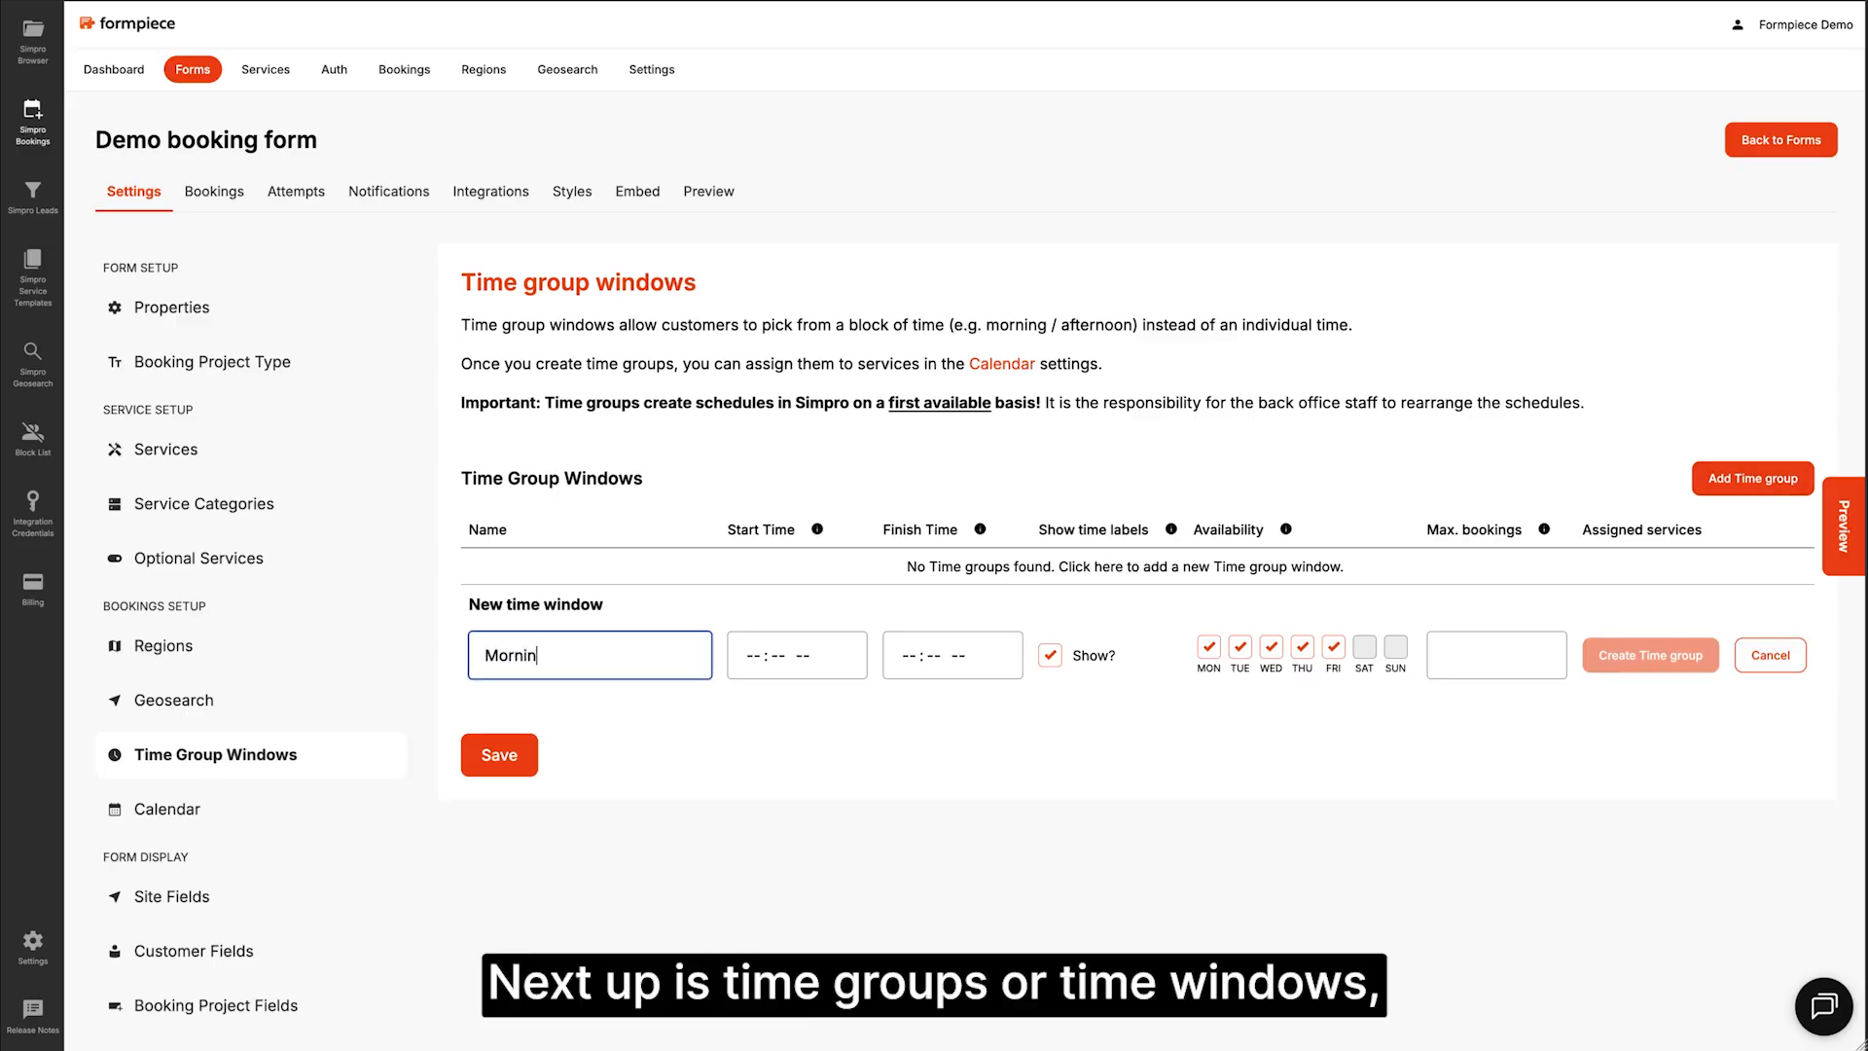
pyautogui.press('Tab')
pyautogui.write('0800a')
pyautogui.press('Tab')
pyautogui.write('120')
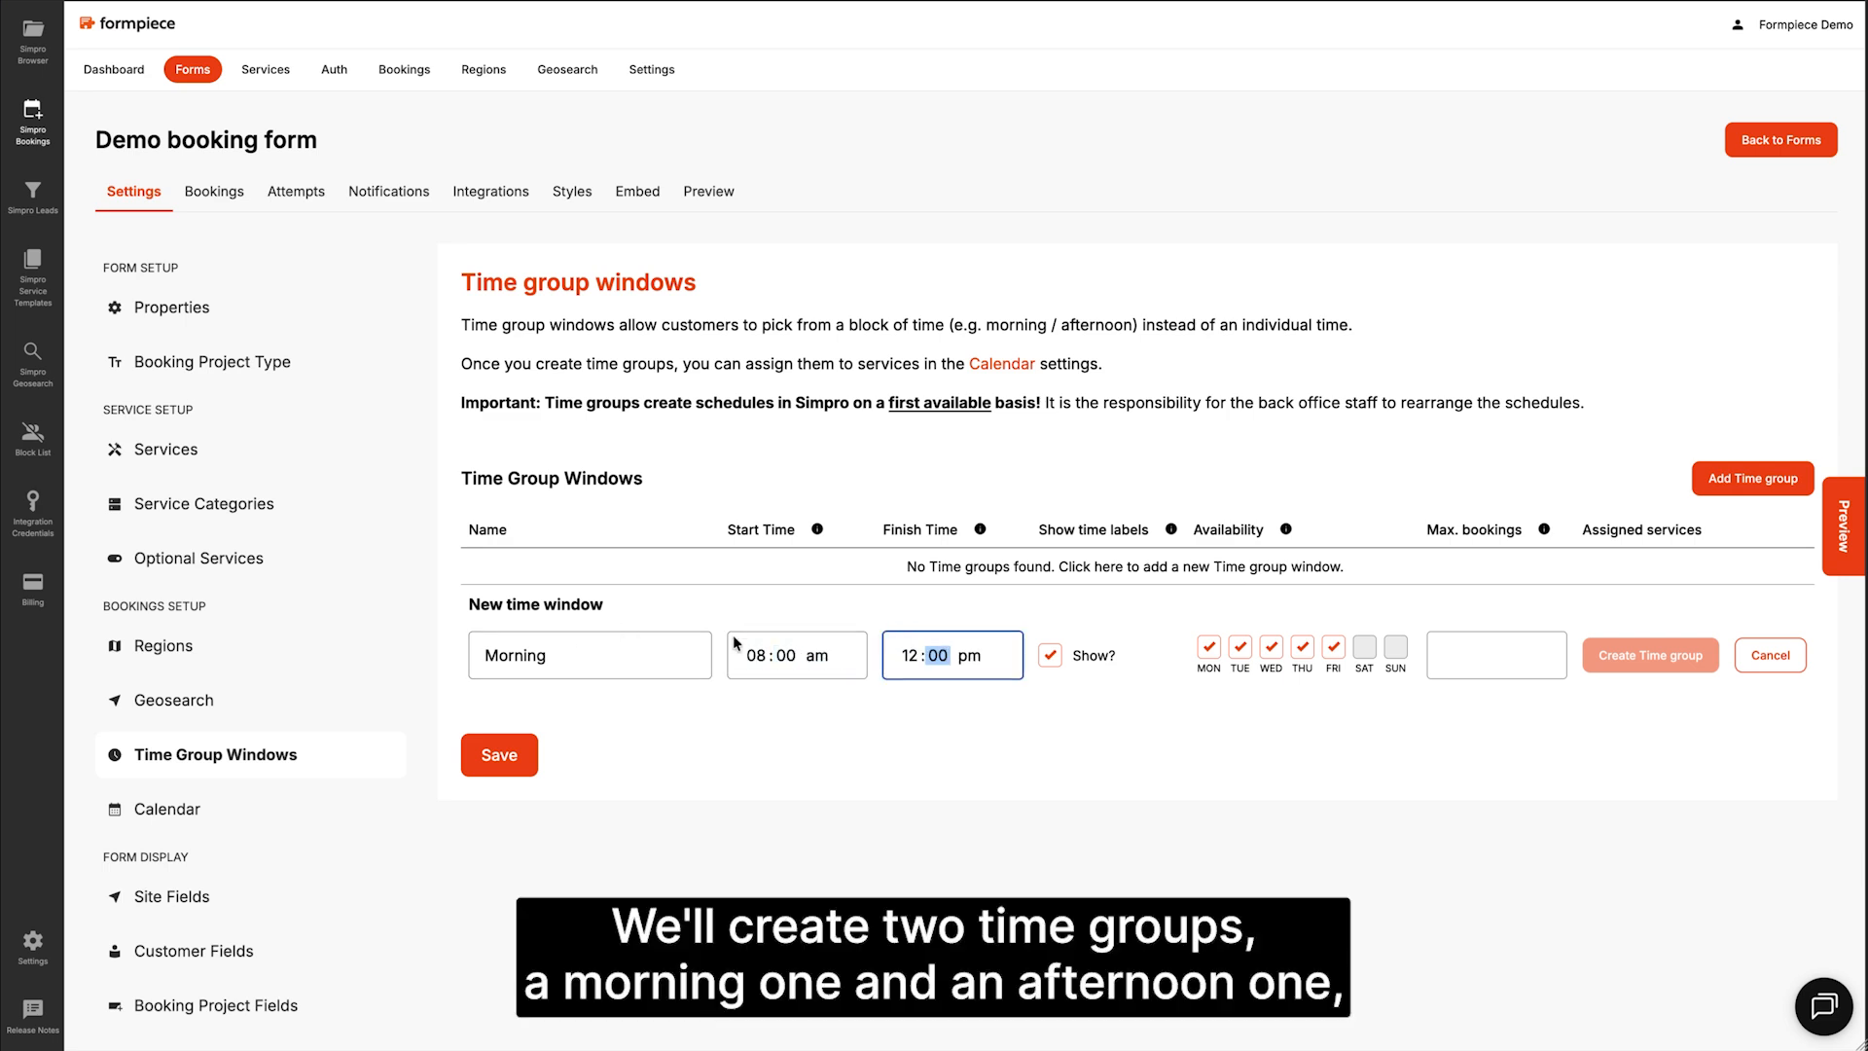
pyautogui.click(1615, 654)
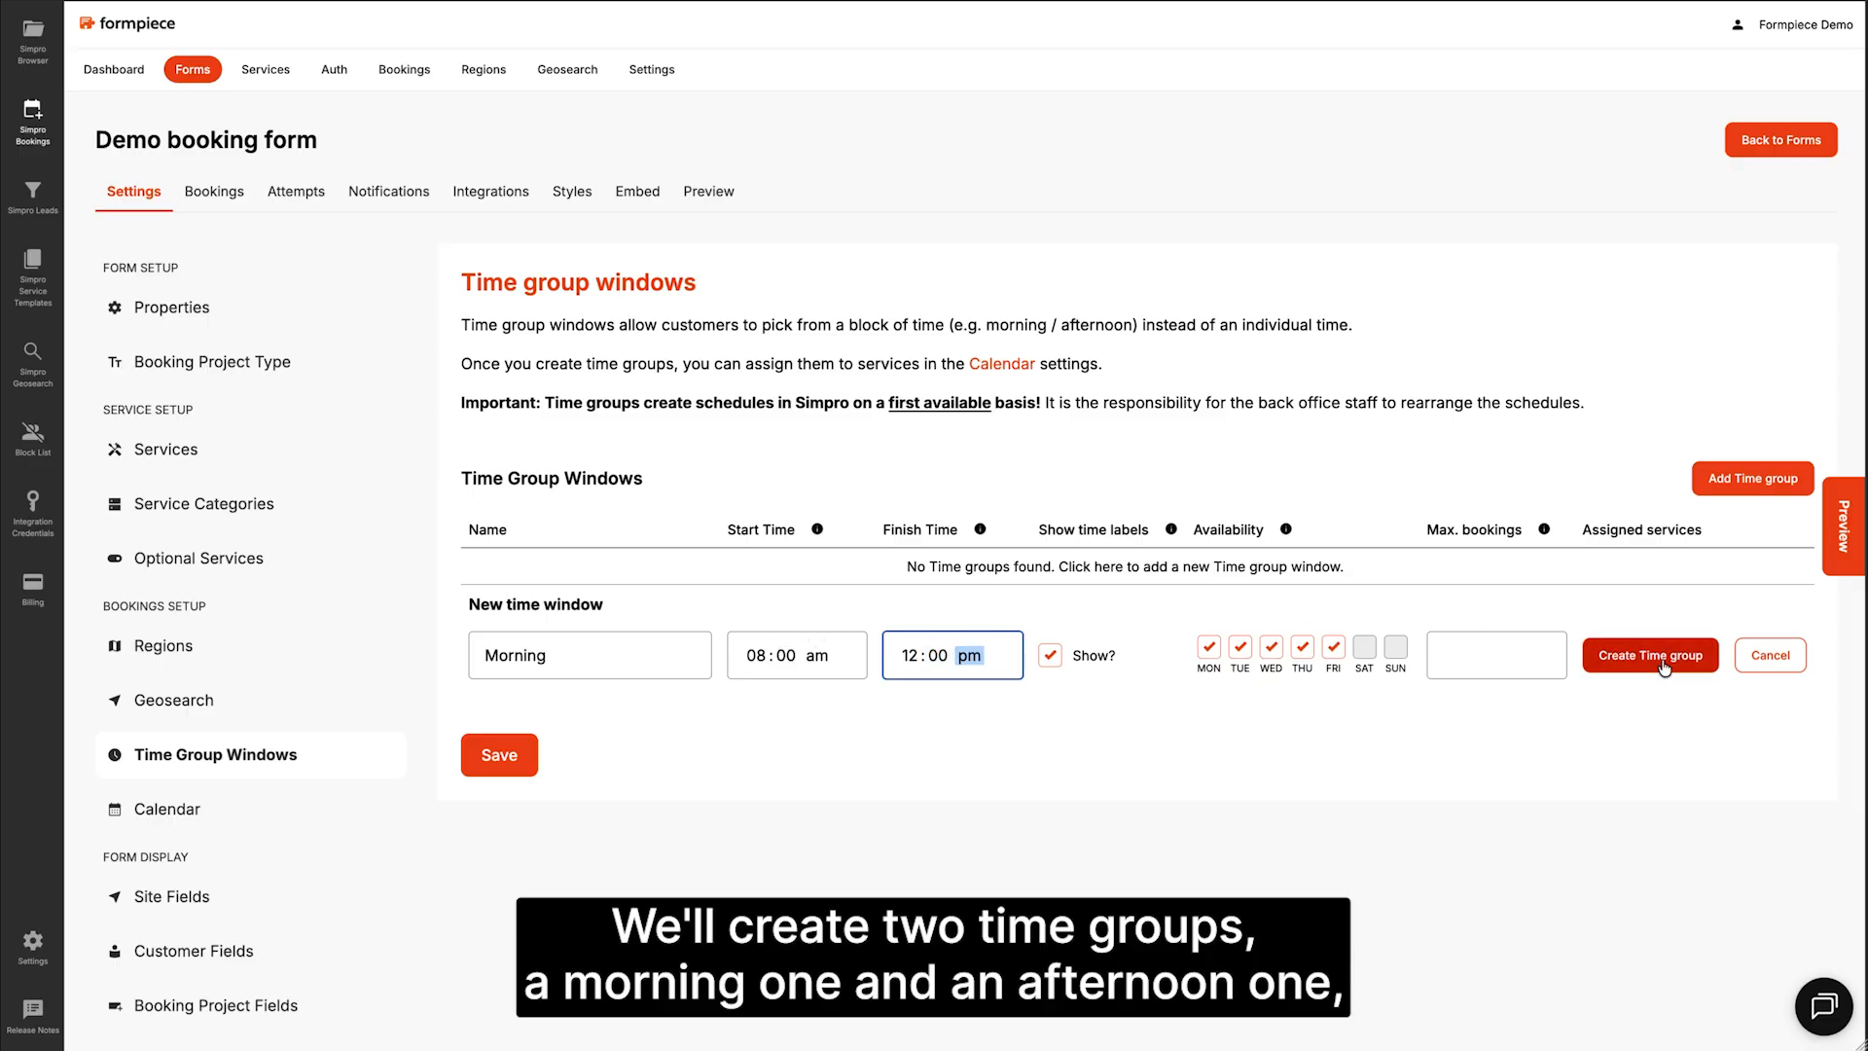
# Step: Create an Afternoon time group from 01:00 pm to 05:00 pm and save the time groups
pyautogui.click(1714, 491)
pyautogui.click(569, 691)
pyautogui.write('Afternoon')
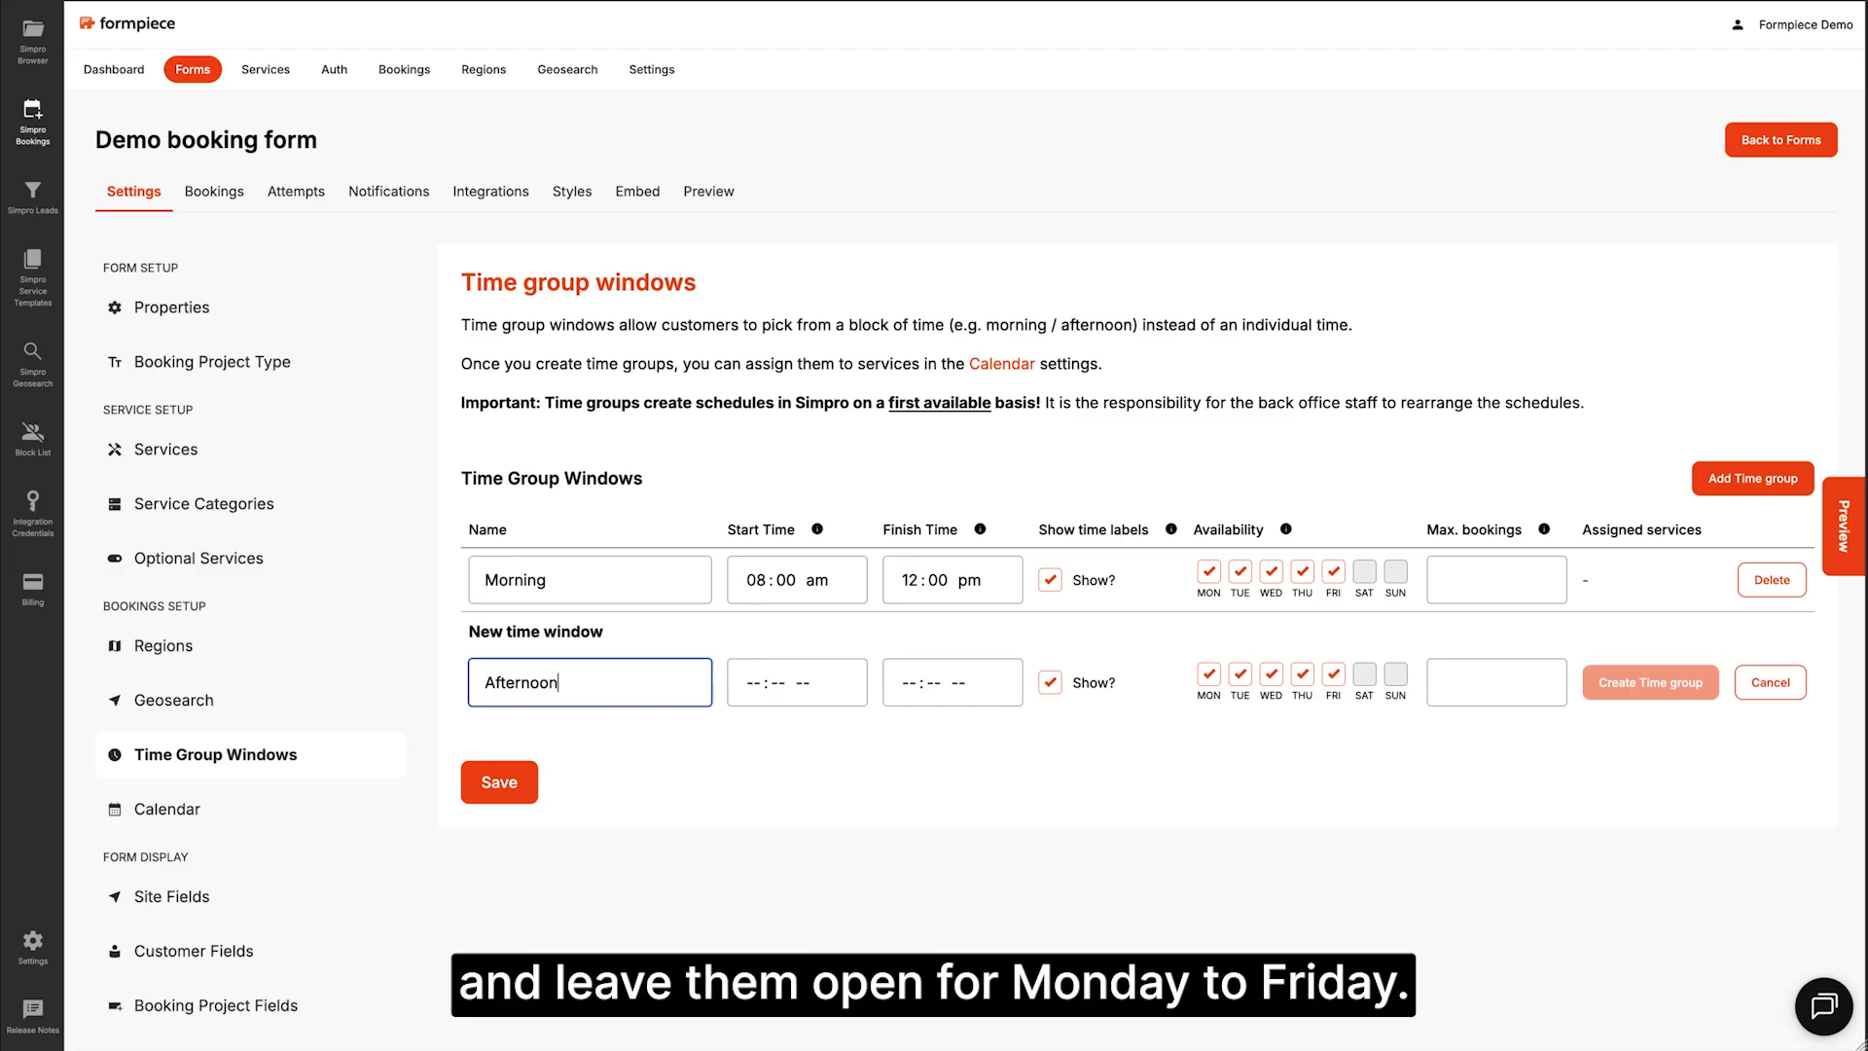
pyautogui.press('Tab')
pyautogui.write('0100p')
pyautogui.press('Tab')
pyautogui.write('0500p')
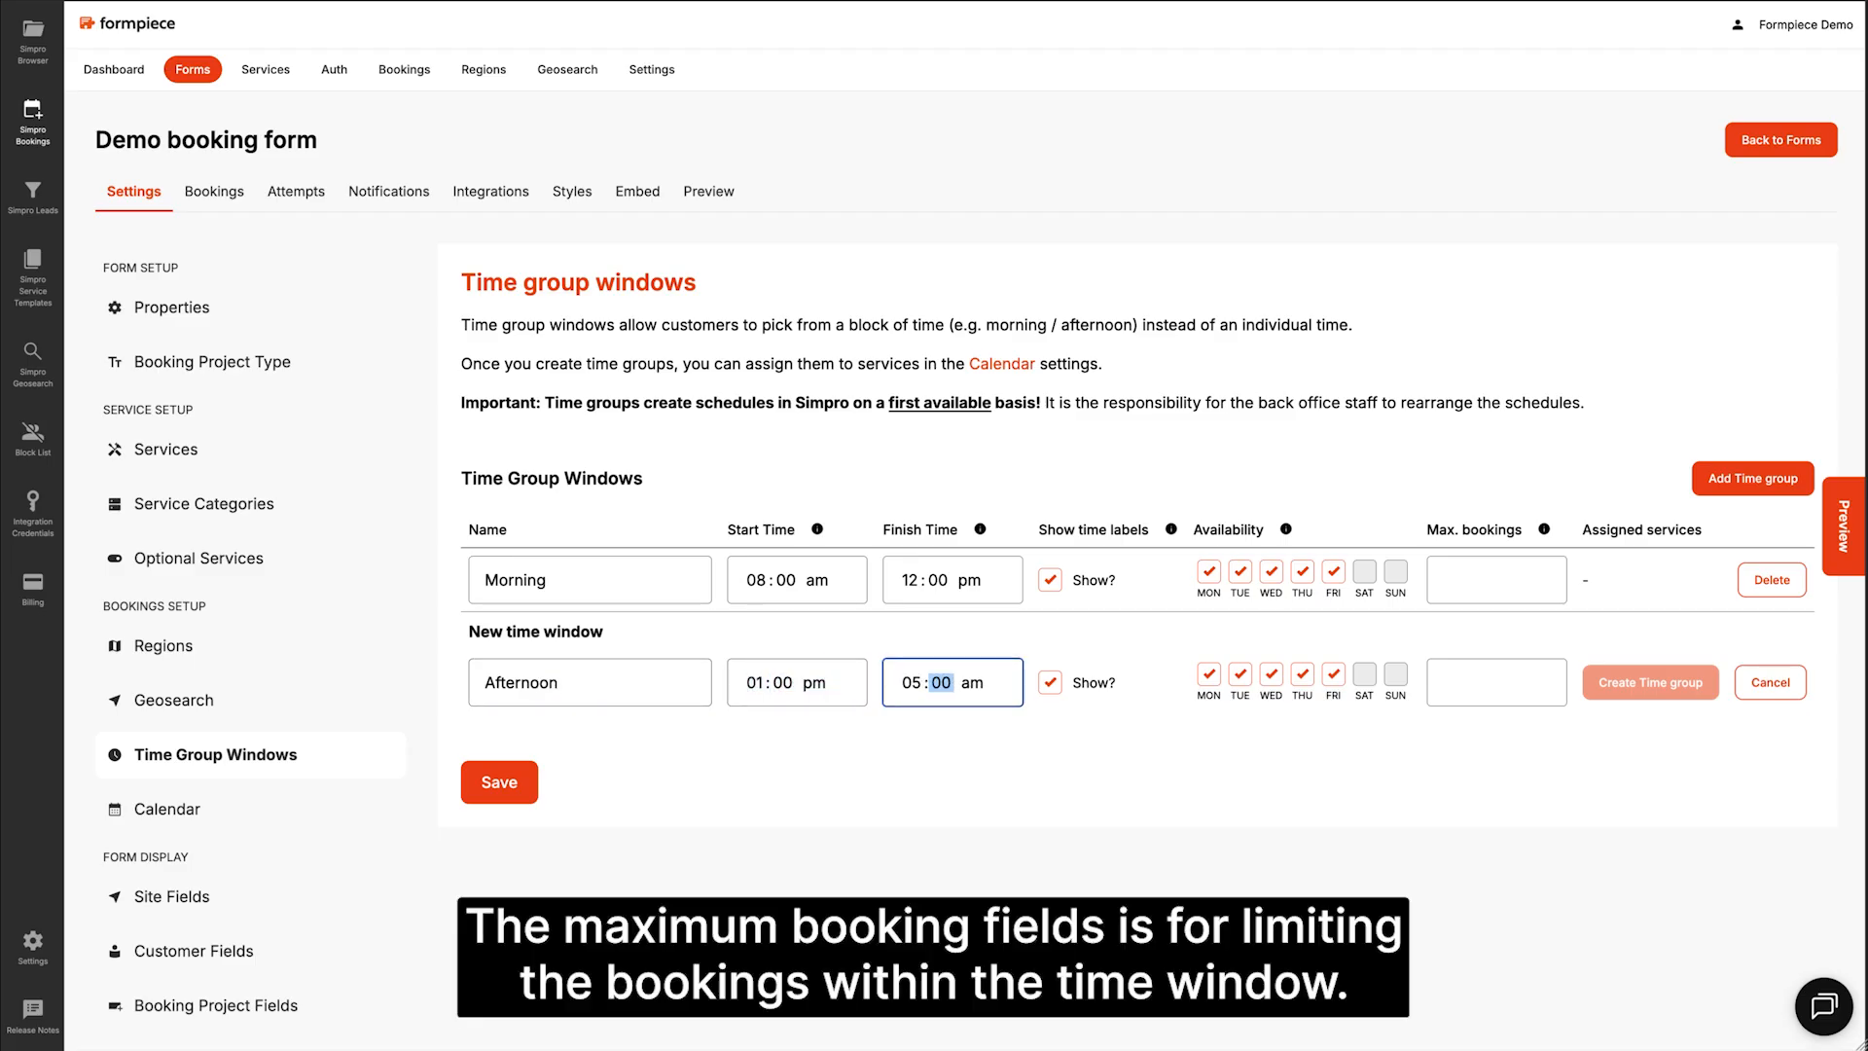
pyautogui.click(1650, 682)
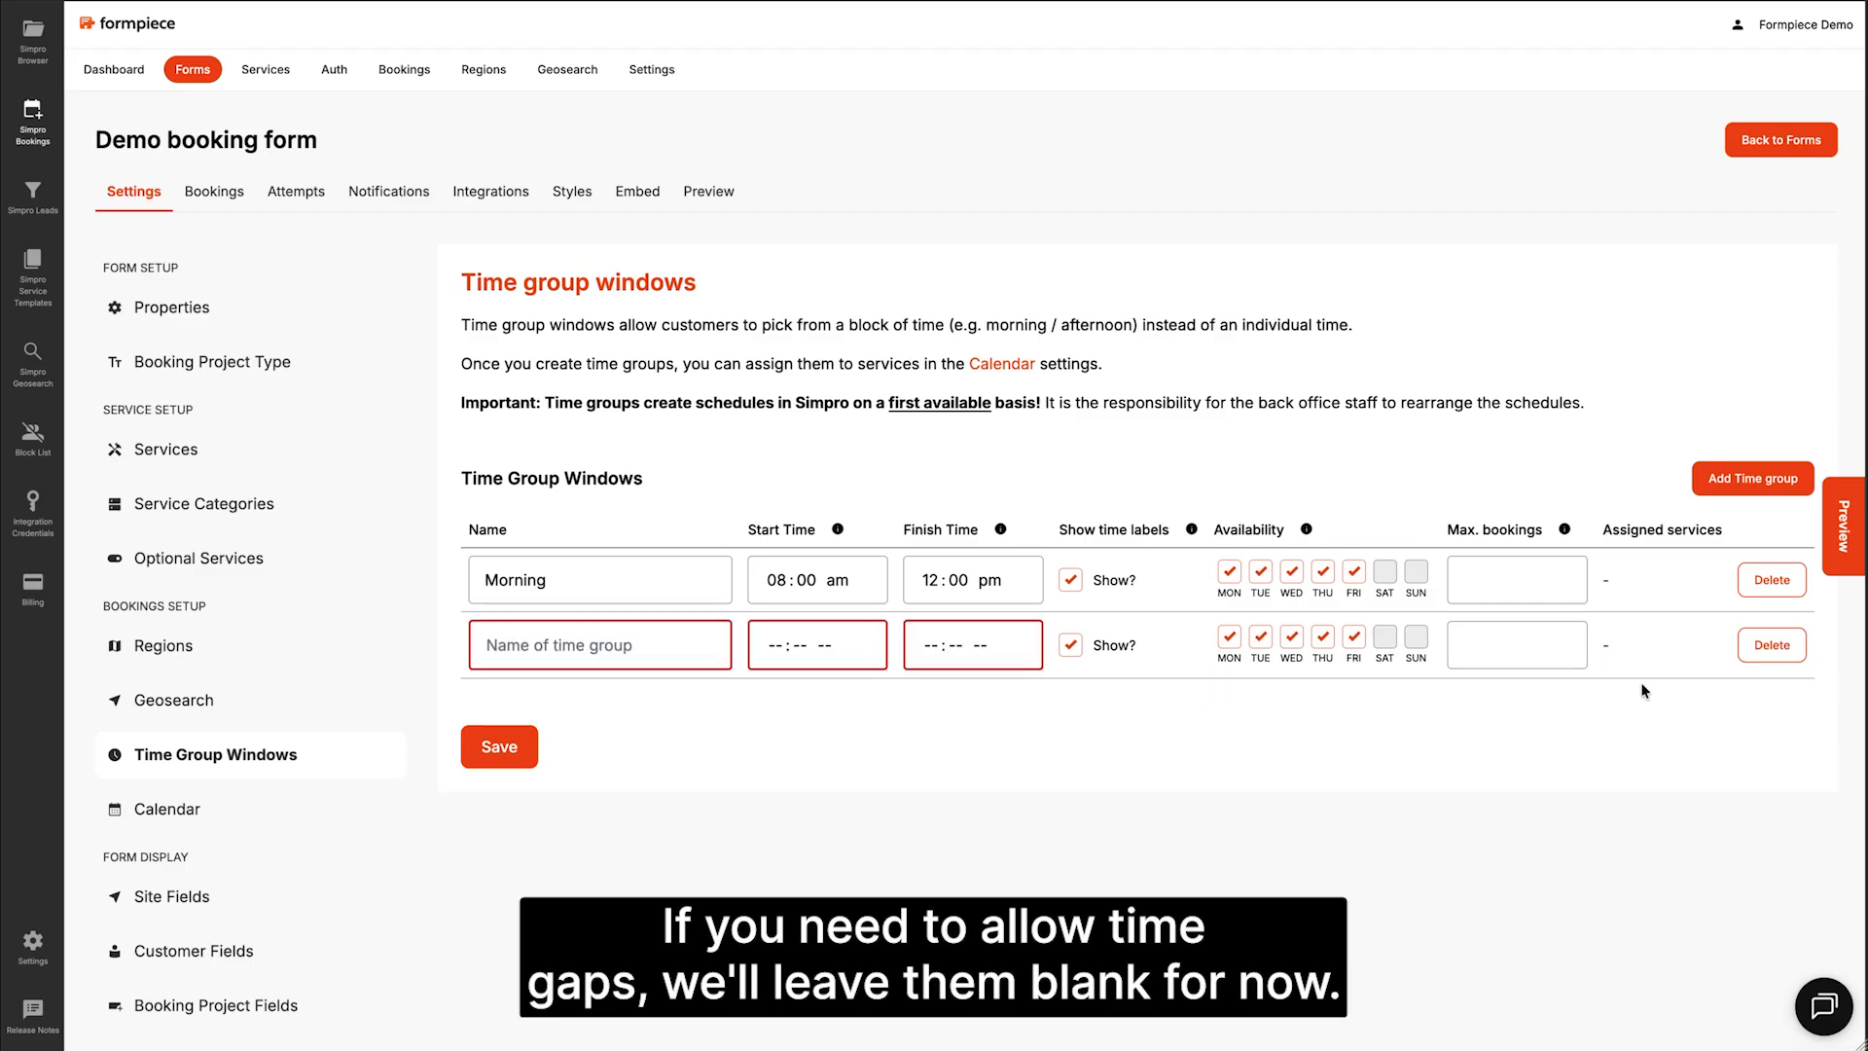
pyautogui.click(496, 745)
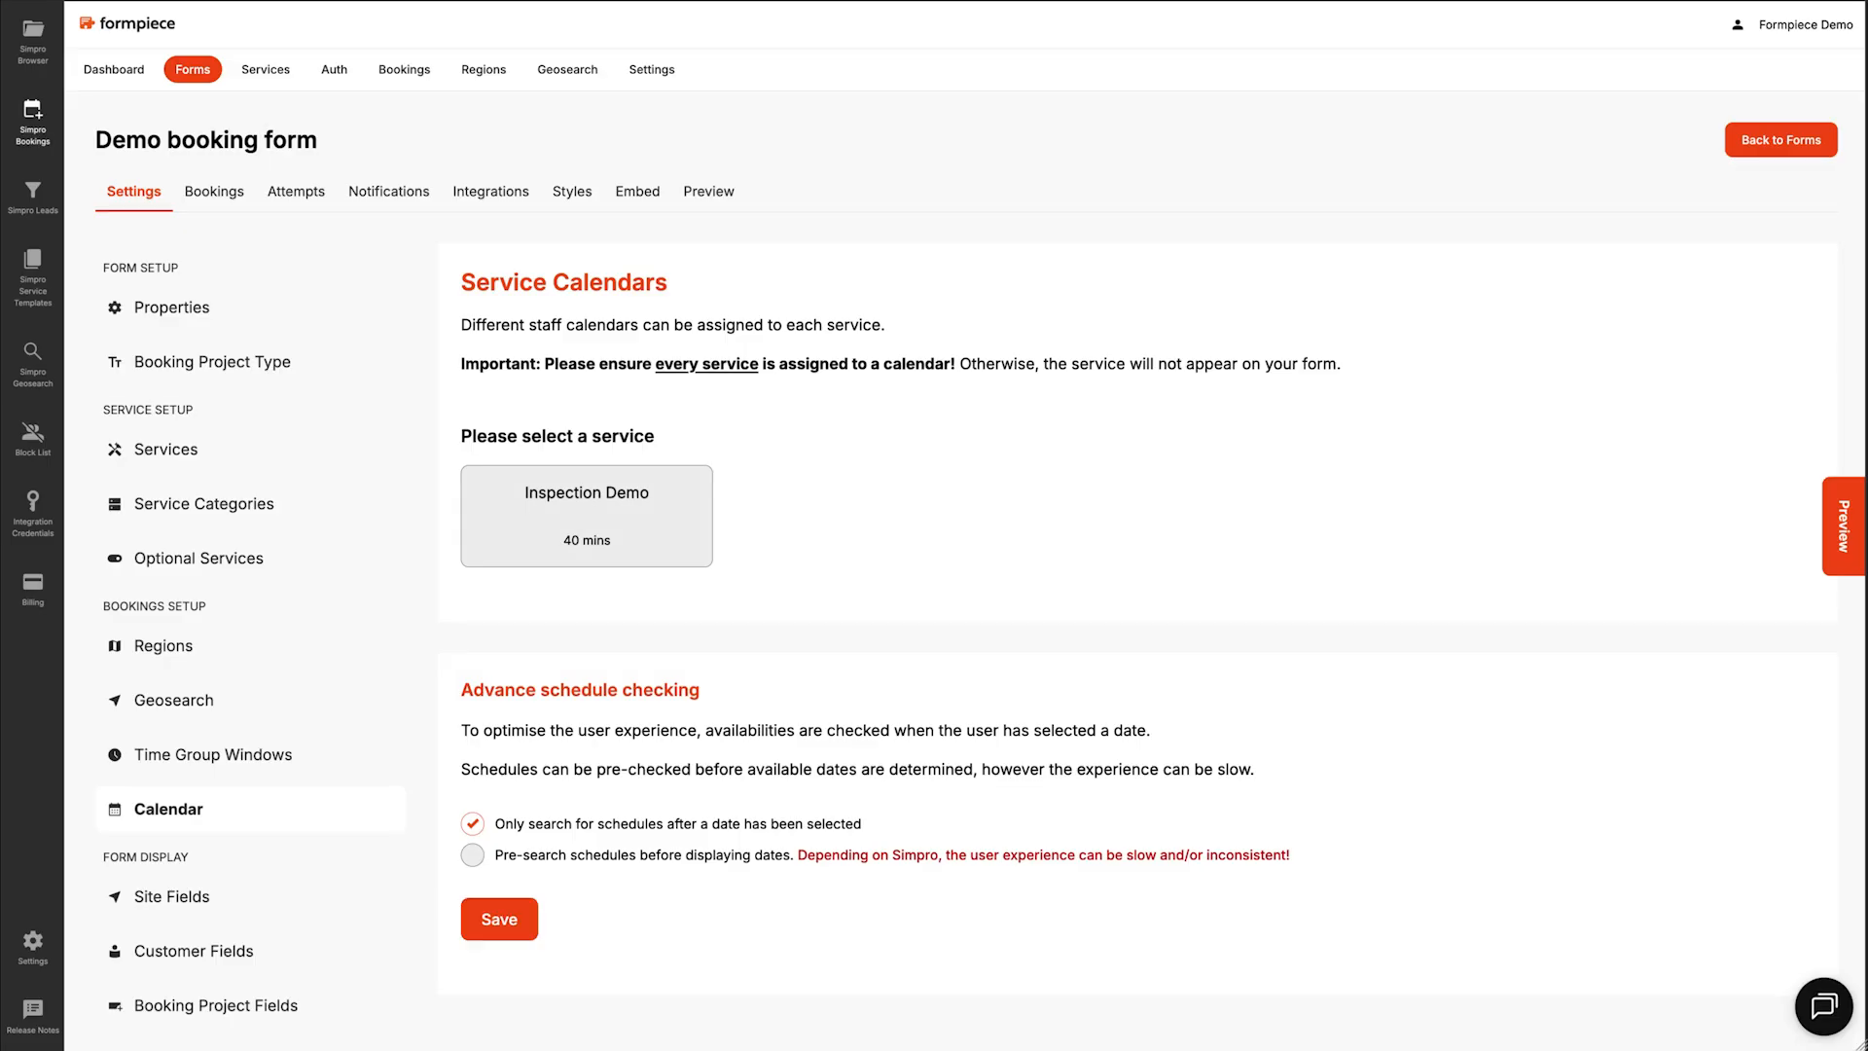
# Step: Set Inspection Demo to offer availability by the Morning and Afternoon time groups
pyautogui.click(569, 547)
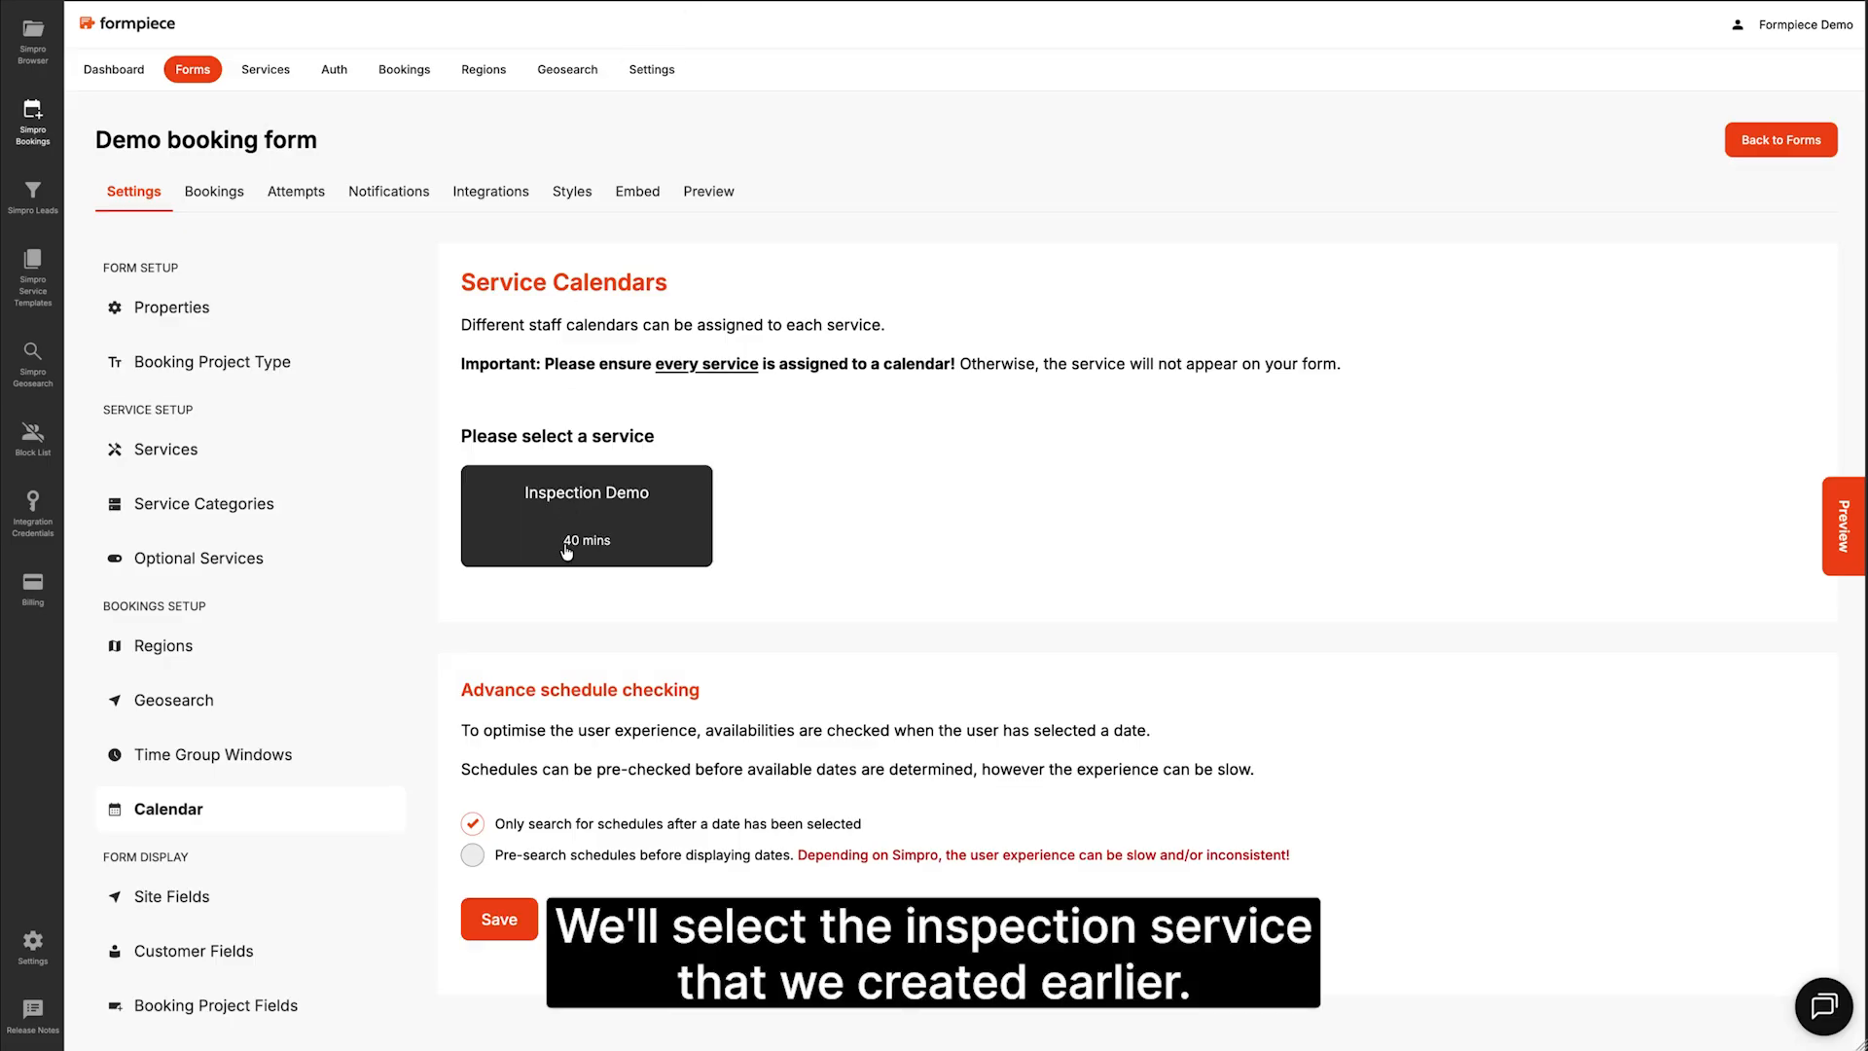
pyautogui.click(564, 537)
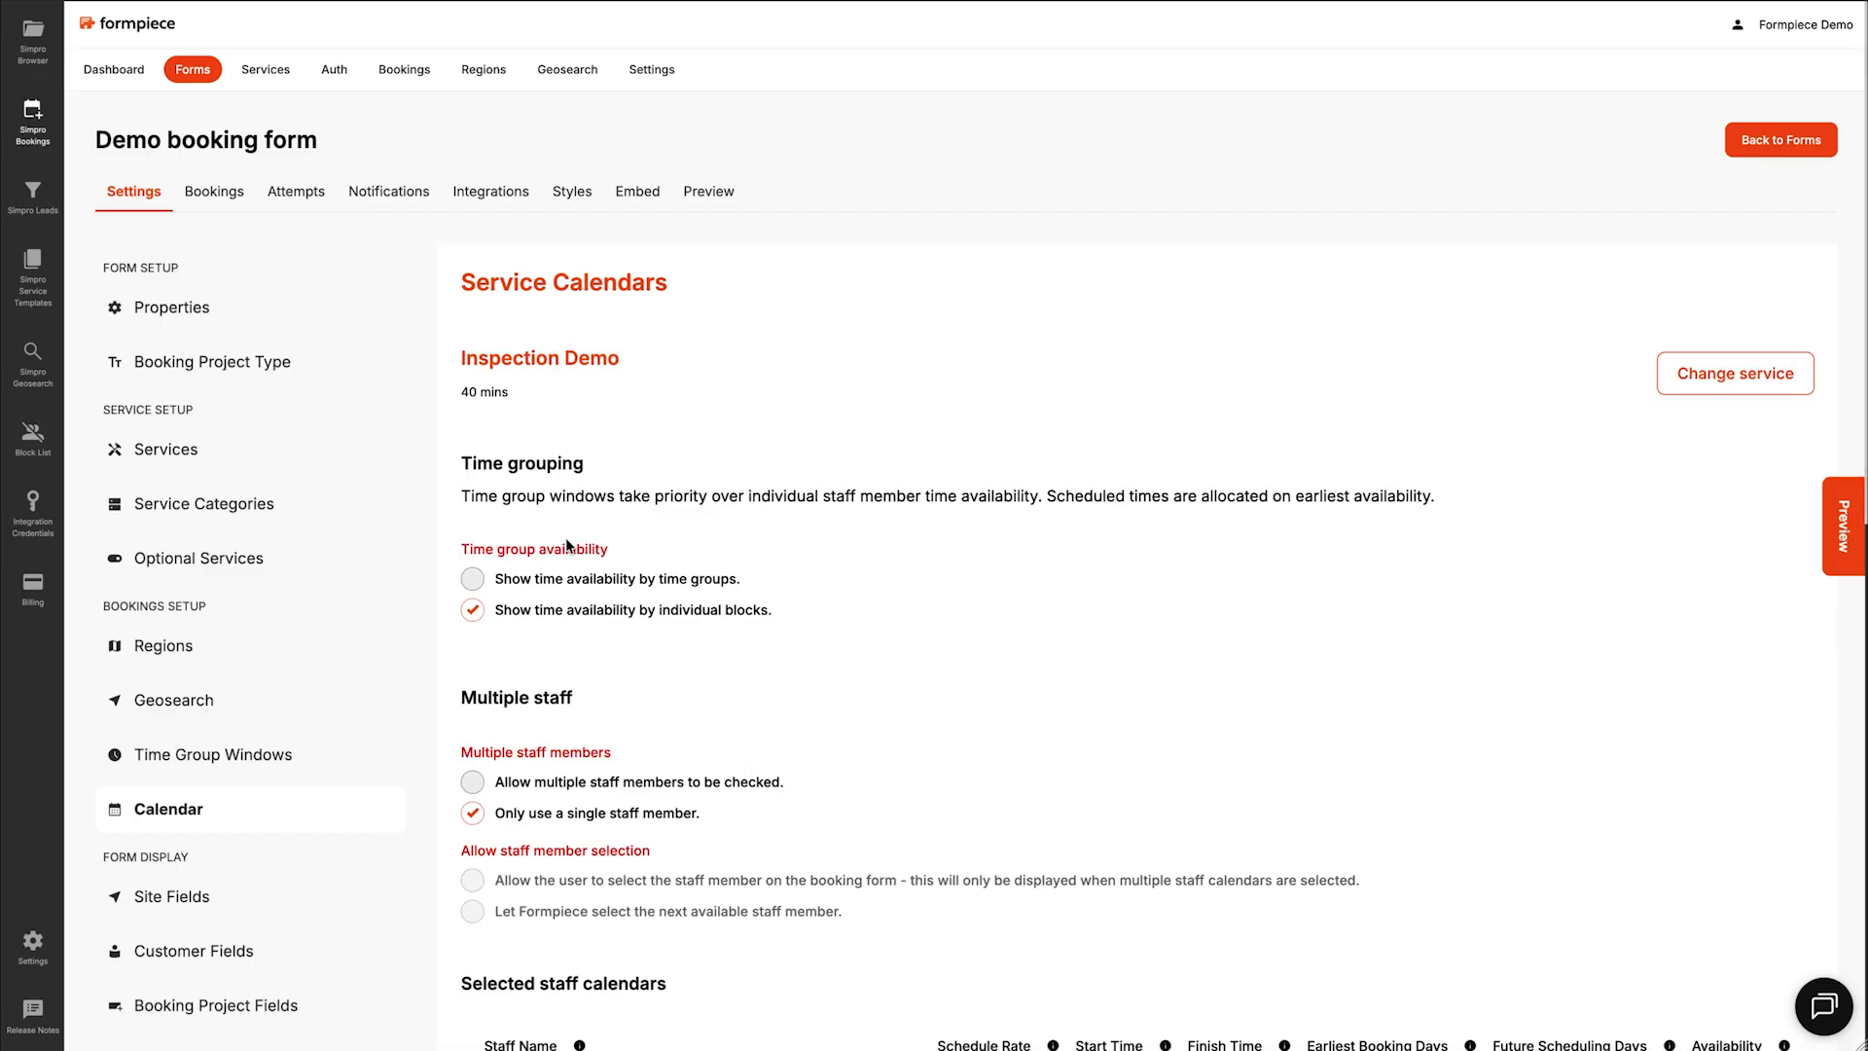
pyautogui.click(569, 583)
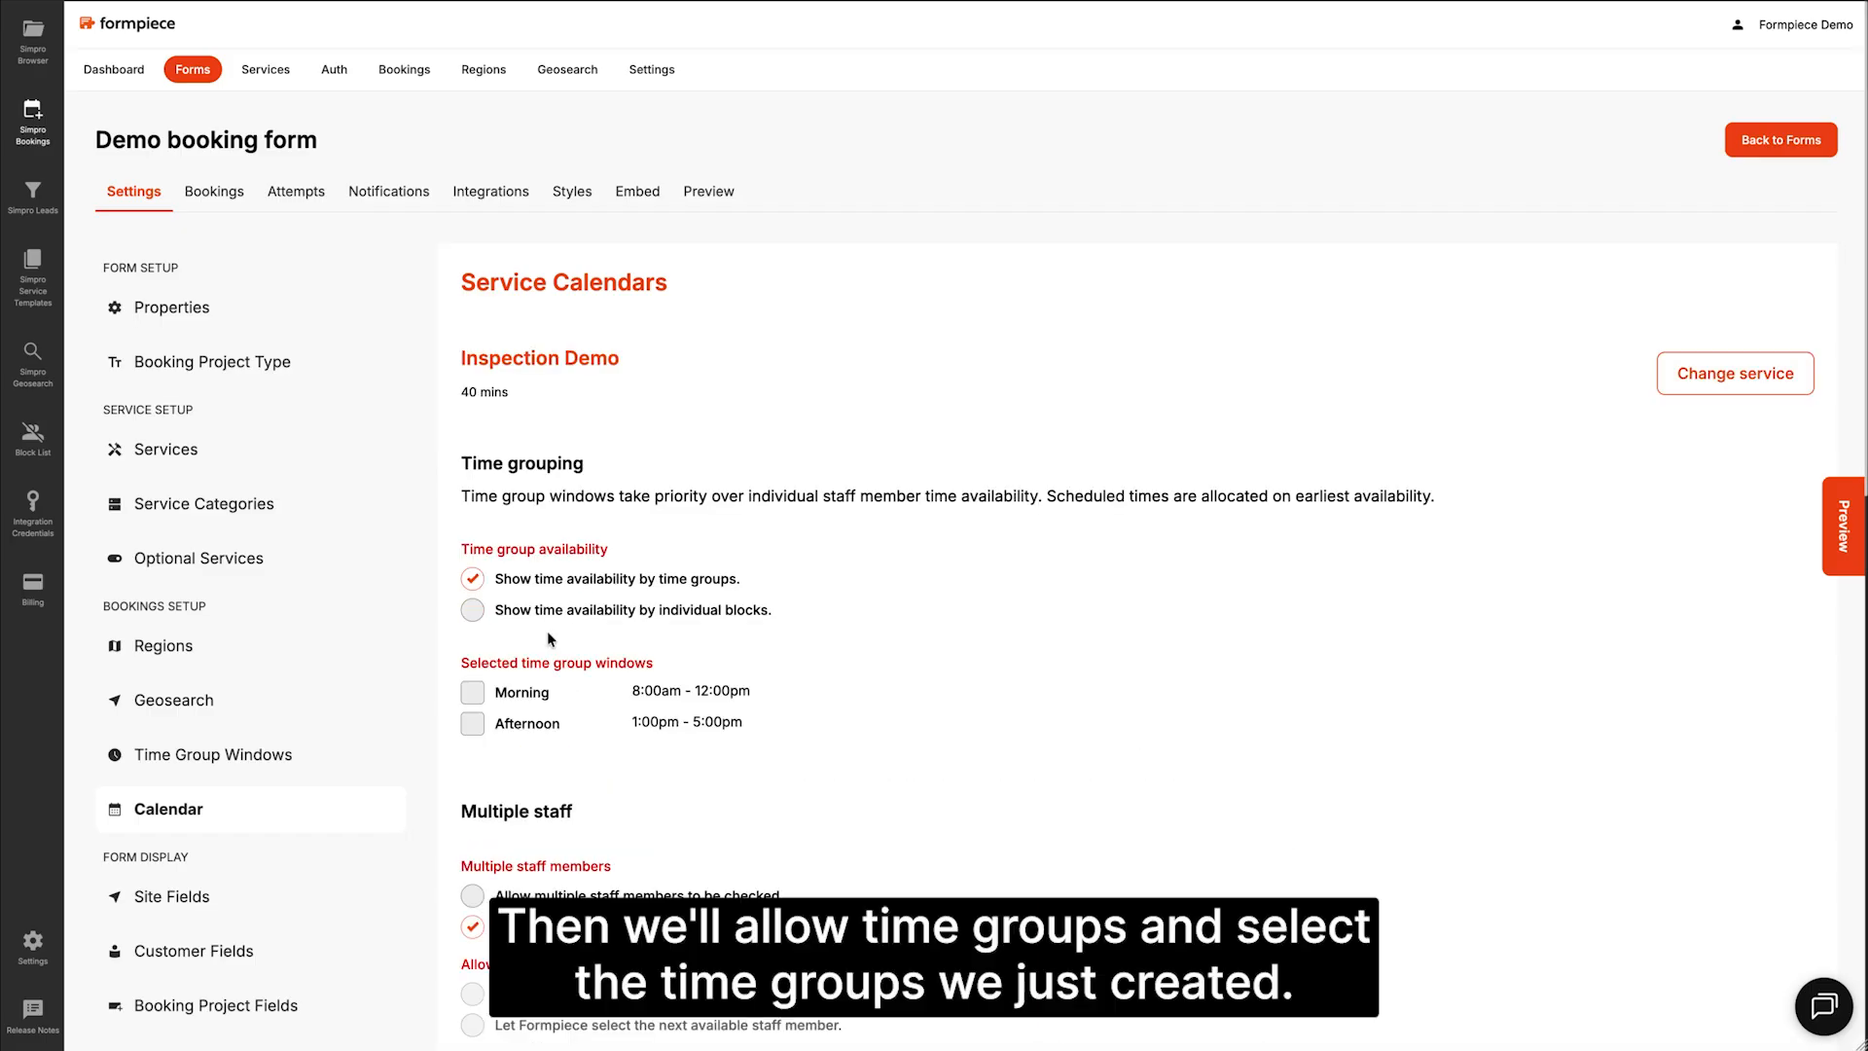
pyautogui.click(522, 706)
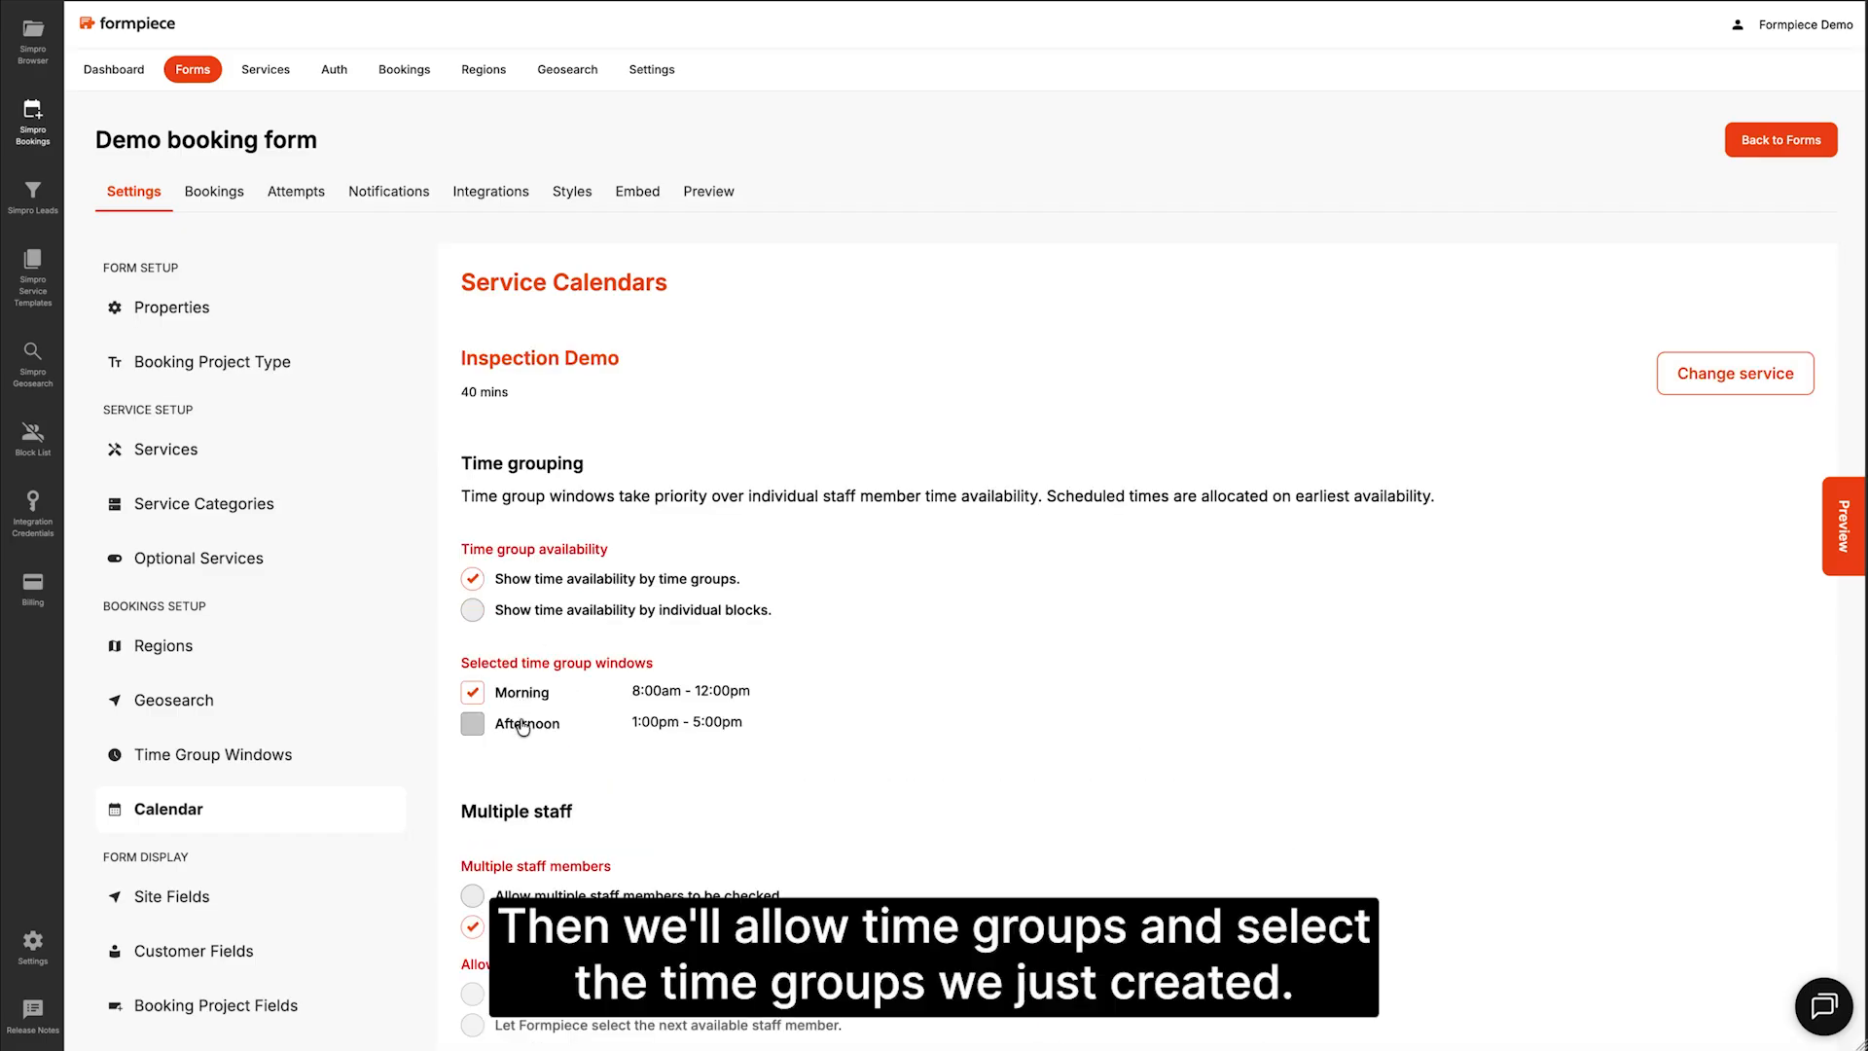
pyautogui.click(523, 718)
# Step: Add the demo employee's calendar to Inspection Demo, active, at Formpiece Demo Rate
pyautogui.scroll(-5, 530, 710)
pyautogui.scroll(-4, 535, 700)
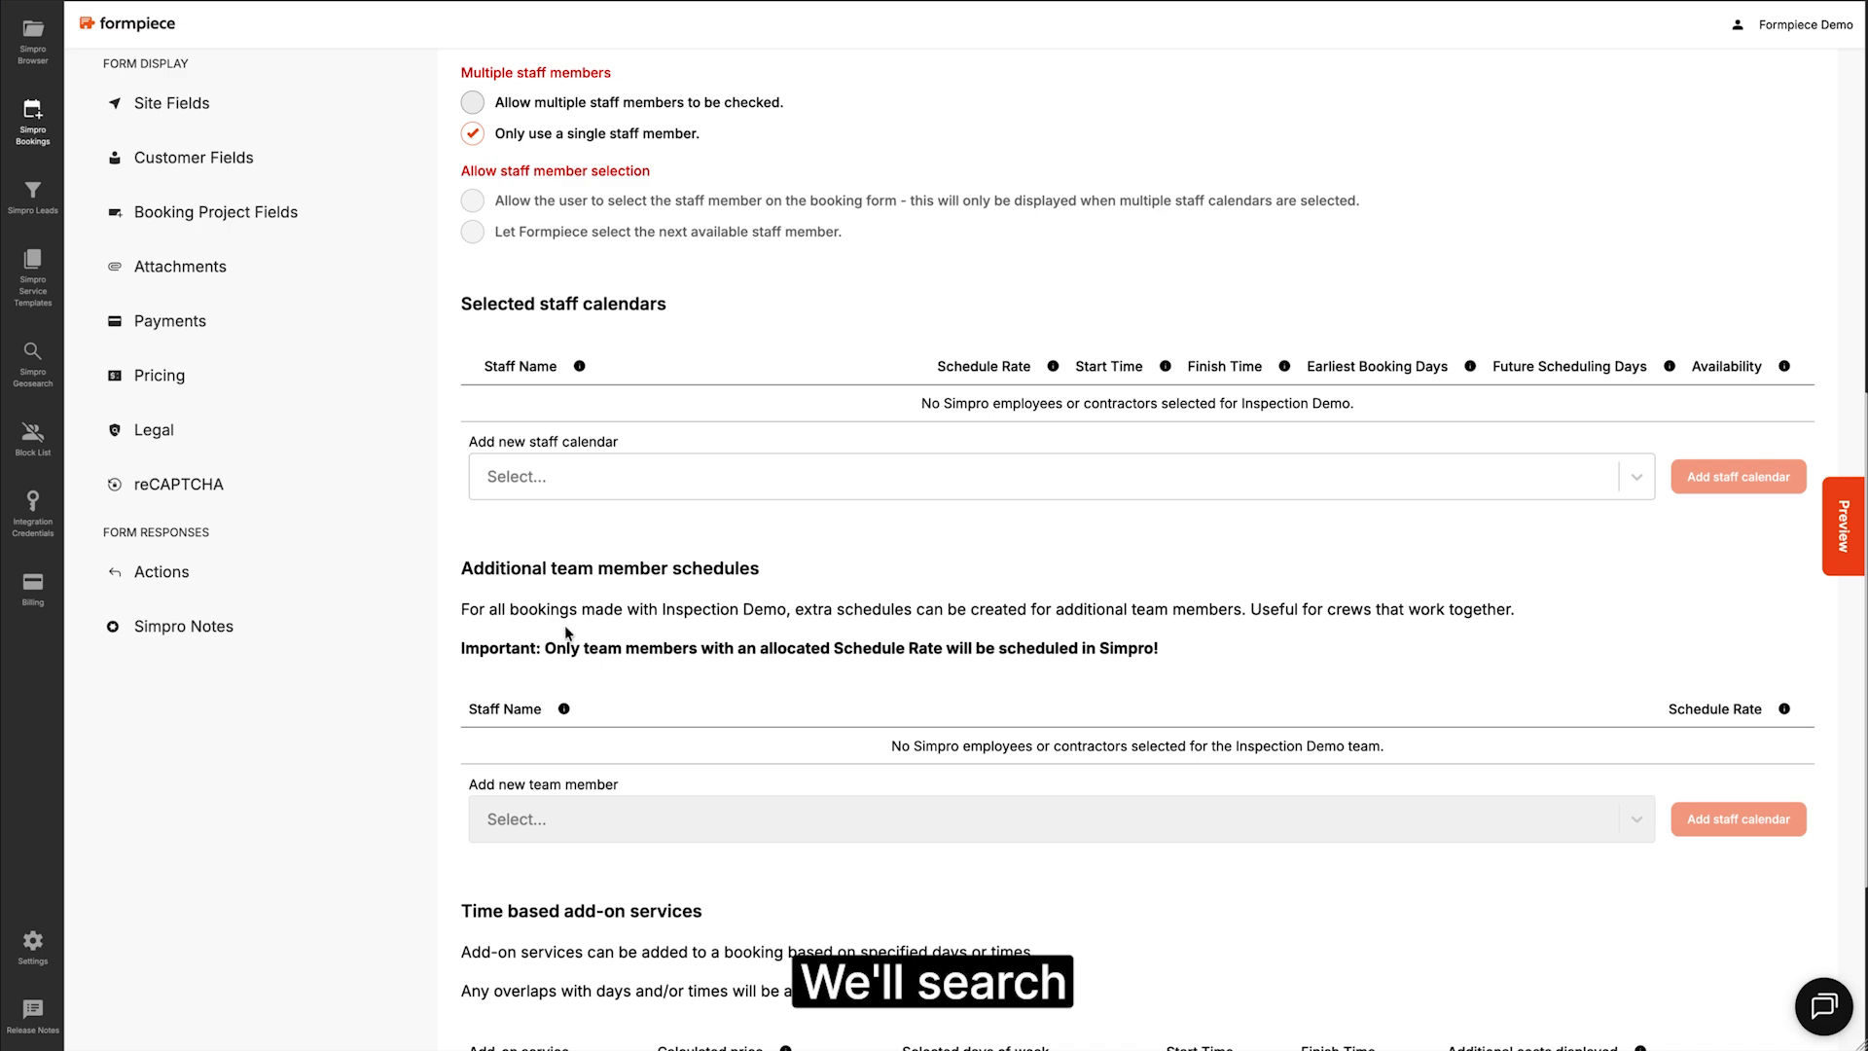
pyautogui.click(574, 467)
pyautogui.write('form')
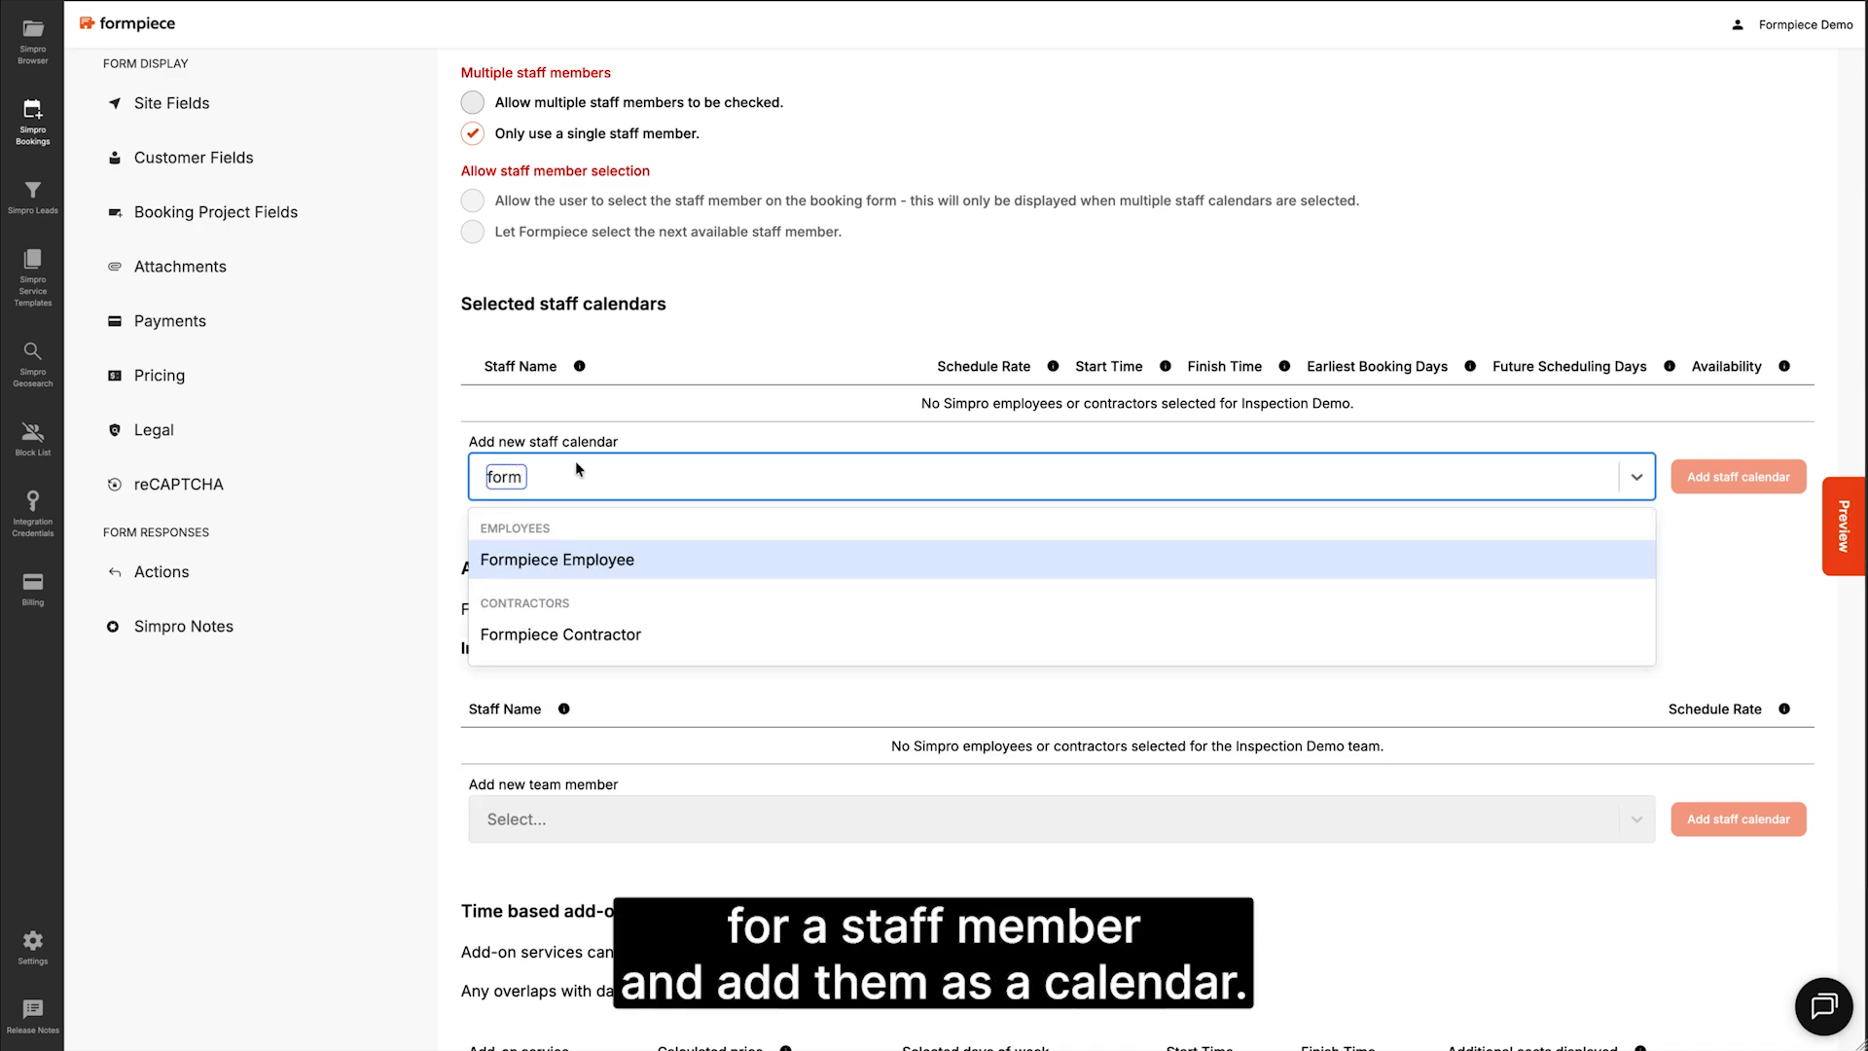
pyautogui.click(604, 560)
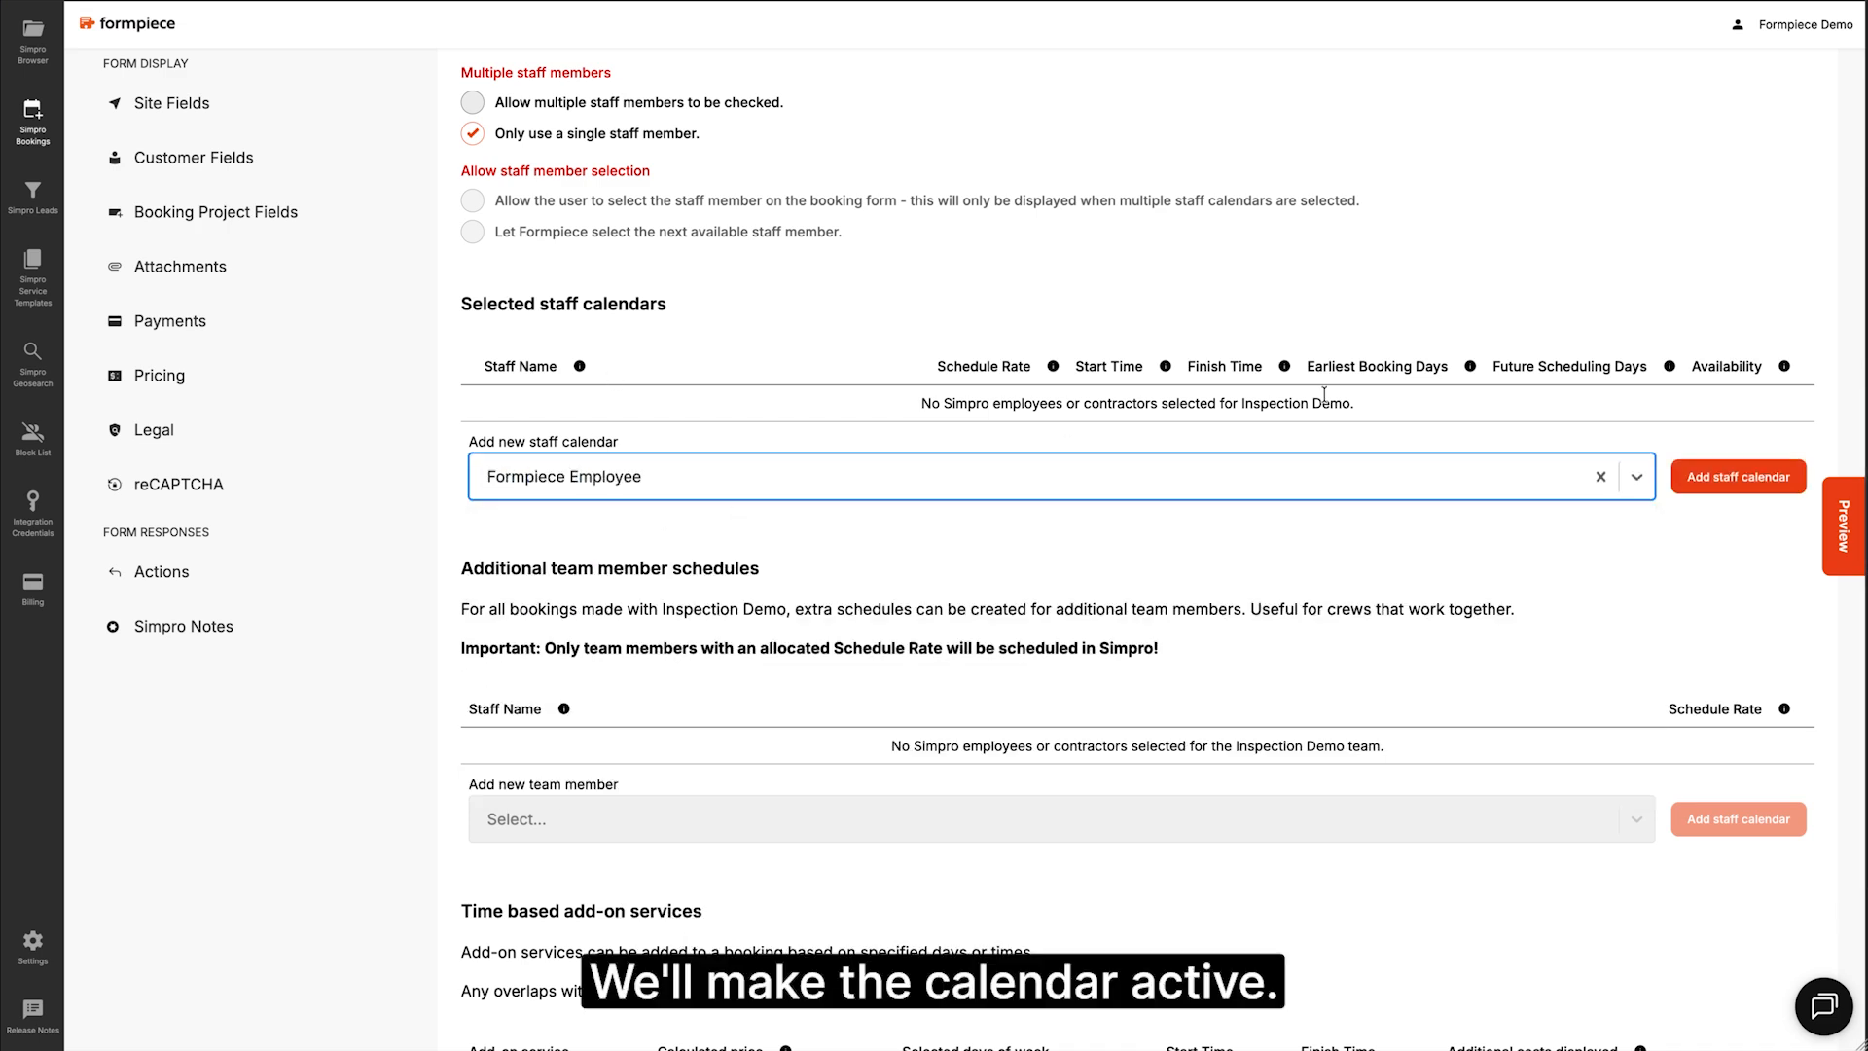
pyautogui.click(1698, 476)
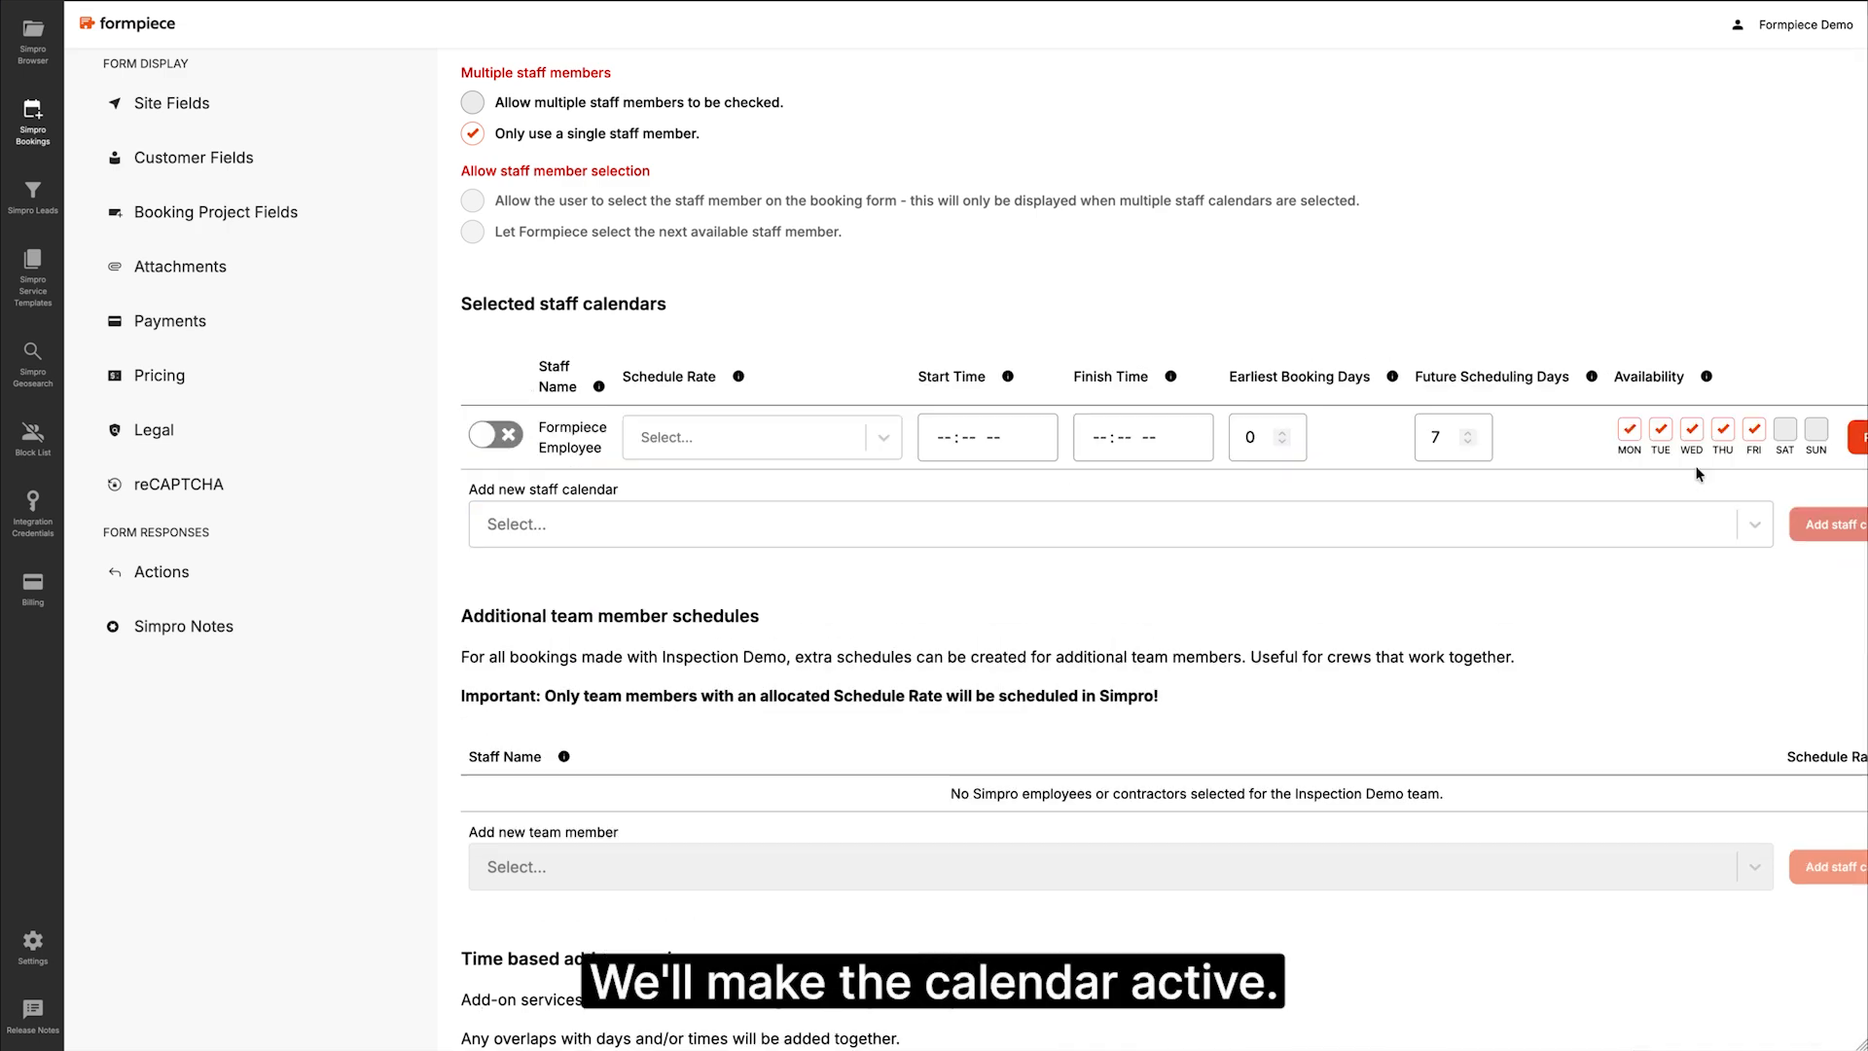
pyautogui.click(487, 437)
pyautogui.click(744, 438)
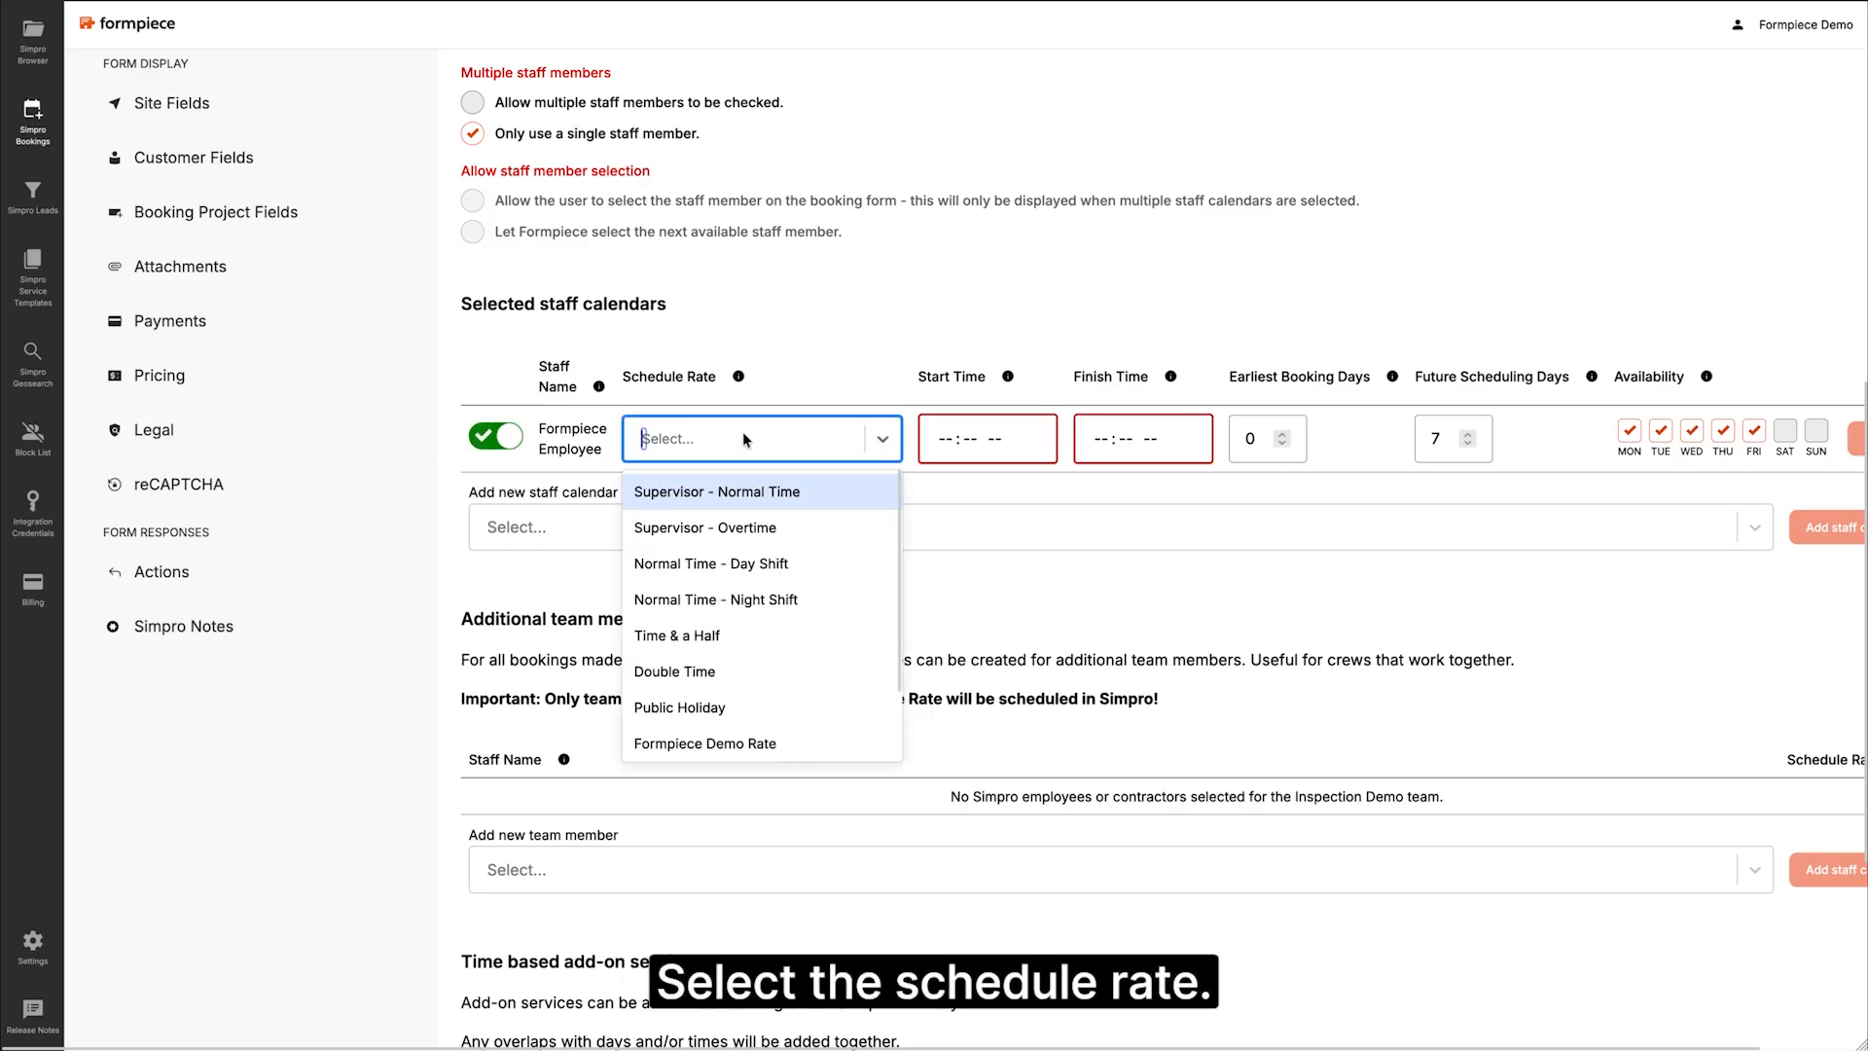
pyautogui.click(739, 743)
# Step: Set staff hours to 08:00 am–05:00 pm with 14 future scheduling days, and save
pyautogui.click(944, 438)
pyautogui.write('8:00 am')
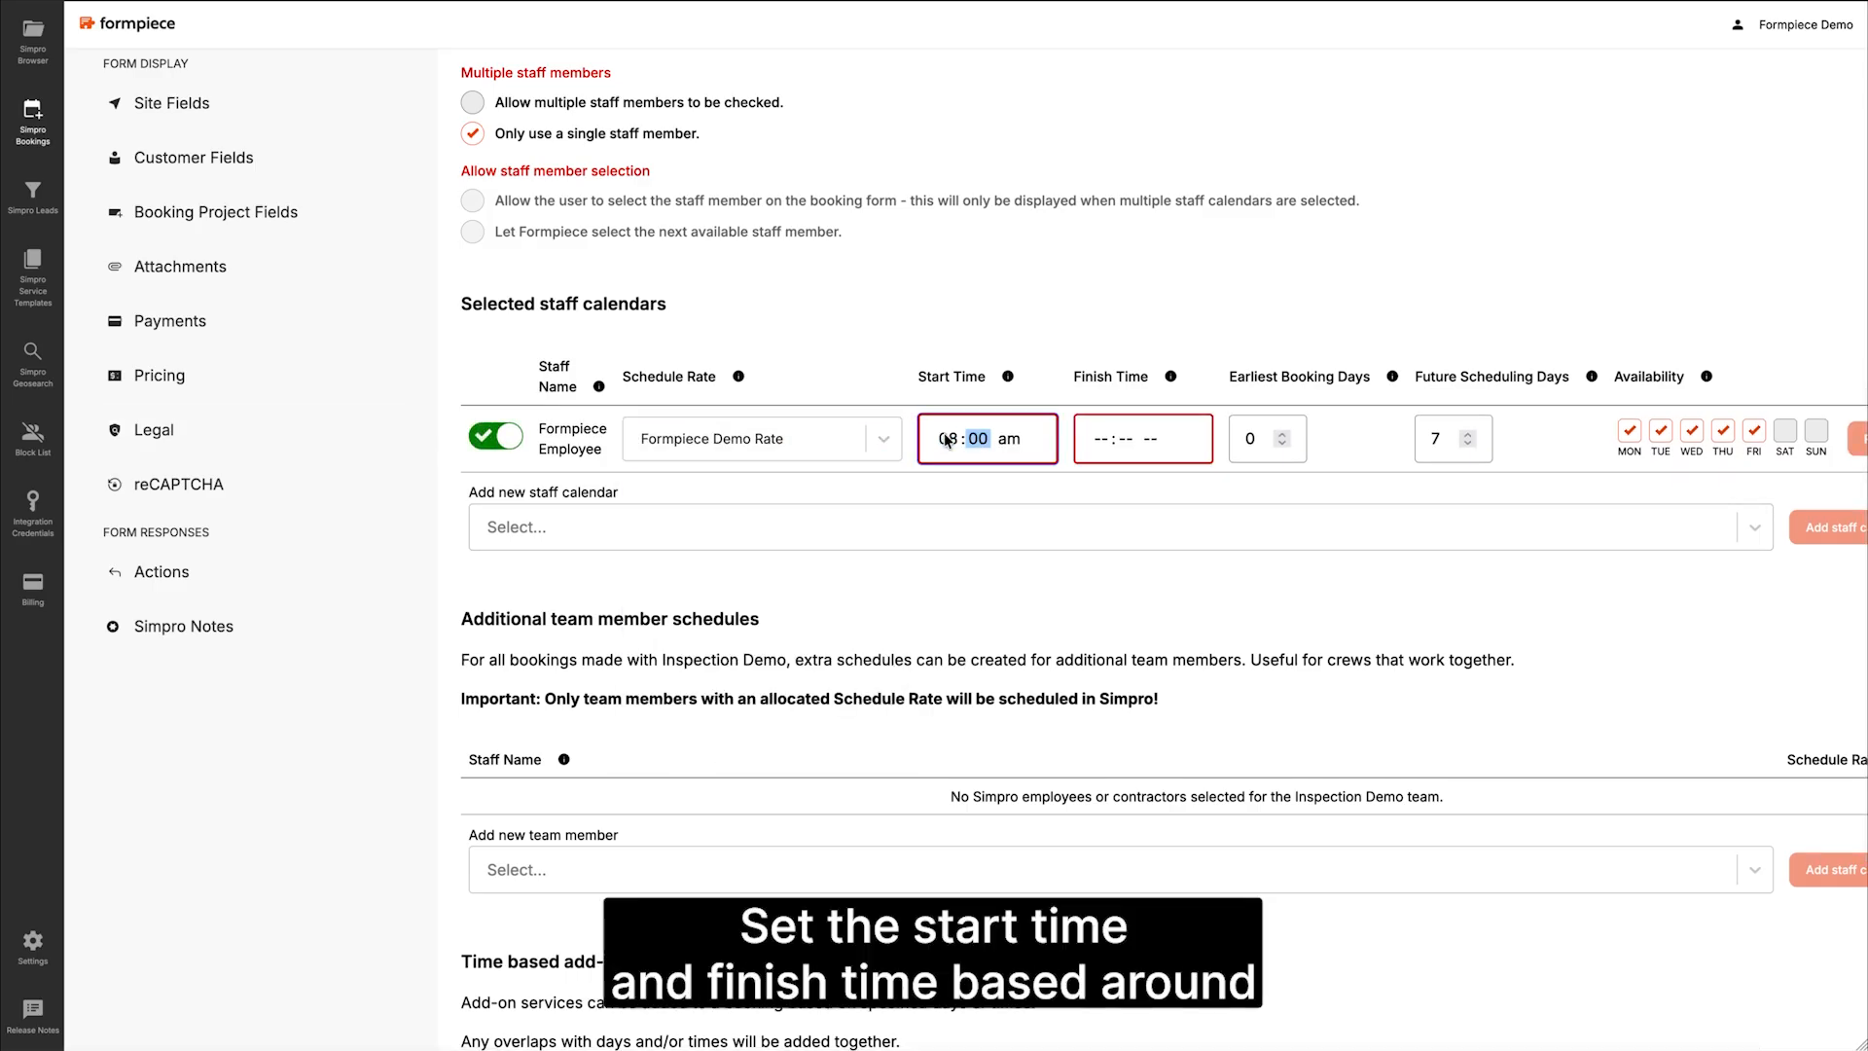
pyautogui.press('Tab')
pyautogui.write('50')
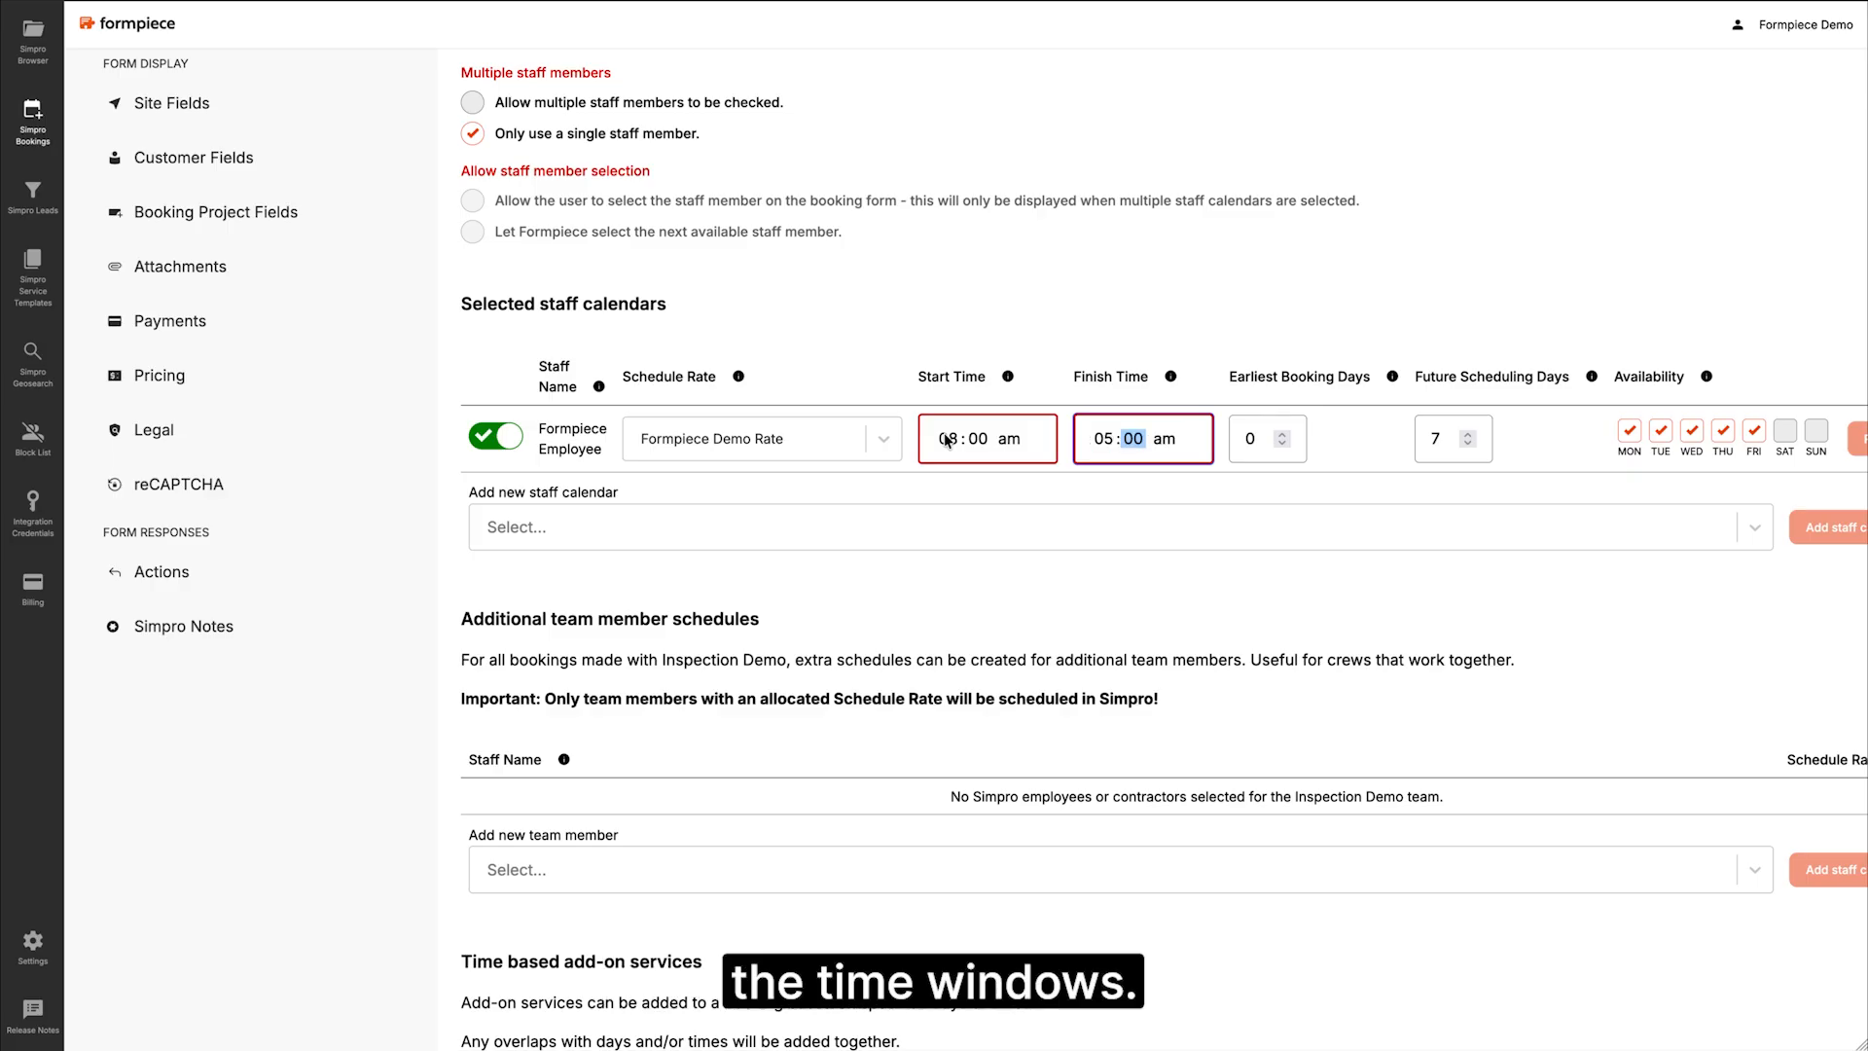
pyautogui.press('Tab')
pyautogui.write('p')
pyautogui.press('Tab')
pyautogui.press('Tab')
pyautogui.write('14')
pyautogui.scroll(-4, 1083, 552)
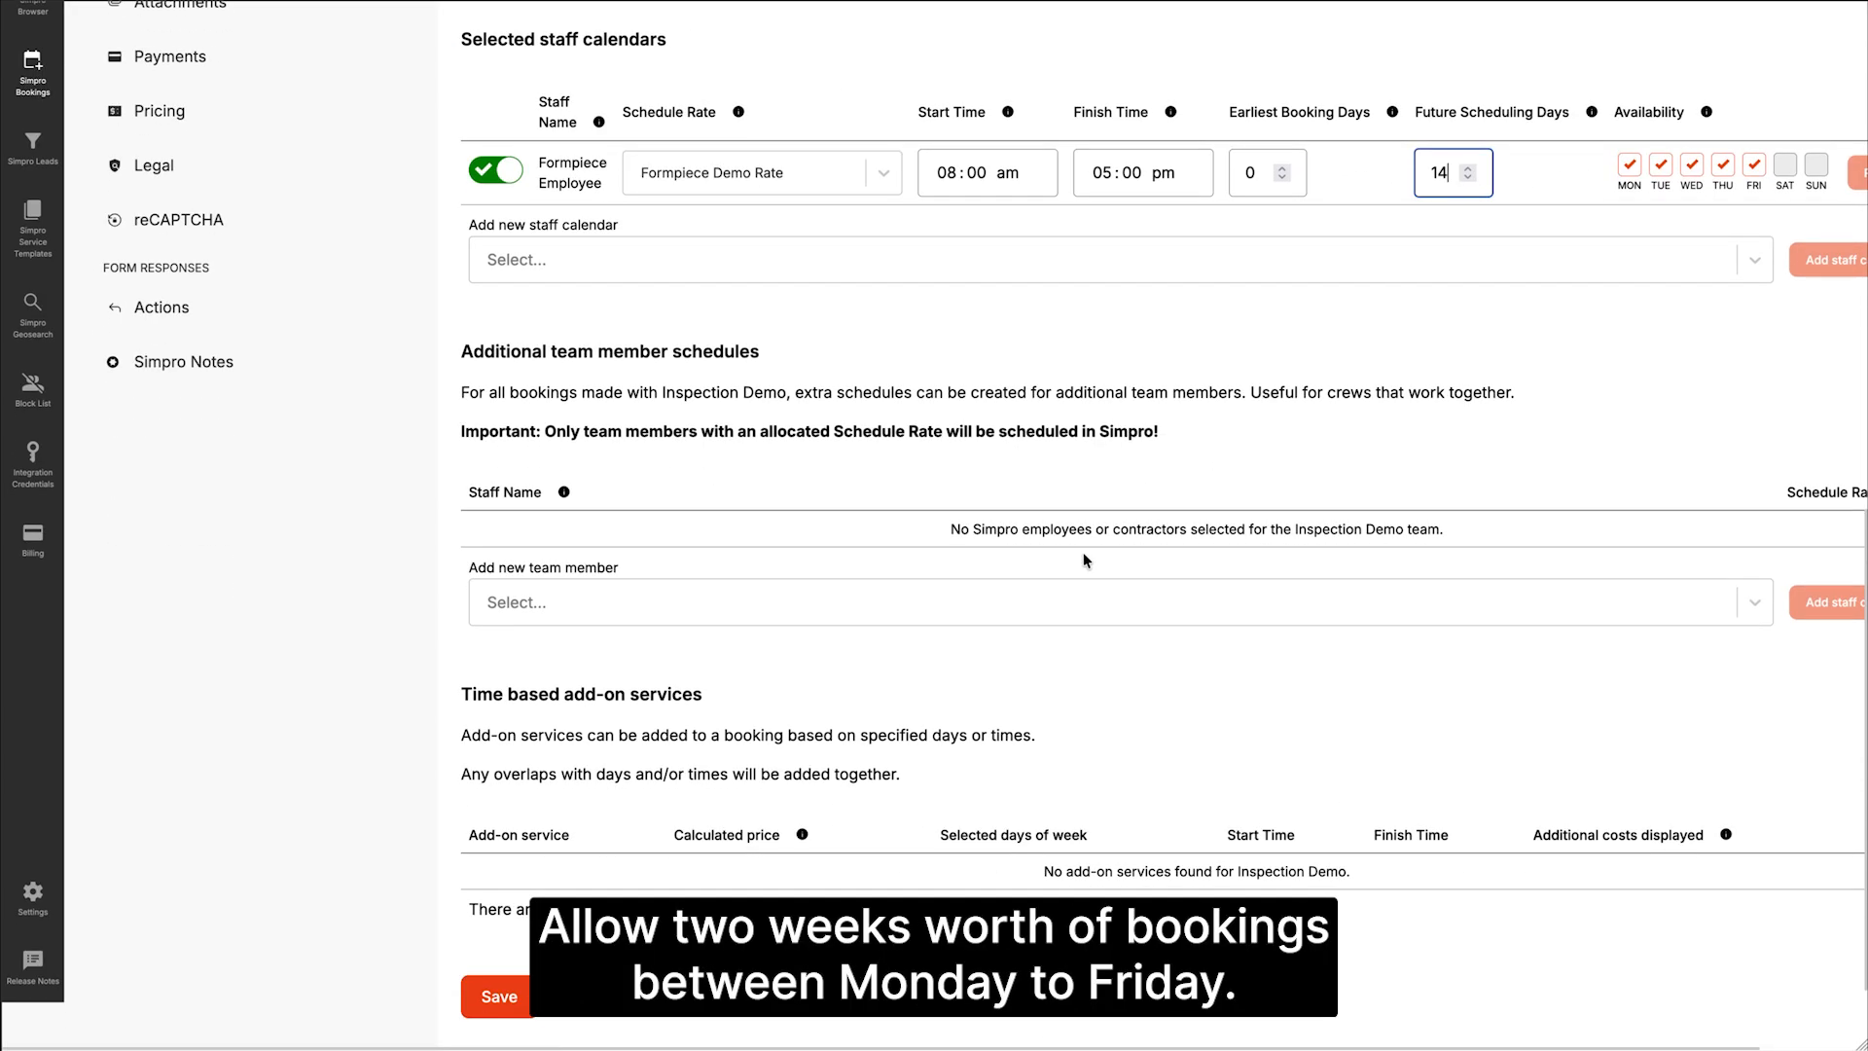
pyautogui.click(504, 882)
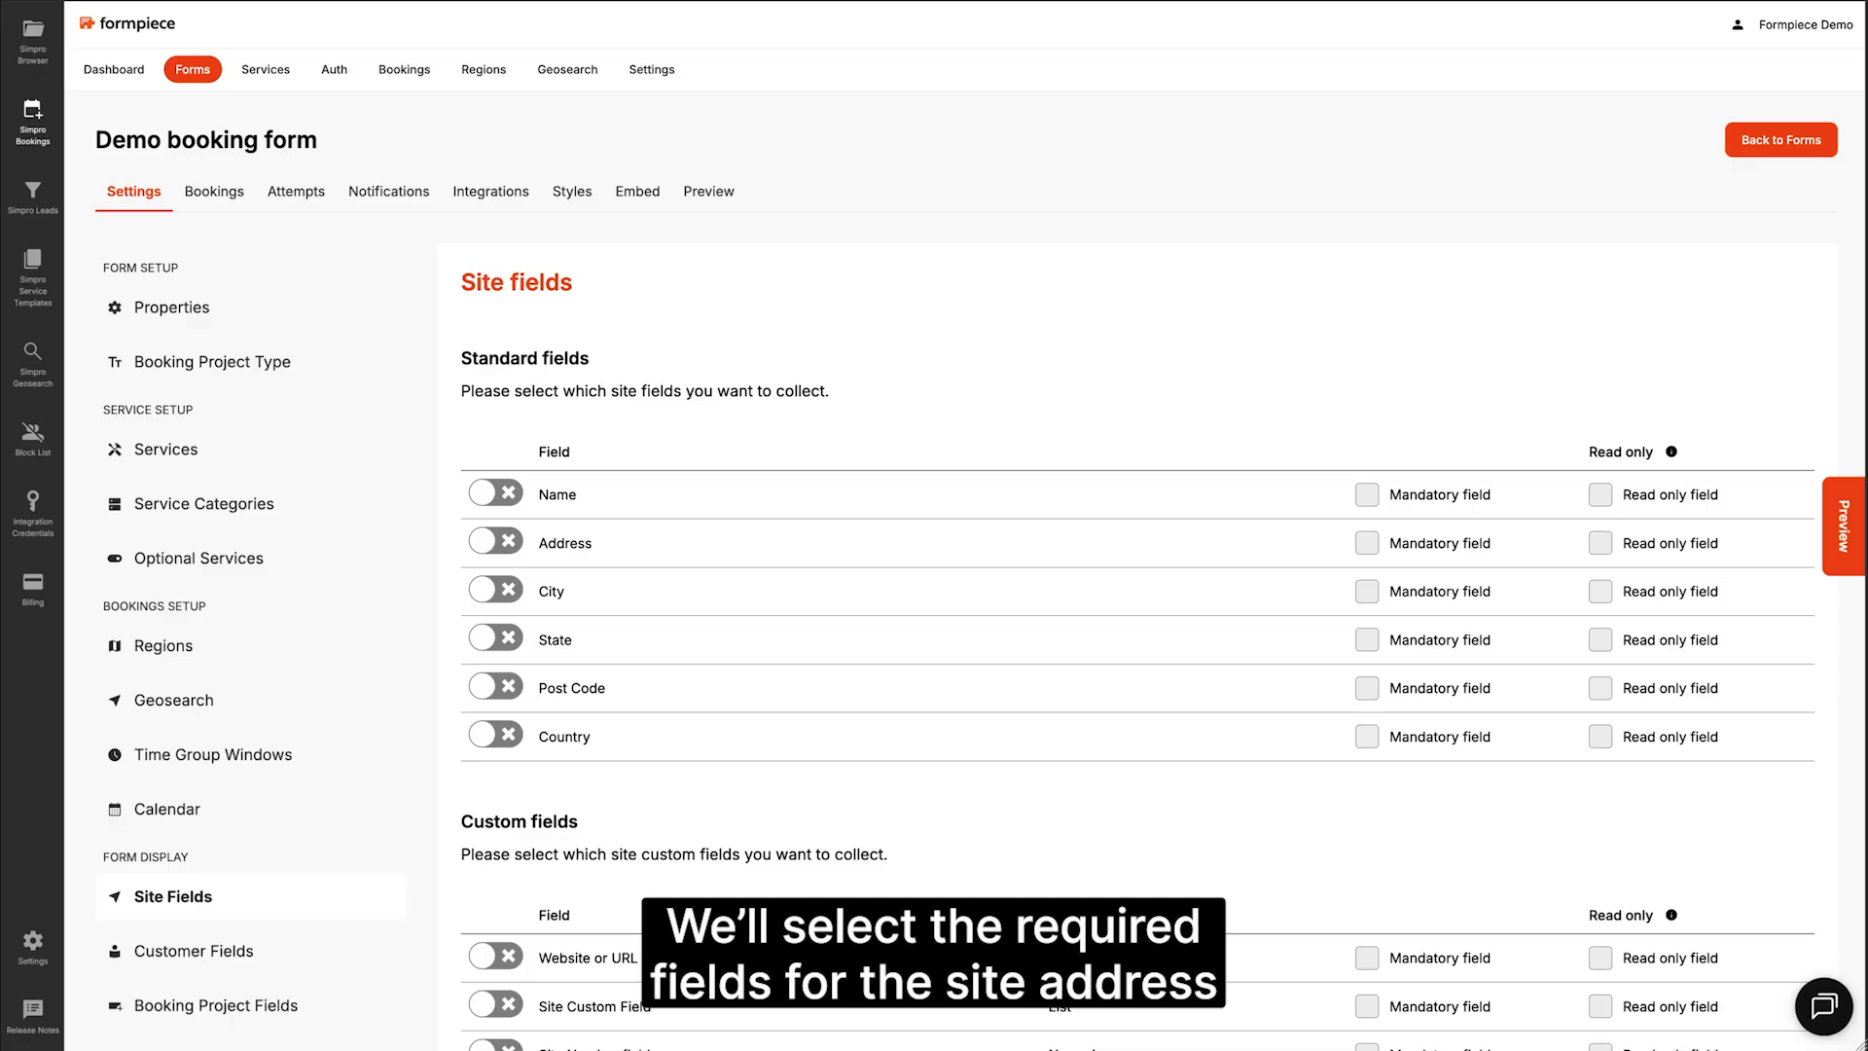
# Step: Turn on the site Address, City, State and Post Code fields
pyautogui.scroll(-2, 505, 263)
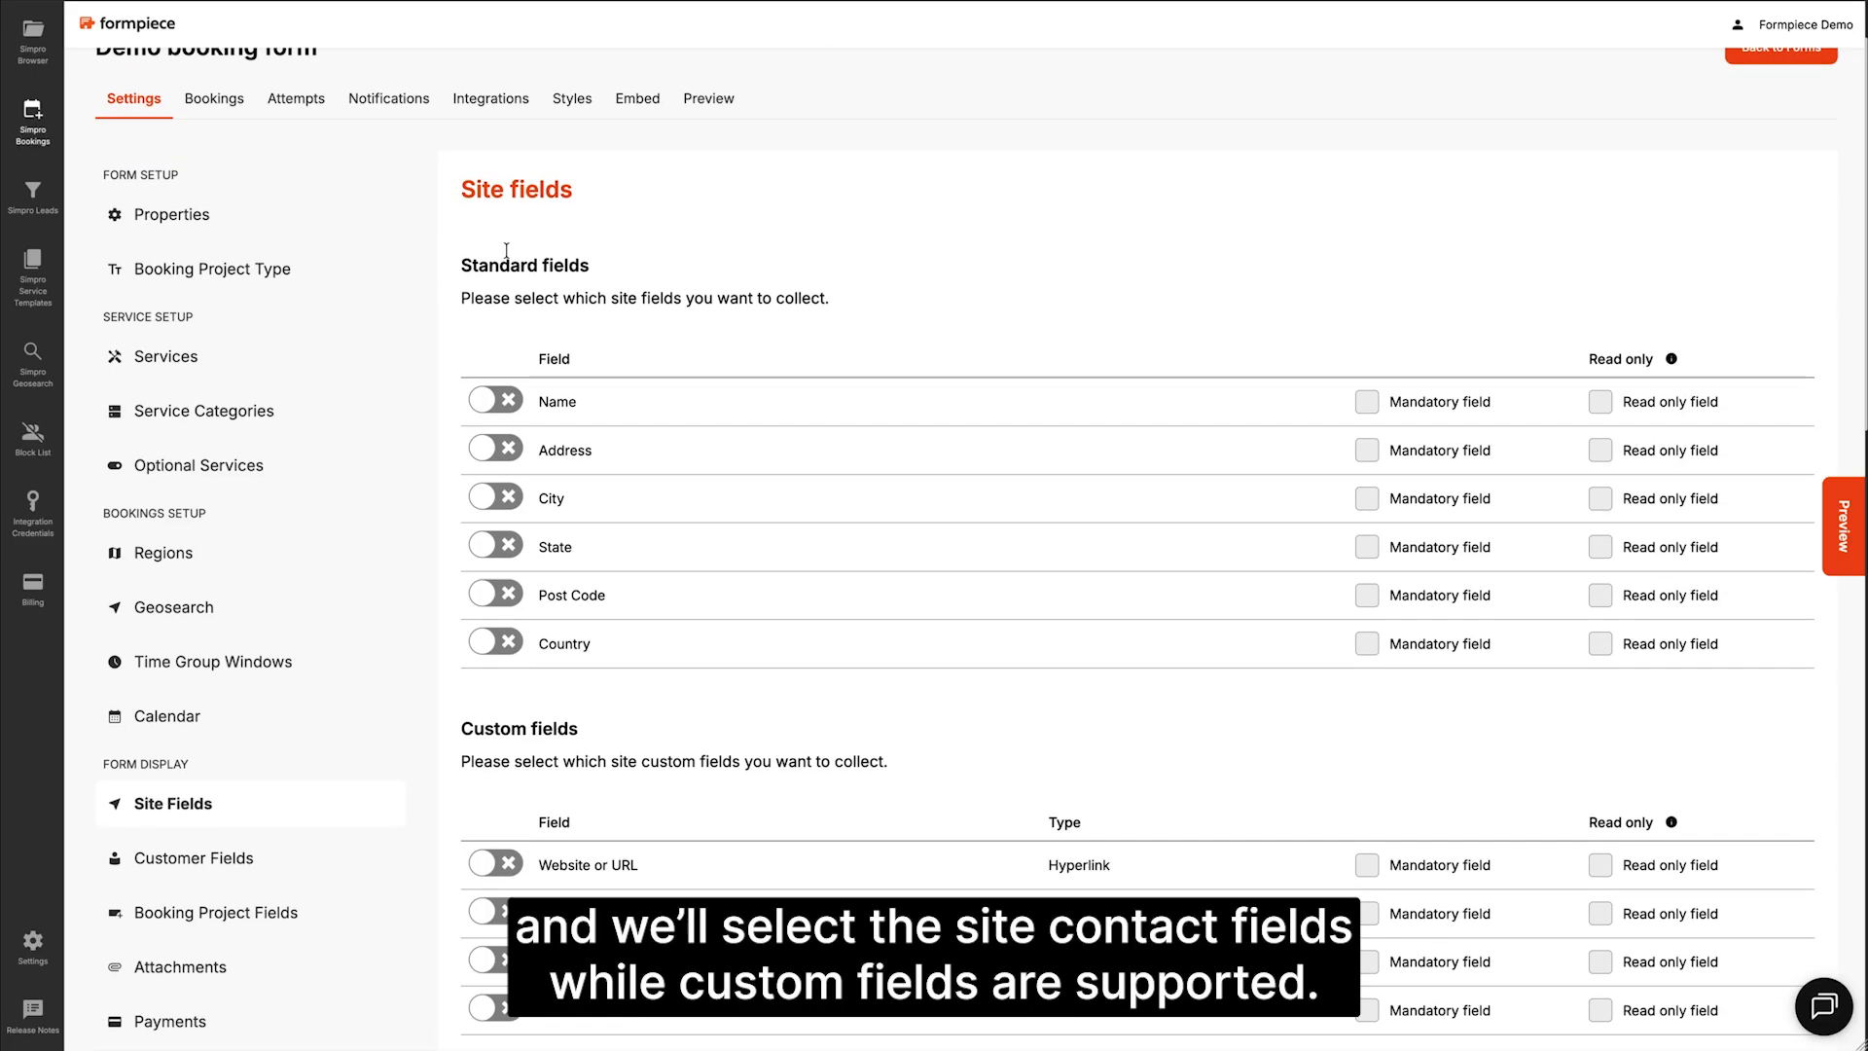
pyautogui.click(482, 432)
pyautogui.click(488, 482)
pyautogui.click(490, 528)
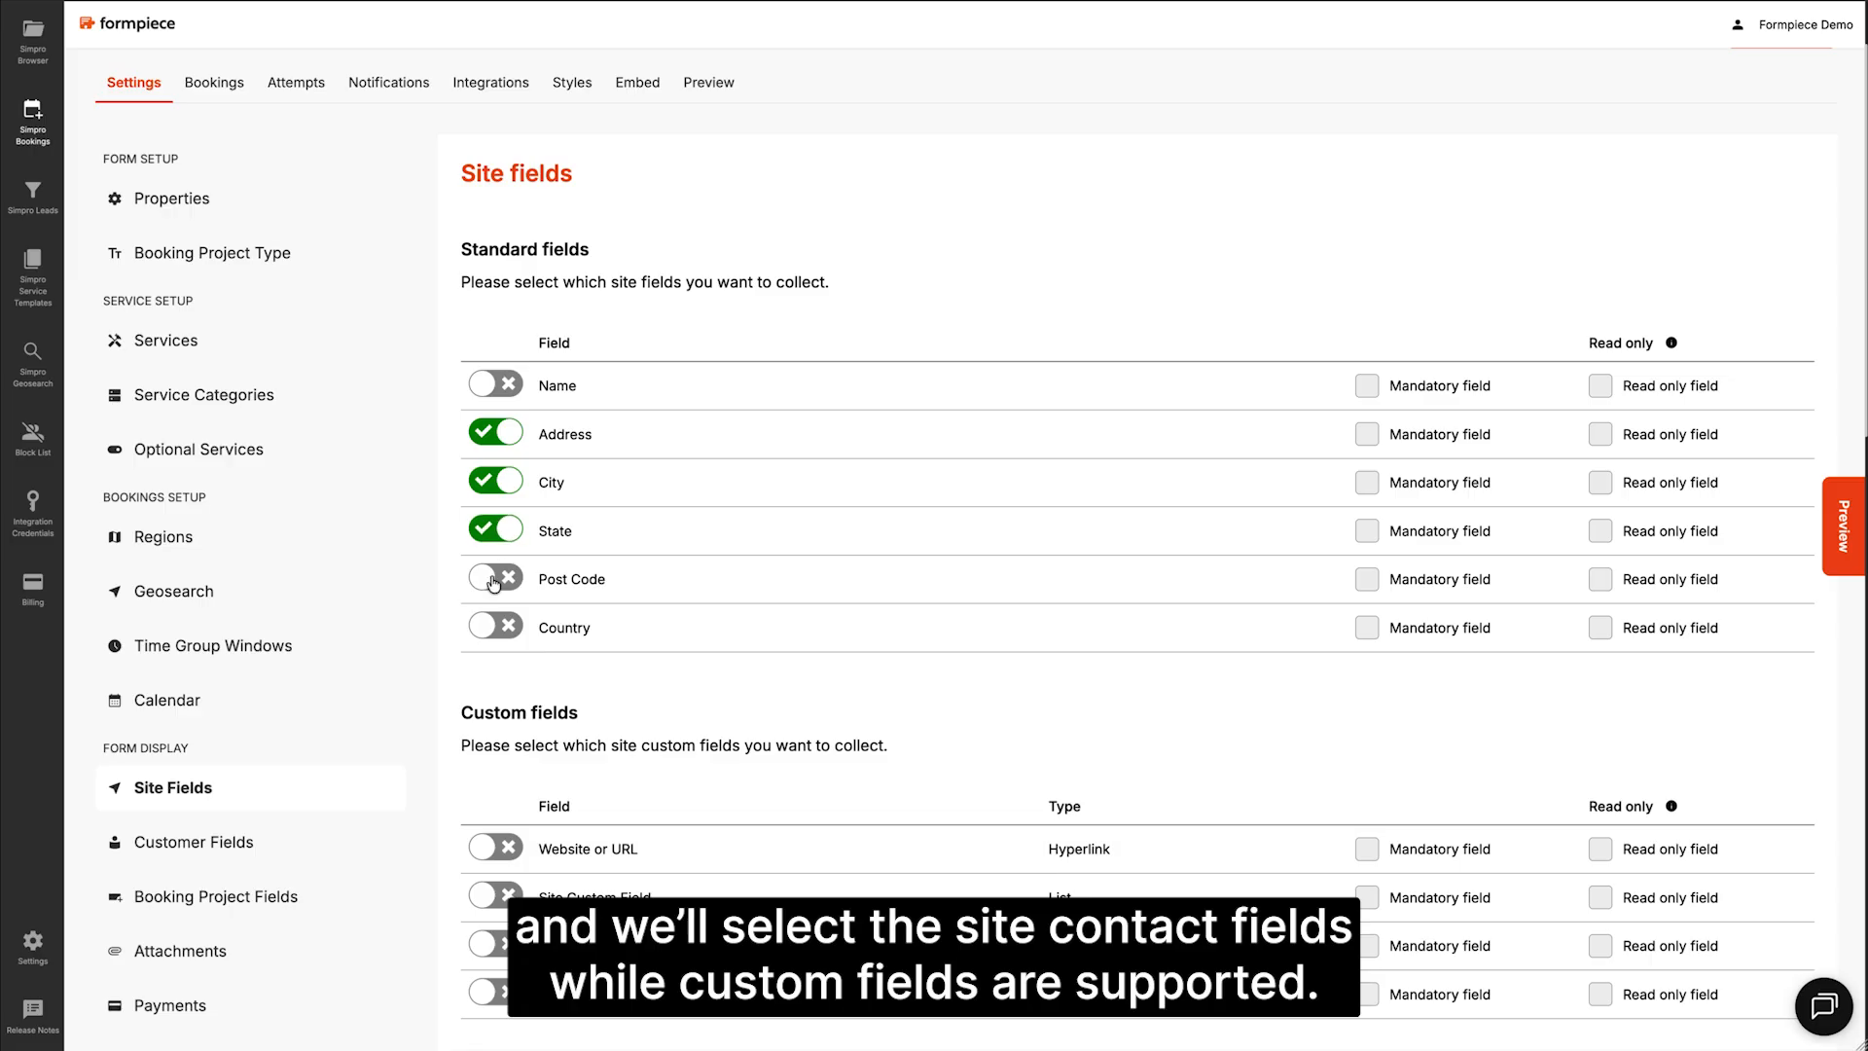
pyautogui.click(493, 579)
# Step: Turn on the site contact's First Name, Surname, Phone and Email fields, and save
pyautogui.scroll(-10, 493, 574)
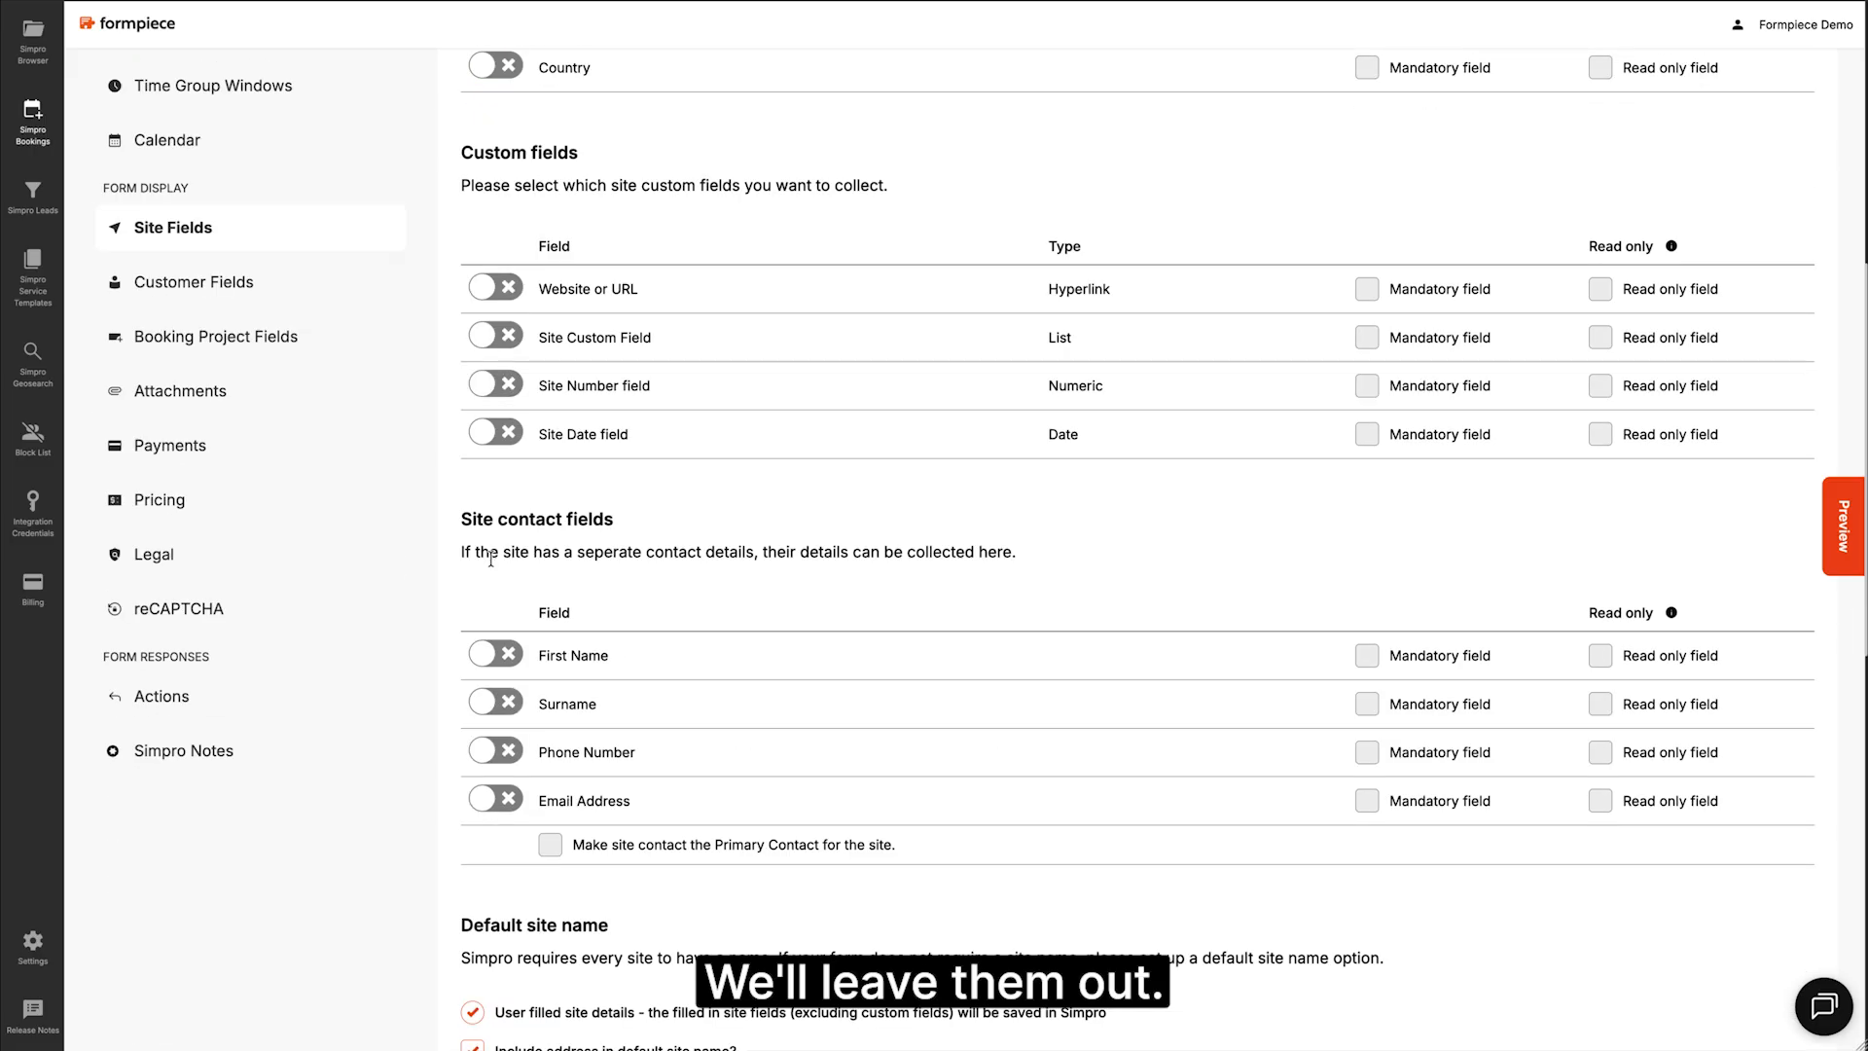
pyautogui.scroll(-1, 490, 560)
pyautogui.click(492, 576)
pyautogui.click(496, 625)
pyautogui.click(498, 677)
pyautogui.click(496, 721)
pyautogui.scroll(-10, 496, 721)
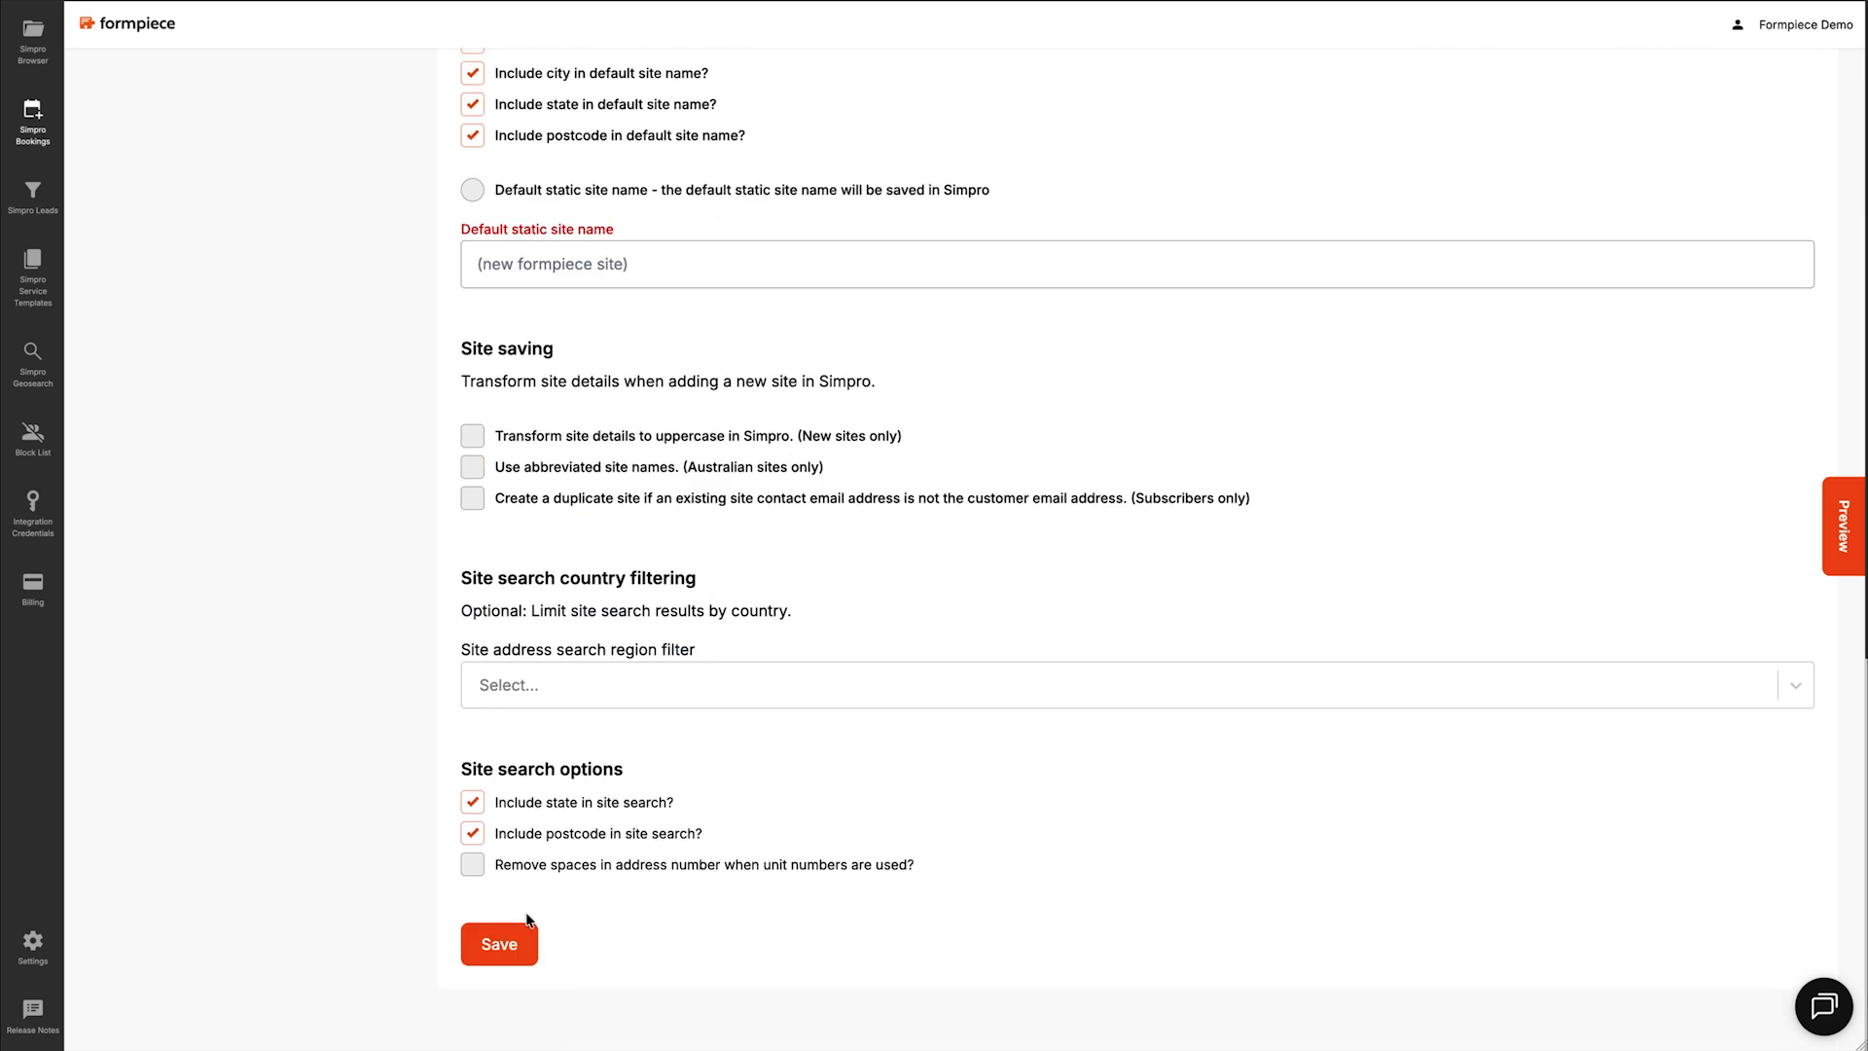
pyautogui.click(514, 939)
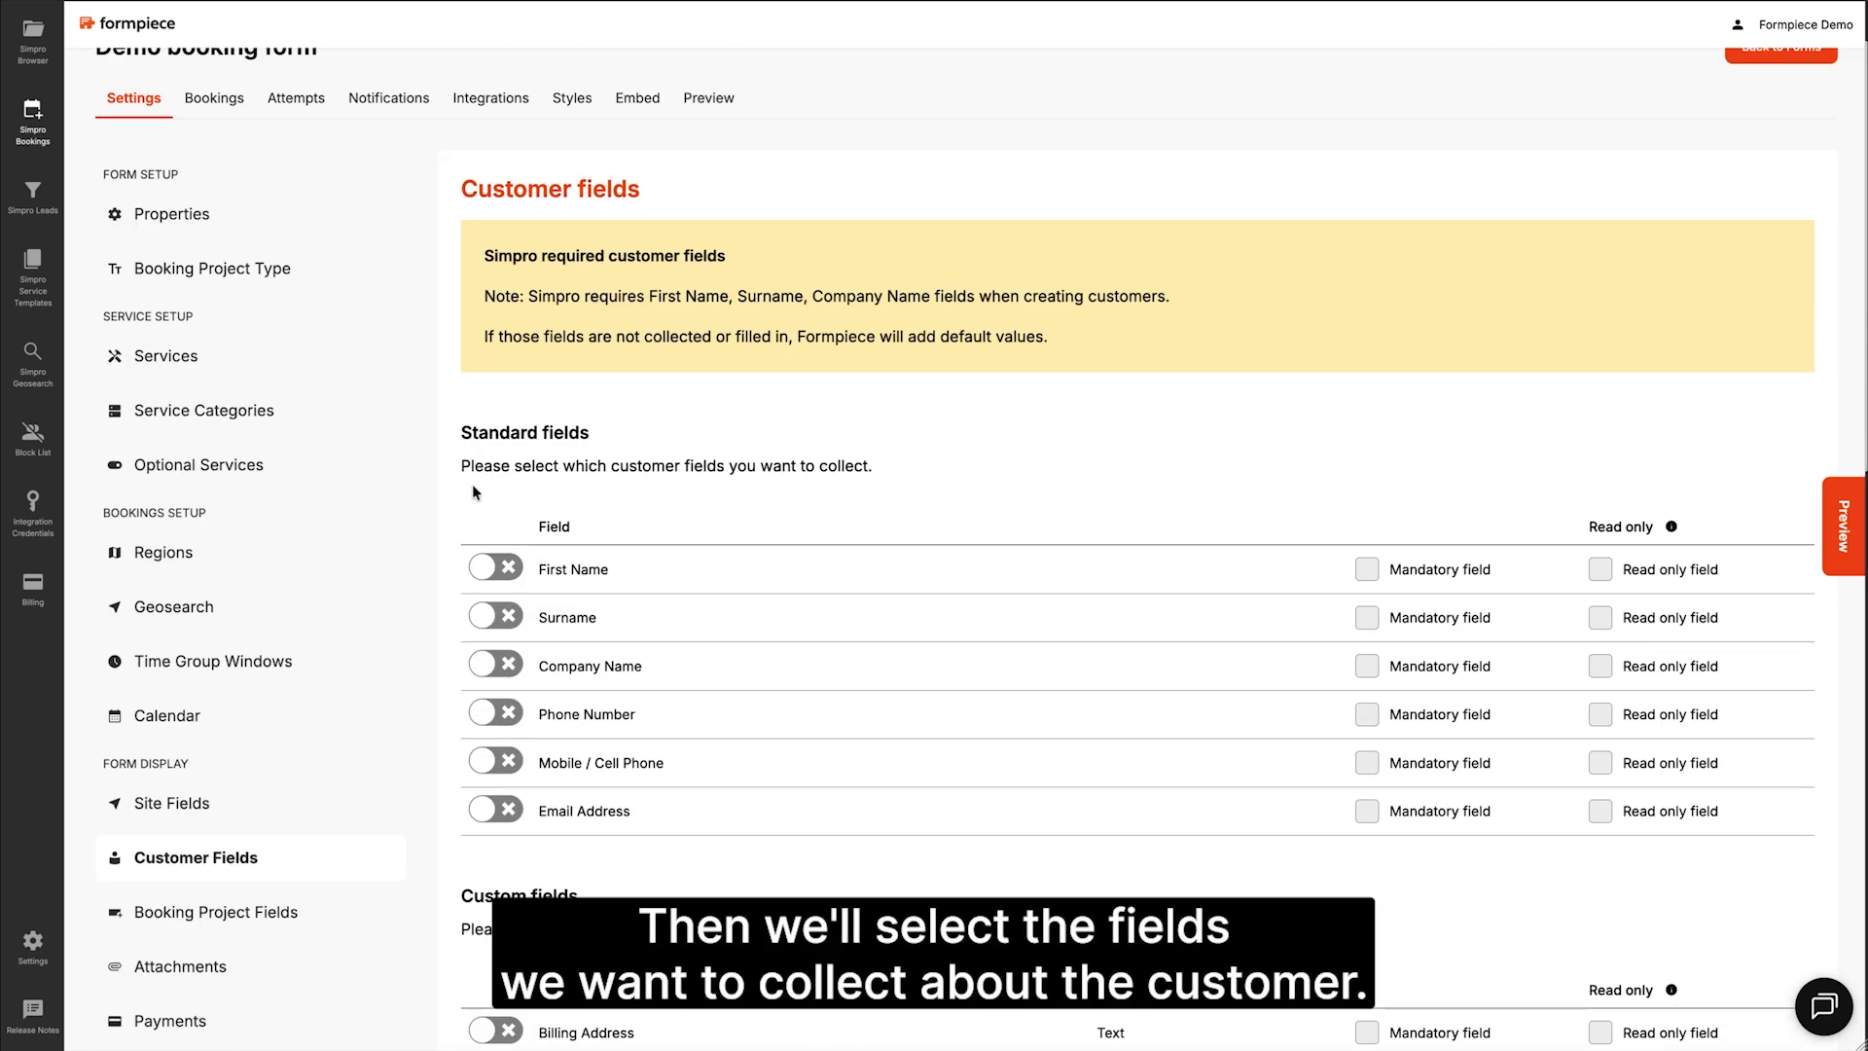
# Step: Collect customer First Name, Surname, Company Name, Mobile / Cell Phone and Email Address, and save
pyautogui.click(489, 569)
pyautogui.click(489, 617)
pyautogui.click(489, 665)
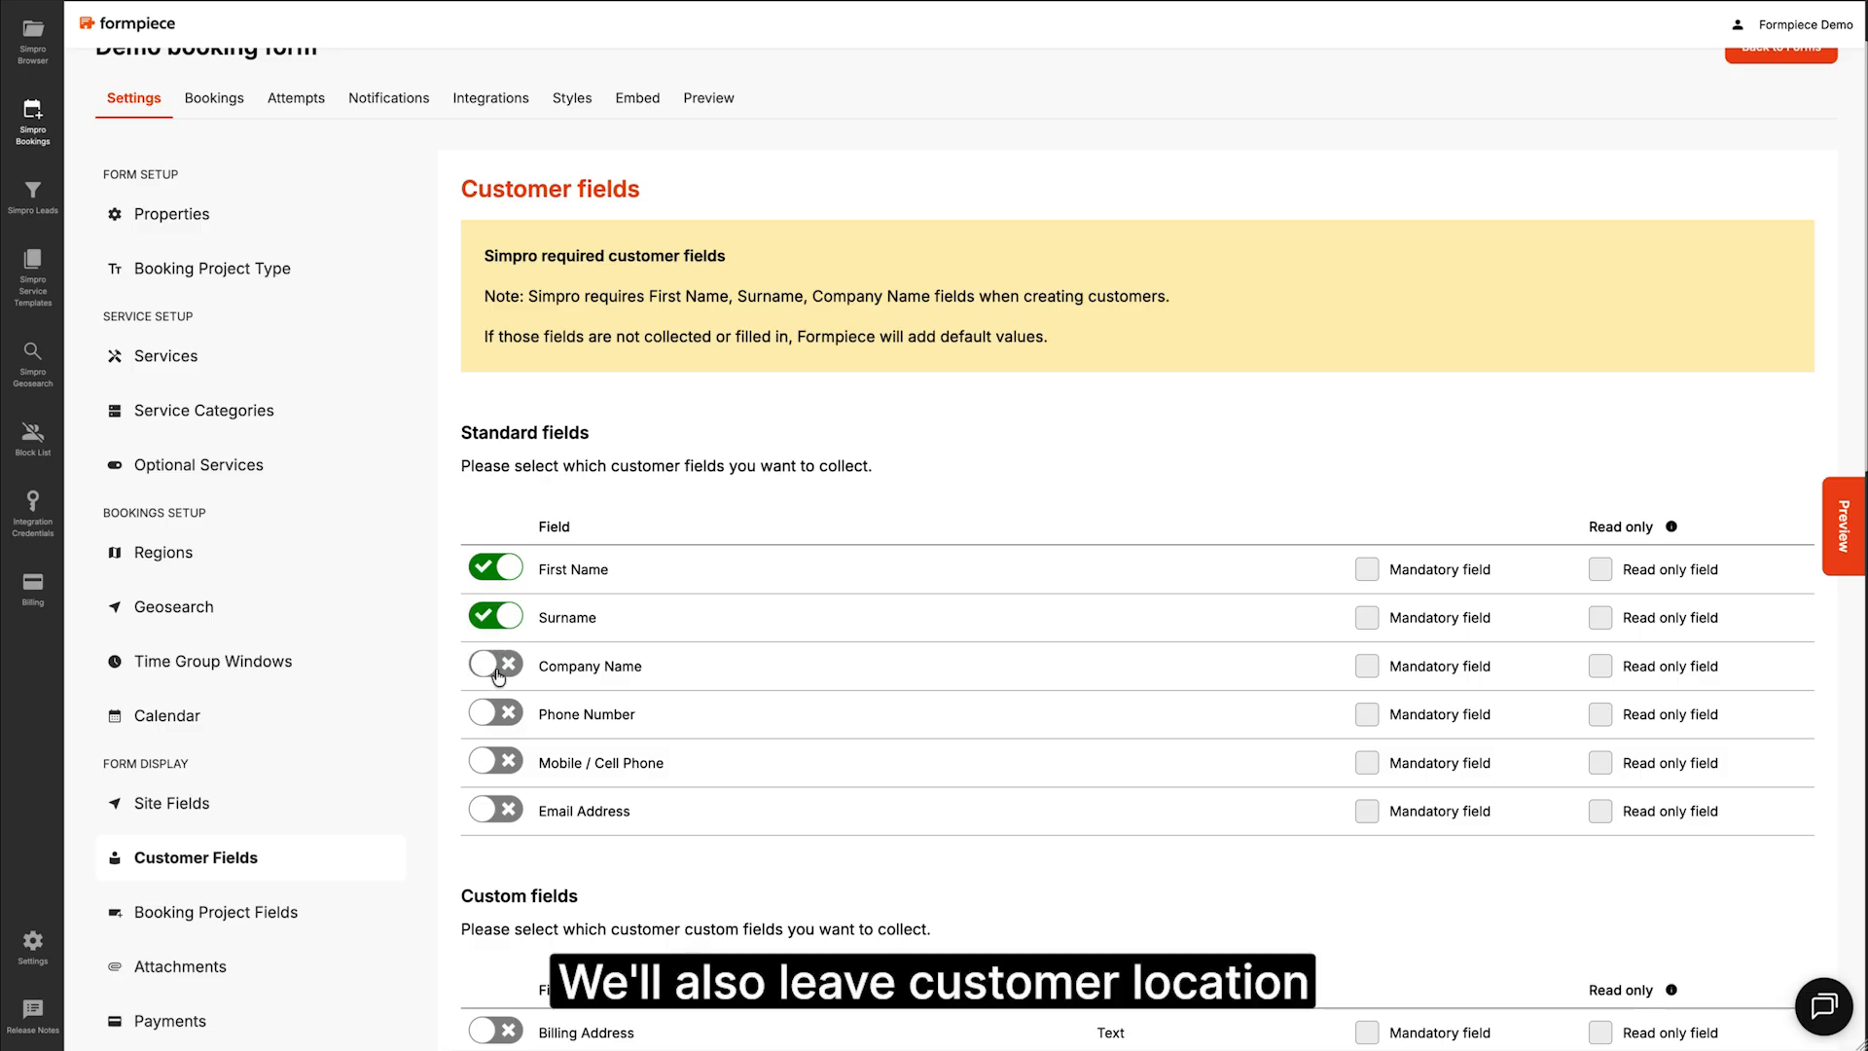
pyautogui.click(487, 763)
pyautogui.click(496, 809)
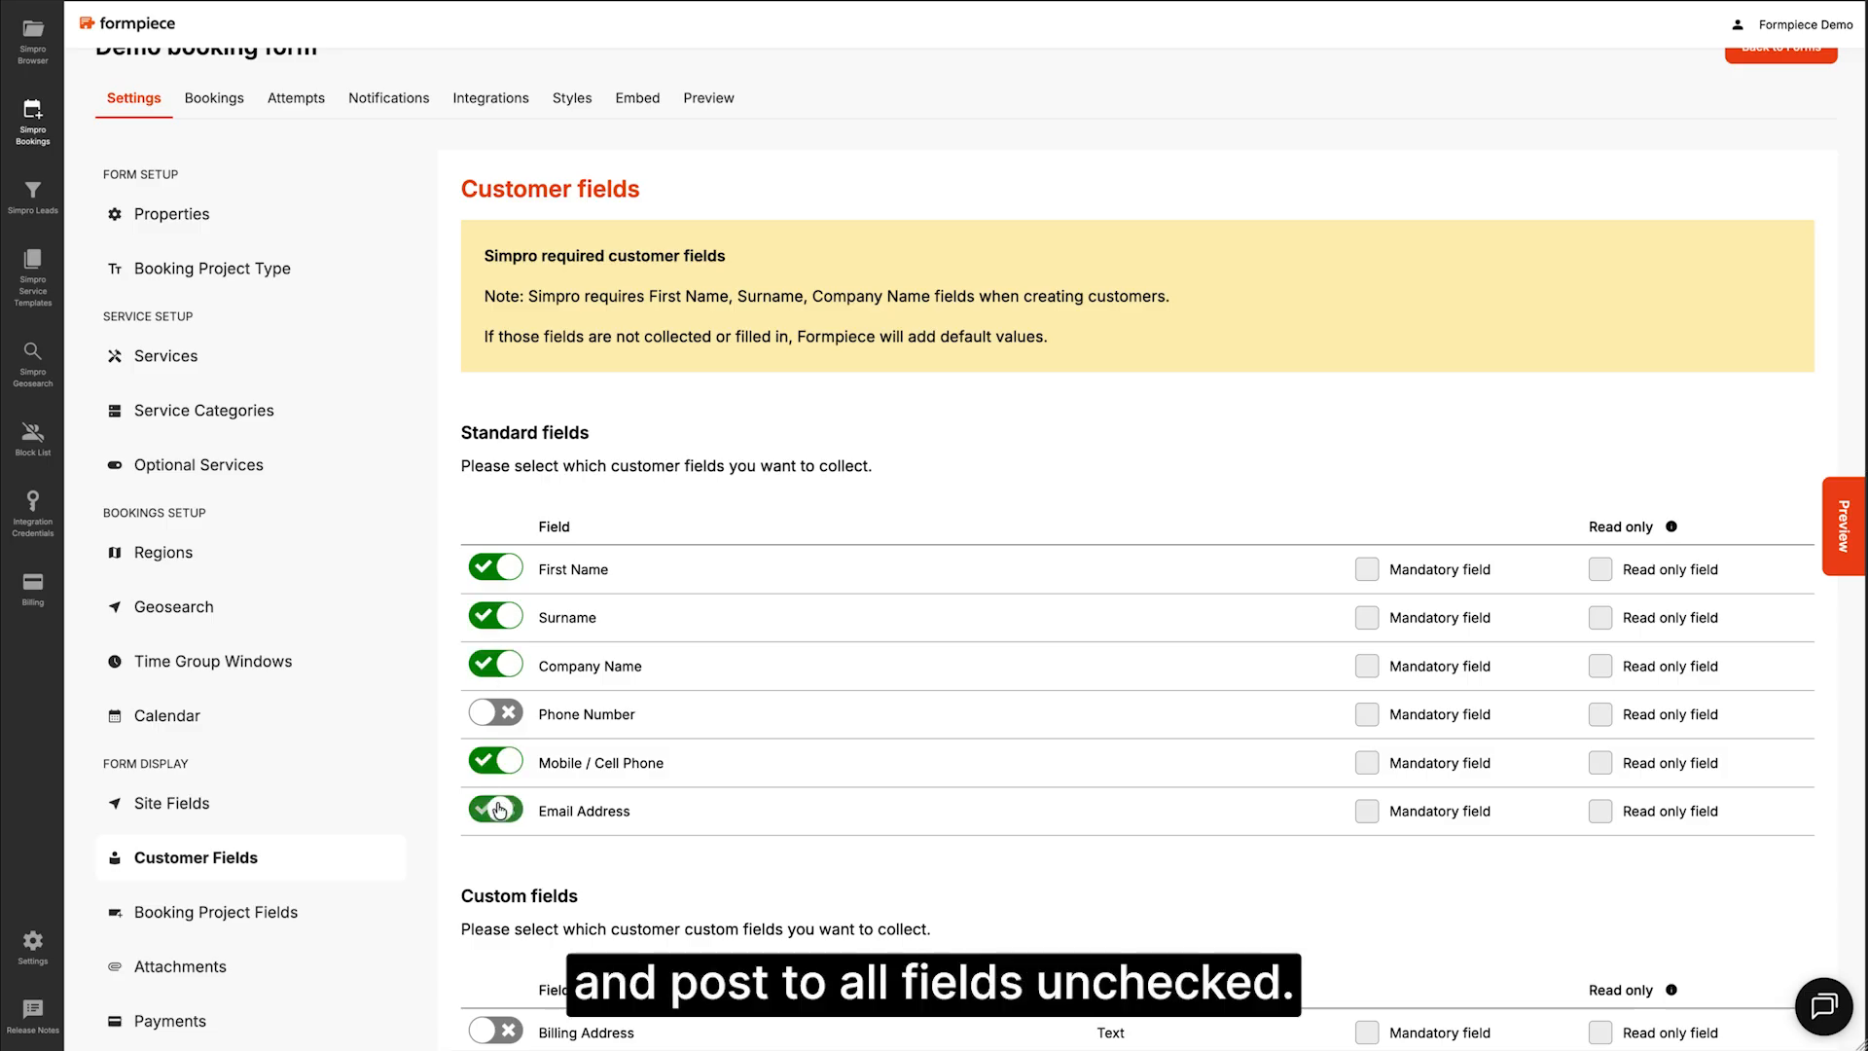
pyautogui.scroll(-15, 492, 805)
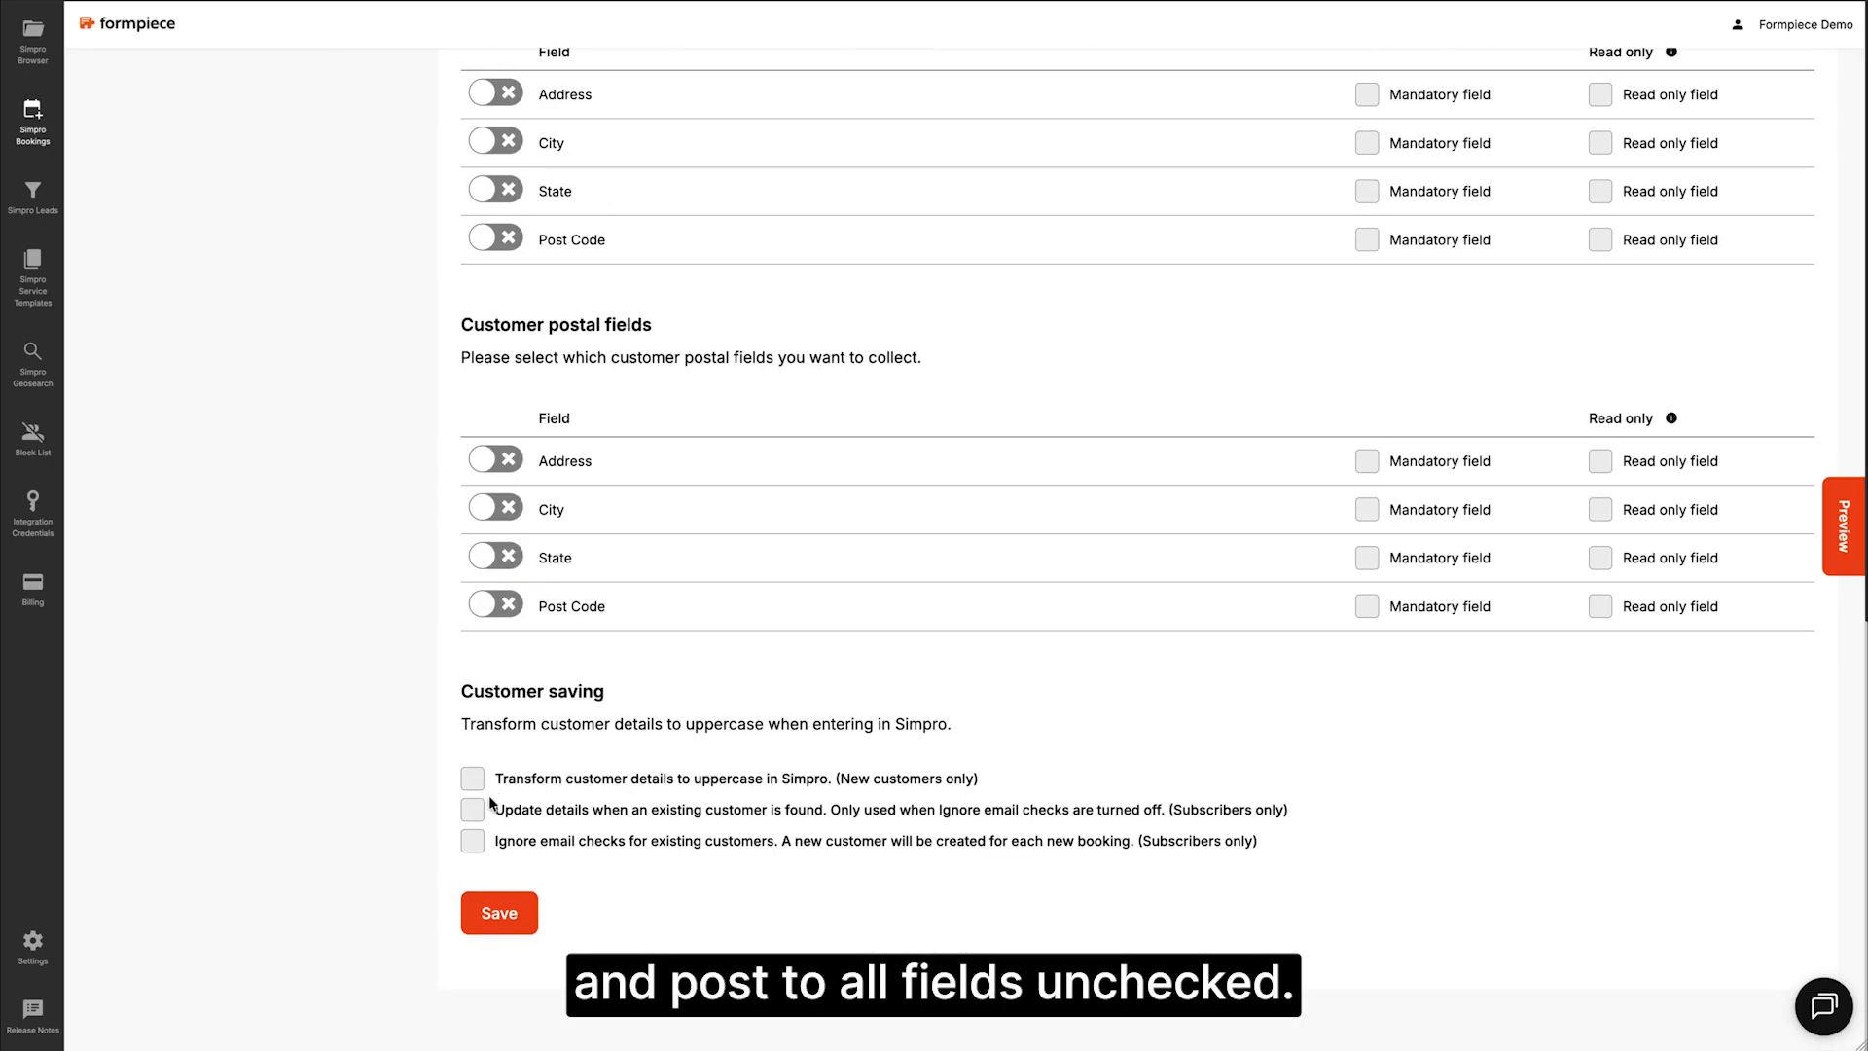
pyautogui.click(500, 907)
# Step: Turn on the Description booking project field and save
pyautogui.click(502, 435)
pyautogui.scroll(-4, 528, 858)
pyautogui.click(499, 734)
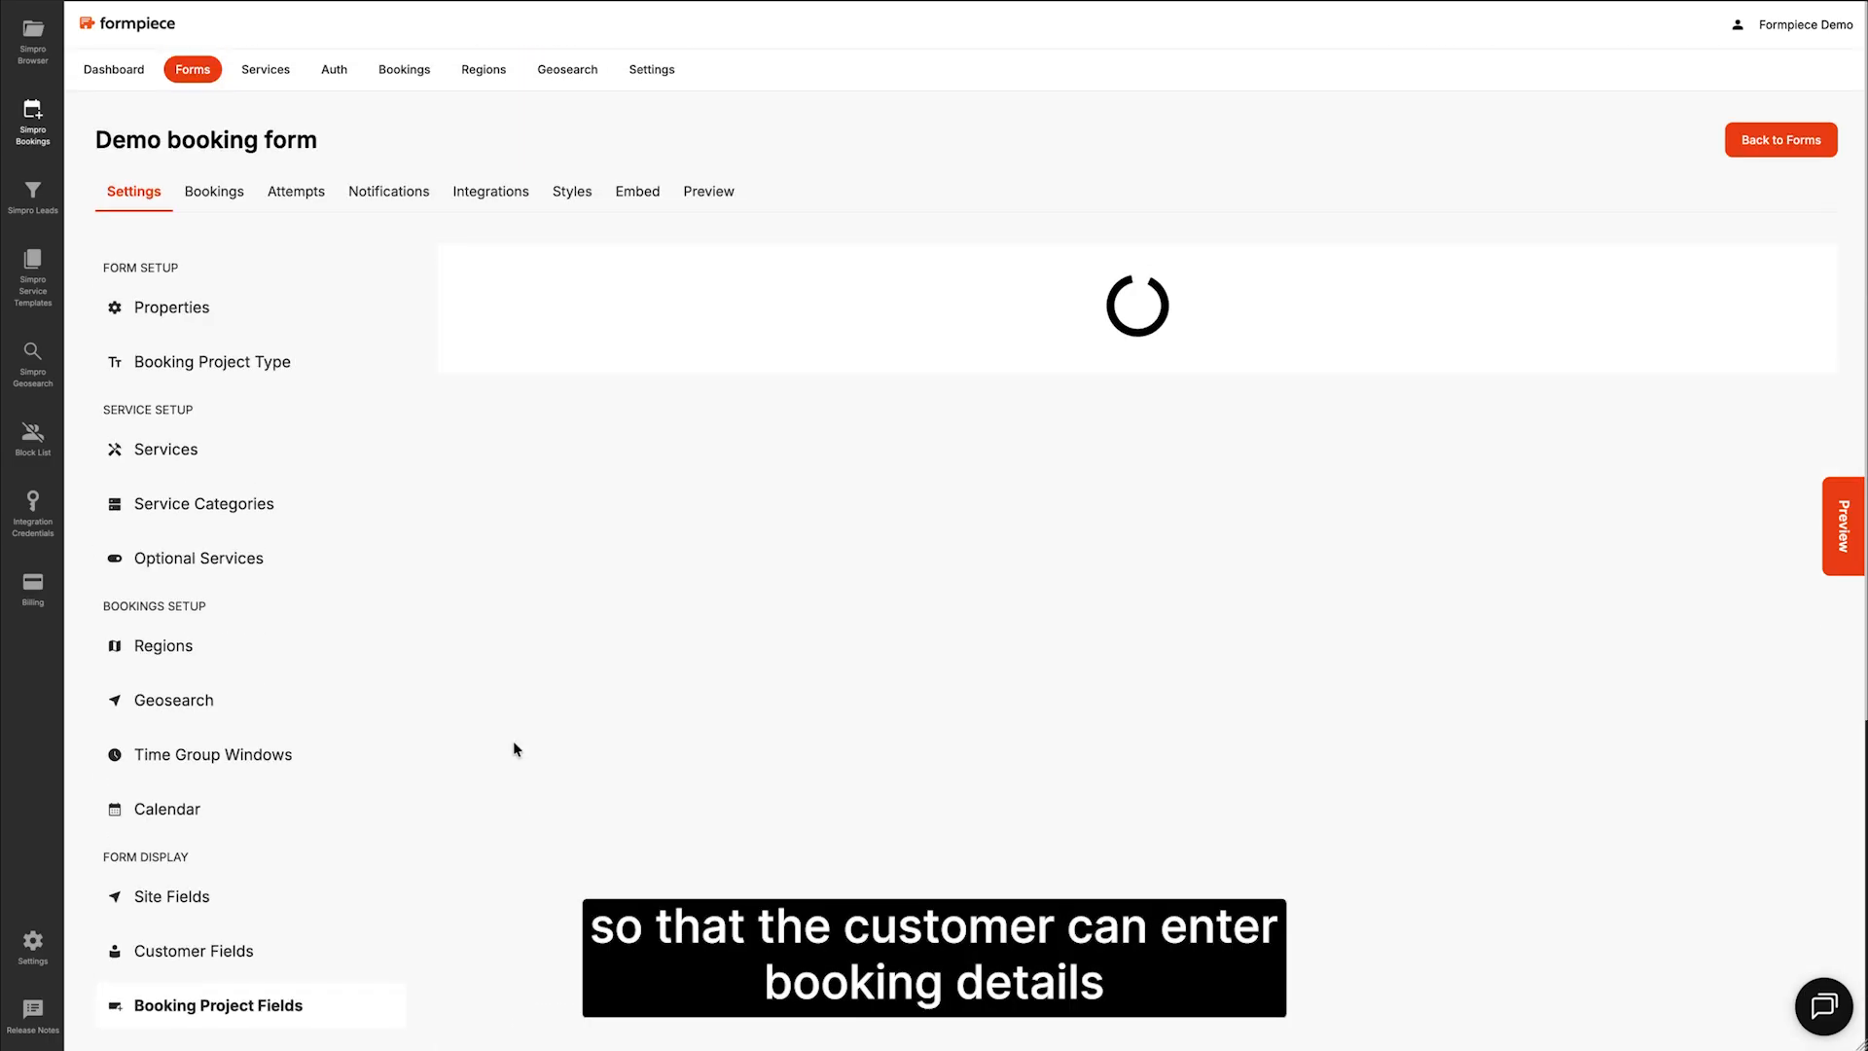
# Step: Allow customers to attach files on the booking form and save the attachment settings
pyautogui.scroll(-1, 271, 790)
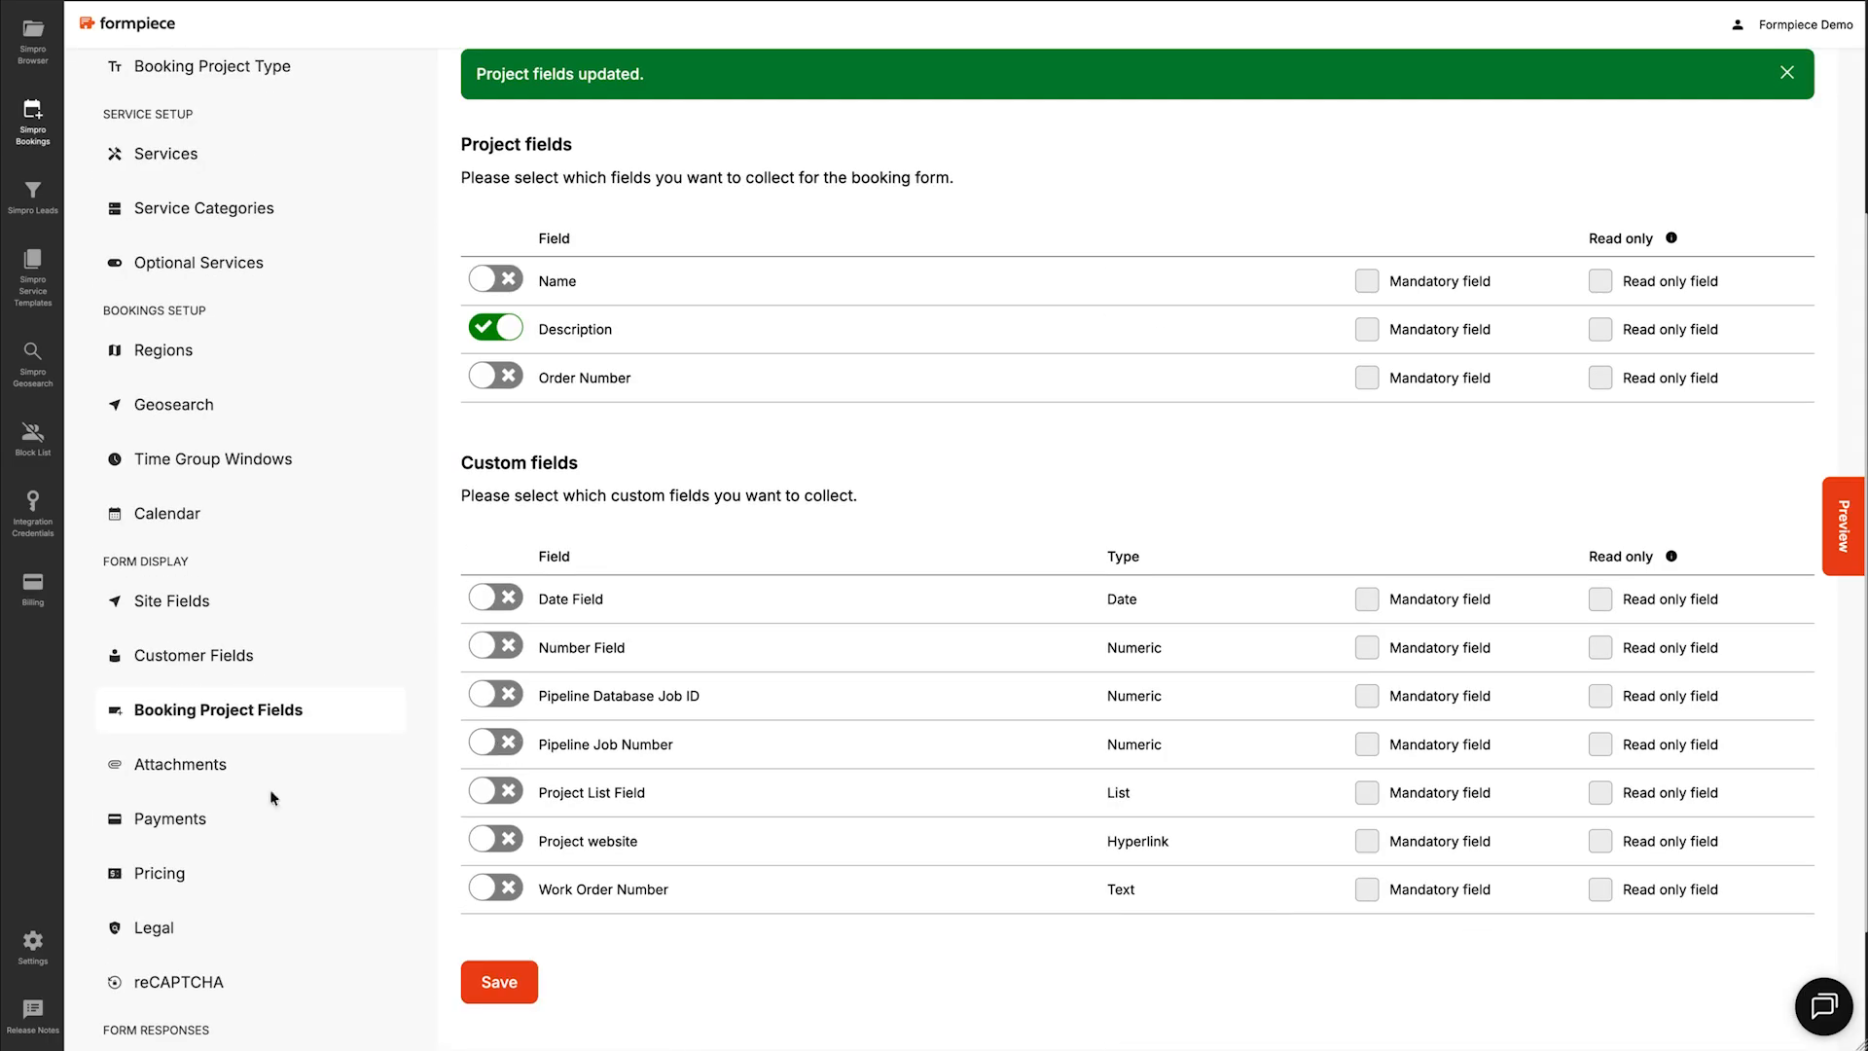
pyautogui.click(181, 765)
pyautogui.click(498, 360)
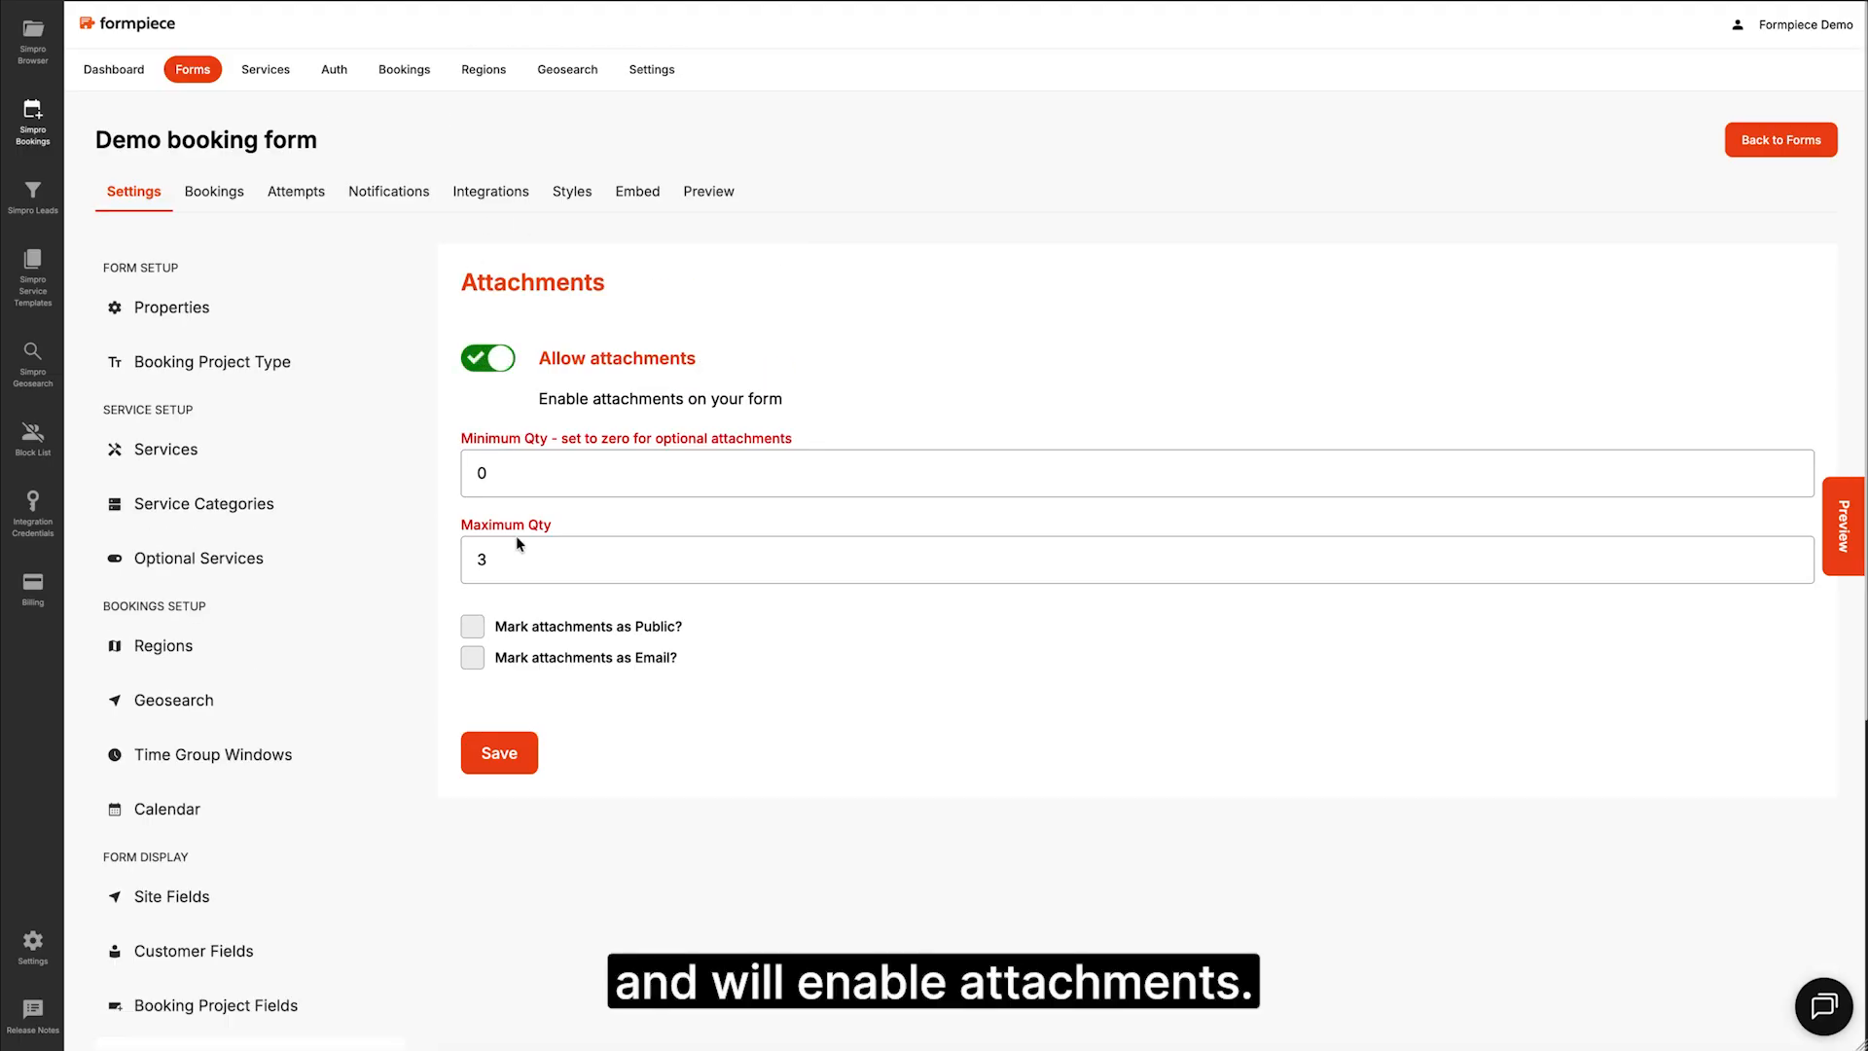
pyautogui.click(506, 754)
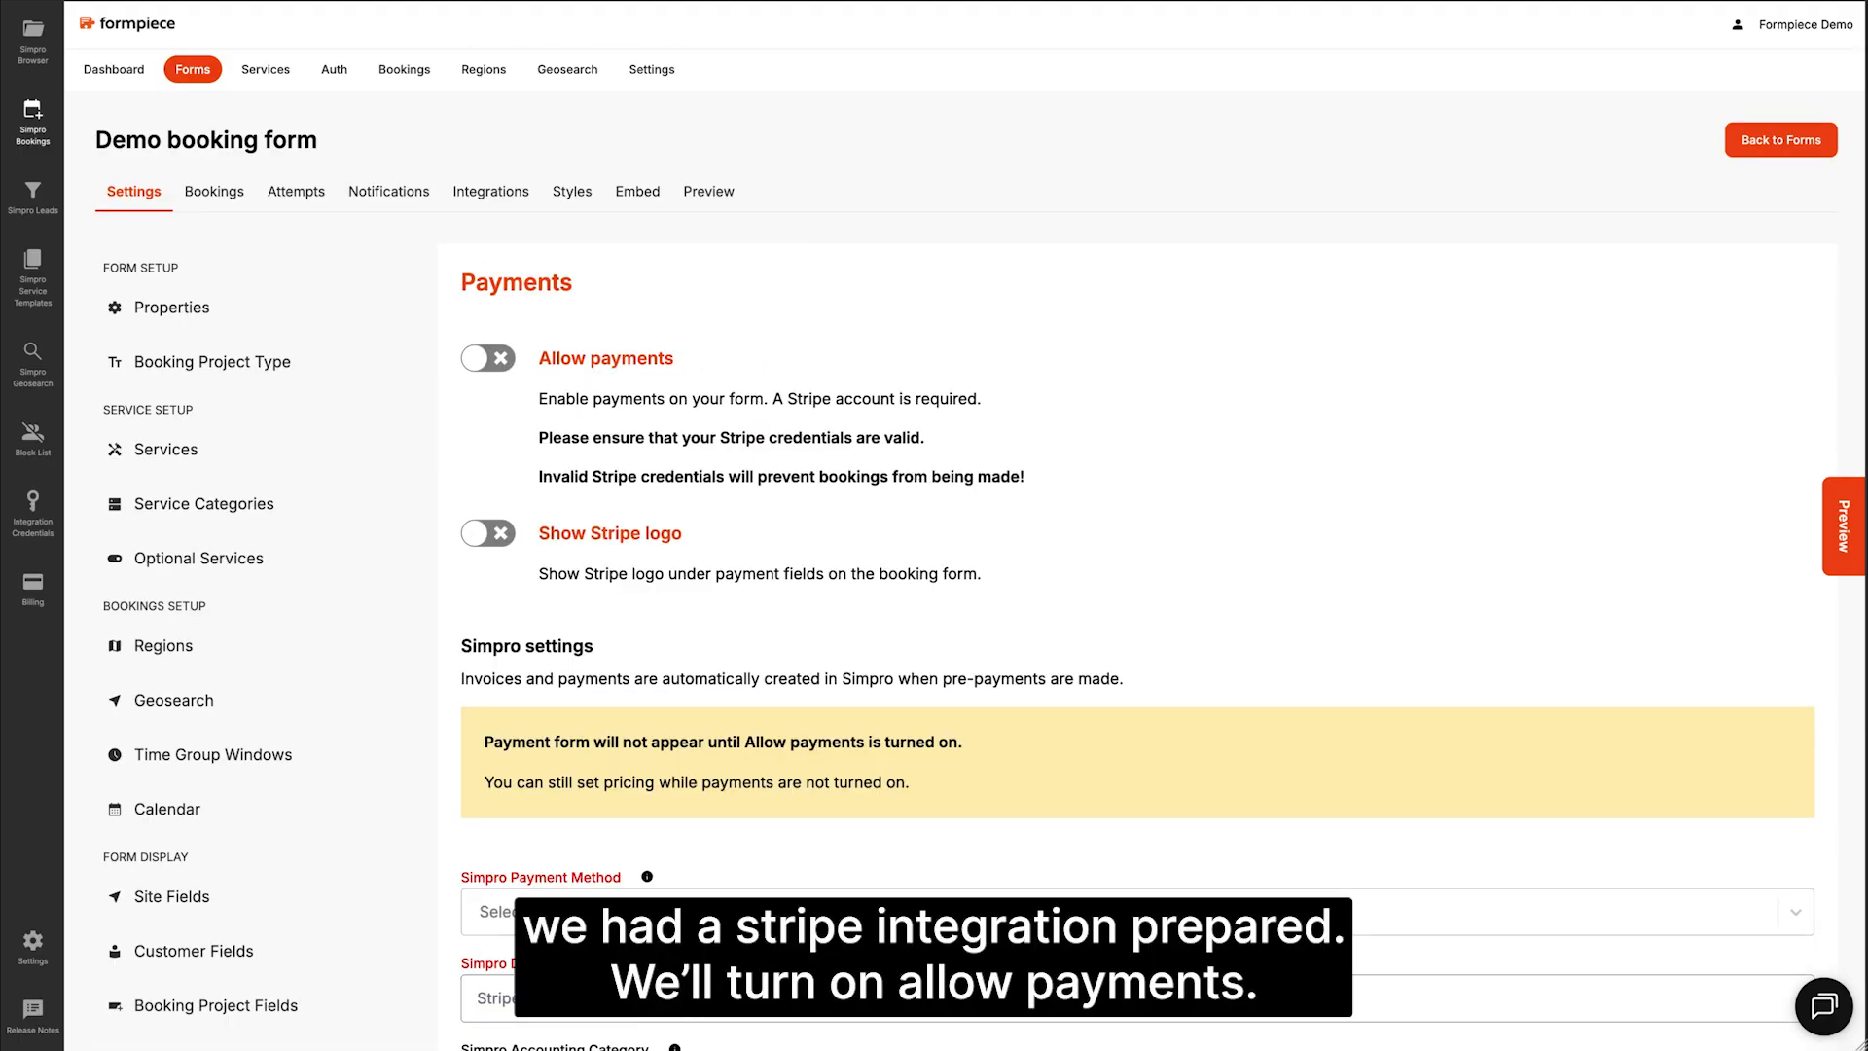
# Step: Enable payments using Stripe as Simpro payment method and deposit account, with Category 1 accounting
pyautogui.click(491, 358)
pyautogui.scroll(-5, 696, 327)
pyautogui.click(589, 420)
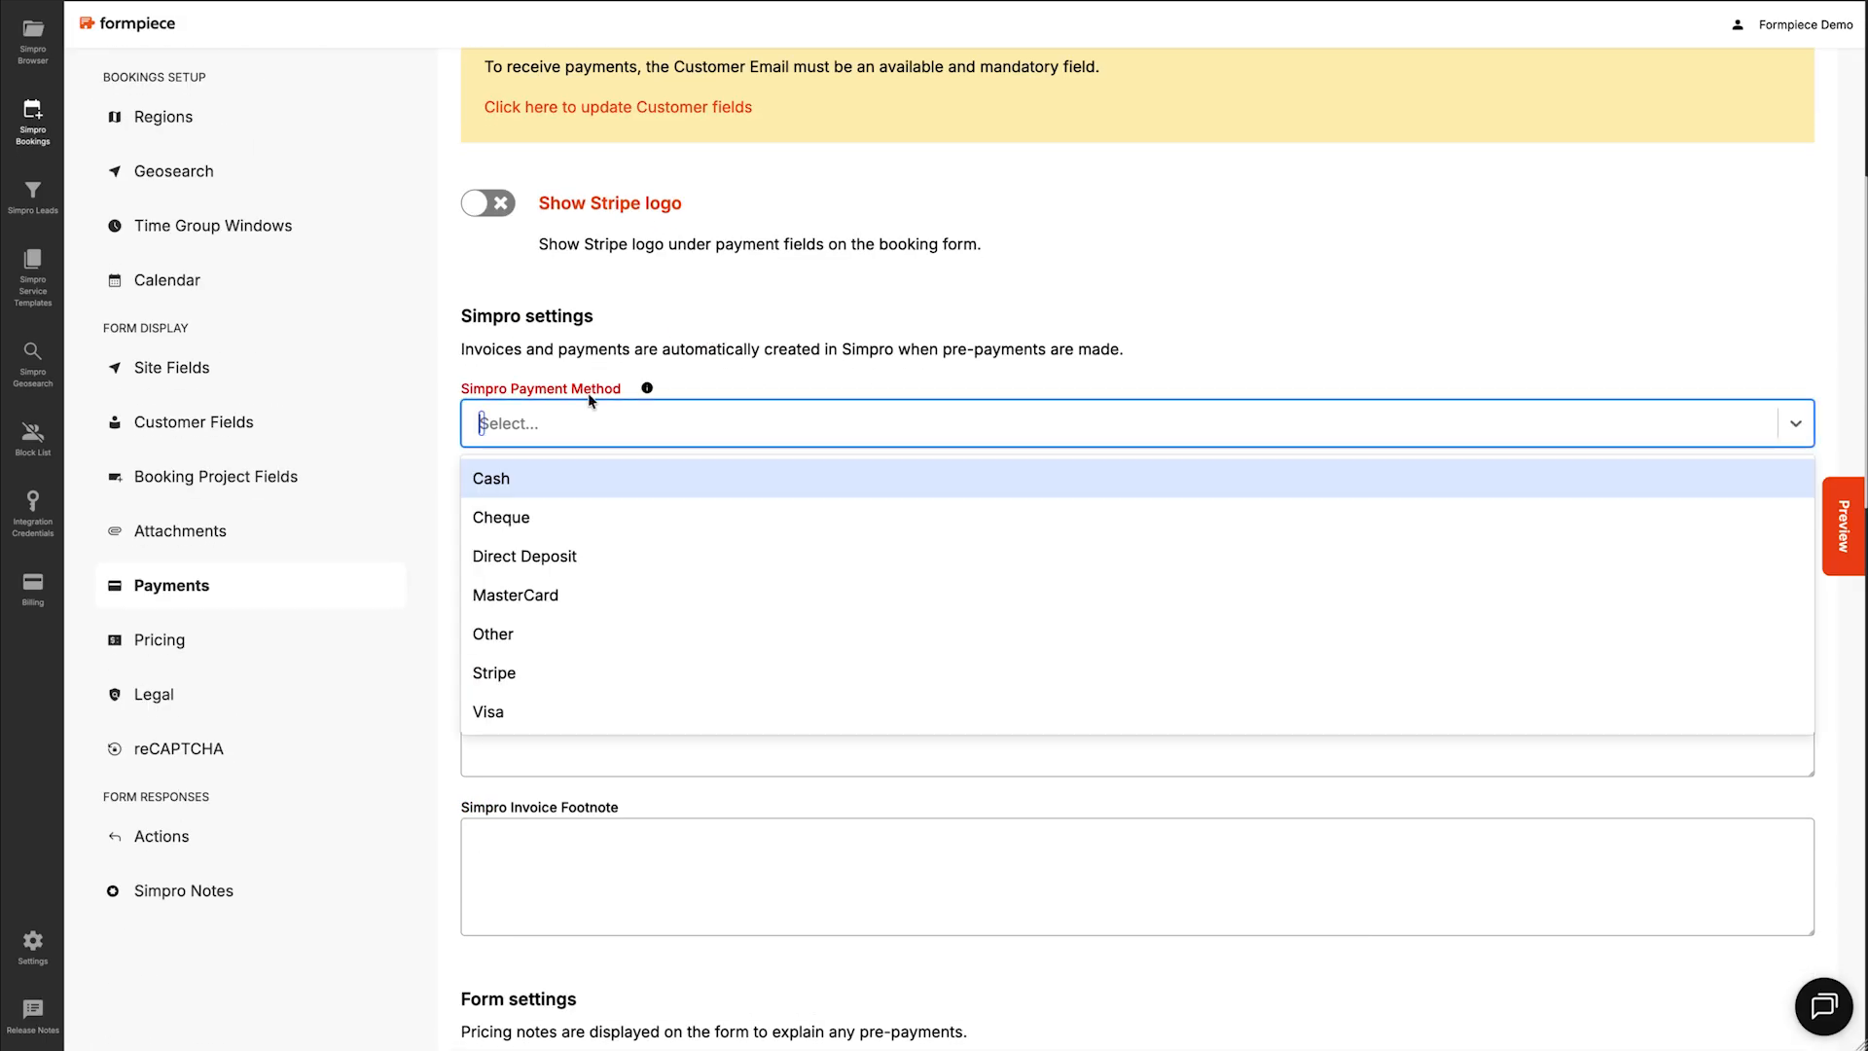
pyautogui.click(537, 666)
pyautogui.click(576, 517)
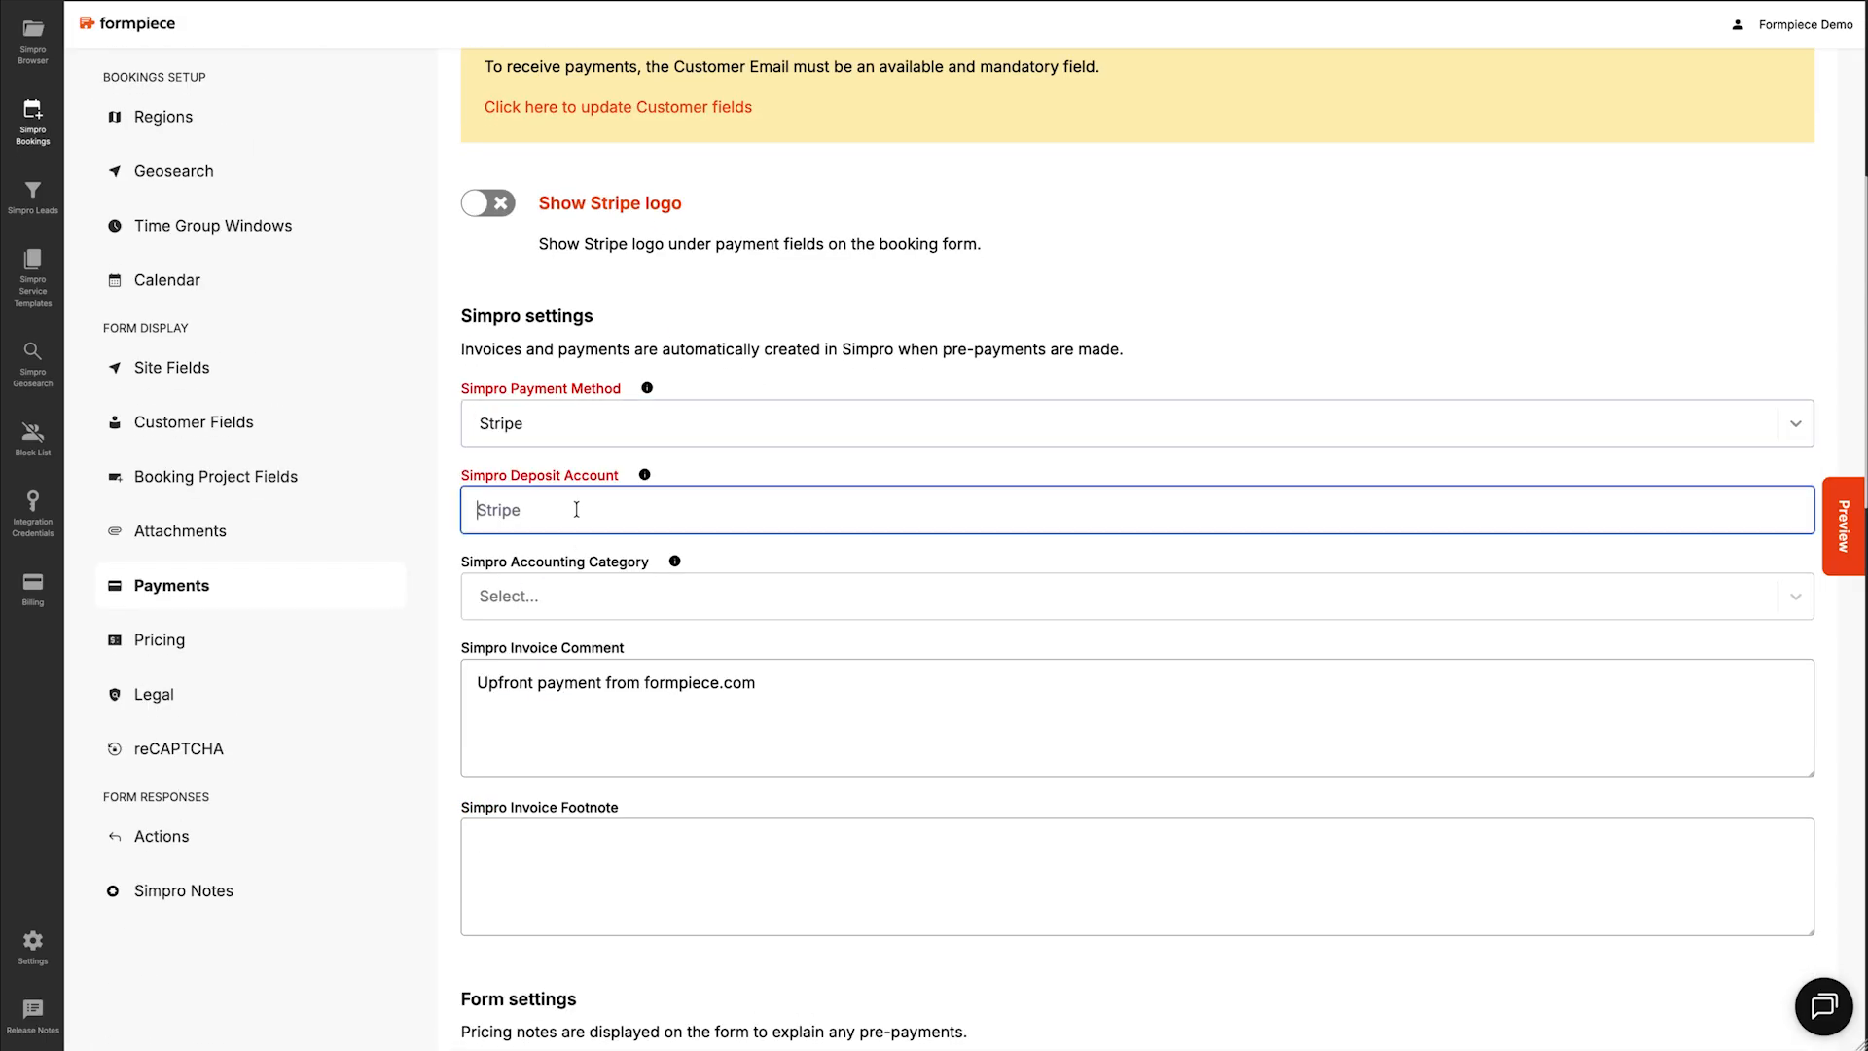
pyautogui.write('Stripe')
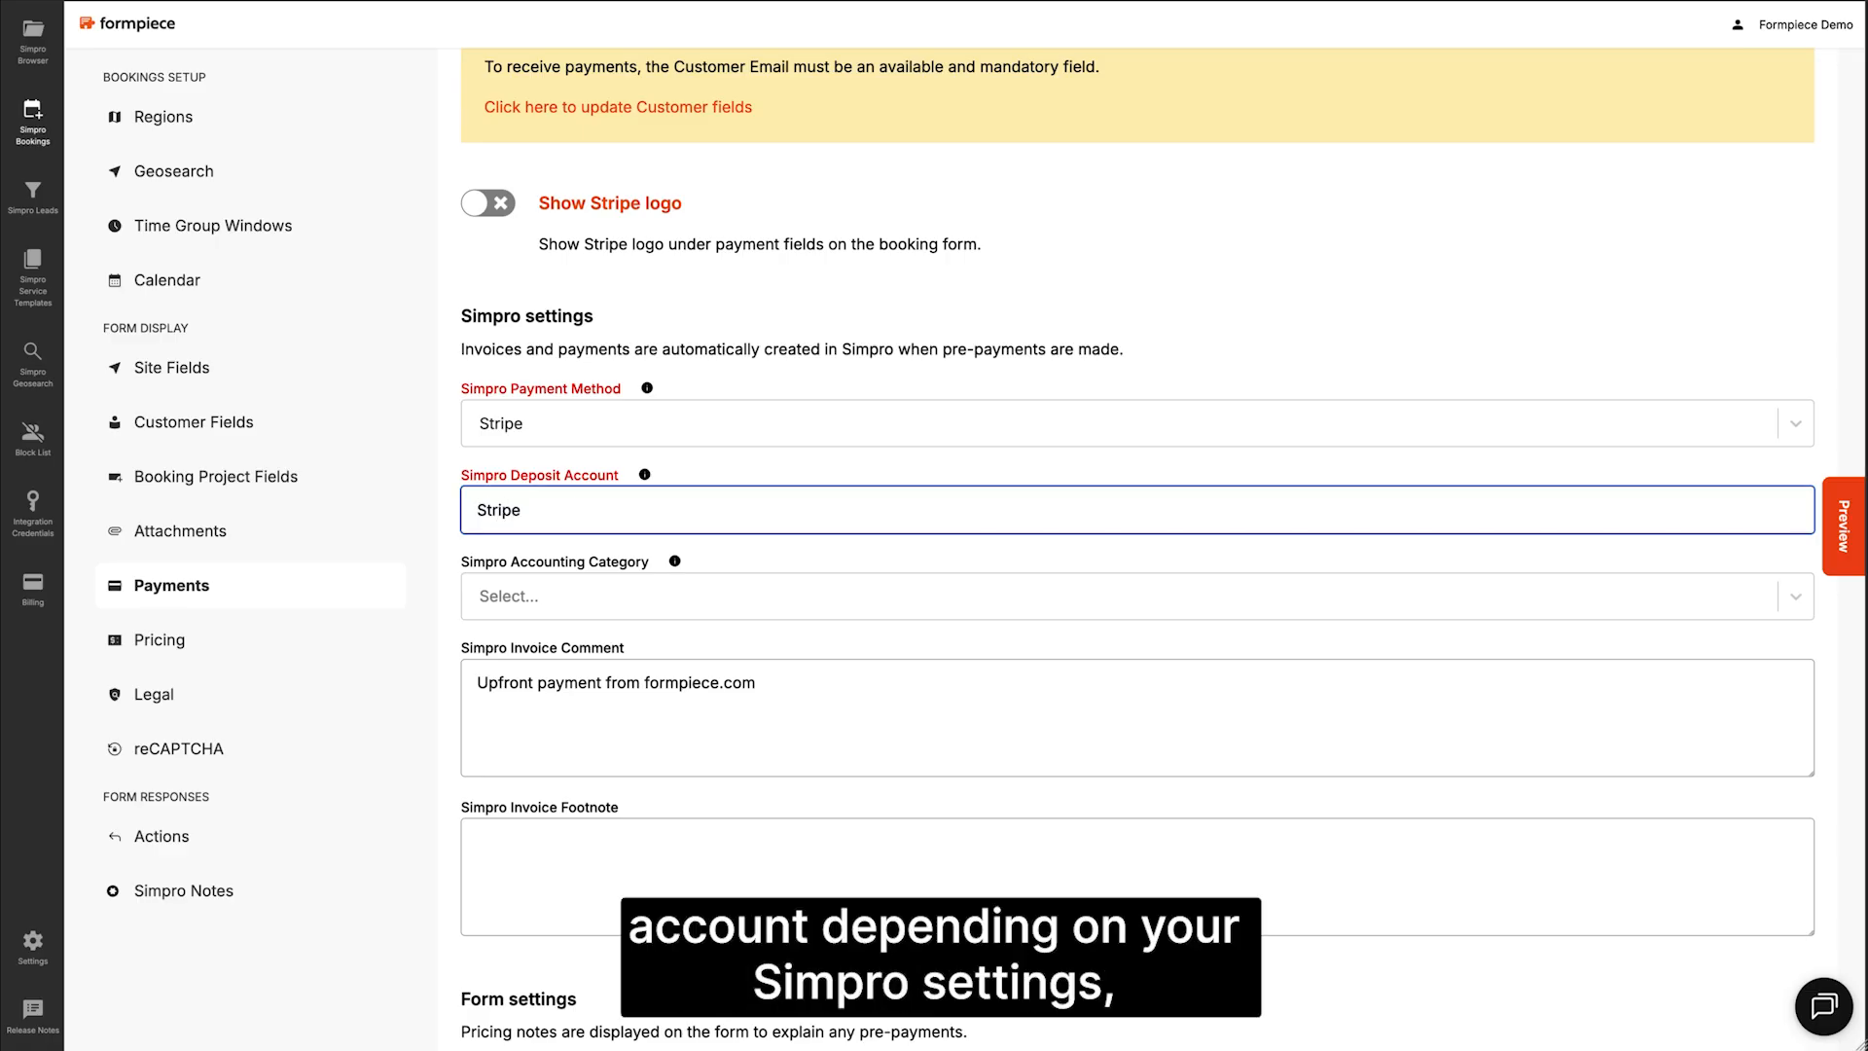
pyautogui.click(549, 596)
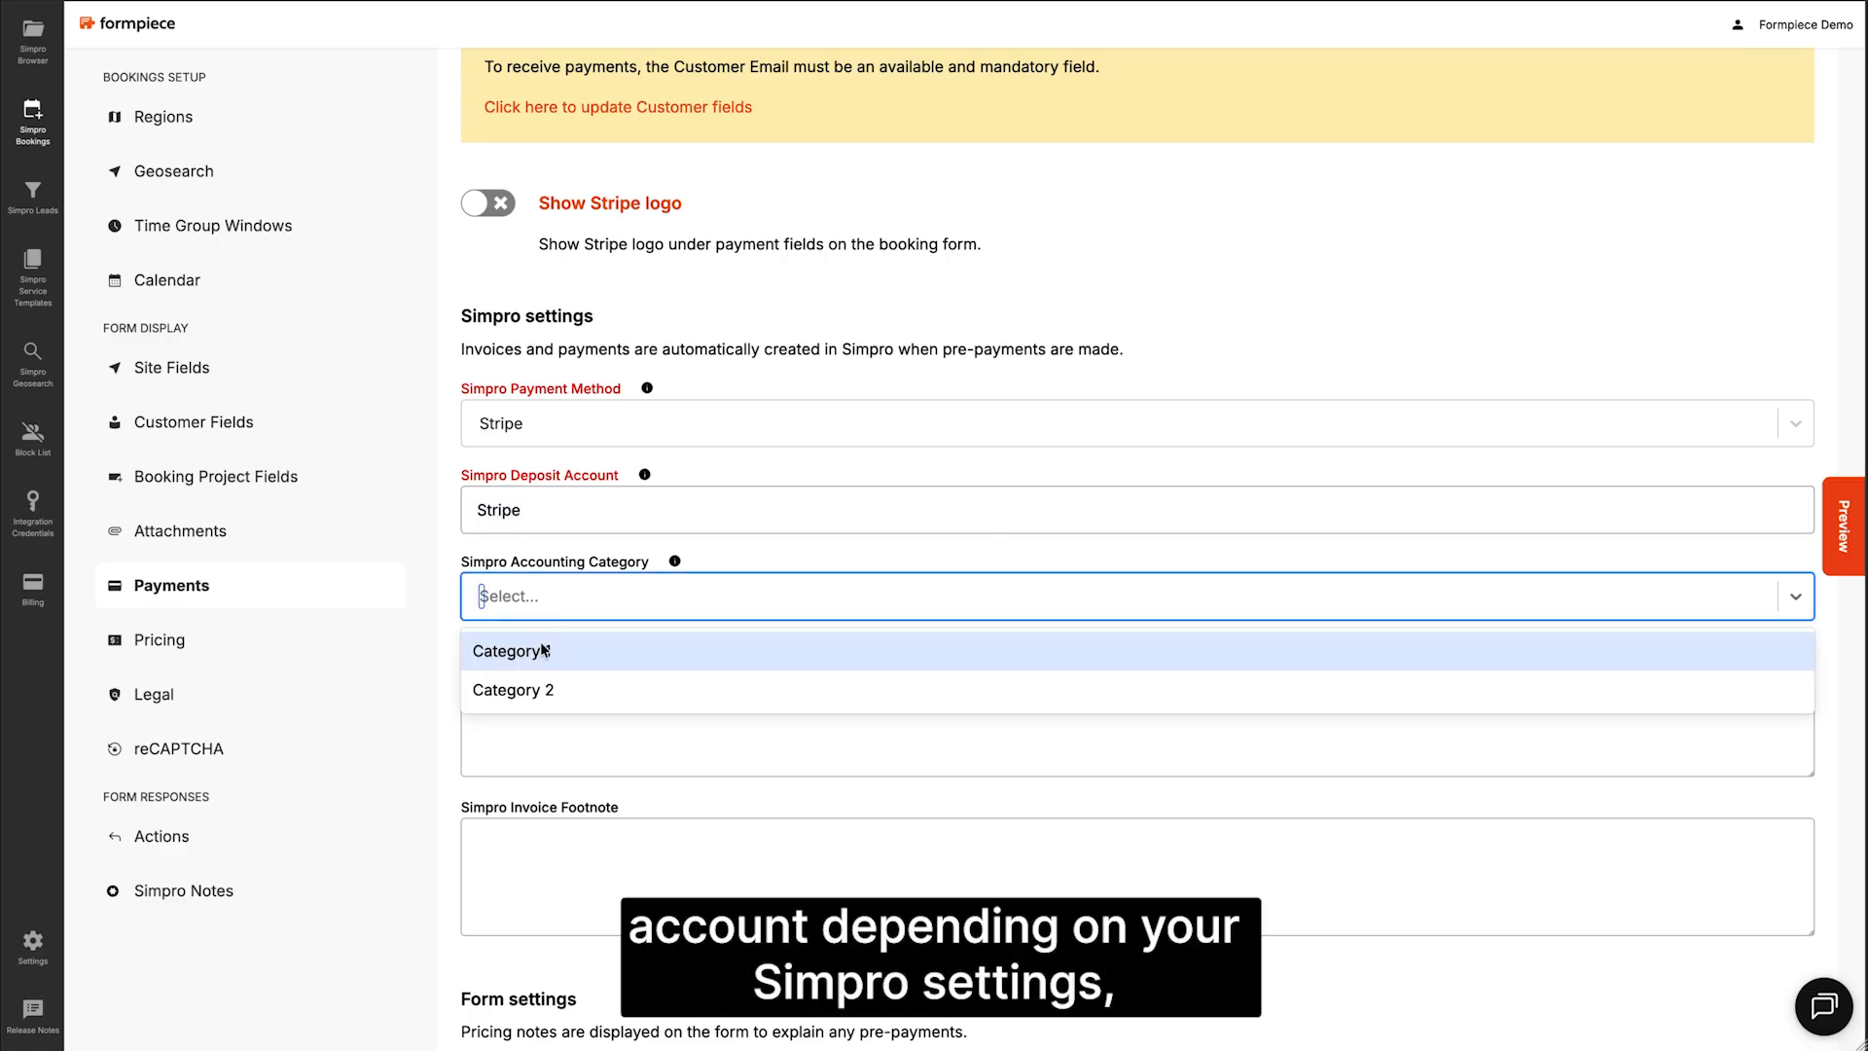
pyautogui.click(544, 650)
pyautogui.scroll(-3, 550, 643)
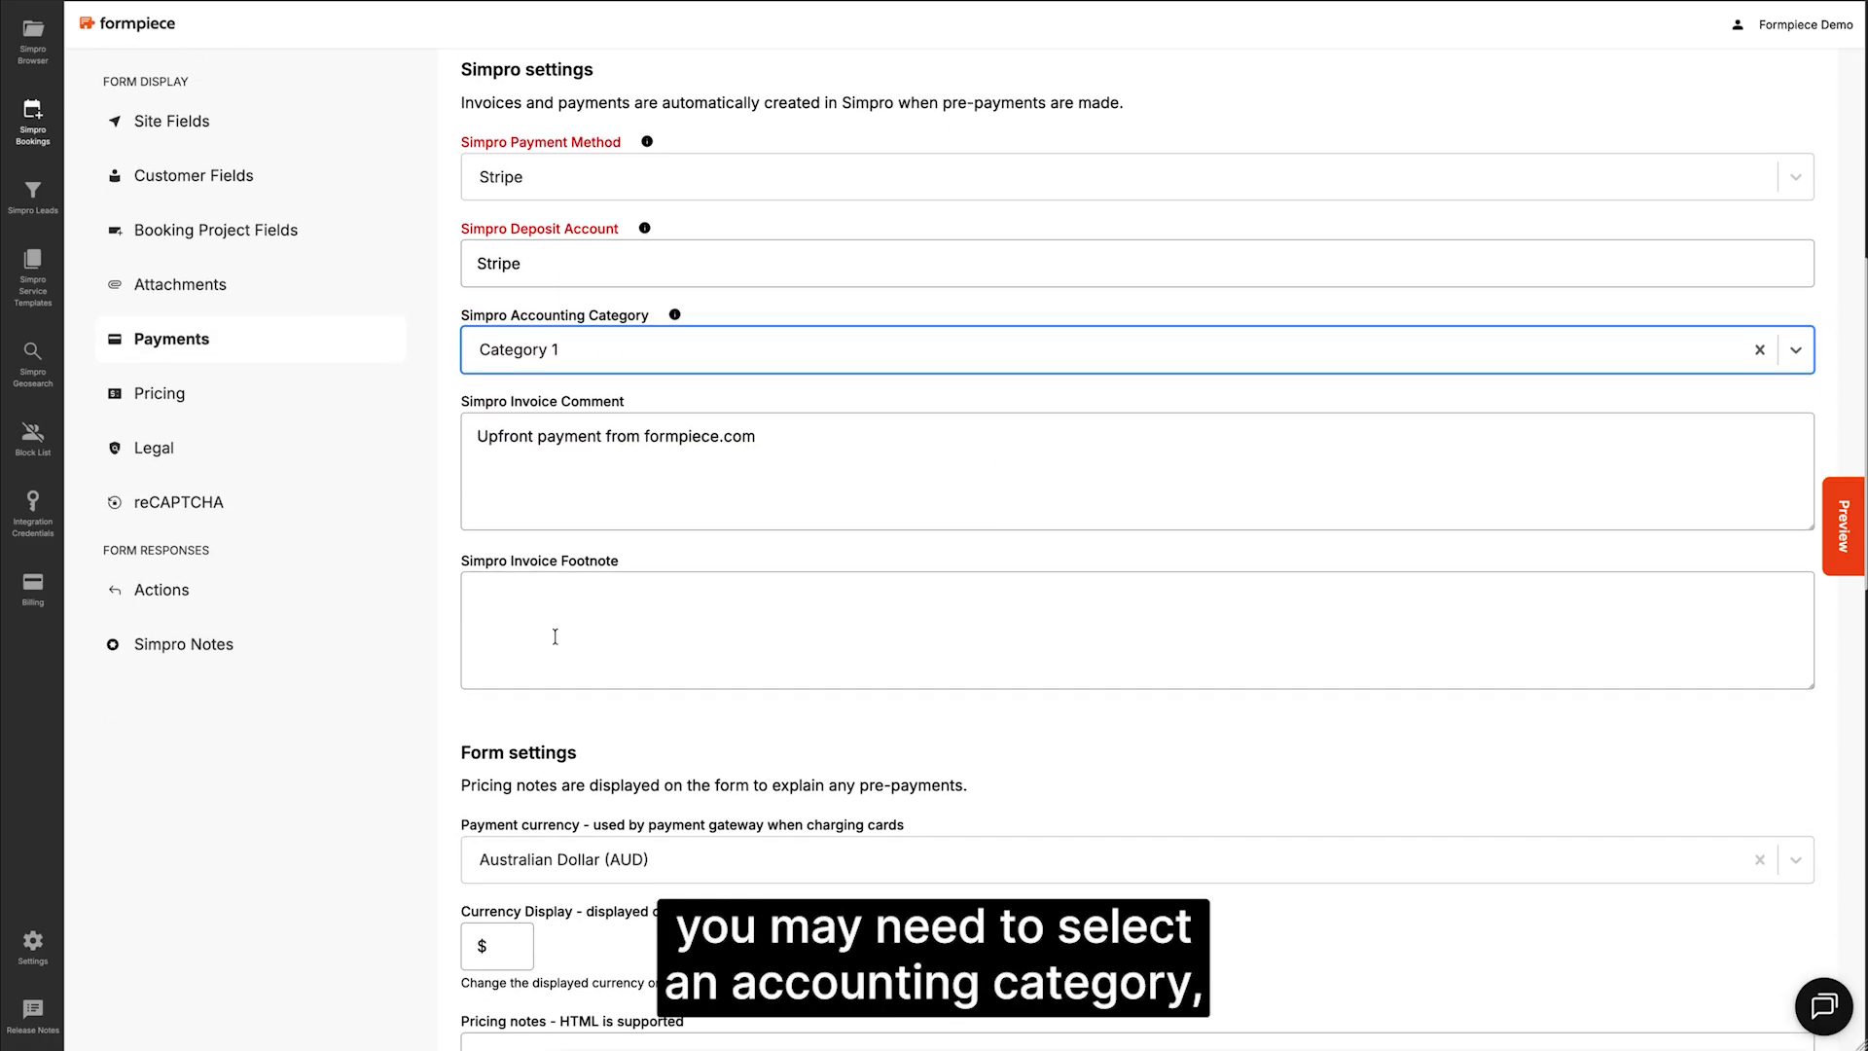
pyautogui.scroll(-5, 555, 636)
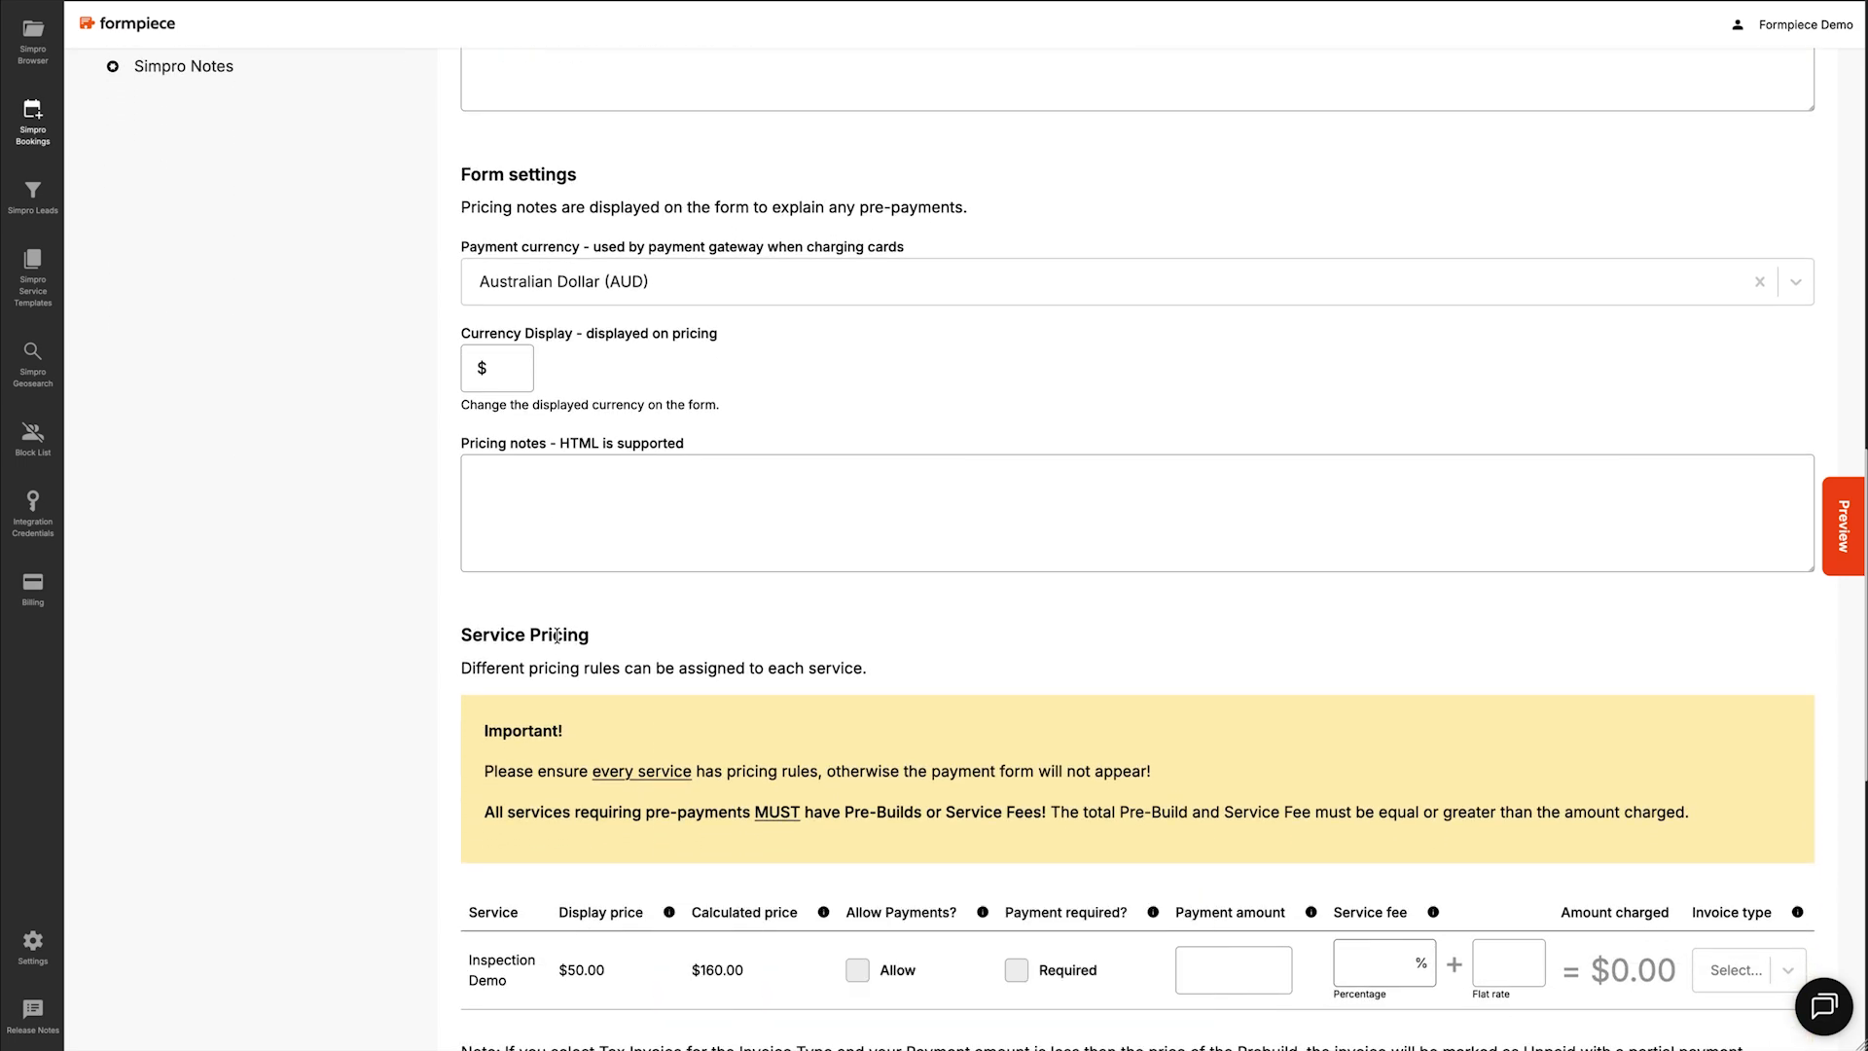
# Step: Allow Inspection Demo payments of 50 with 1.75% and 0.3 service fees, invoiced as Deposit
pyautogui.scroll(-5, 556, 636)
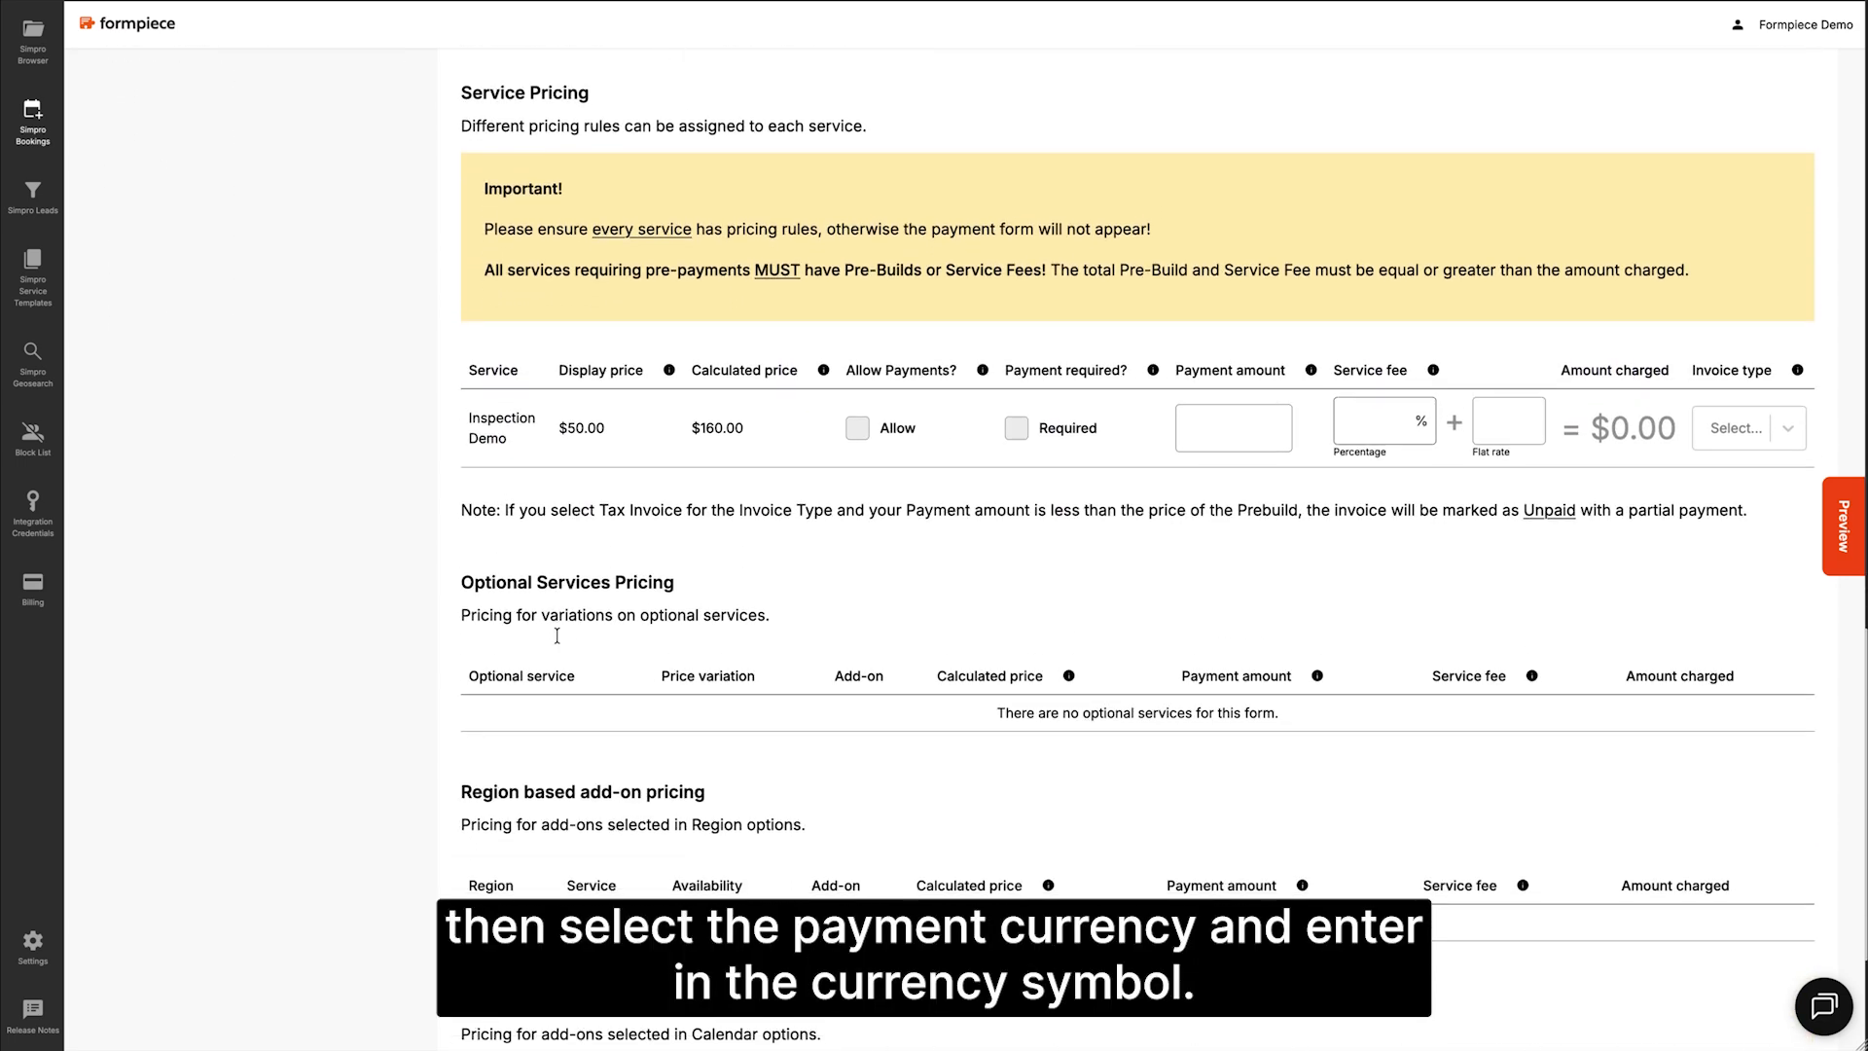
pyautogui.scroll(-1, 557, 636)
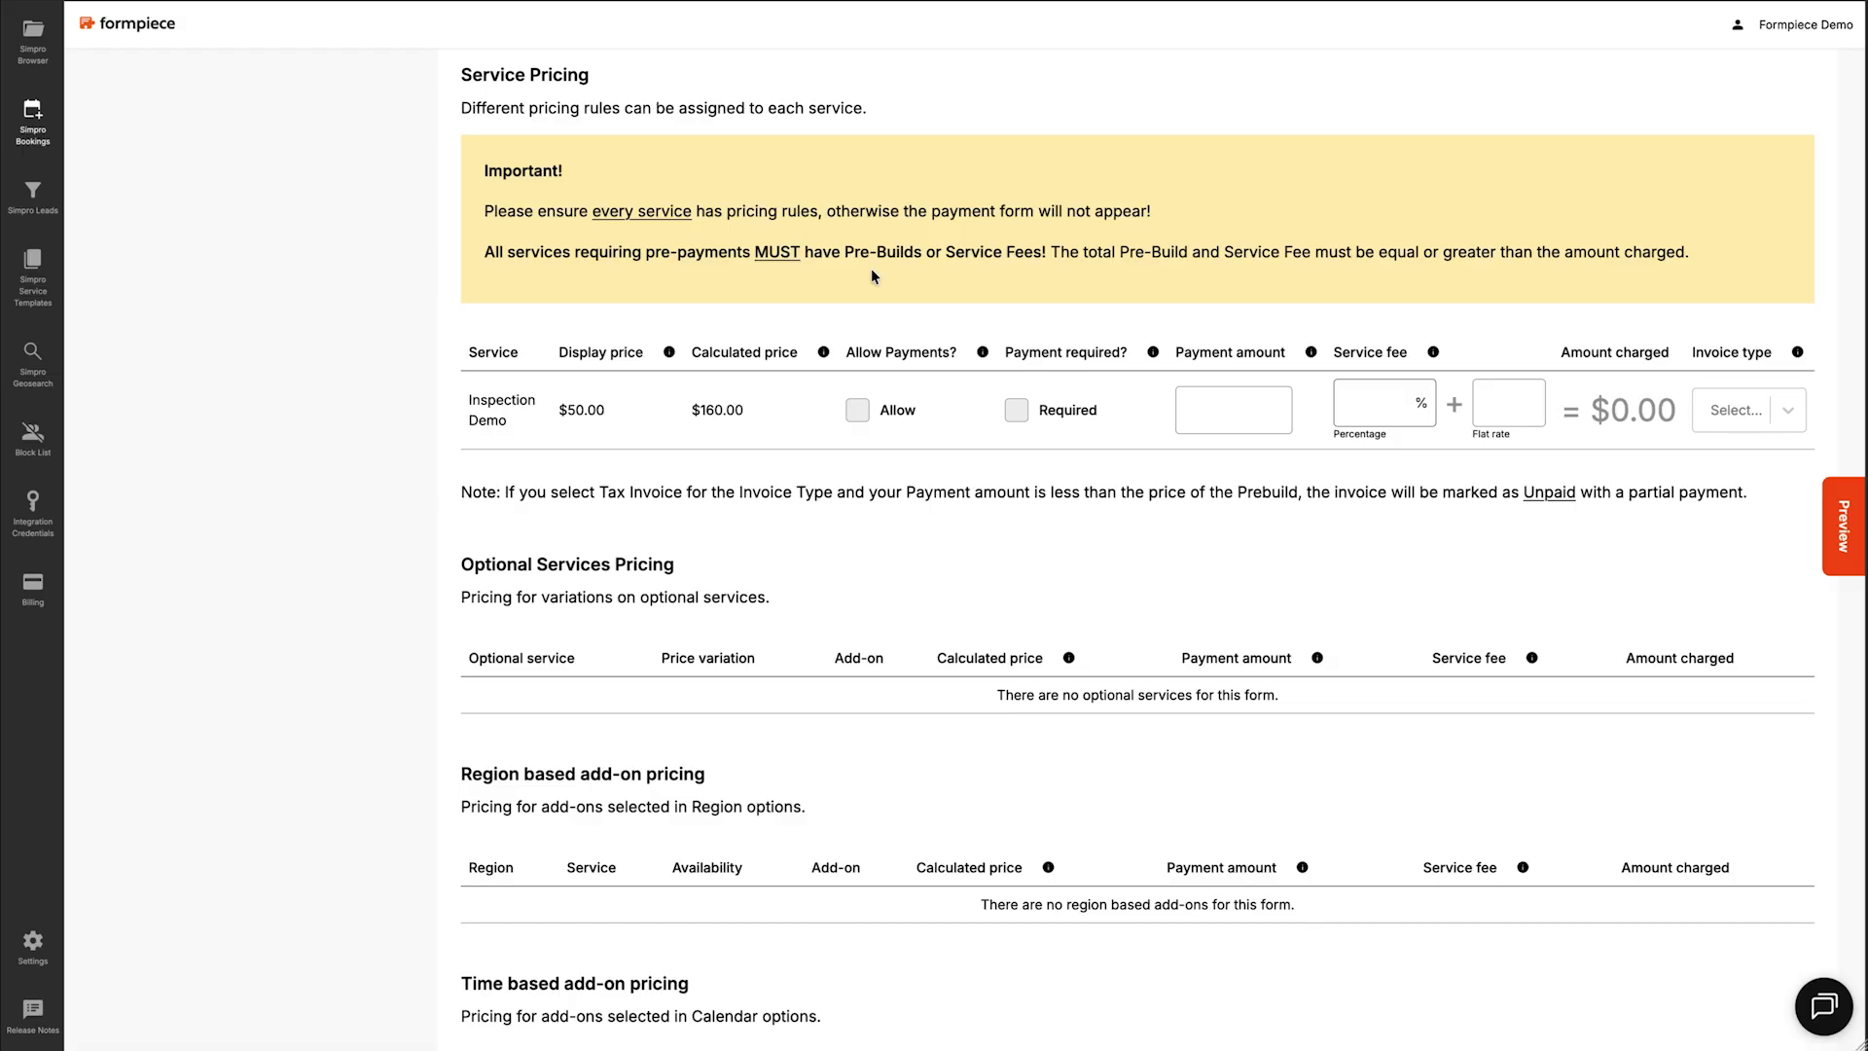
pyautogui.click(860, 412)
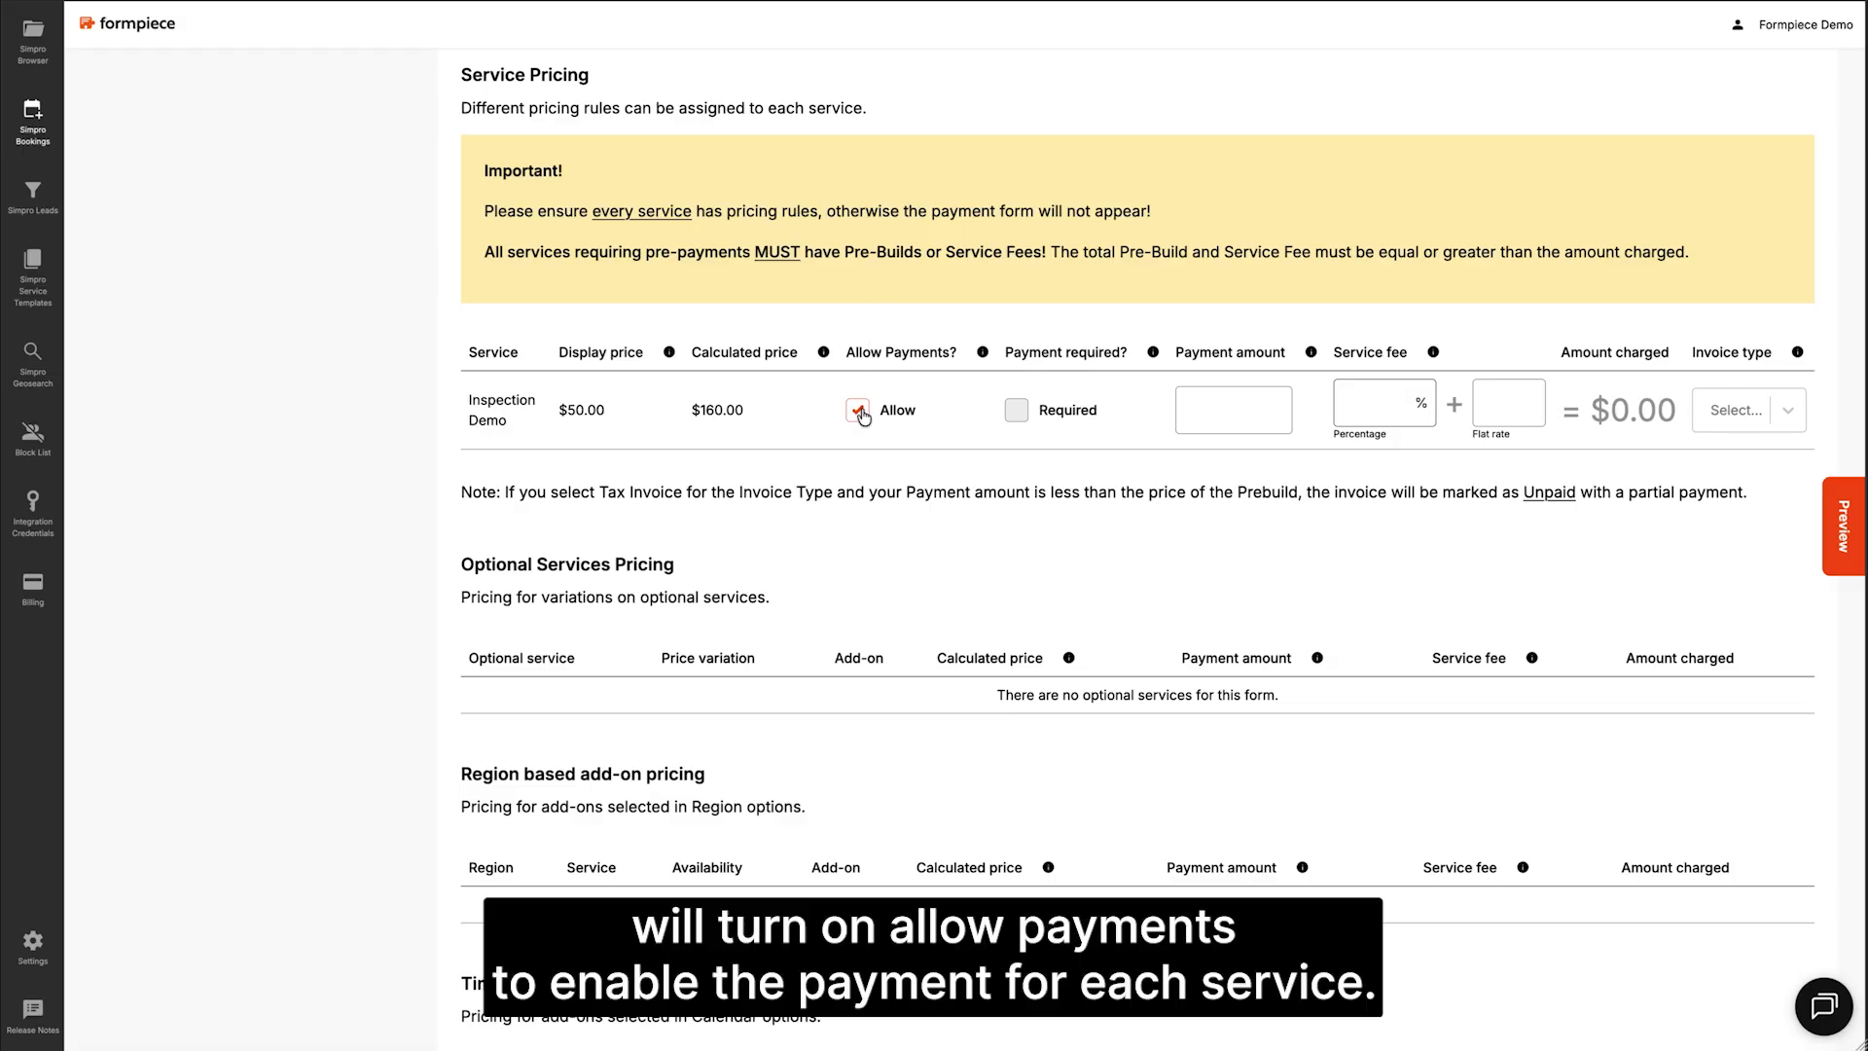
pyautogui.click(1224, 400)
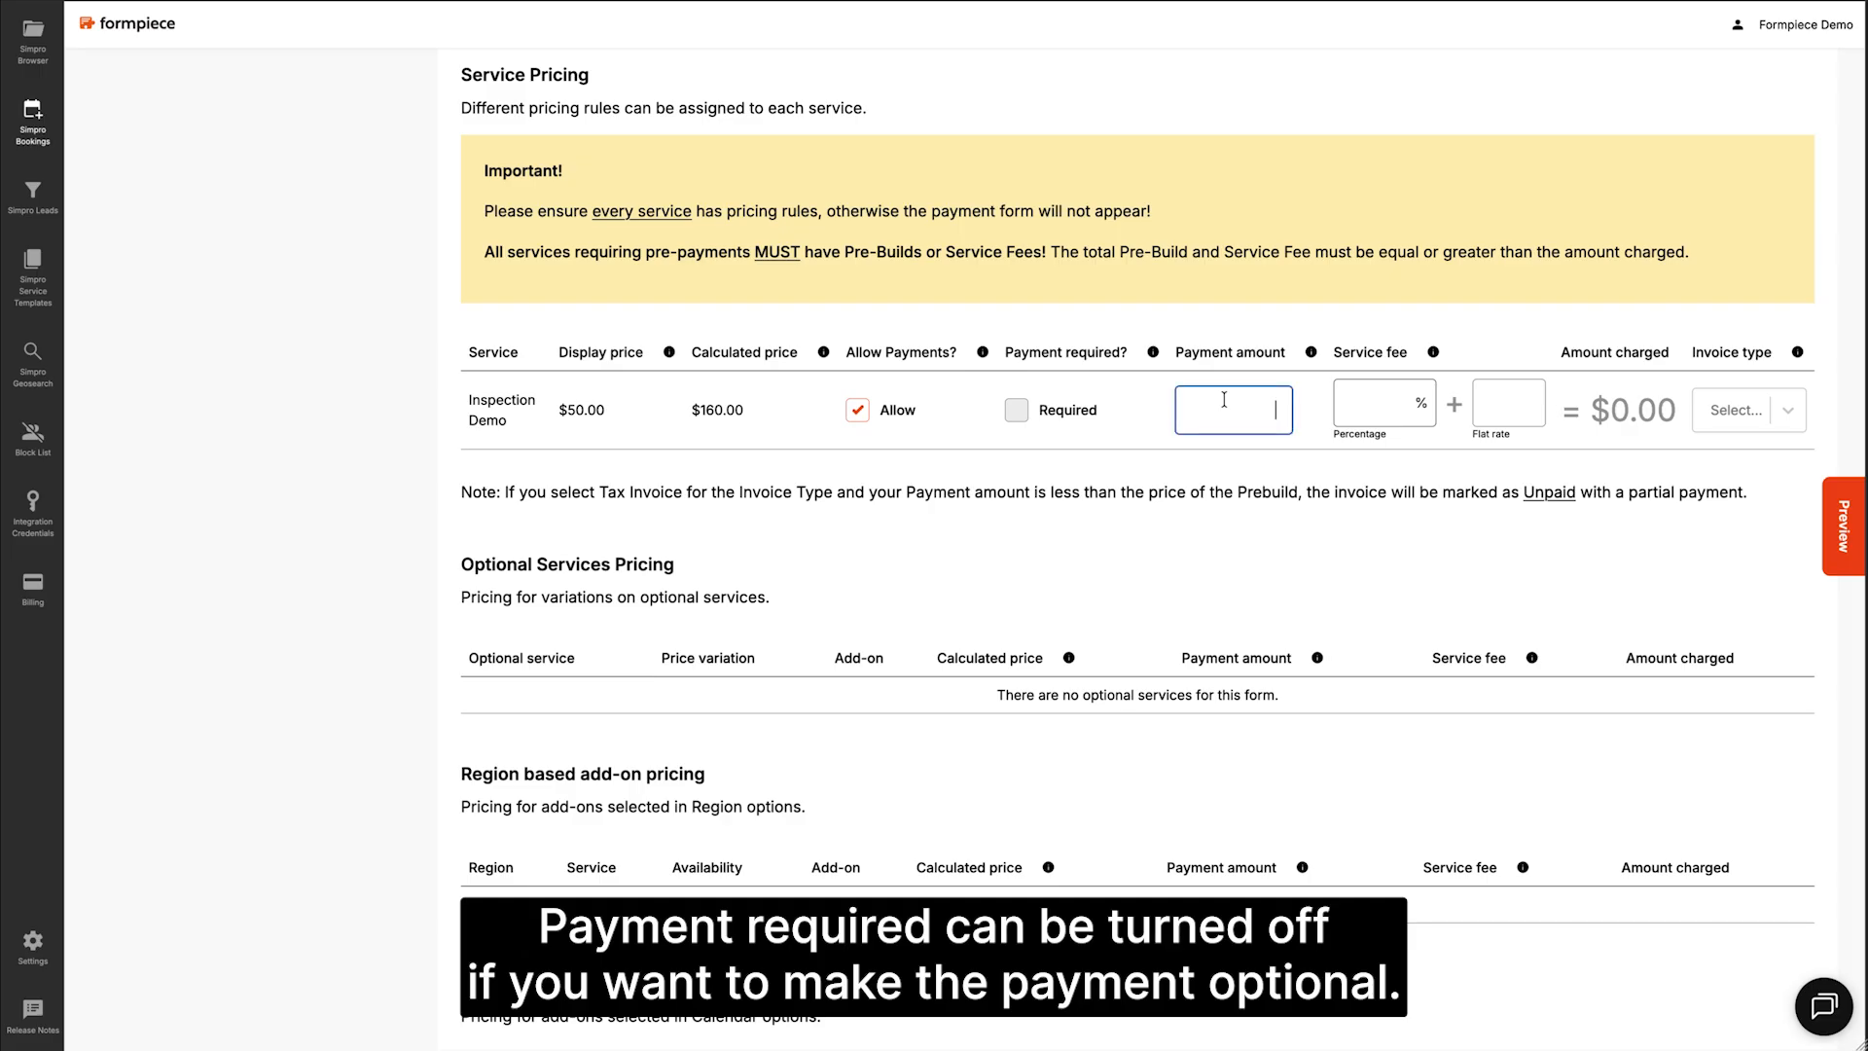
pyautogui.write('5')
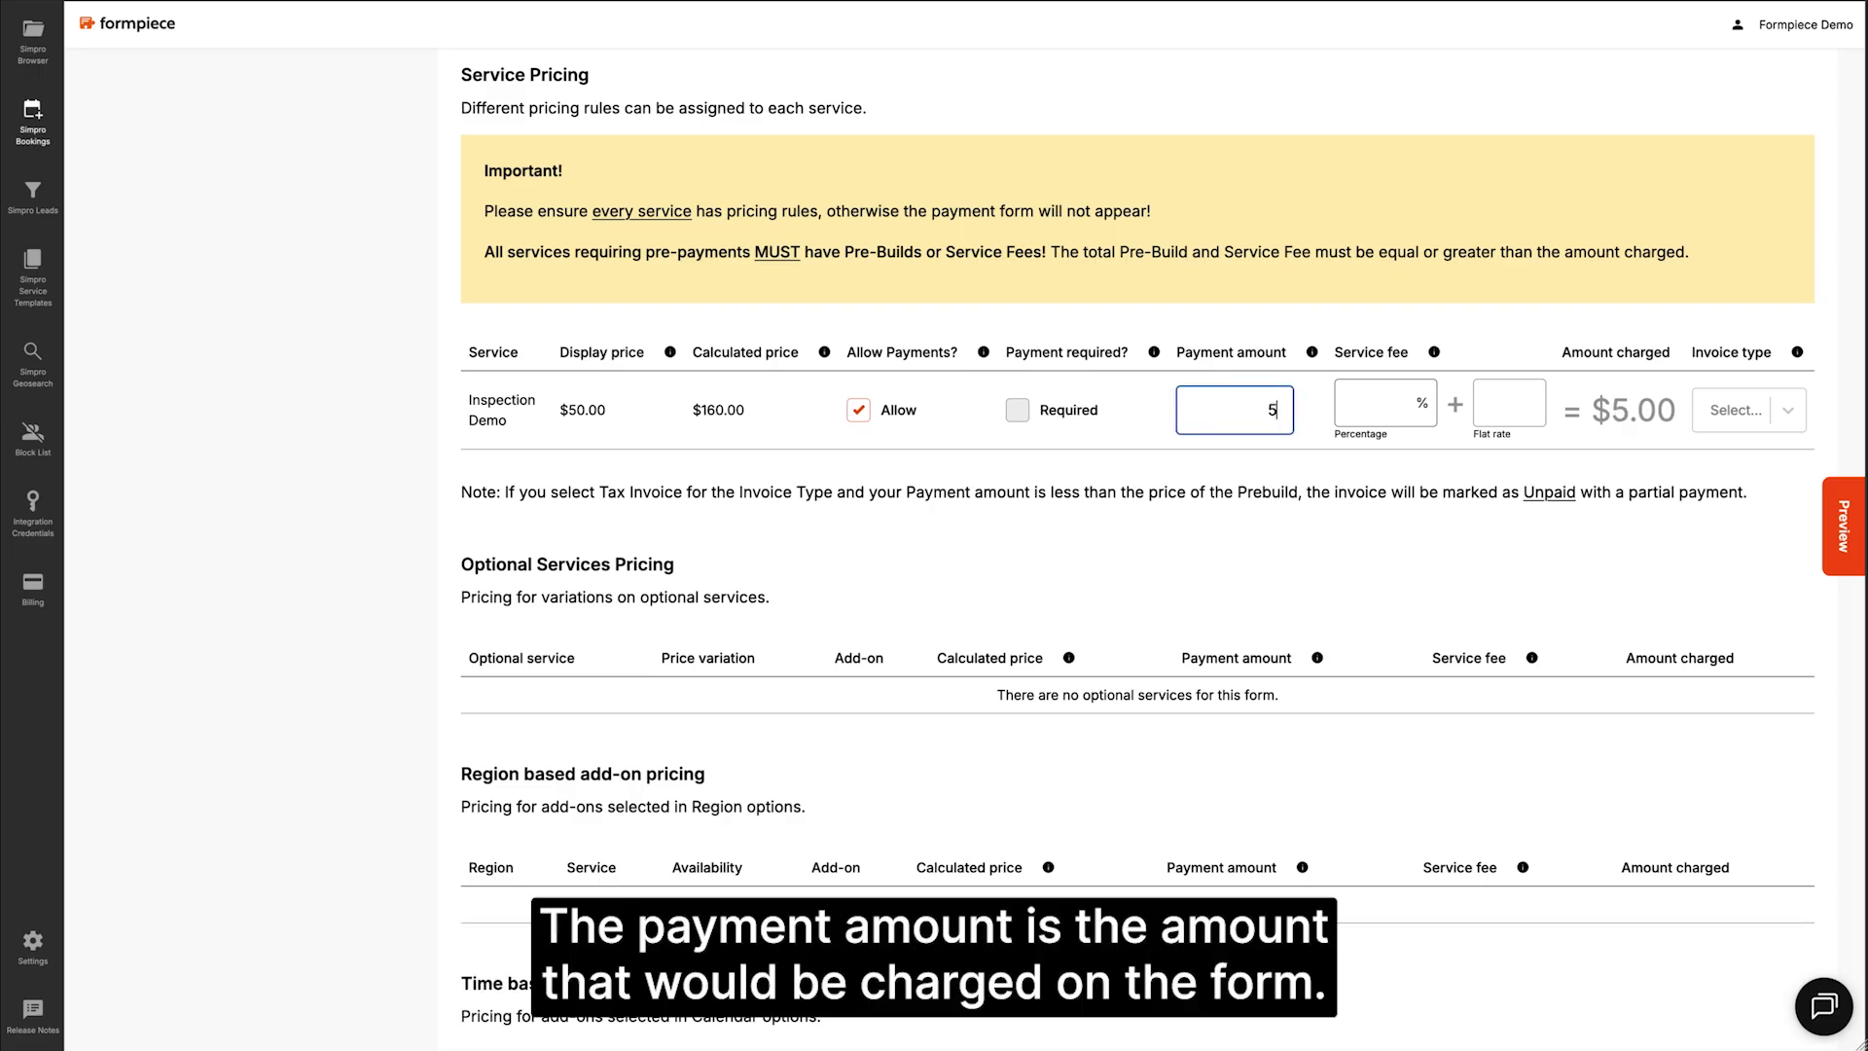
pyautogui.write('0')
pyautogui.click(1331, 397)
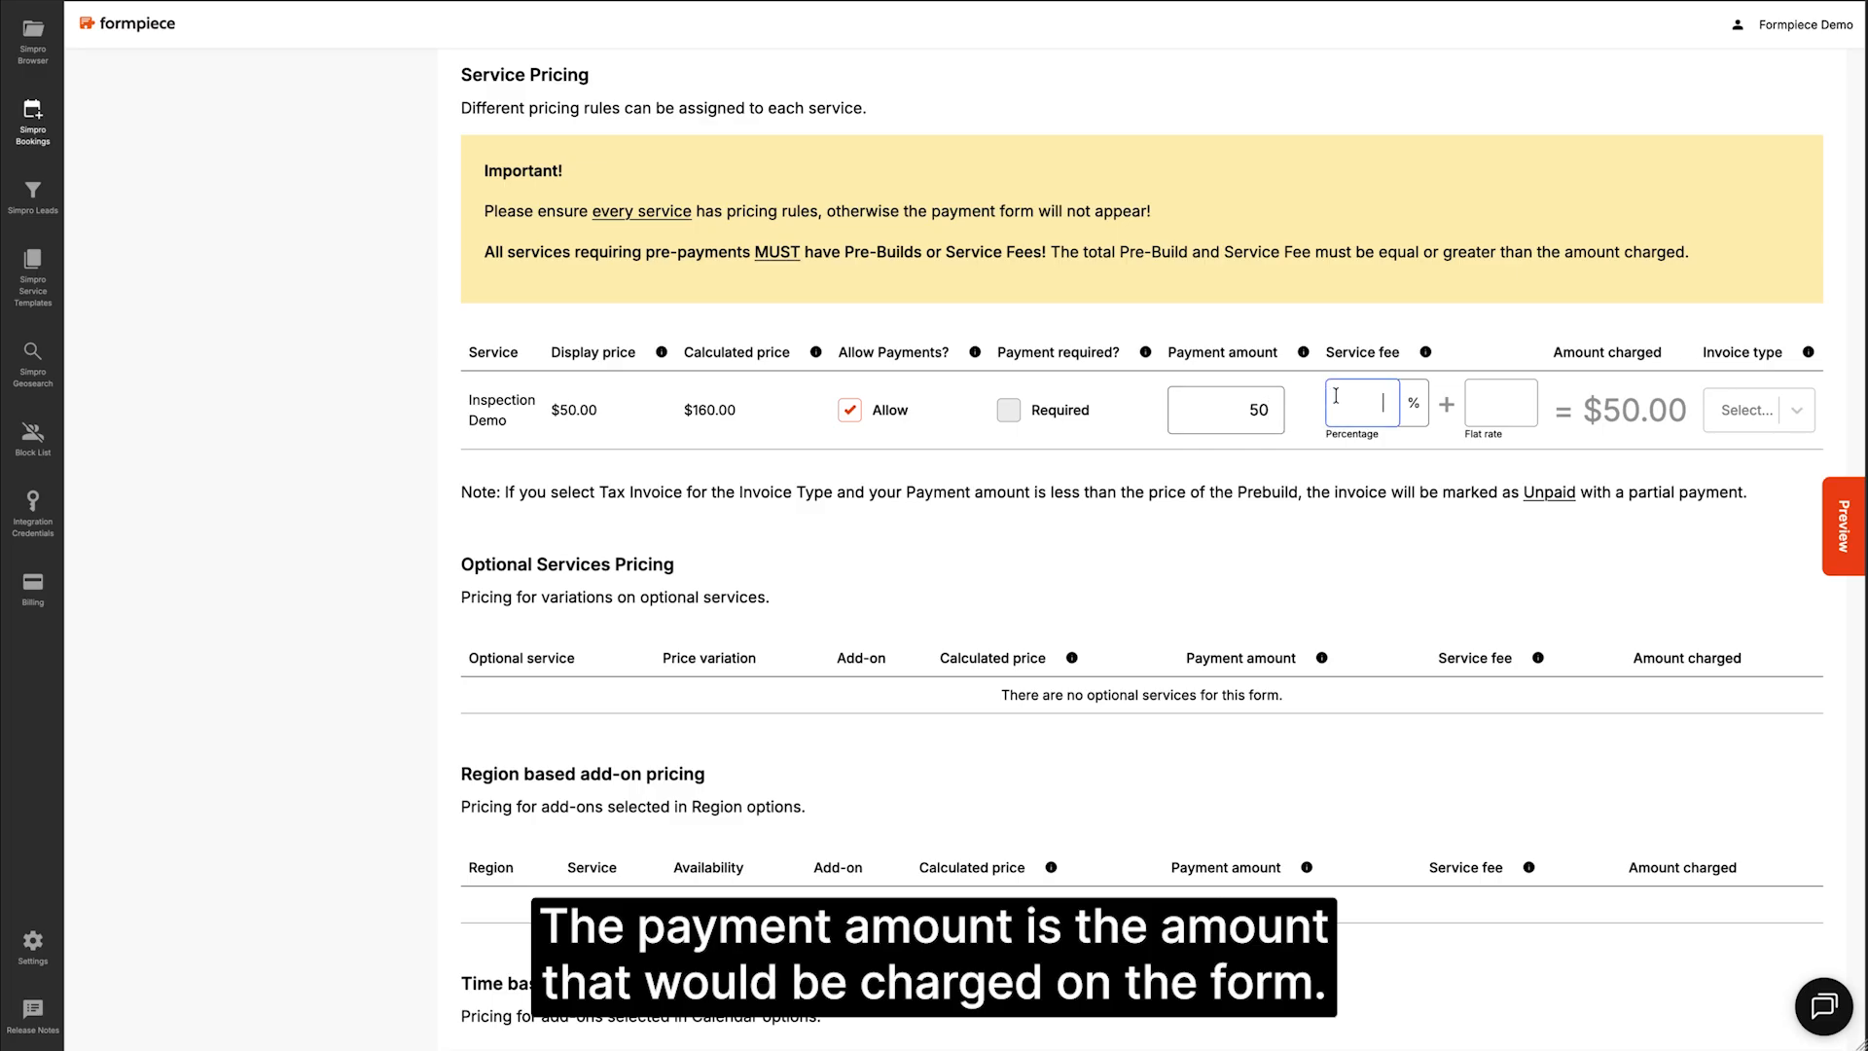
pyautogui.write('1.')
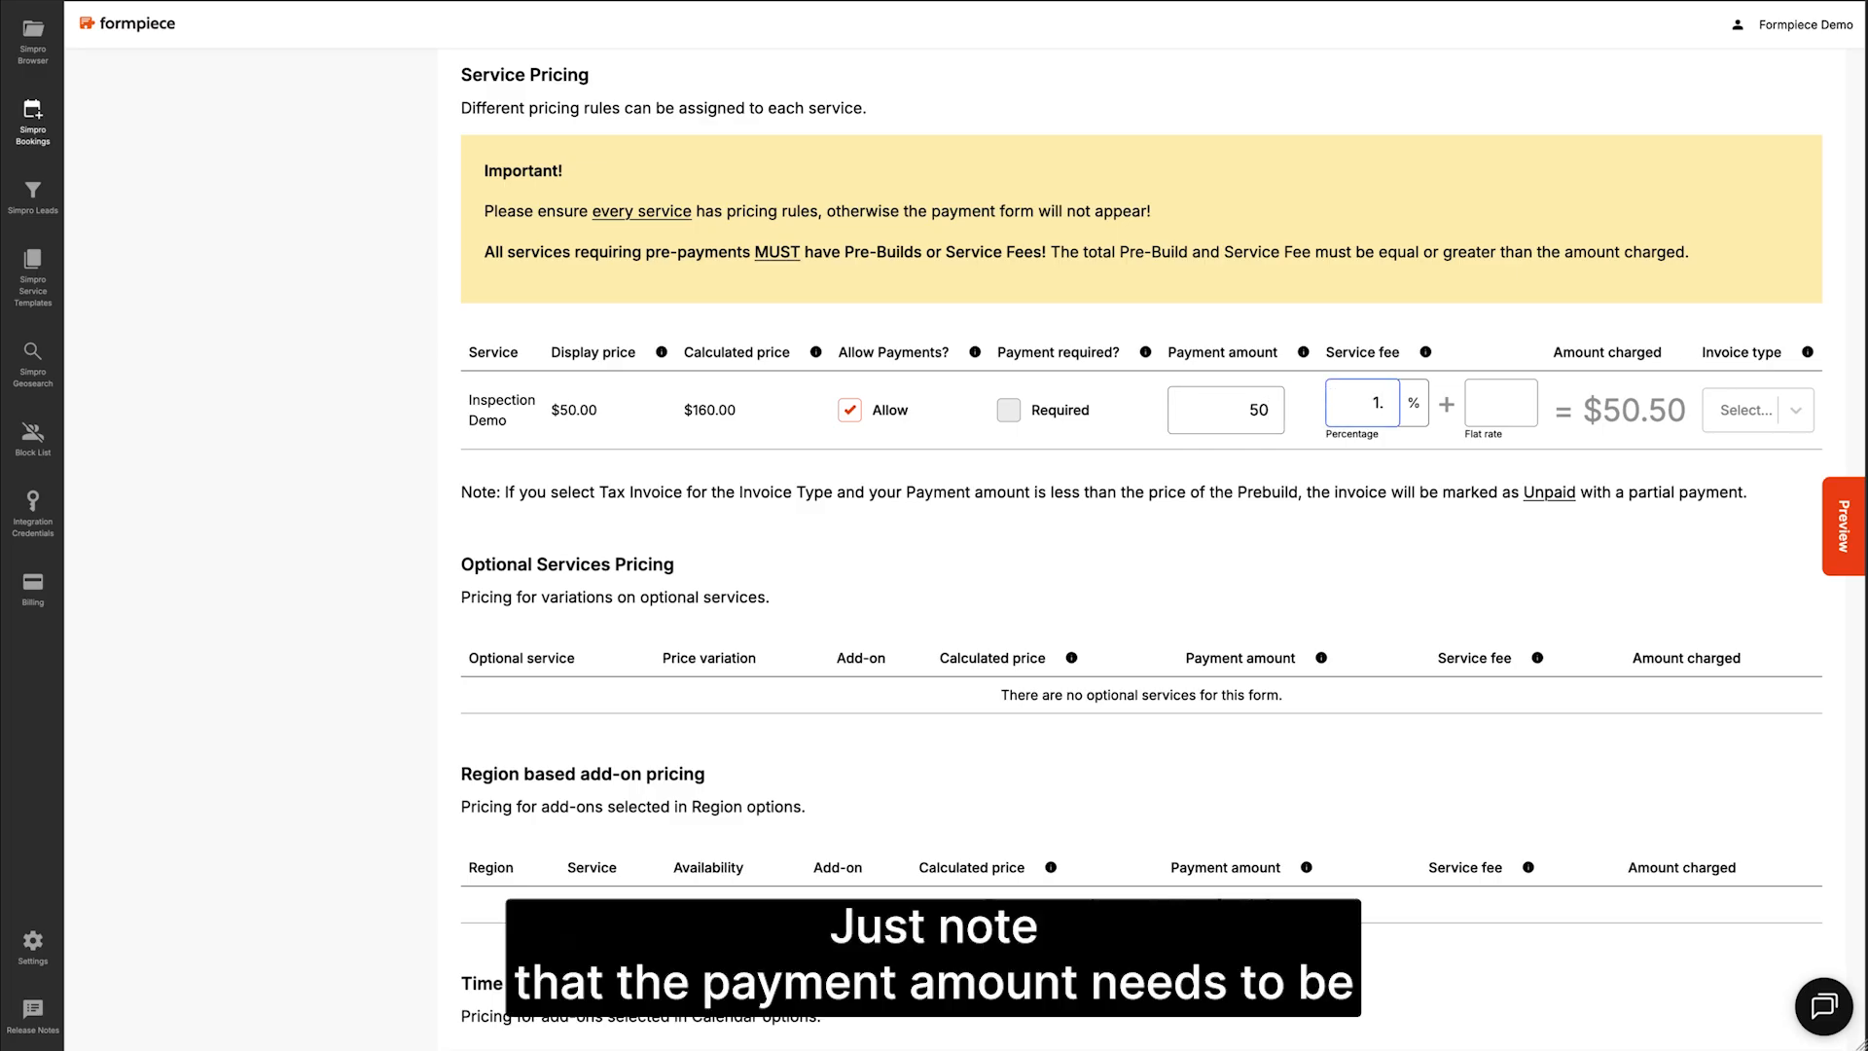
pyautogui.write('75')
pyautogui.click(1498, 405)
pyautogui.write('0.3')
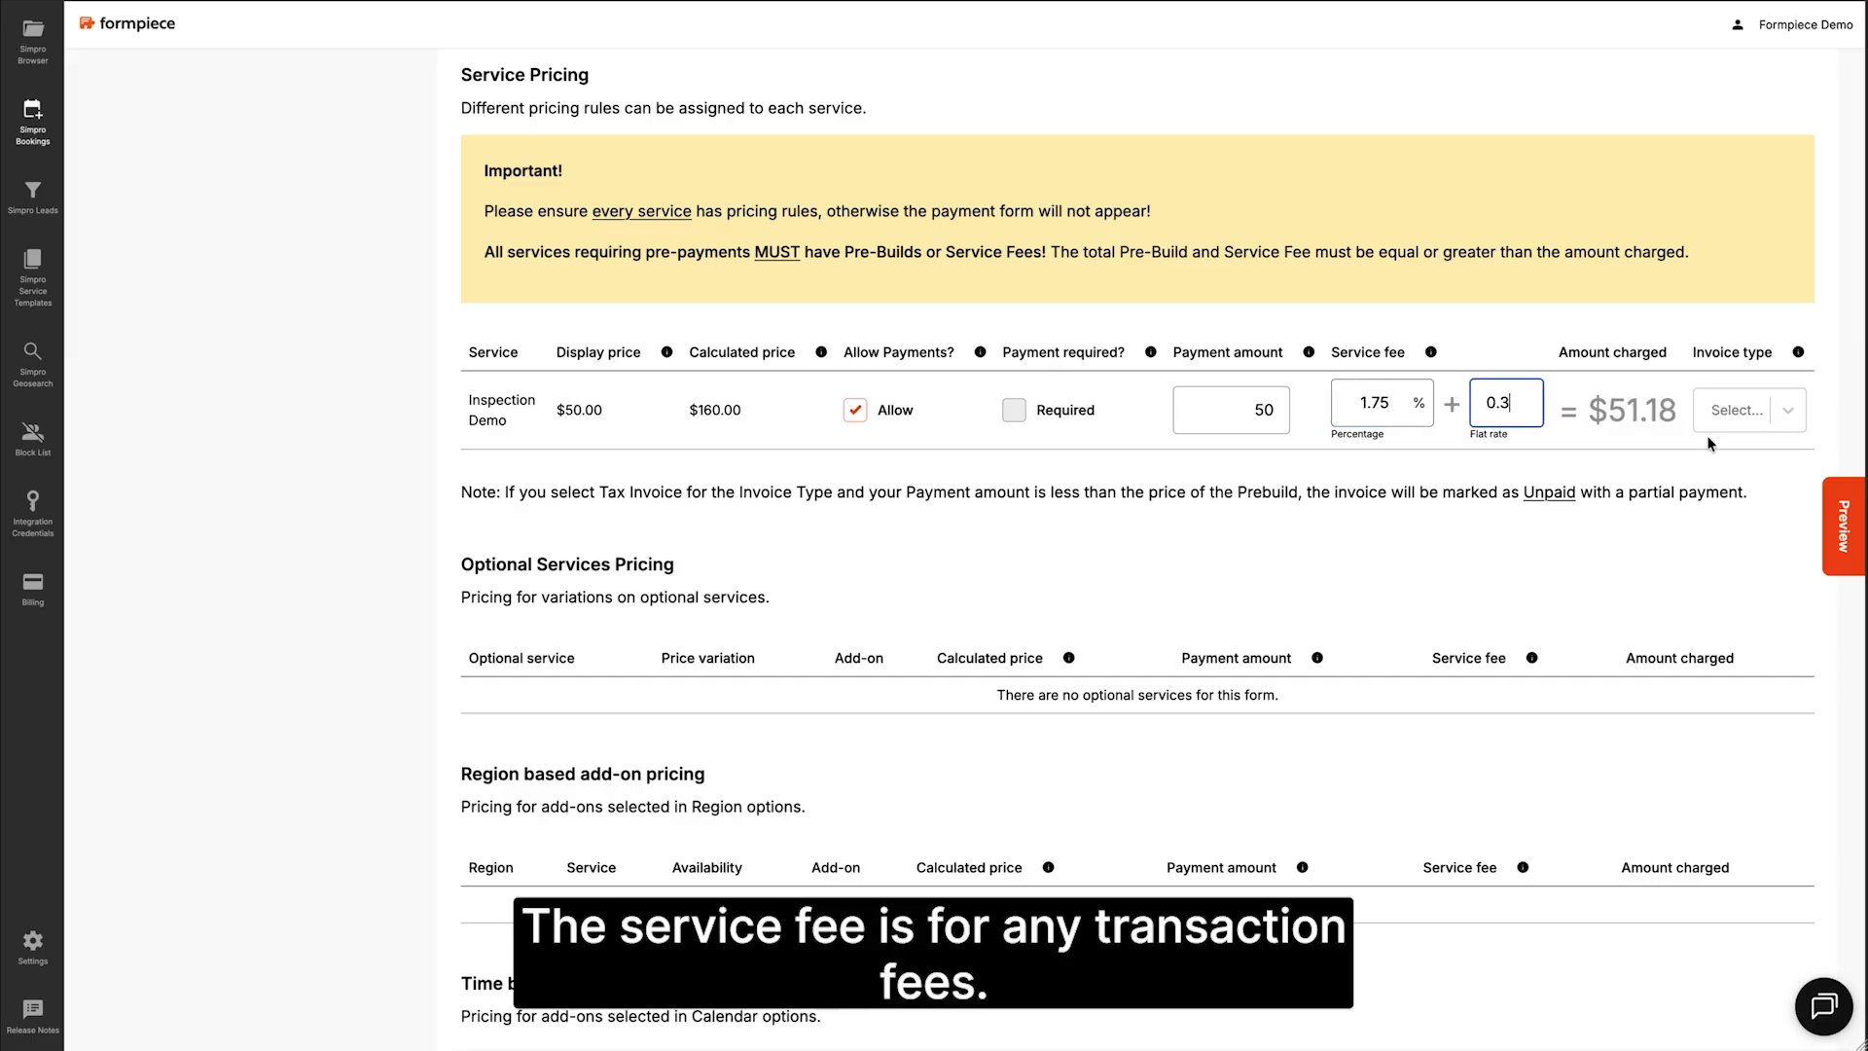
pyautogui.click(1768, 414)
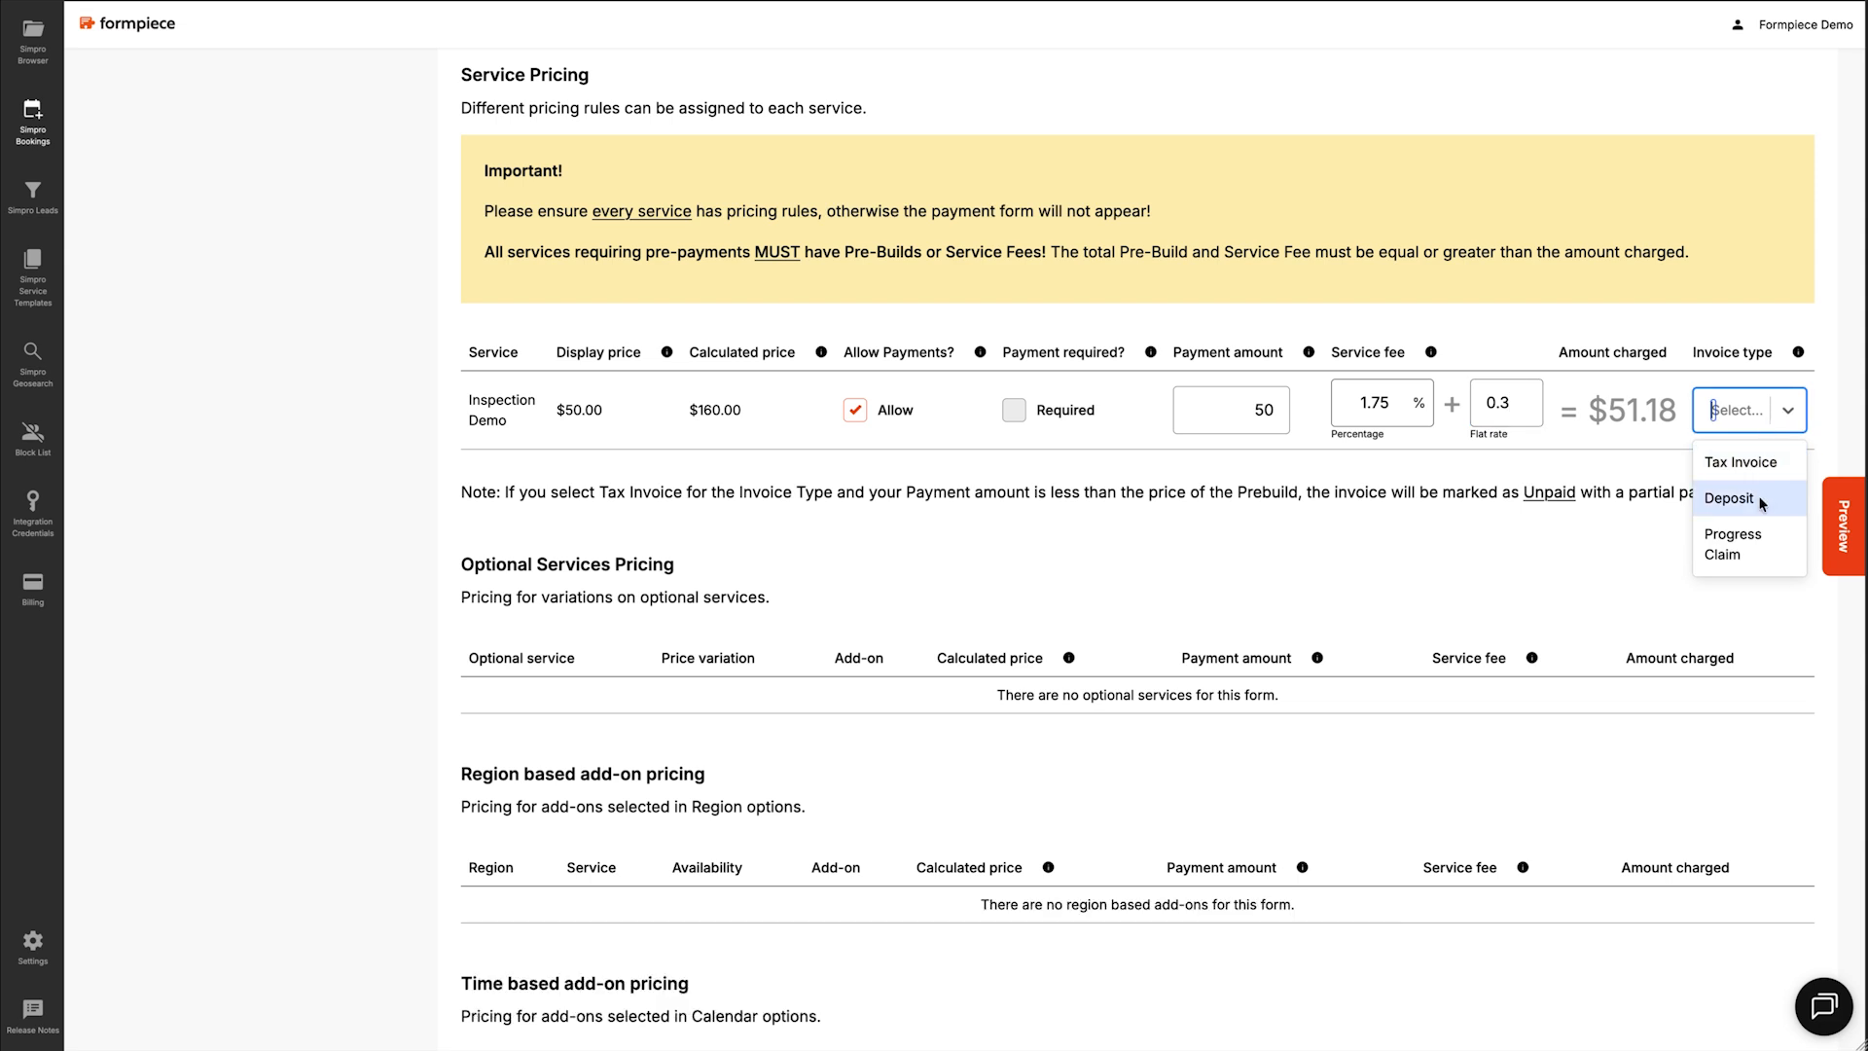
pyautogui.click(1730, 498)
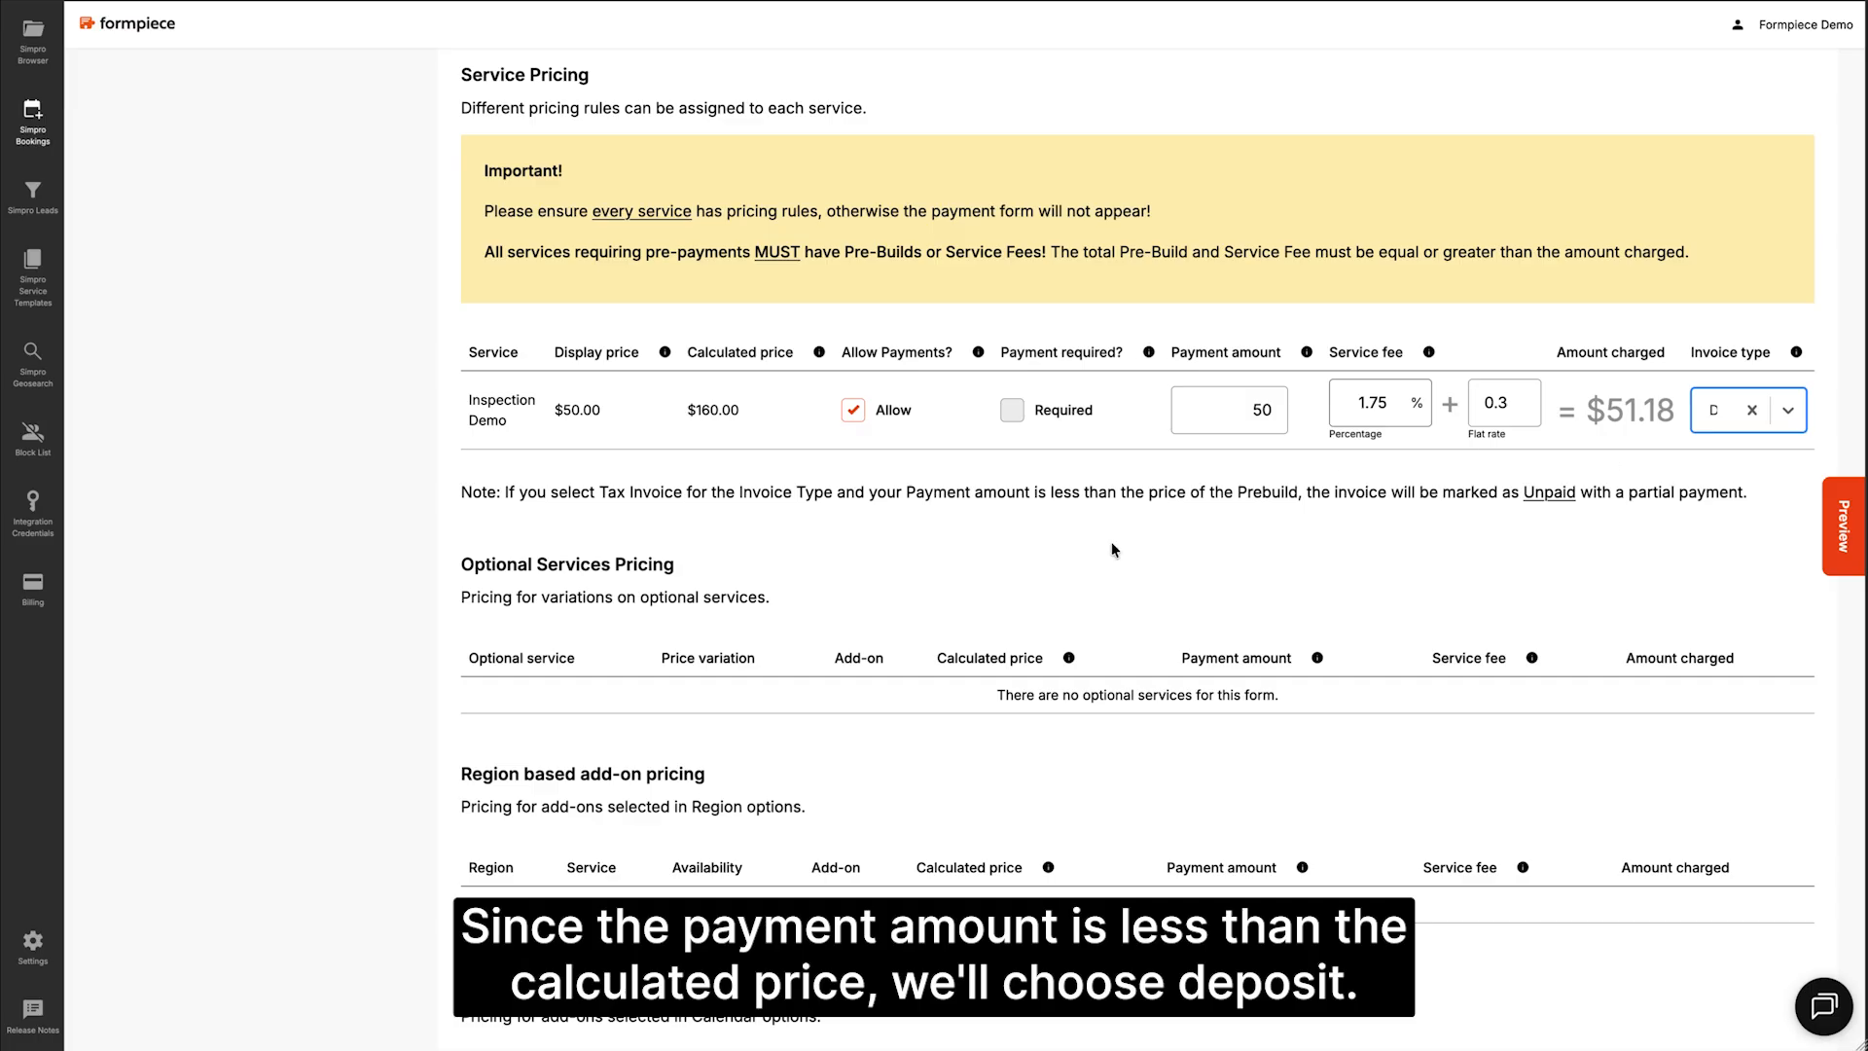
pyautogui.scroll(-3, 744, 590)
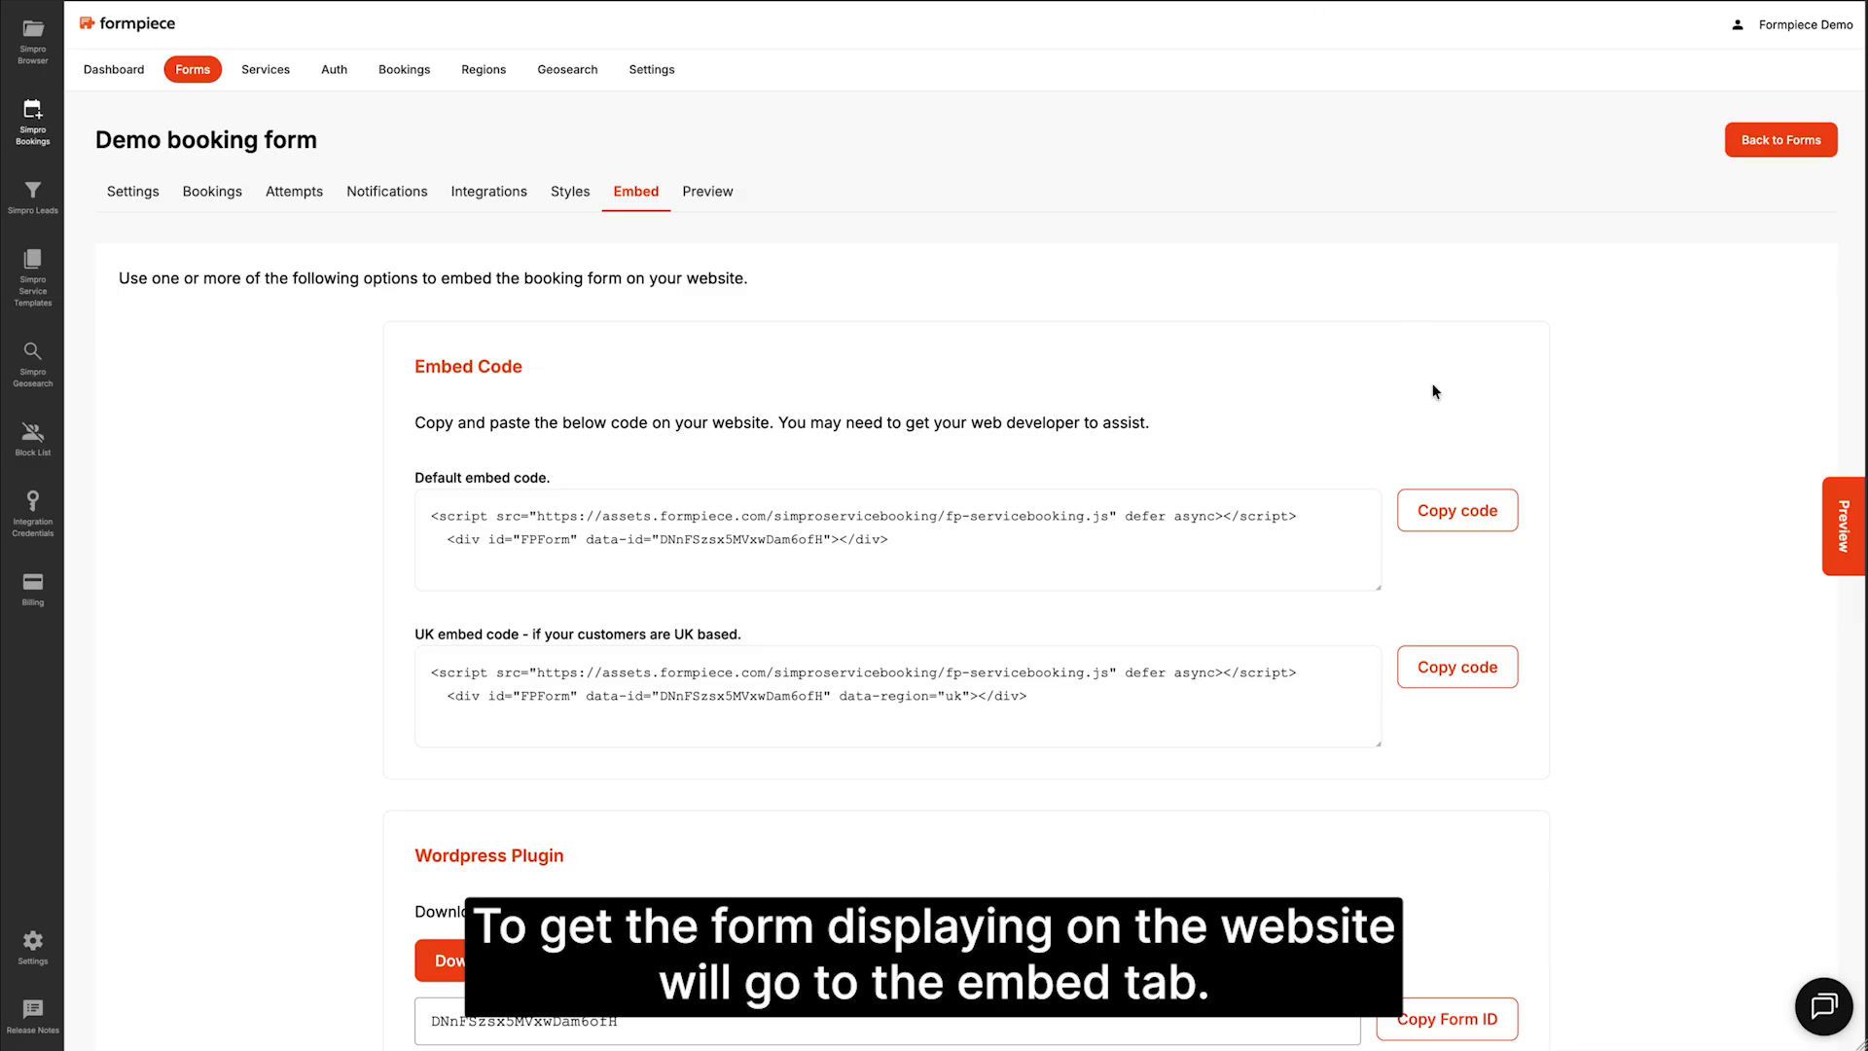
# Step: Copy the Default embed code snippet for the booking form
pyautogui.click(1466, 525)
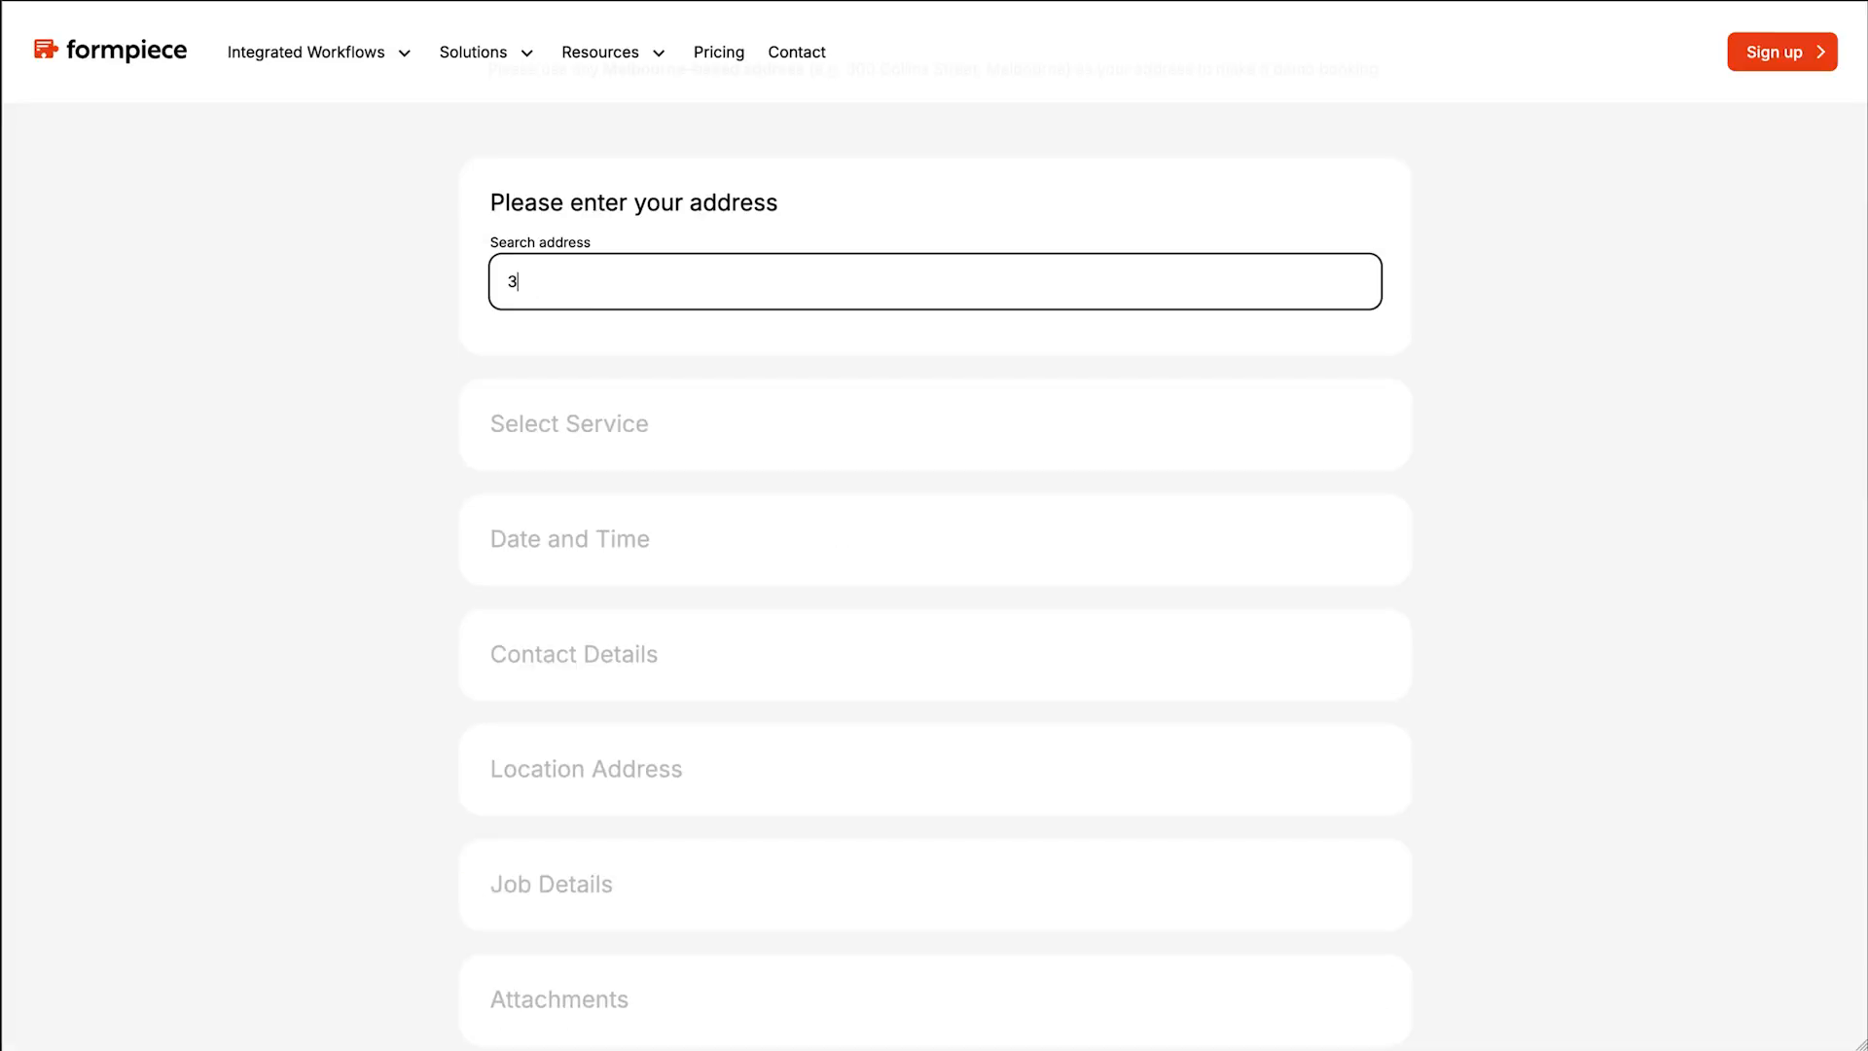
# Step: Search for and select the site address, then book an Inspection for Wednesday 1 October, Afternoon
pyautogui.click(681, 329)
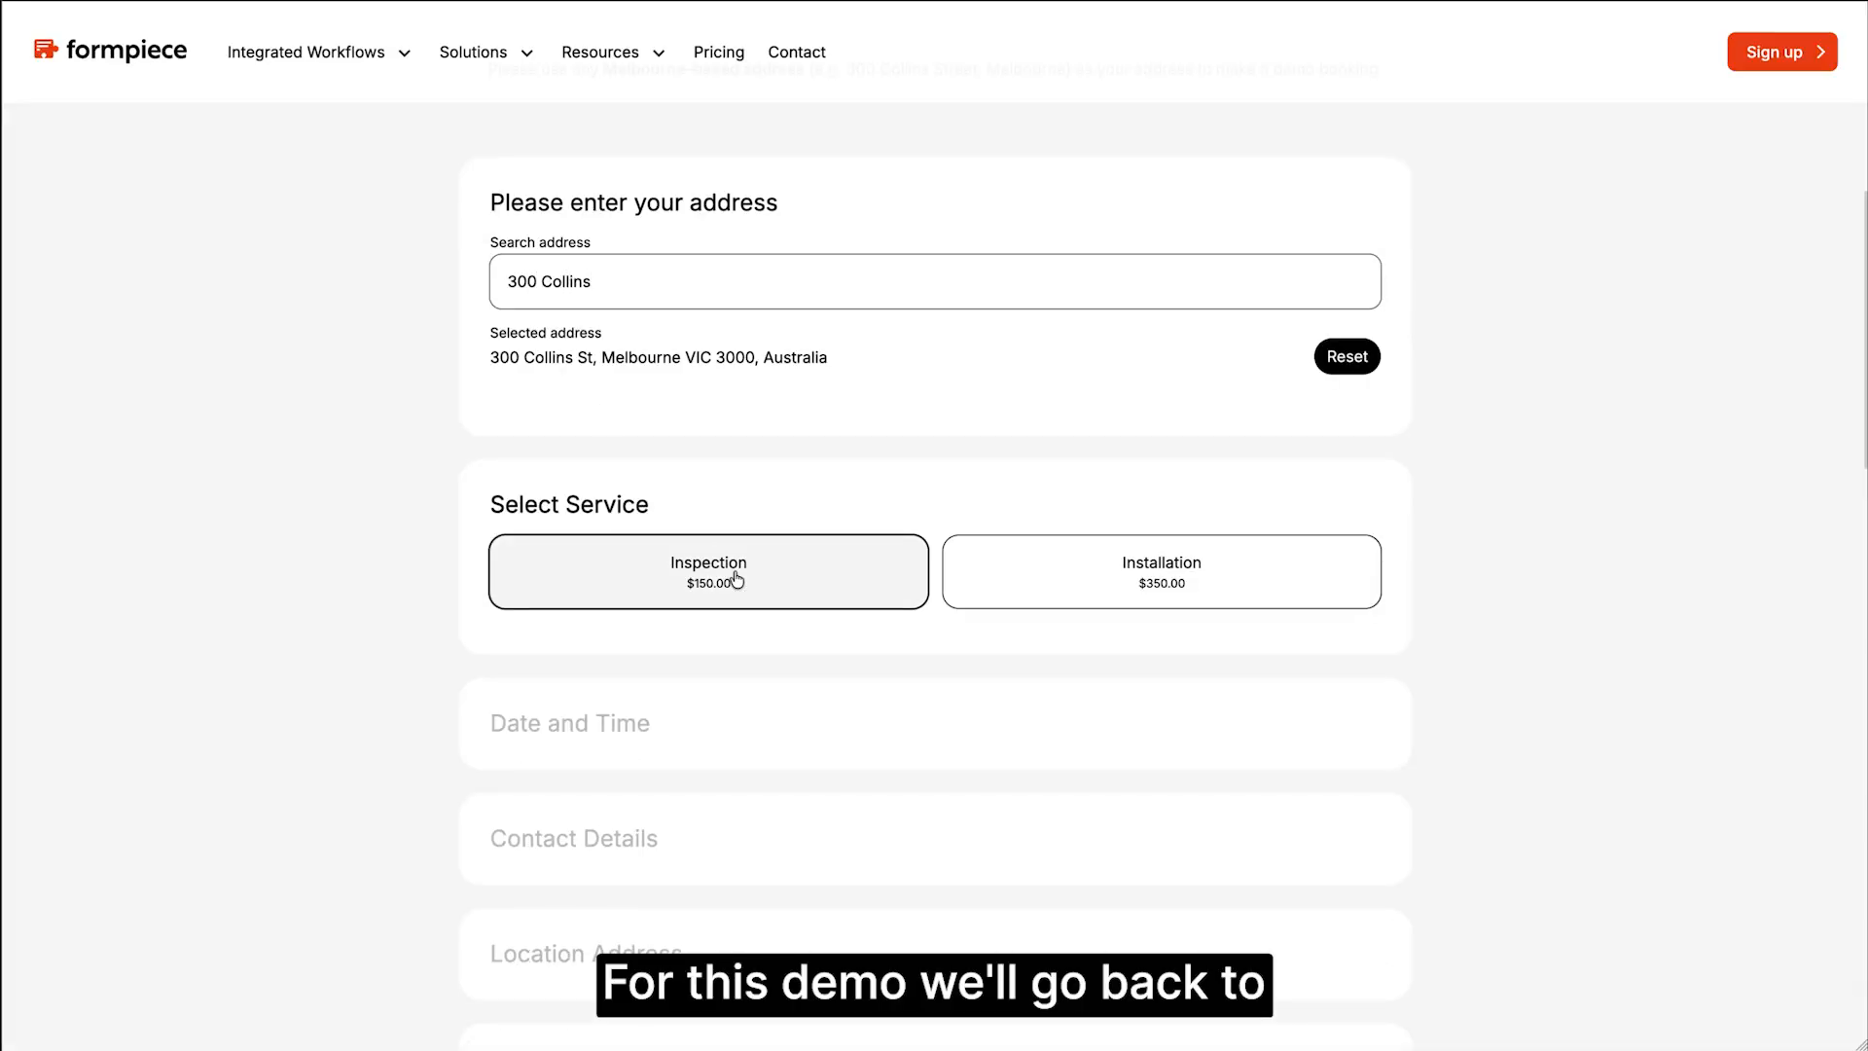
pyautogui.click(736, 579)
pyautogui.click(568, 744)
pyautogui.scroll(-5, 572, 709)
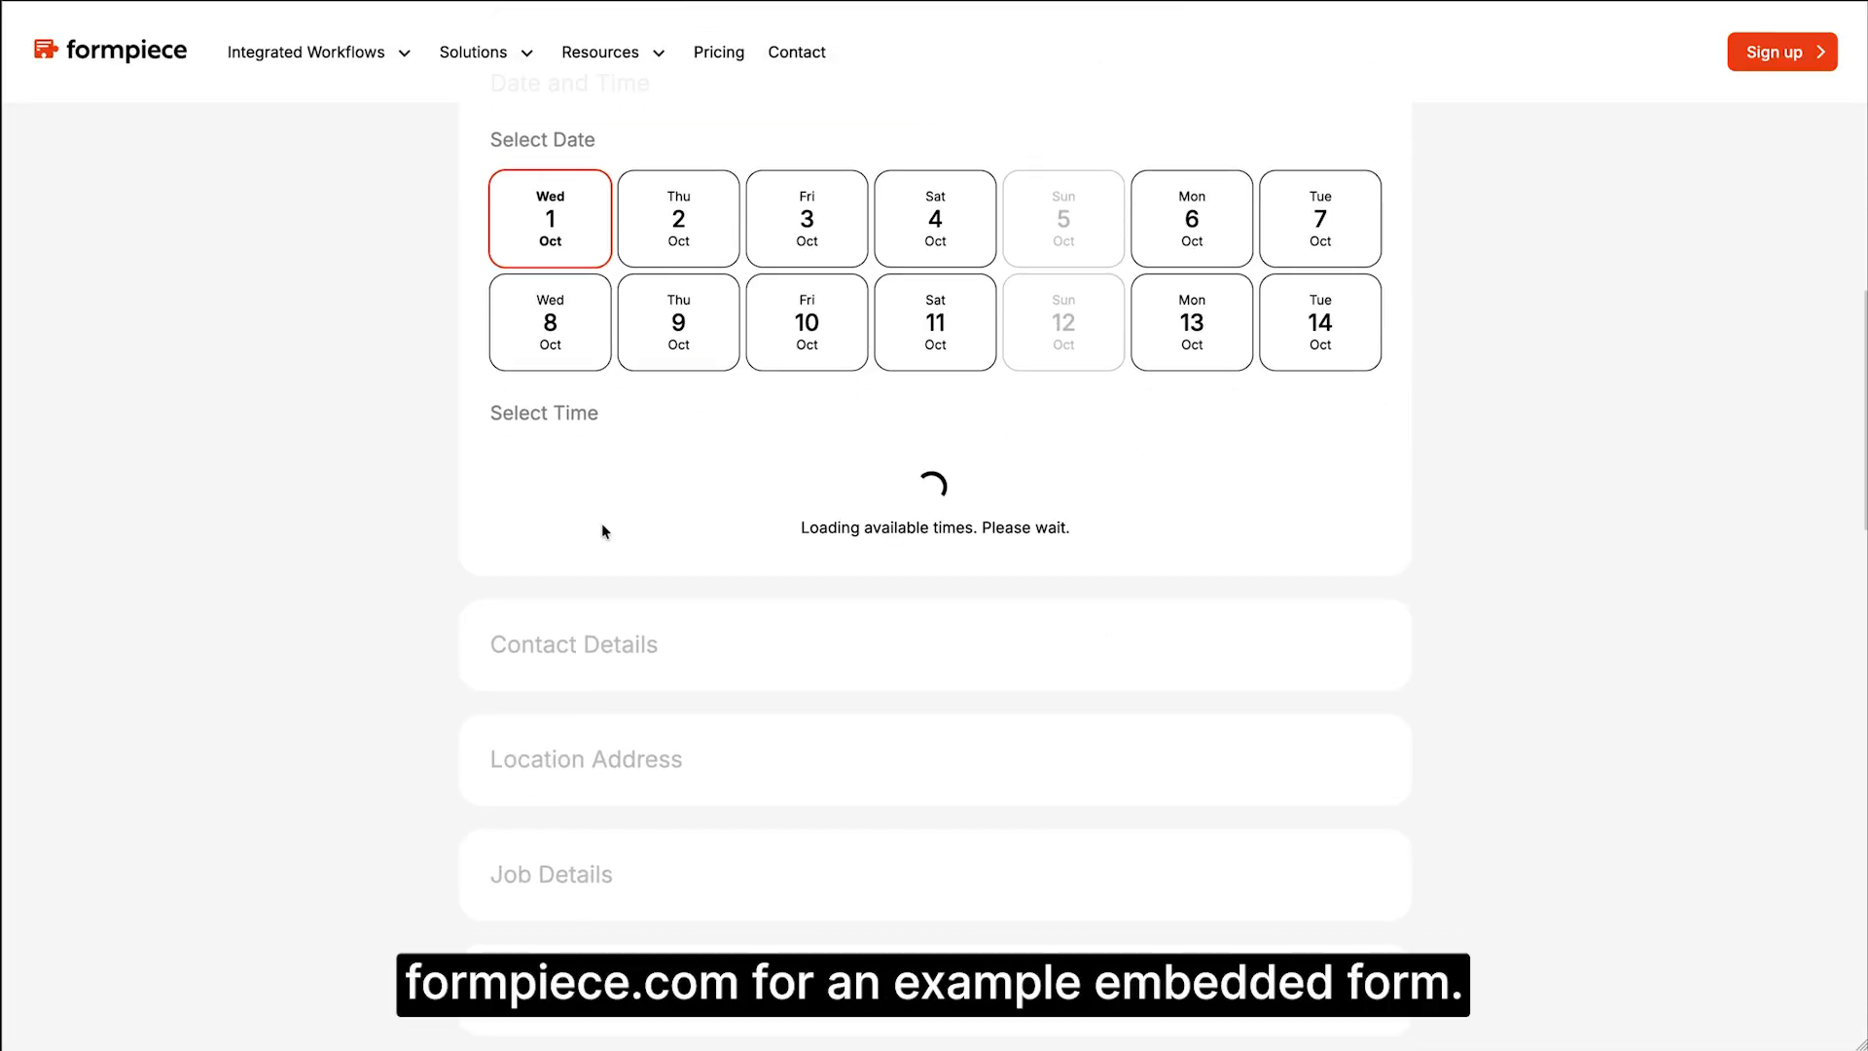
pyautogui.click(732, 559)
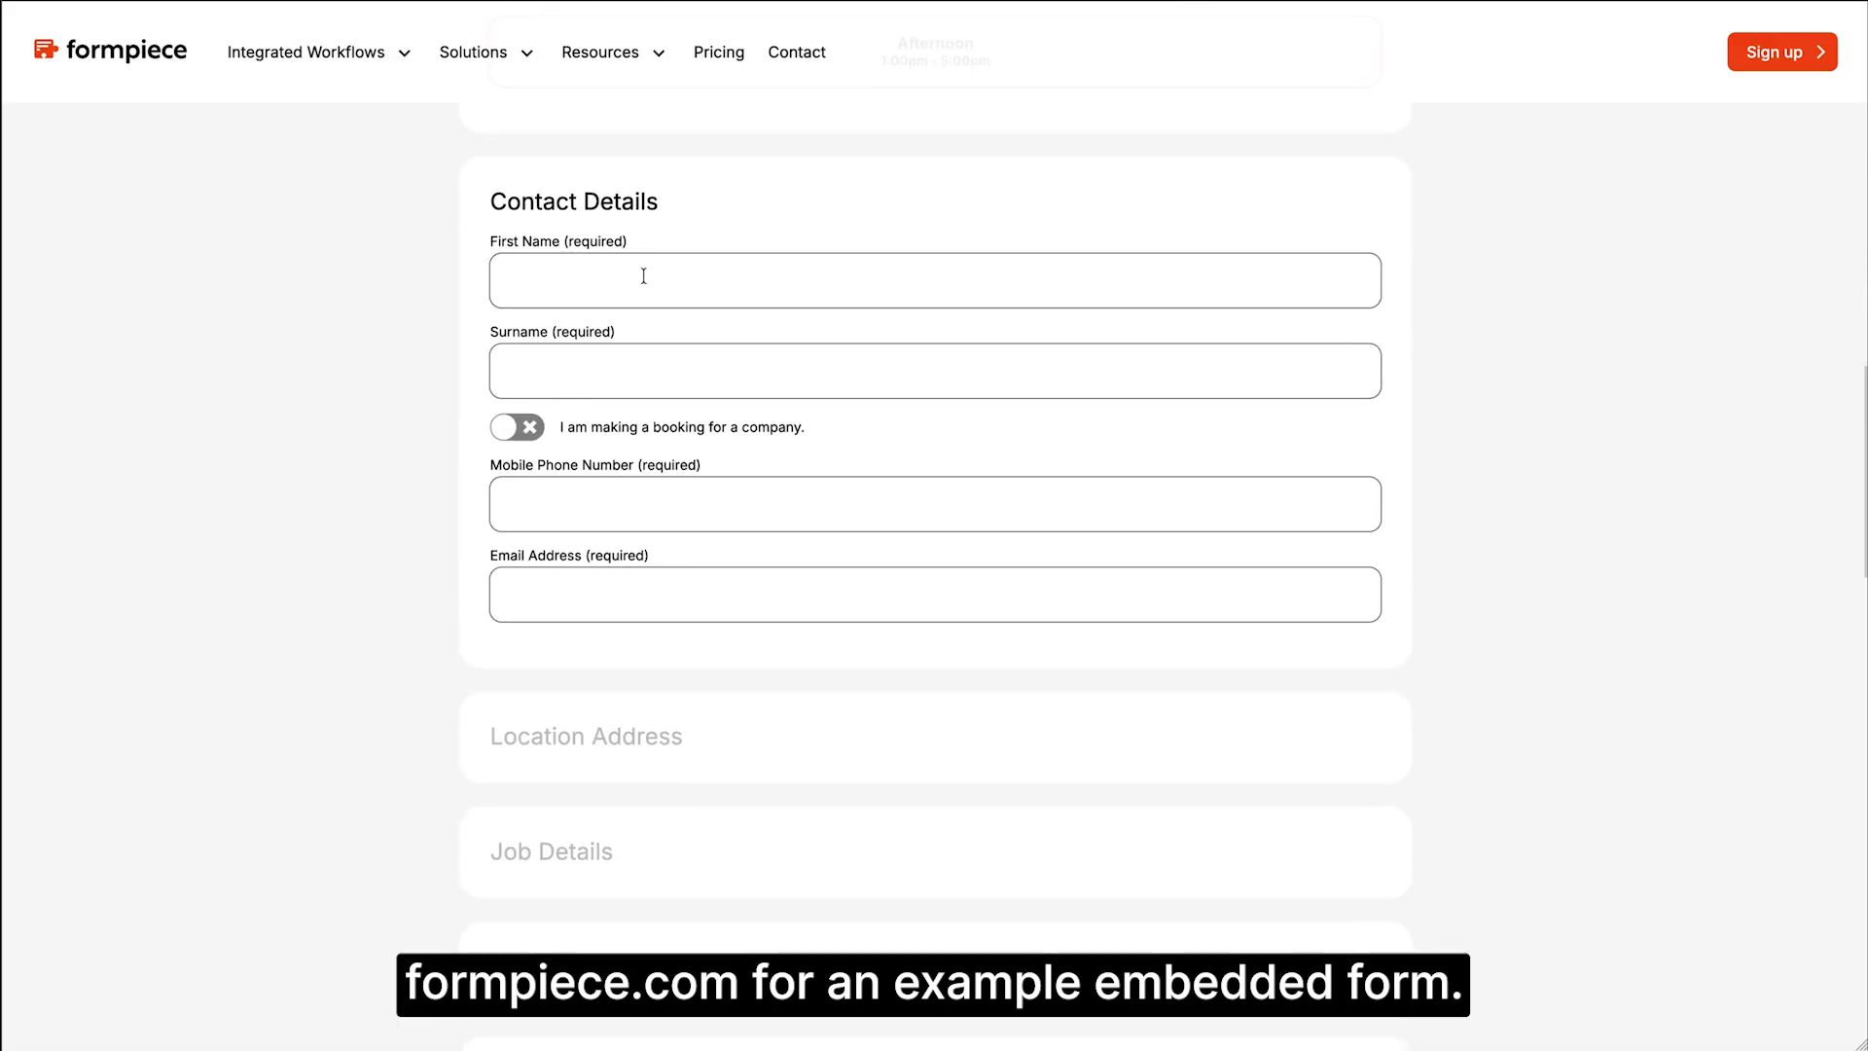
# Step: Fill in the contact's first name, surname, mobile number and email, then scroll to Confirmation
pyautogui.click(643, 276)
pyautogui.write('Demo')
pyautogui.press('Tab')
pyautogui.write('Form')
pyautogui.press('Tab')
pyautogui.press('Tab')
pyautogui.write('d')
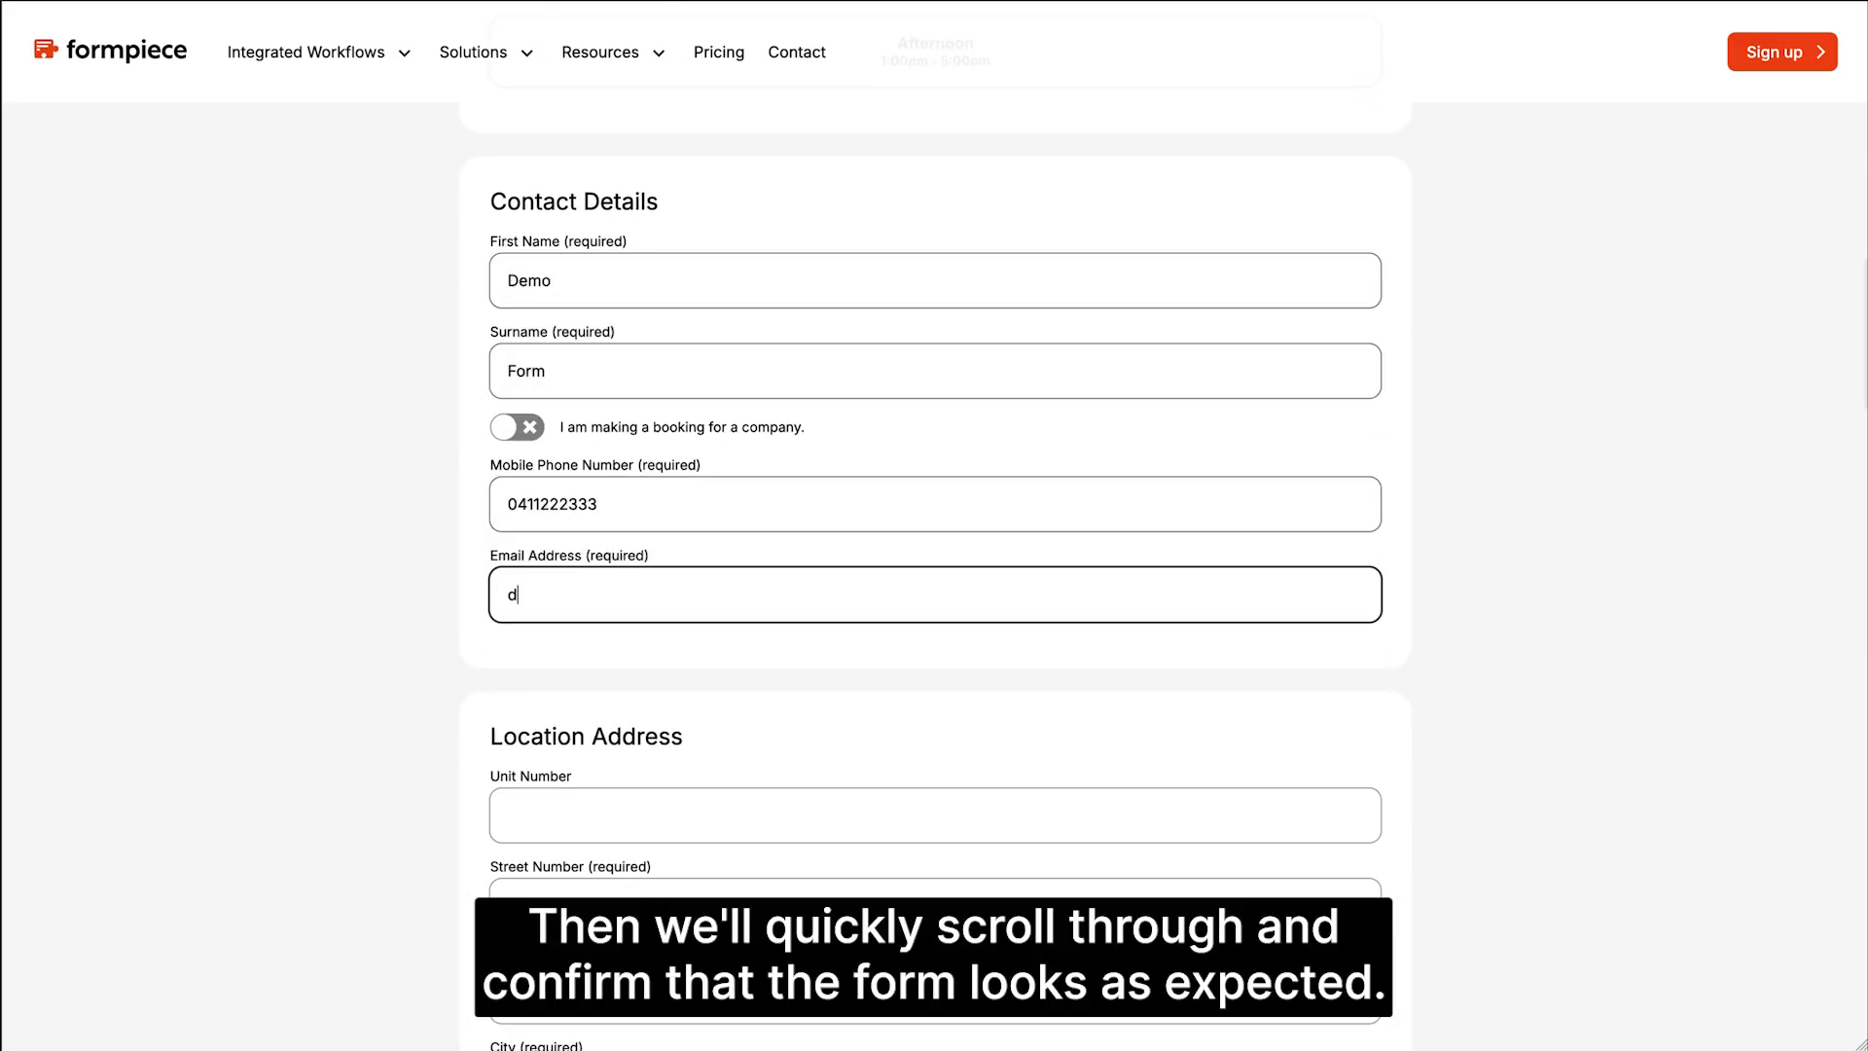
pyautogui.write('emo@email.com')
pyautogui.scroll(-7, 391, 574)
pyautogui.scroll(-20, 401, 571)
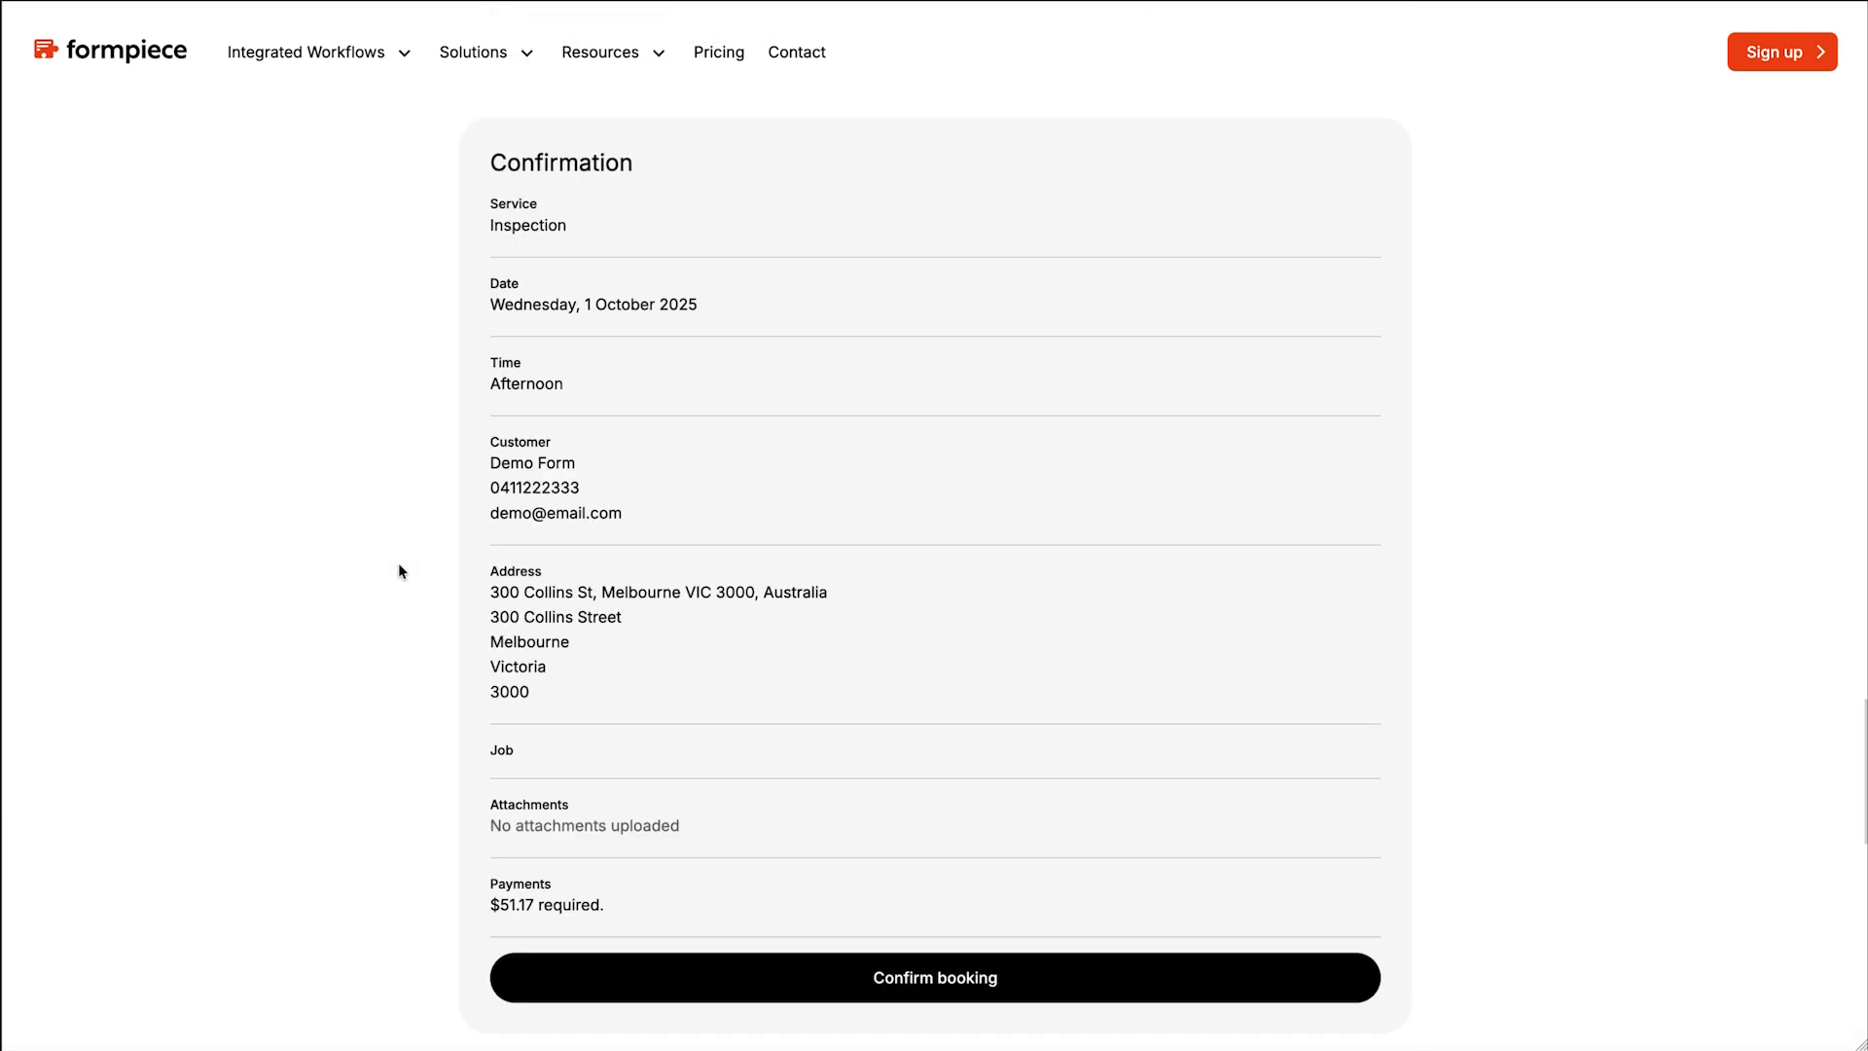